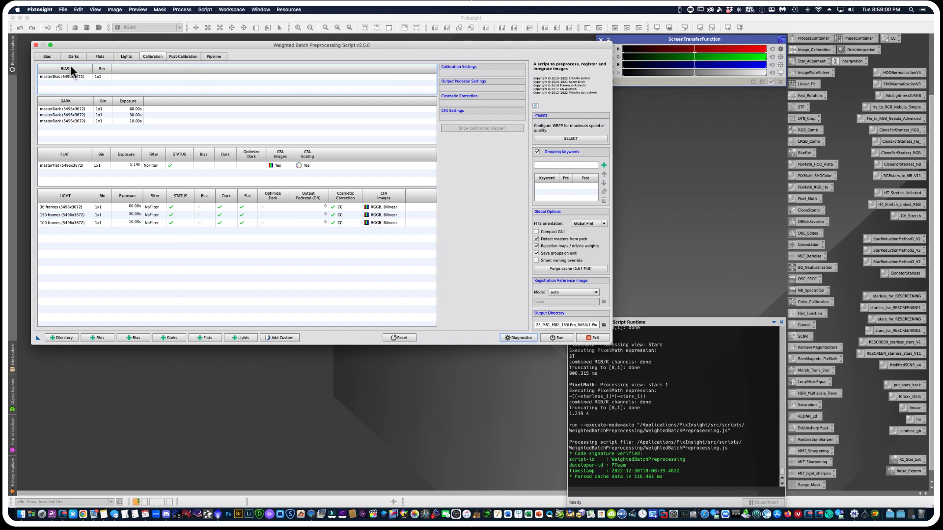
Review the loaded master darks, master flat, master bias and light frames in the preprocessing script
{"action": "left_click", "coordinate": [47, 57]}
{"action": "left_click", "coordinate": [71, 57]}
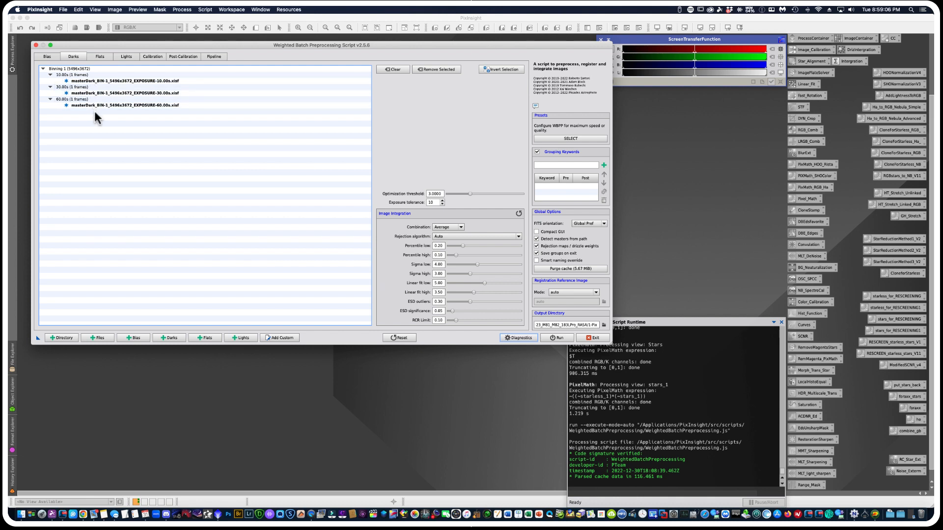
{"action": "left_click", "coordinate": [100, 56]}
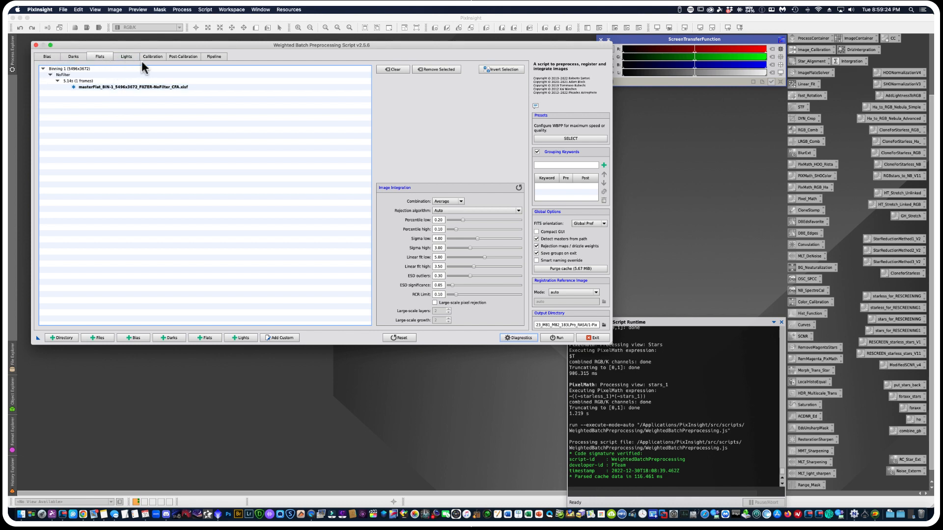
{"action": "left_click", "coordinate": [48, 58]}
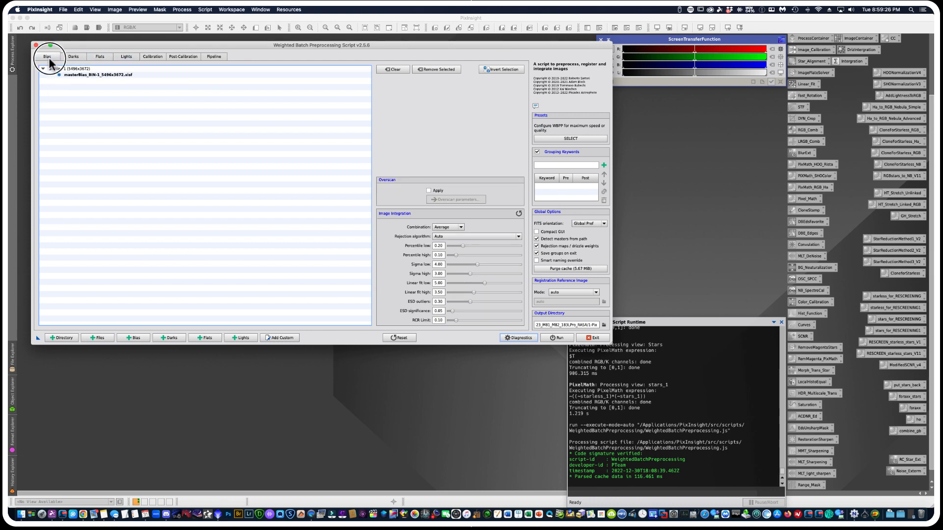
{"action": "left_click", "coordinate": [127, 57]}
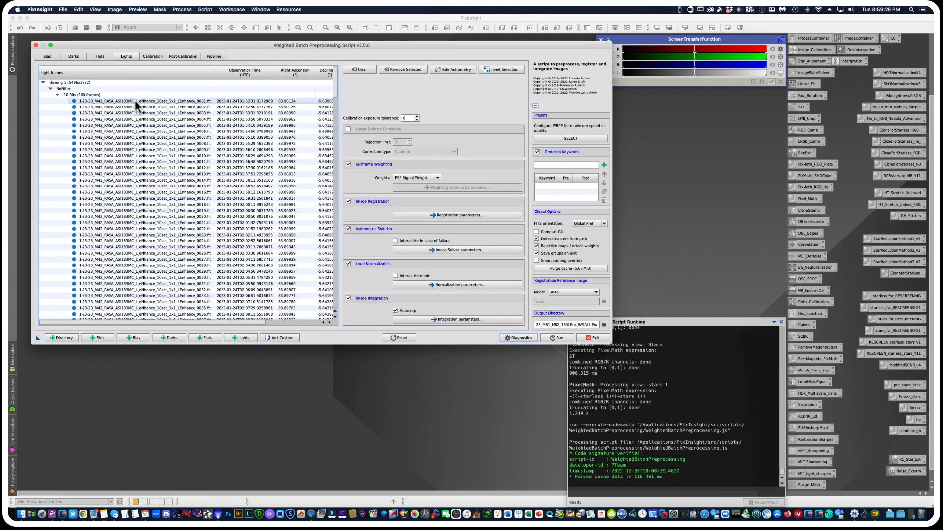
{"action": "left_click_drag", "start_coordinate": [334, 87], "coordinate": [320, 70]}
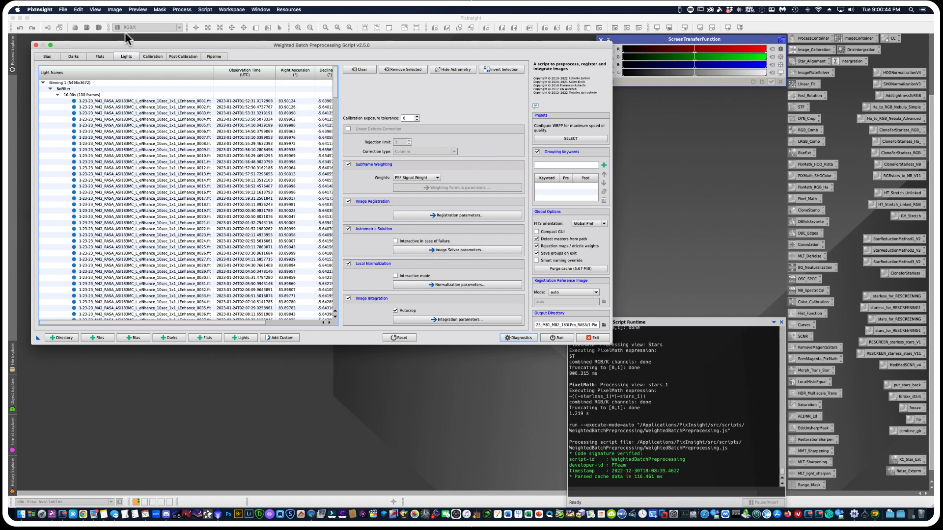
Apply the 10-second light group's CFA settings, RGGB mosaic pattern and Bilinear debayer method, to all light frames
{"action": "left_click", "coordinate": [152, 56]}
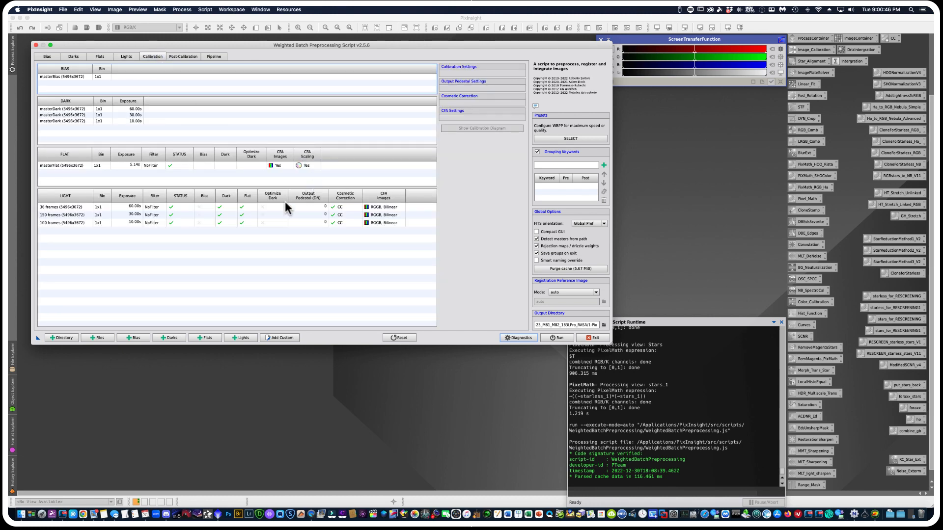
{"action": "left_click", "coordinate": [317, 224]}
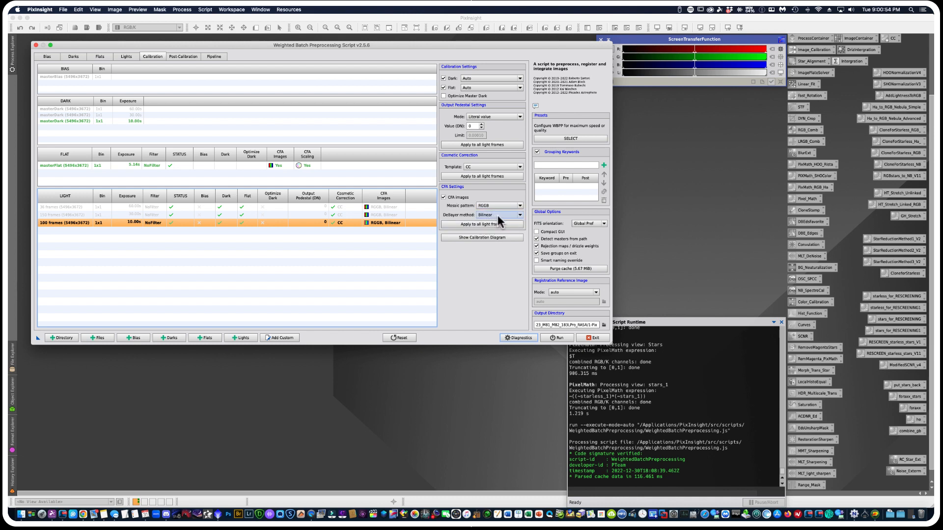
{"action": "left_click", "coordinate": [493, 224]}
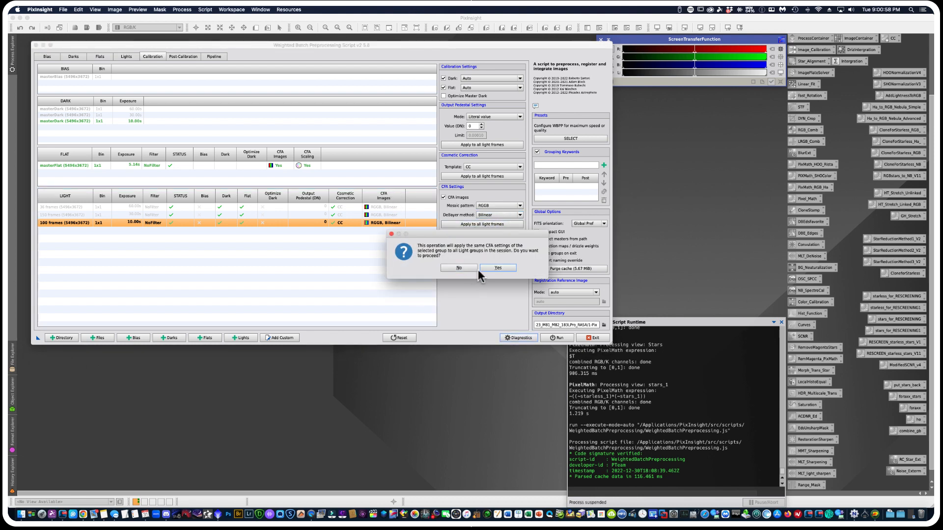
{"action": "left_click", "coordinate": [498, 267]}
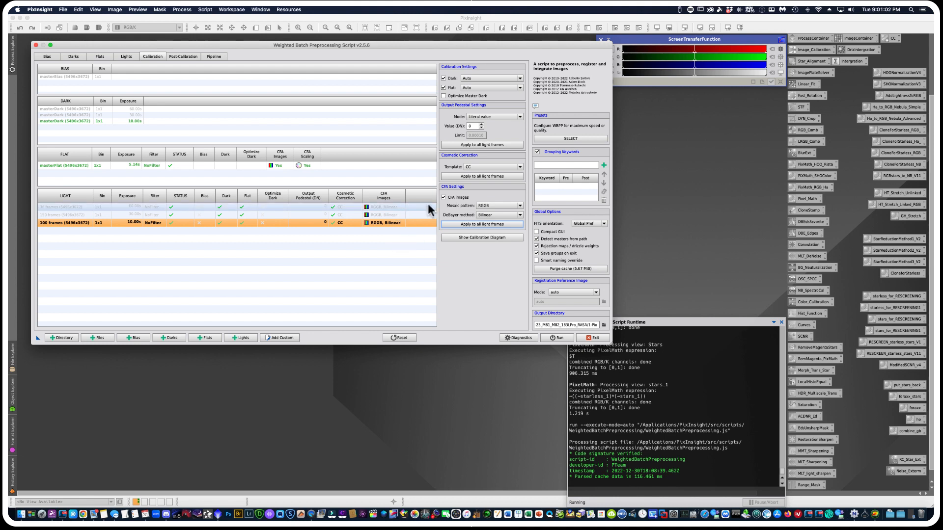
Check the master flat's CFA settings and apply the Maximum quality preset to the preprocessing script
{"action": "left_click", "coordinate": [284, 165]}
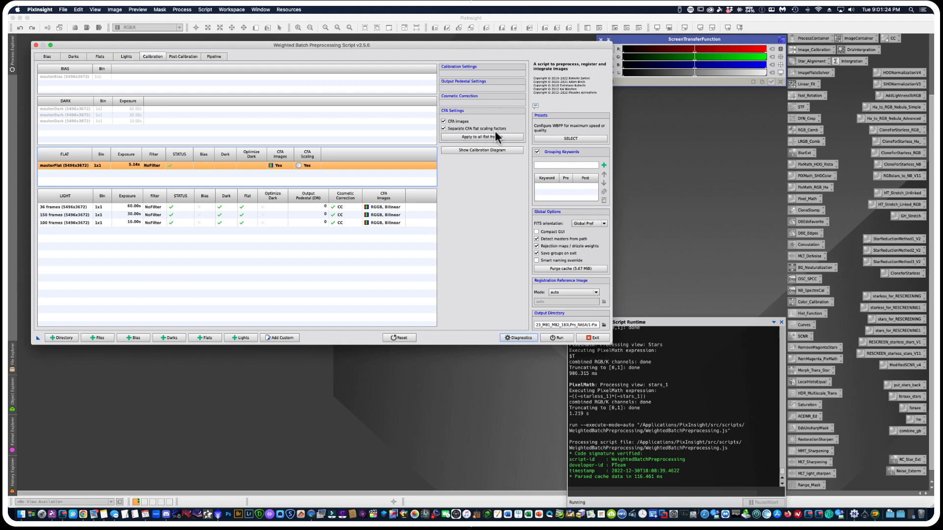
{"action": "left_click", "coordinate": [547, 138]}
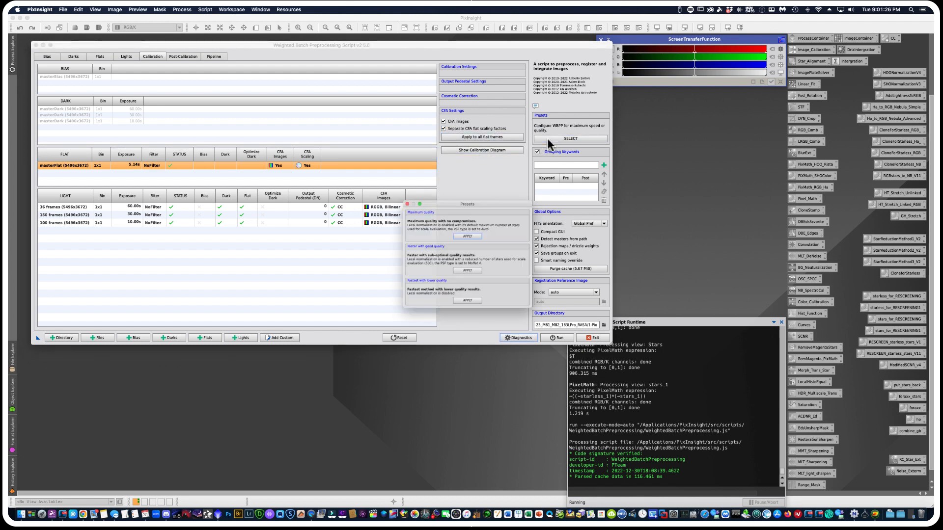
{"action": "left_click", "coordinate": [464, 234]}
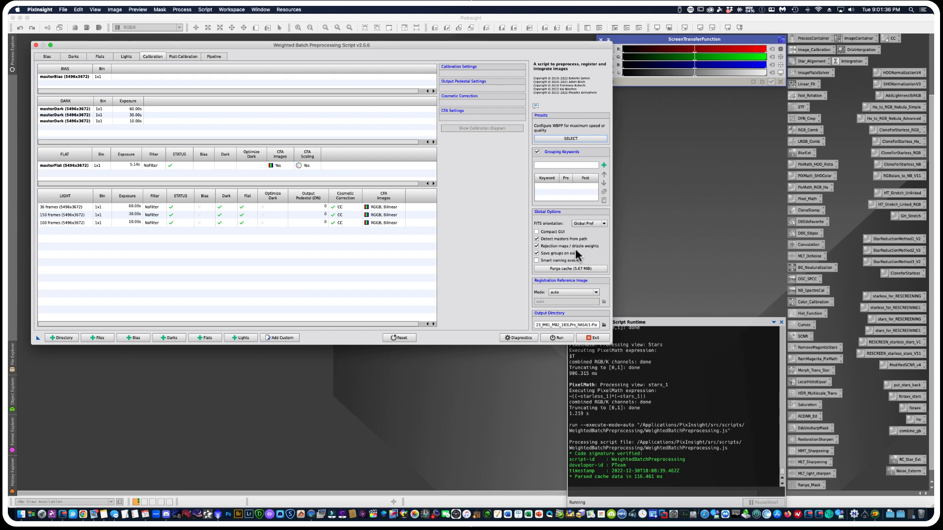
Set the output directory to the 1-23-23_M42_RASA_ASI183MC_L_eNhance folder inside 1-JAN
{"action": "left_click_drag", "start_coordinate": [429, 42], "coordinate": [421, 39]}
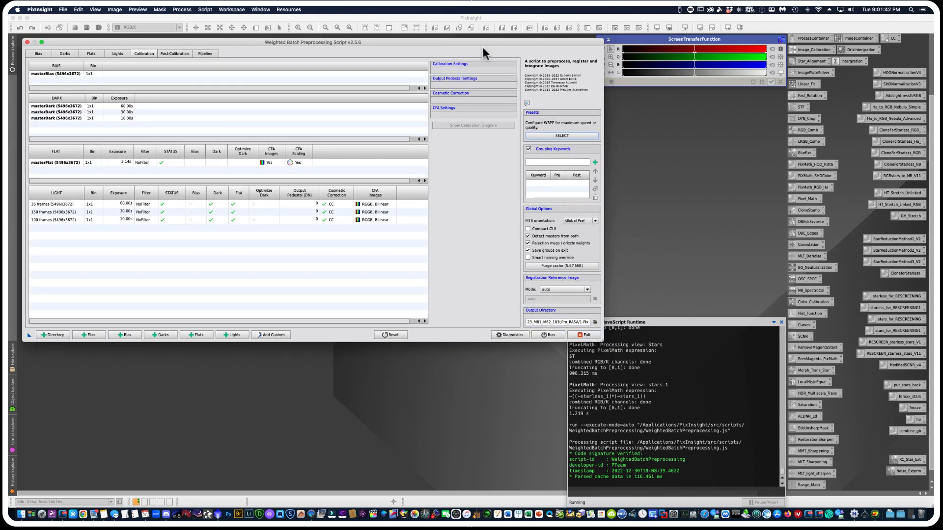
{"action": "left_click_drag", "start_coordinate": [482, 47], "coordinate": [454, 40]}
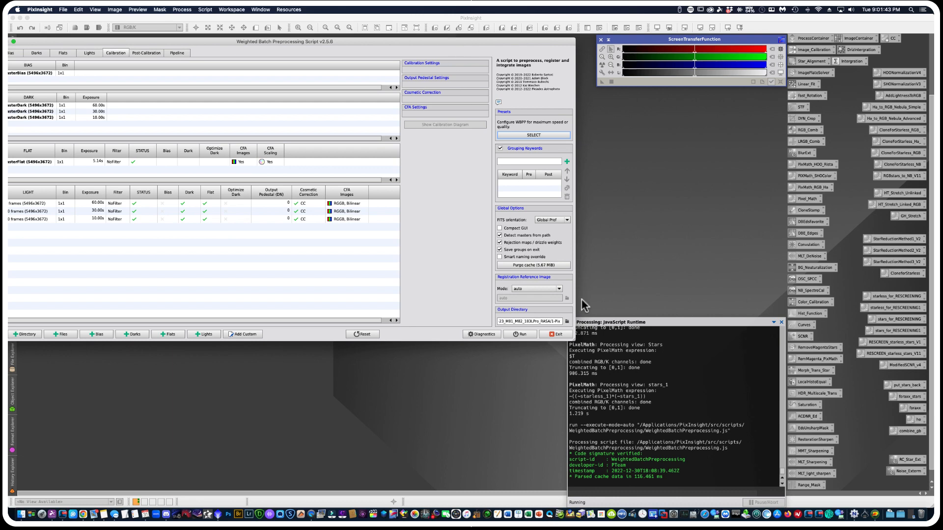
{"action": "left_click", "coordinate": [566, 321]}
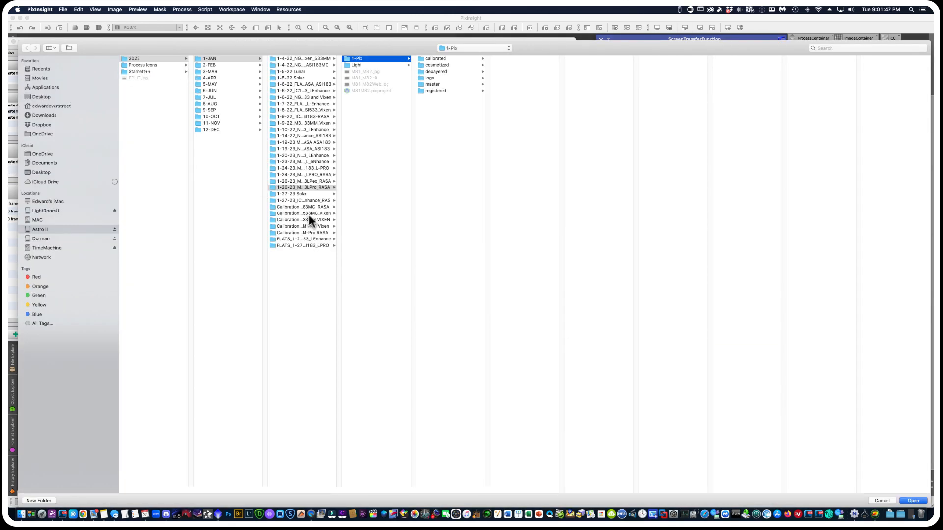
{"action": "double_click", "coordinate": [338, 493]}
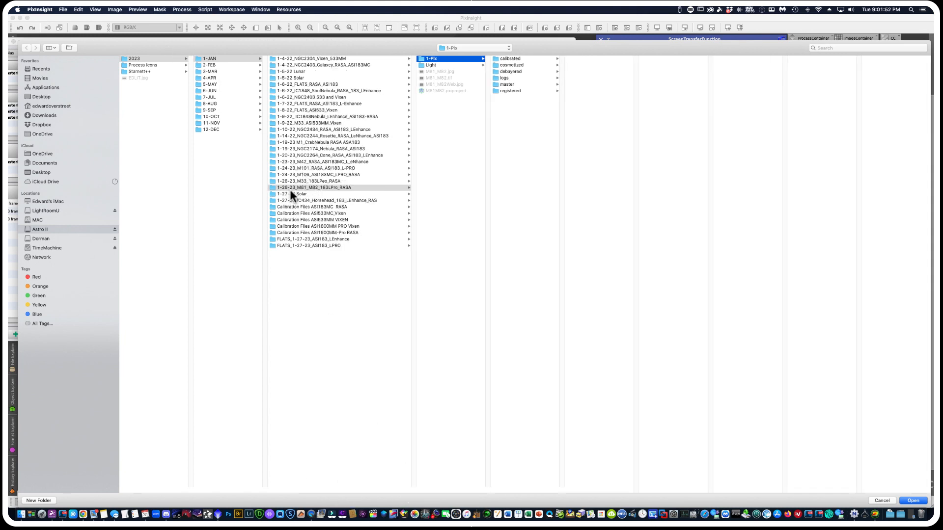
{"action": "left_click", "coordinate": [301, 163]}
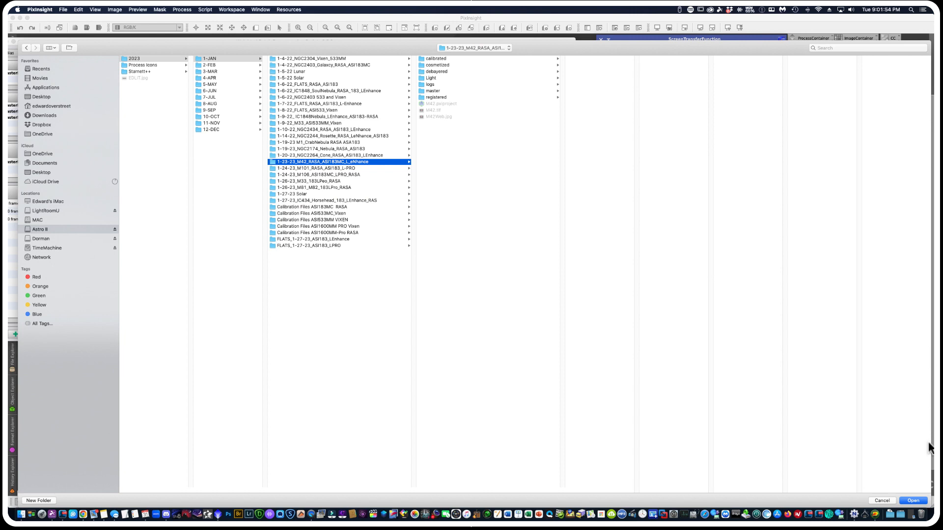
{"action": "left_click", "coordinate": [912, 501]}
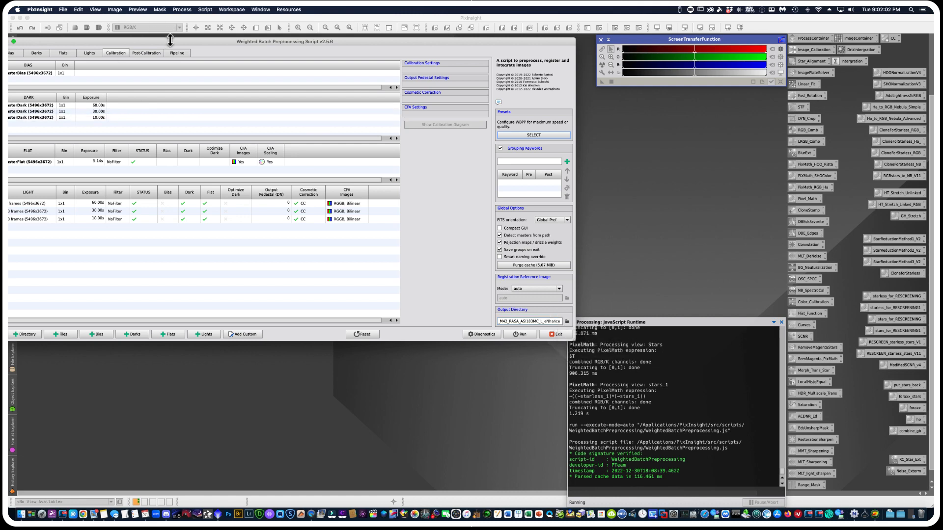
{"action": "left_click_drag", "start_coordinate": [170, 40], "coordinate": [207, 36]}
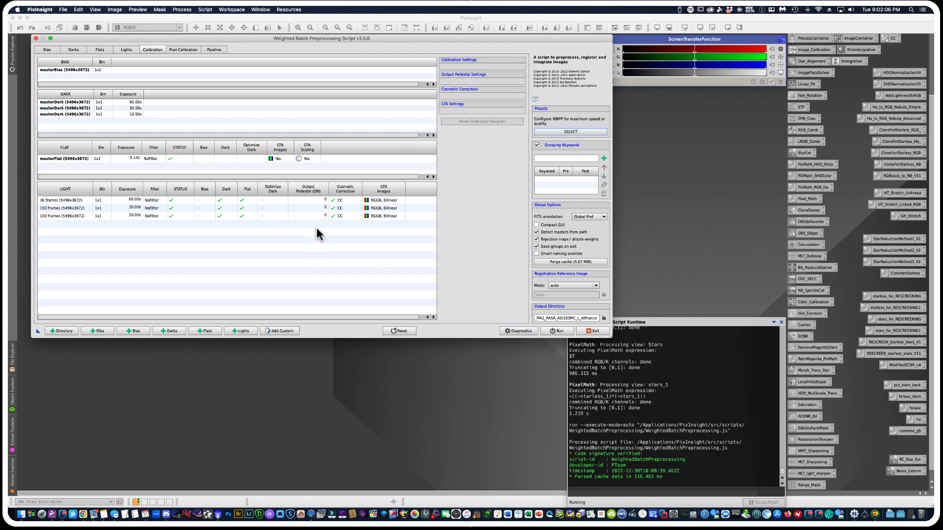
Set post-calibration debayering to Combined RGB, enable drizzle at scale 1, and apply the drizzle settings to all groups
{"action": "left_click", "coordinate": [186, 50]}
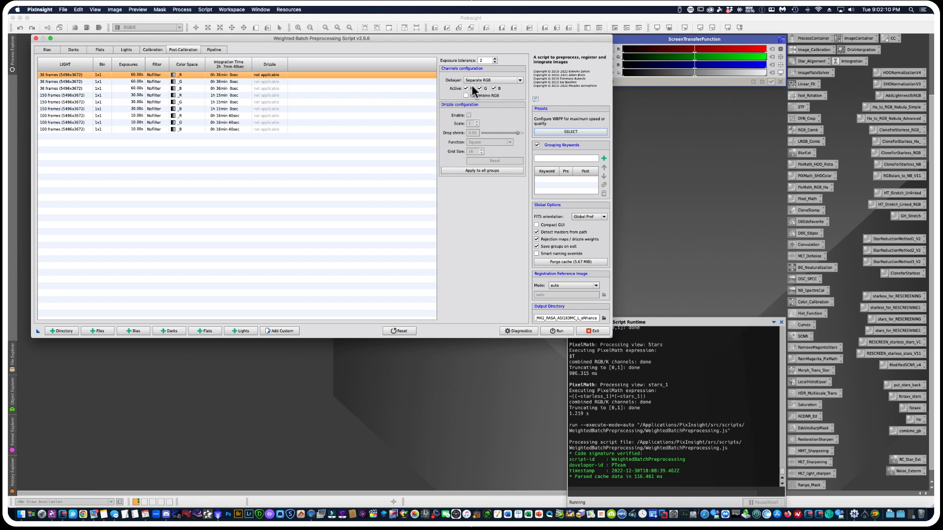
{"action": "left_click", "coordinate": [520, 80]}
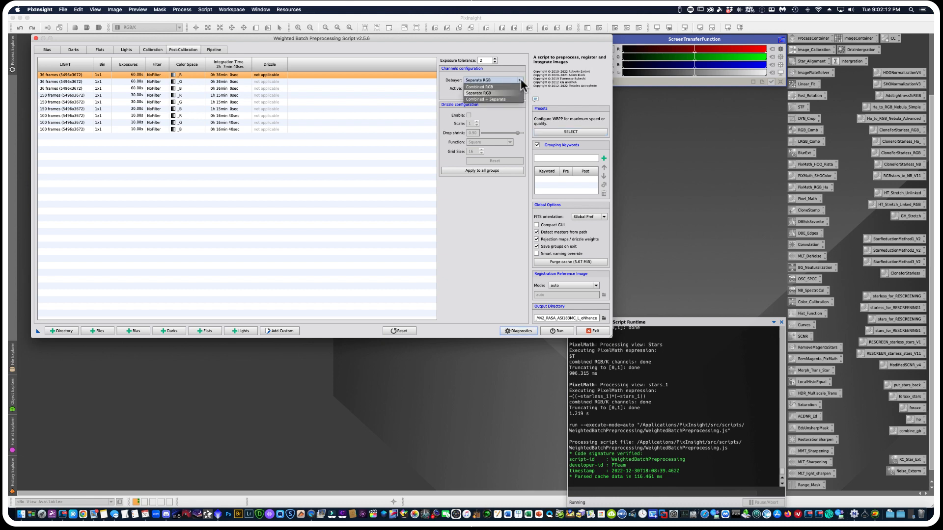
{"action": "left_click", "coordinate": [480, 87]}
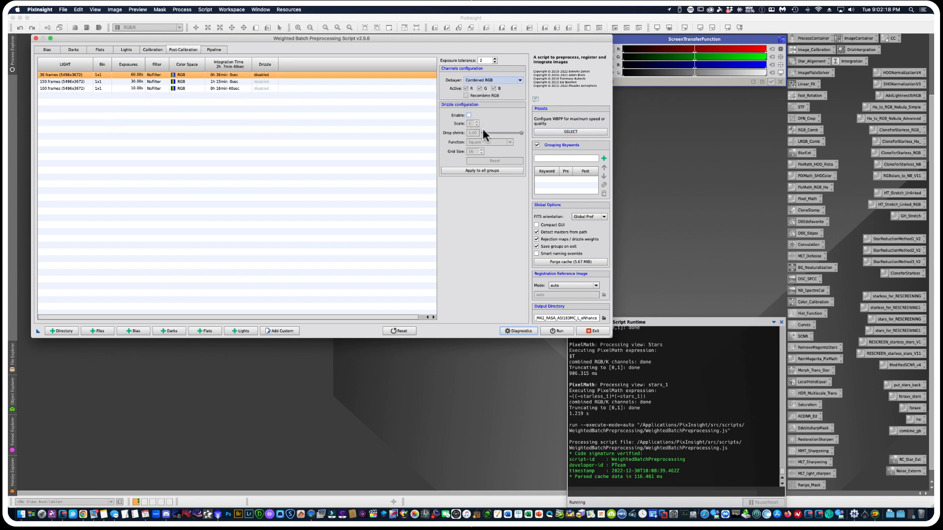
{"action": "left_click", "coordinate": [468, 115]}
{"action": "left_click", "coordinate": [470, 170]}
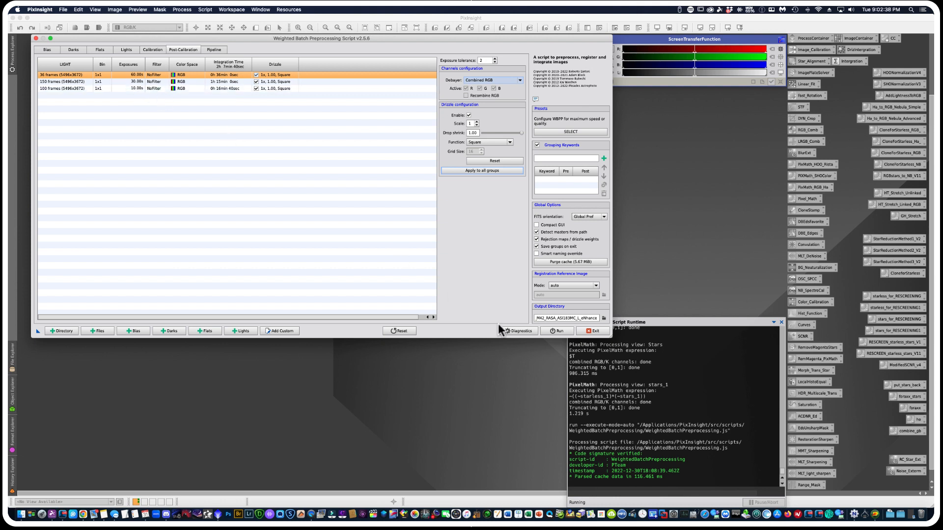
Run the preprocessing diagnostics, dismiss the report, and close the script without executing it
{"action": "left_click", "coordinate": [512, 331]}
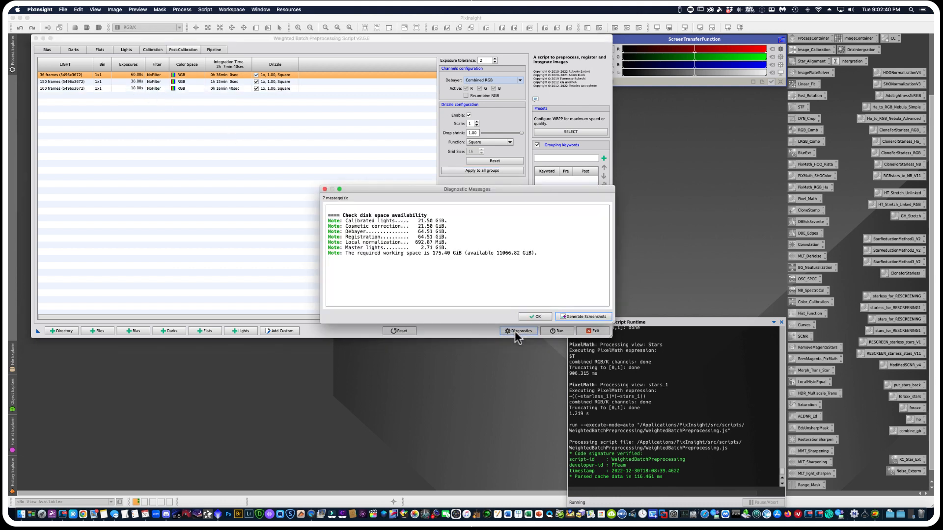
{"action": "left_click", "coordinate": [538, 316]}
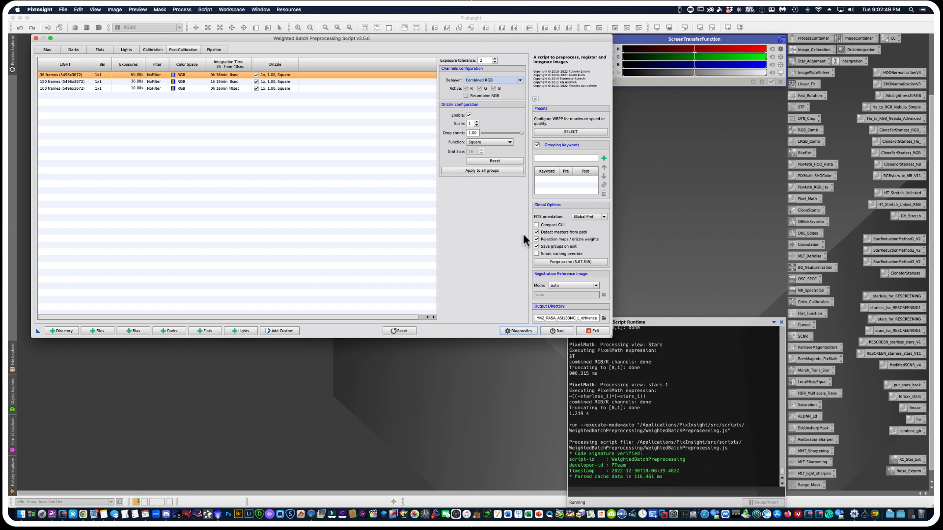
{"action": "left_click_drag", "start_coordinate": [388, 35], "coordinate": [374, 34]}
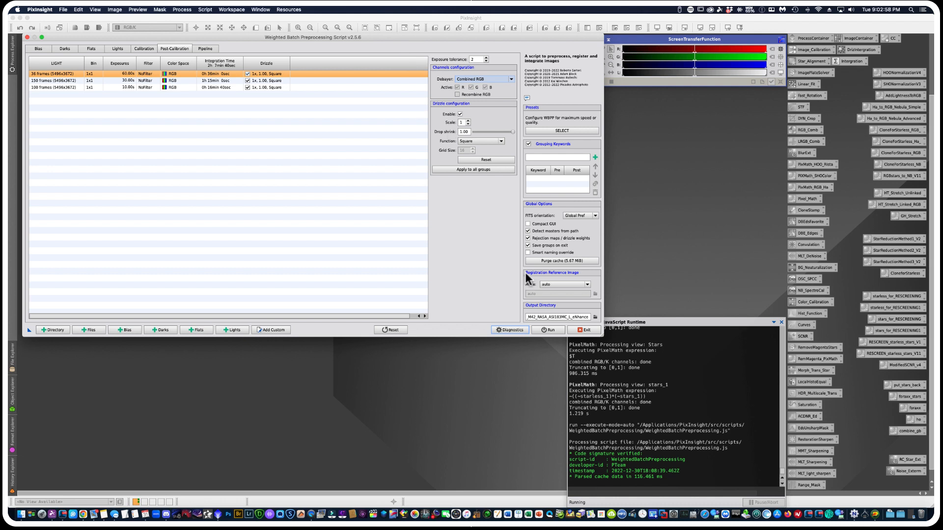
{"action": "left_click", "coordinate": [27, 37]}
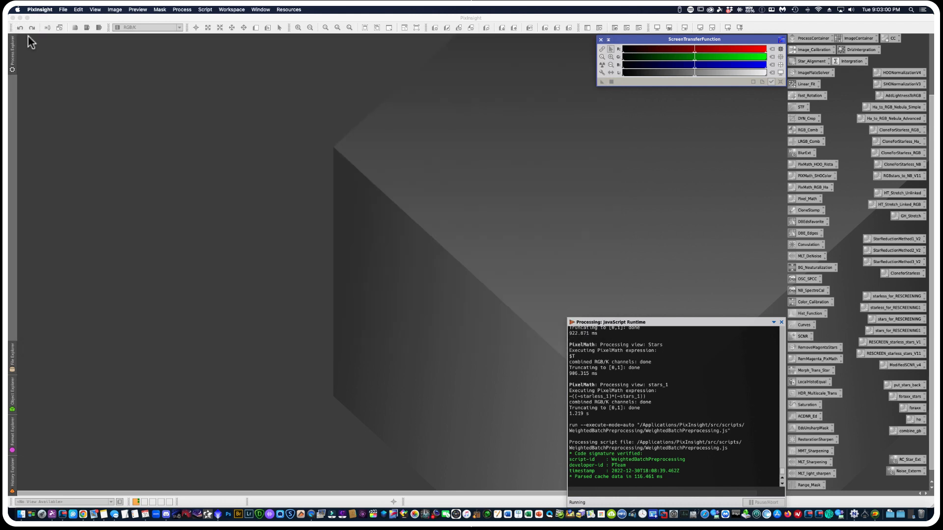
Open the 10, 30 and 60-second masterLight drizzle_1x_autocrop files from the master folder
{"action": "left_click", "coordinate": [62, 10]}
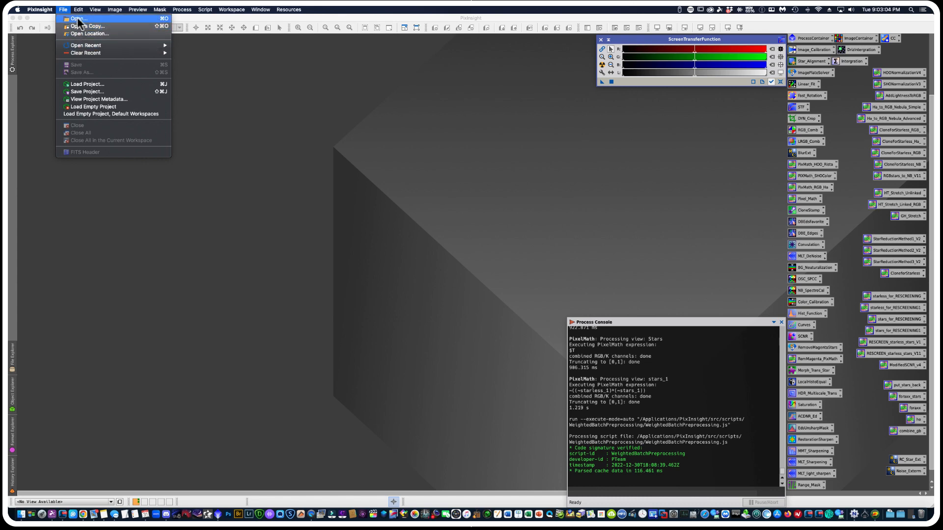
{"action": "left_click", "coordinate": [77, 18]}
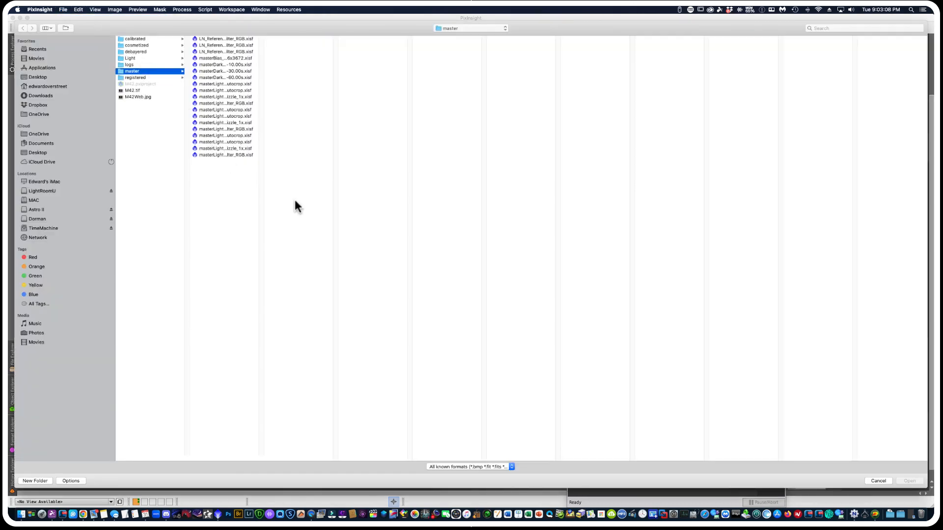
{"action": "left_click_drag", "start_coordinate": [261, 459], "coordinate": [427, 447]}
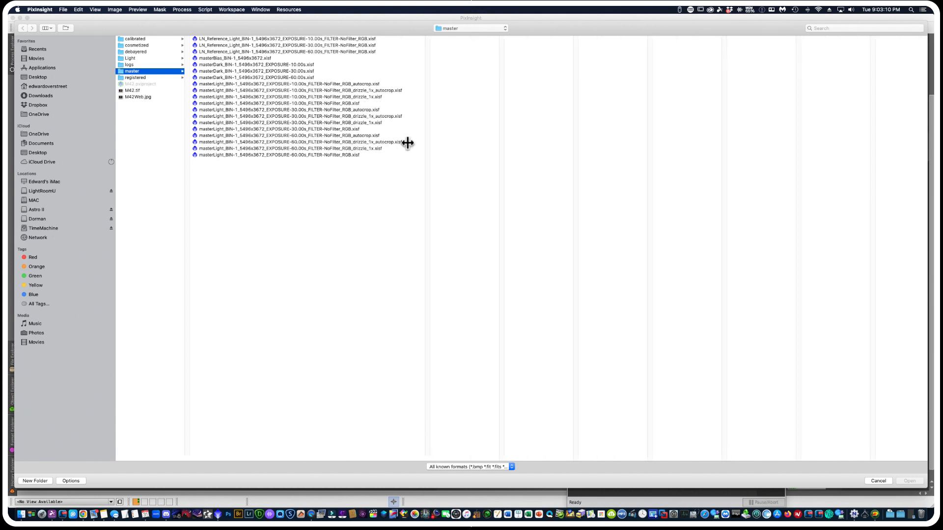
{"action": "left_click", "coordinate": [379, 92]}
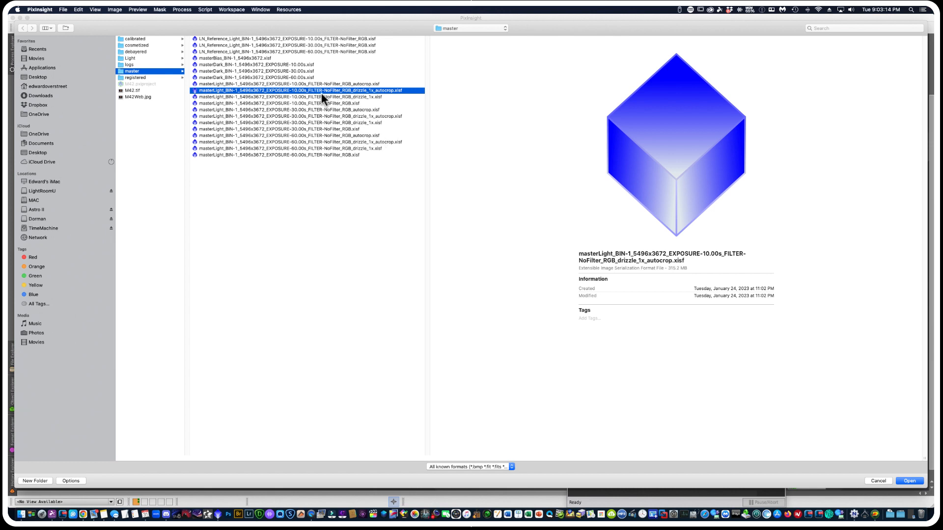
{"action": "left_click", "coordinate": [381, 116], "text": "super"}
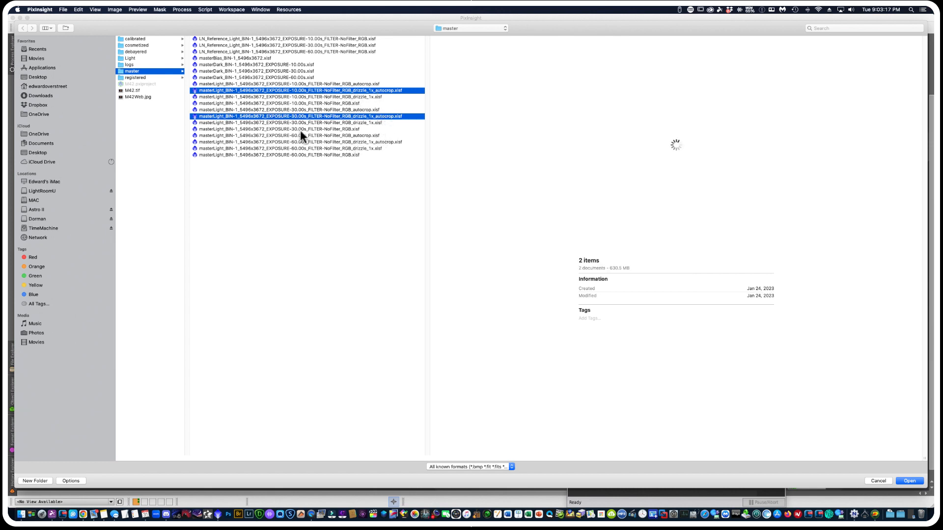
{"action": "left_click", "coordinate": [374, 141], "text": "super"}
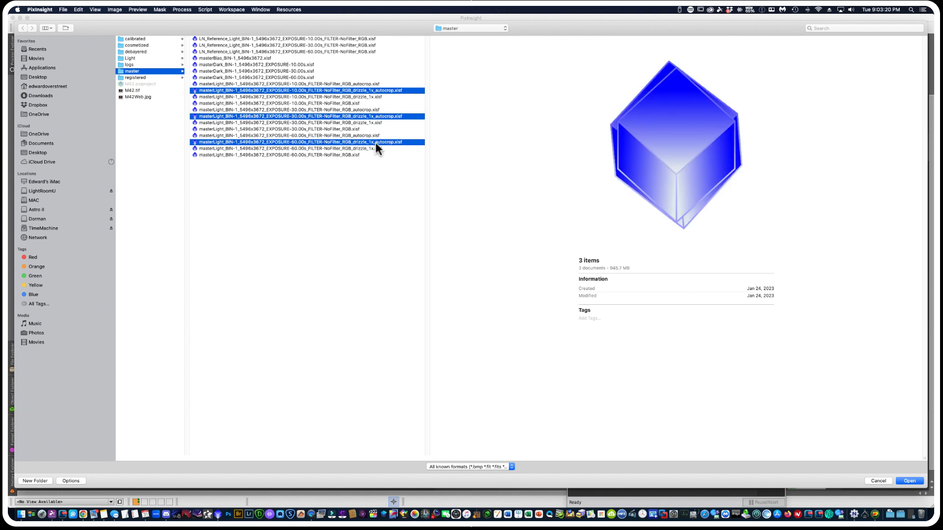
{"action": "left_click", "coordinate": [908, 481]}
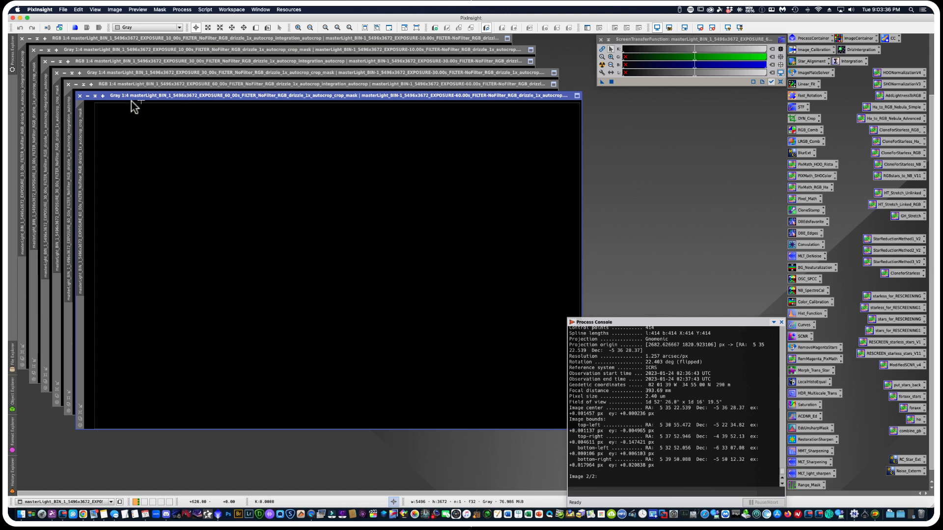
Close the 60-second crop mask and auto-stretch the display of the 60-second master light
{"action": "left_click", "coordinate": [79, 97]}
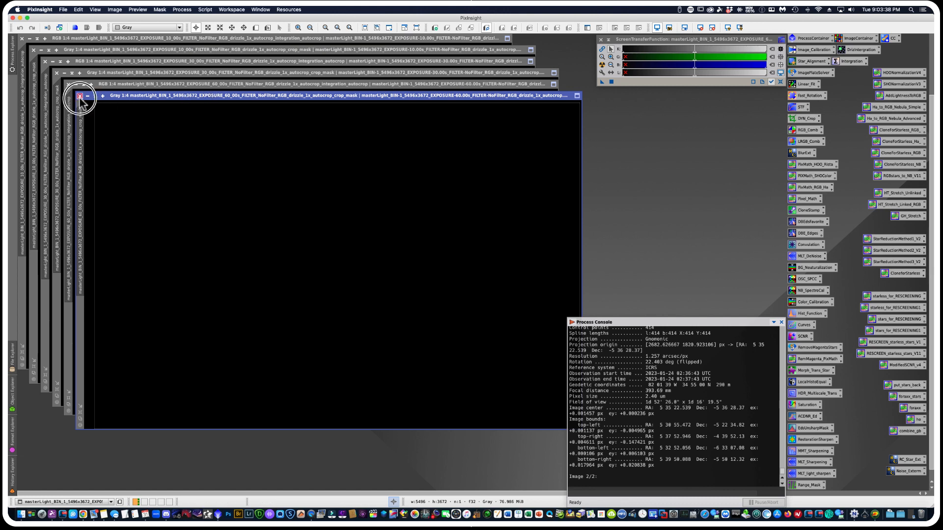
{"action": "left_click", "coordinate": [601, 65]}
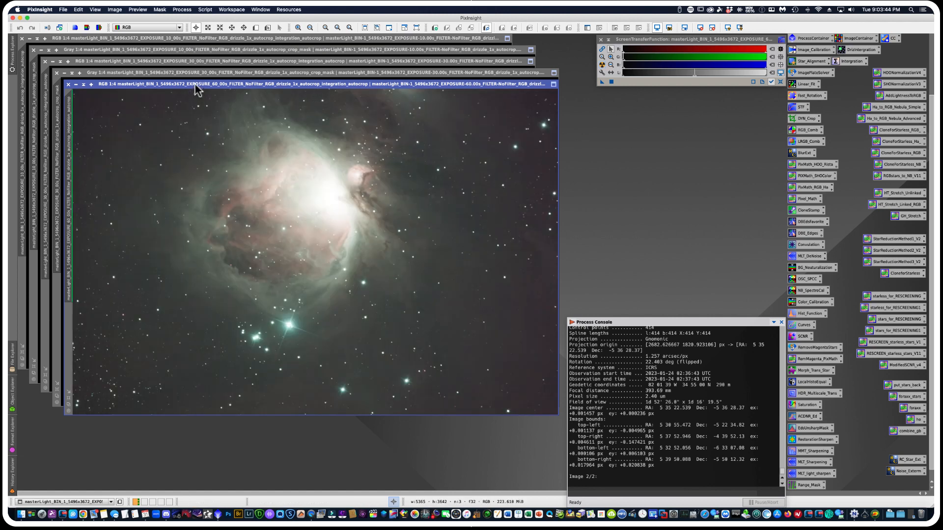
{"action": "left_click_drag", "start_coordinate": [195, 84], "coordinate": [219, 86]}
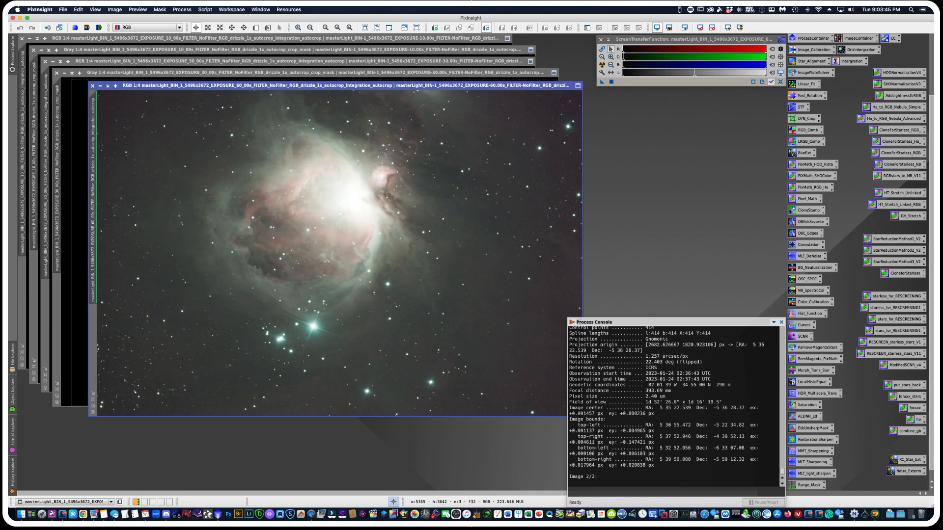
Set the 60-second image's identifier to RGB_60 and park it as an icon below the ScreenTransferFunction window
{"action": "right_click", "coordinate": [93, 158]}
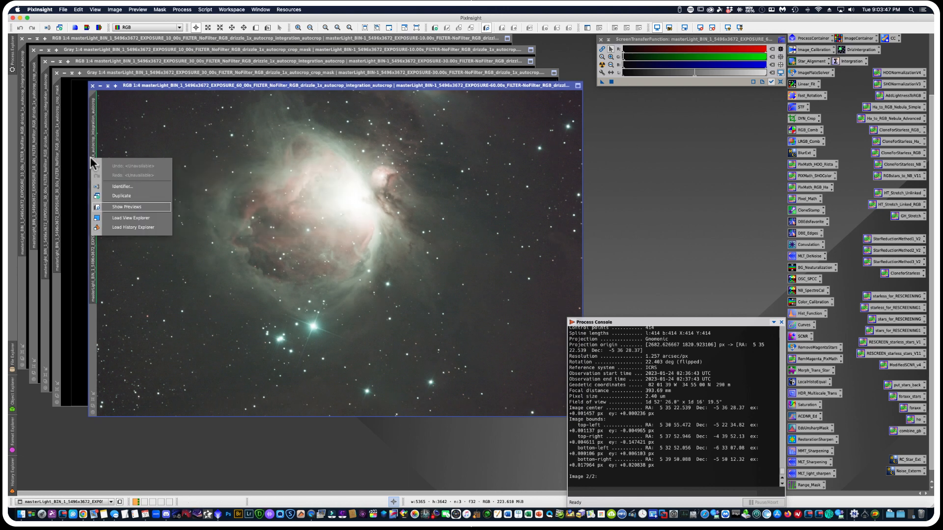
{"action": "left_click", "coordinate": [130, 189]}
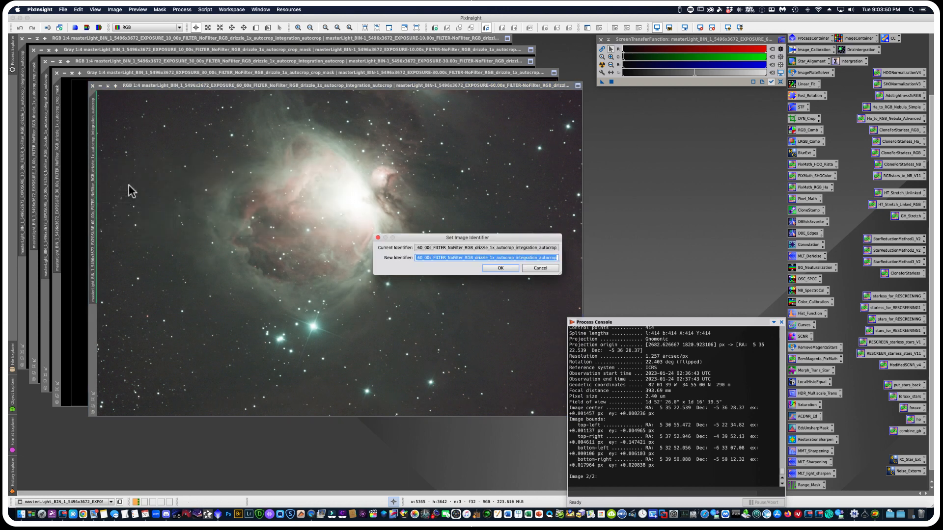
{"action": "type", "text": "RGF"}
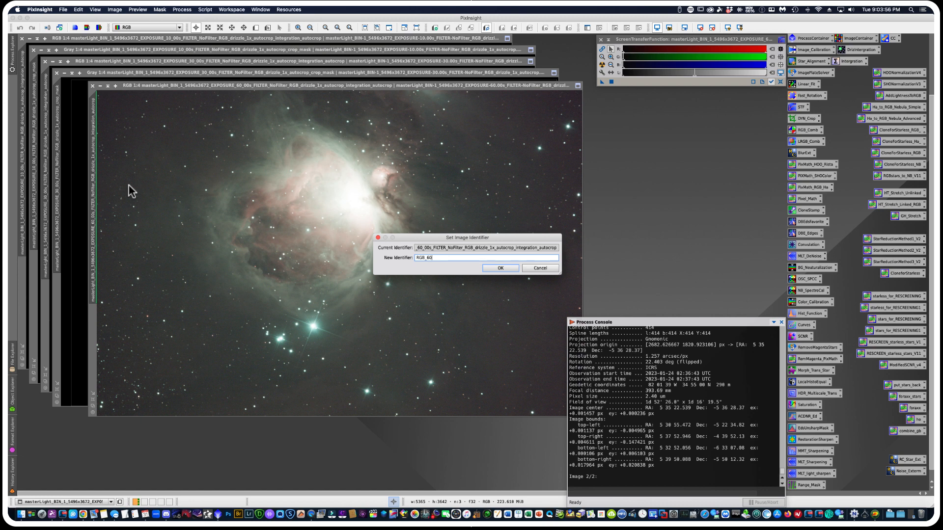
{"action": "key", "text": "Return"}
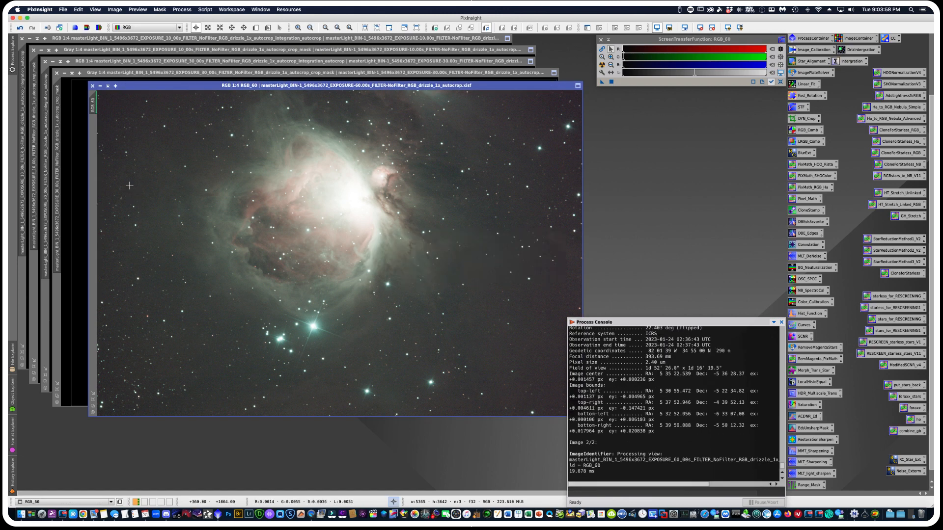
{"action": "left_click", "coordinate": [100, 87]}
{"action": "left_click", "coordinate": [100, 86]}
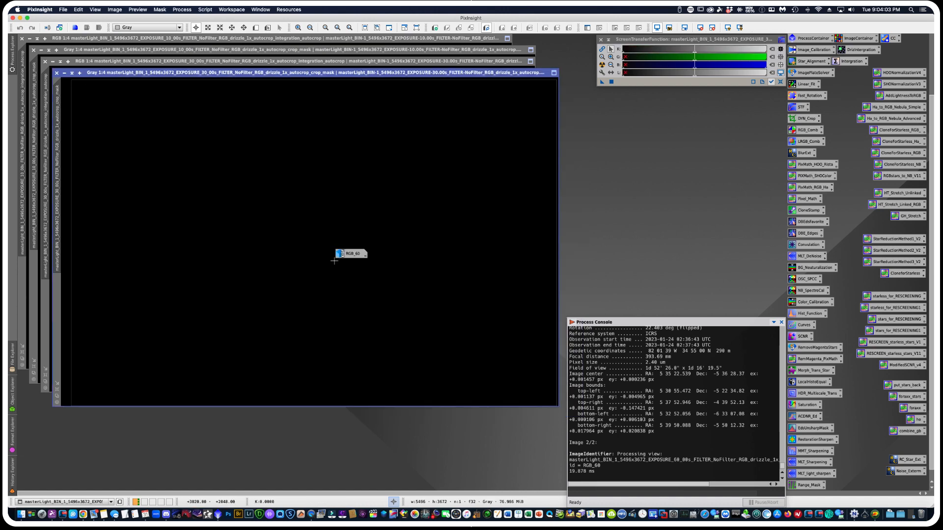
{"action": "left_click_drag", "start_coordinate": [351, 254], "coordinate": [613, 96]}
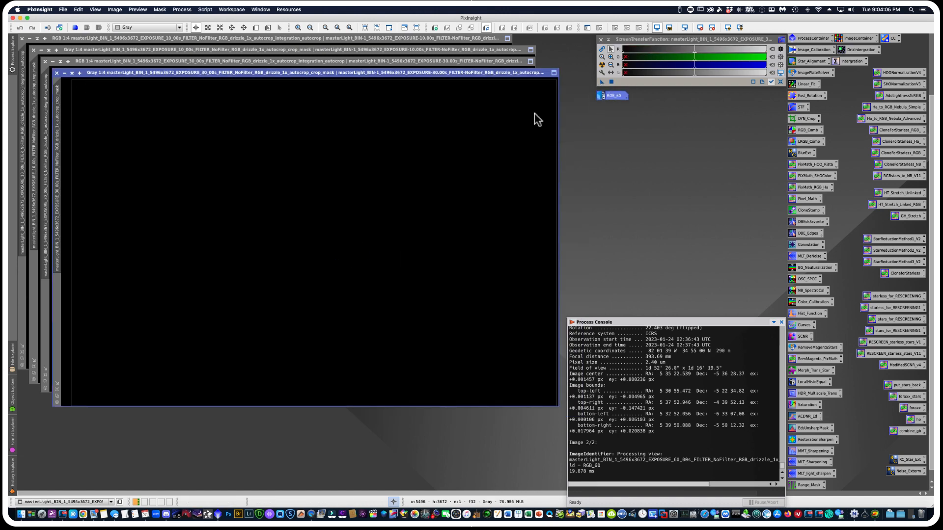
Close the 30-second crop mask and auto-stretch the display of the 30-second master light
{"action": "left_click", "coordinate": [57, 73]}
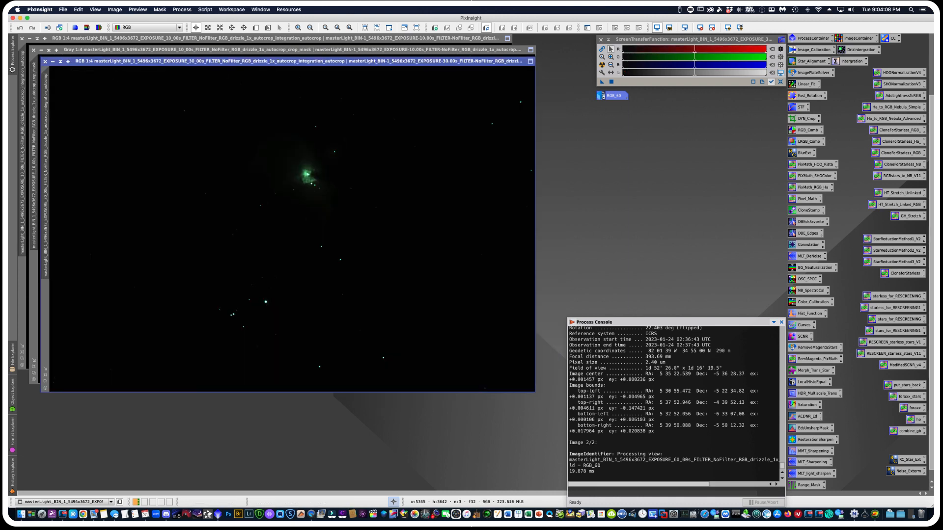
{"action": "left_click", "coordinate": [602, 65]}
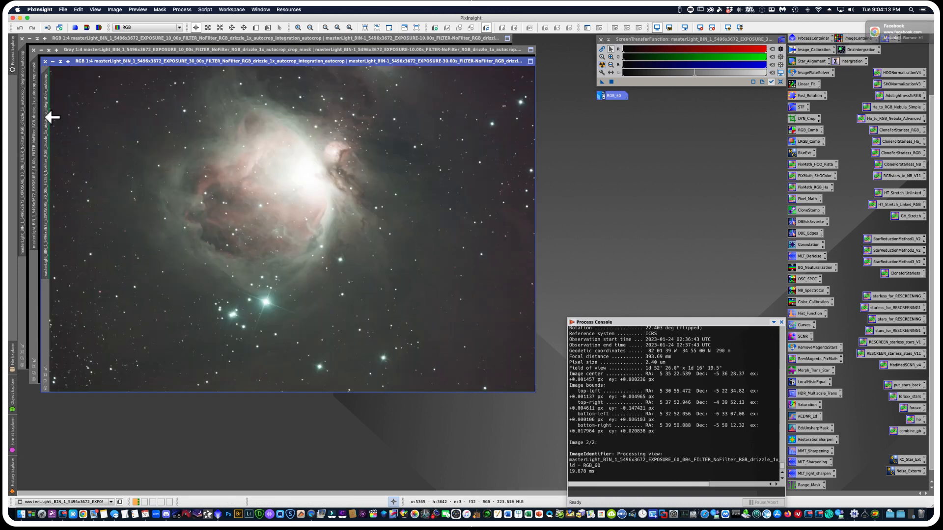
Set the 30-second image's identifier to RGB_30 and park it as an icon below the RGB_60 icon
{"action": "right_click", "coordinate": [45, 120]}
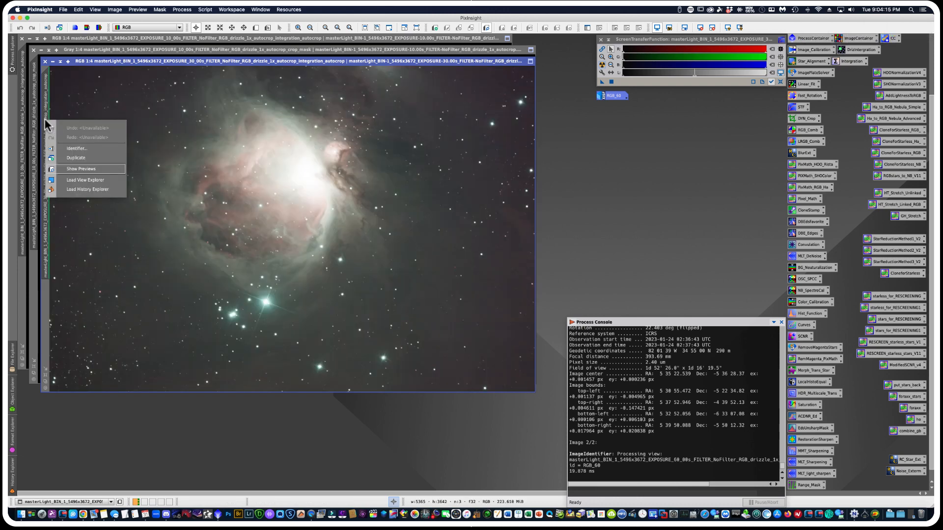
{"action": "left_click", "coordinate": [62, 147]}
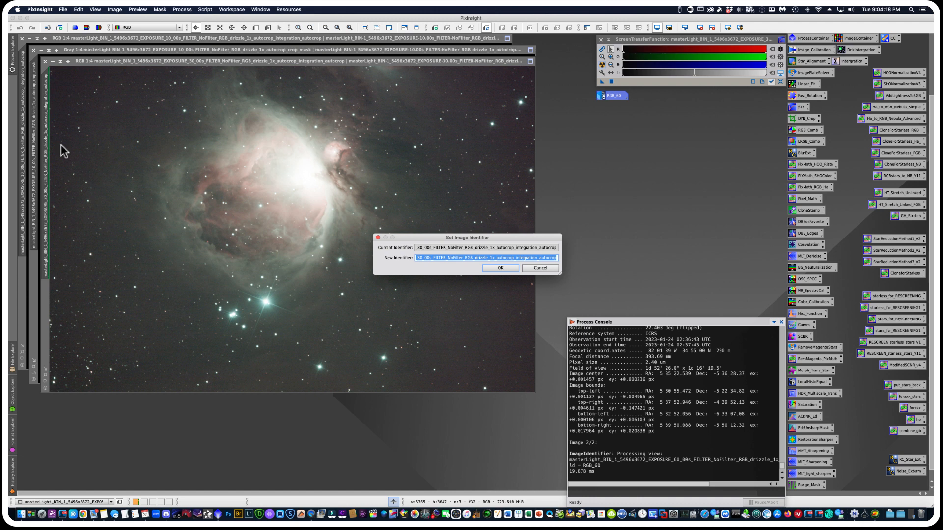
{"action": "type", "text": "RGB_30"}
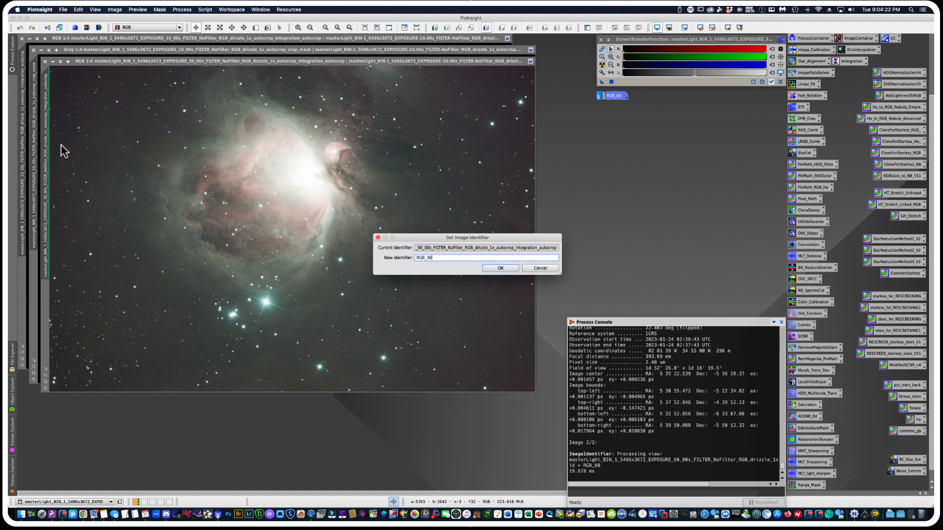
{"action": "key", "text": "Return"}
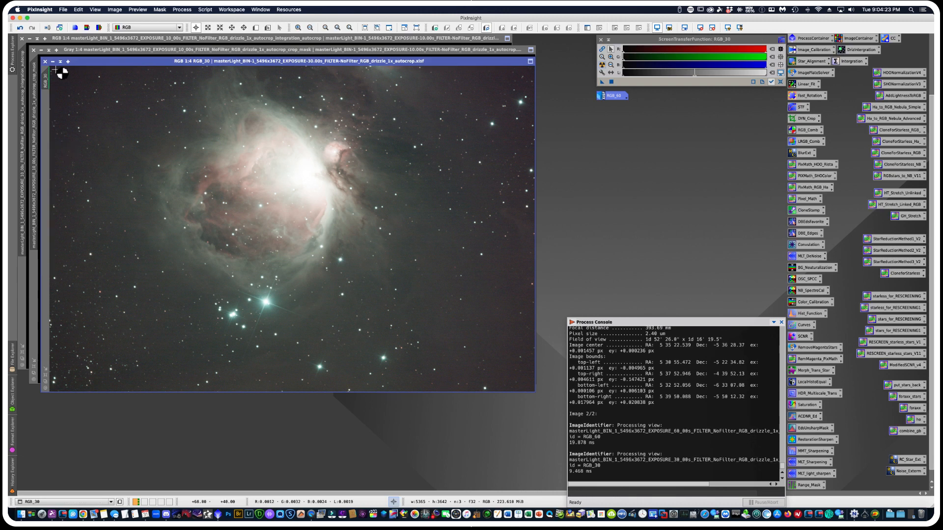
{"action": "left_click", "coordinate": [53, 61]}
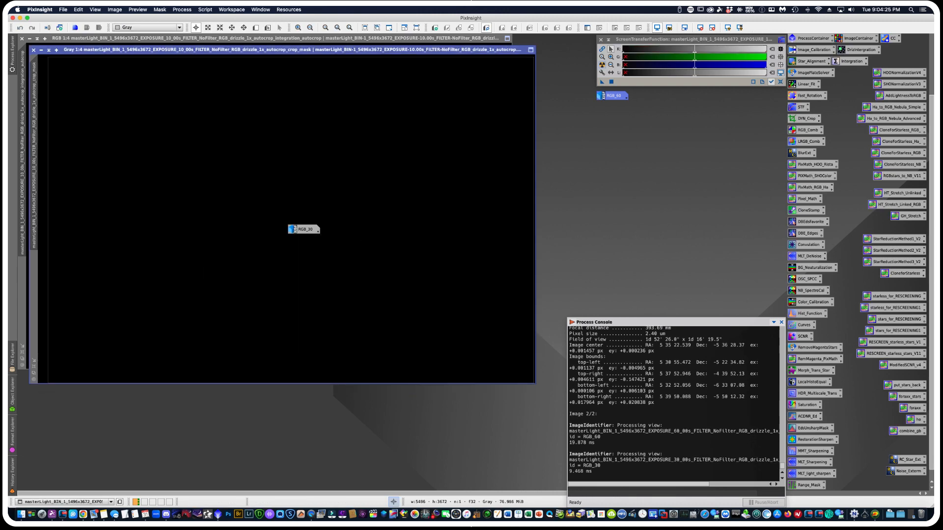
{"action": "left_click_drag", "start_coordinate": [308, 229], "coordinate": [617, 106]}
Close the 10-second crop mask, then auto-stretch the 10-second master light and inspect its background up close
{"action": "left_click", "coordinate": [33, 50]}
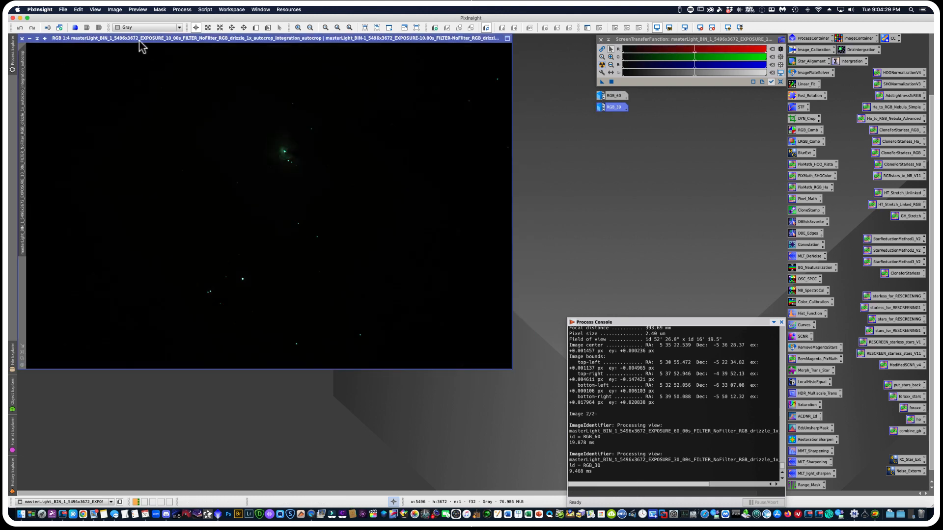
{"action": "left_click_drag", "start_coordinate": [142, 44], "coordinate": [173, 60]}
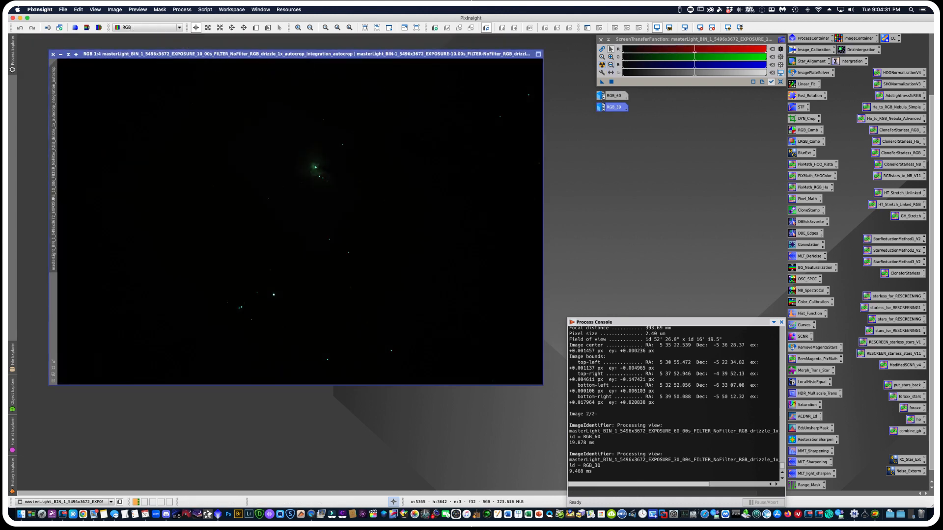
{"action": "left_click", "coordinate": [602, 64]}
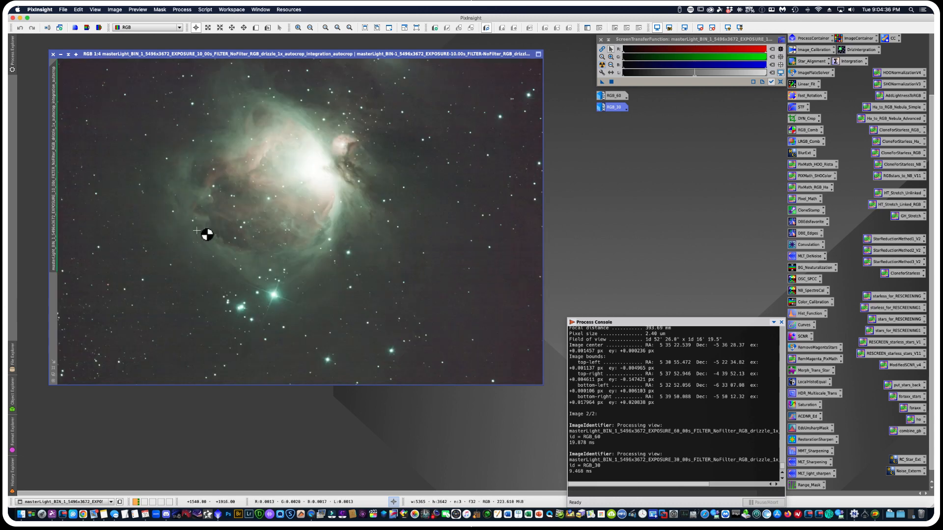
{"action": "scroll", "coordinate": [395, 173], "scroll_direction": "up", "scroll_amount": 3}
{"action": "scroll", "coordinate": [399, 172], "scroll_direction": "up", "scroll_amount": 1}
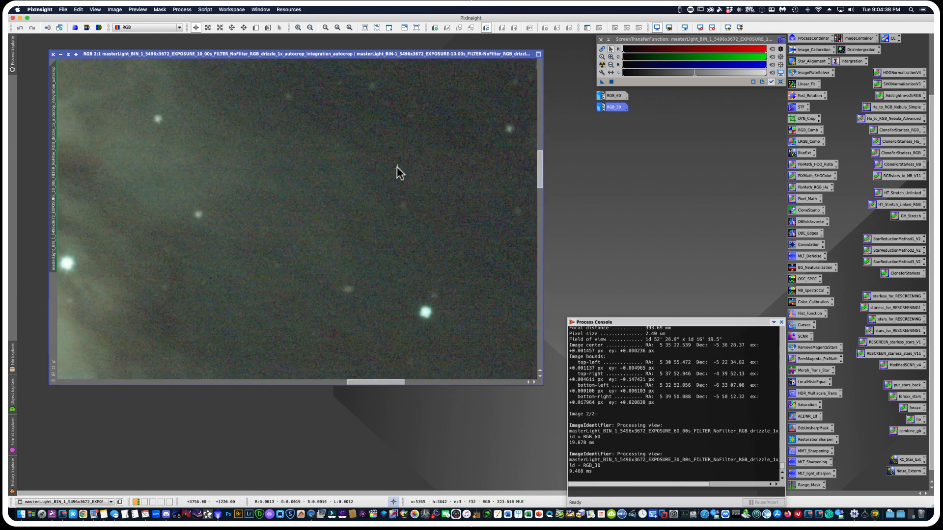
{"action": "scroll", "coordinate": [399, 172], "scroll_direction": "down", "scroll_amount": 4}
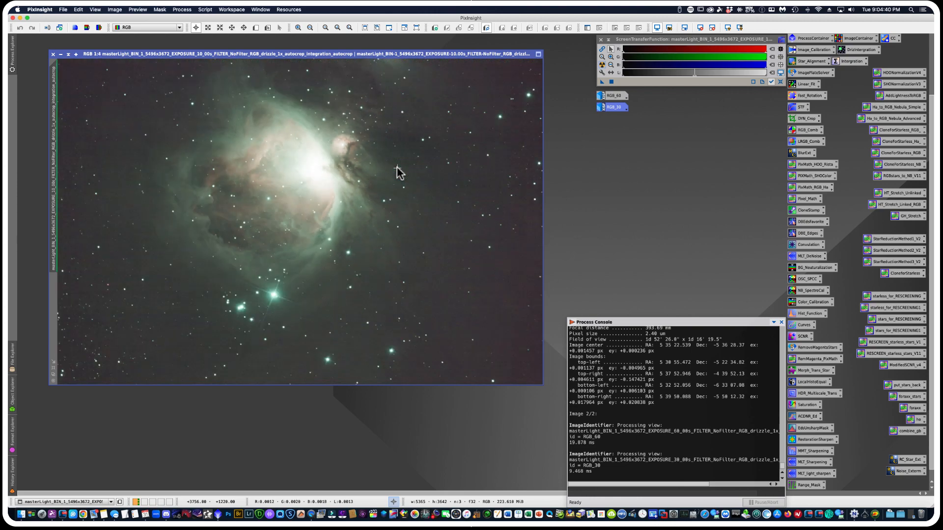
Set the 10-second image's identifier to RGB_10 and minimize it to an icon
{"action": "right_click", "coordinate": [53, 140]}
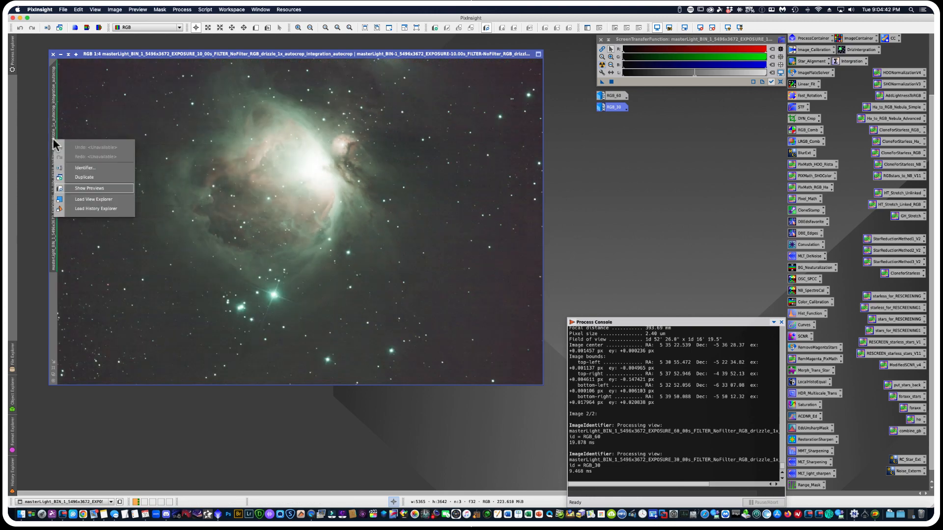
{"action": "left_click", "coordinate": [77, 167]}
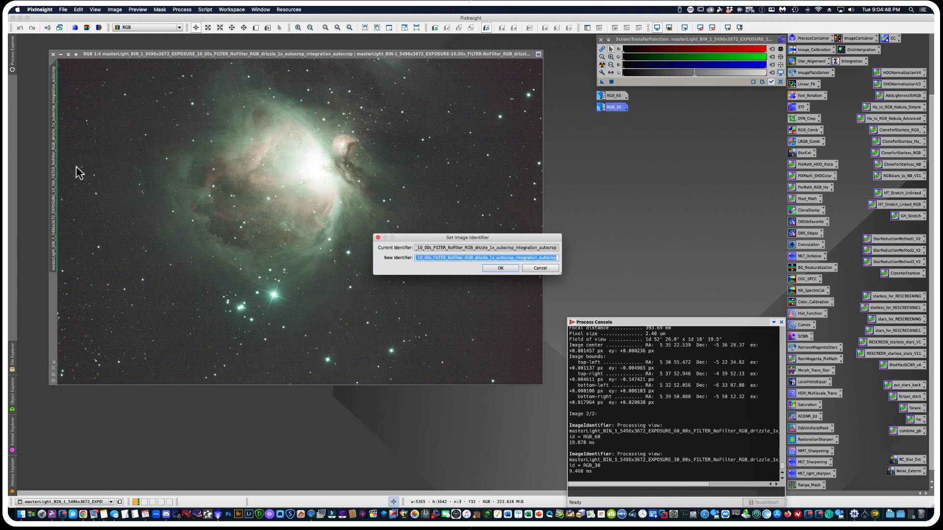
{"action": "type", "text": "RGB_"}
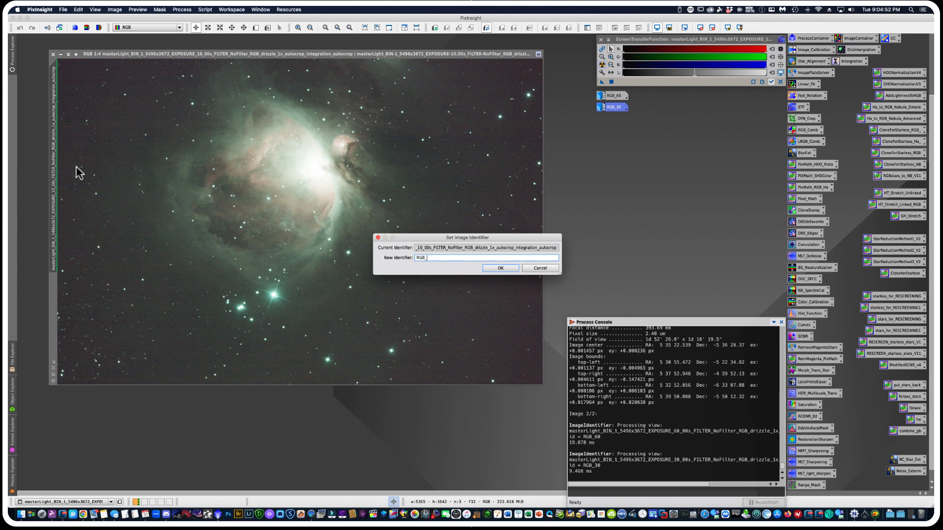
{"action": "type", "text": "10"}
{"action": "left_click", "coordinate": [497, 269]}
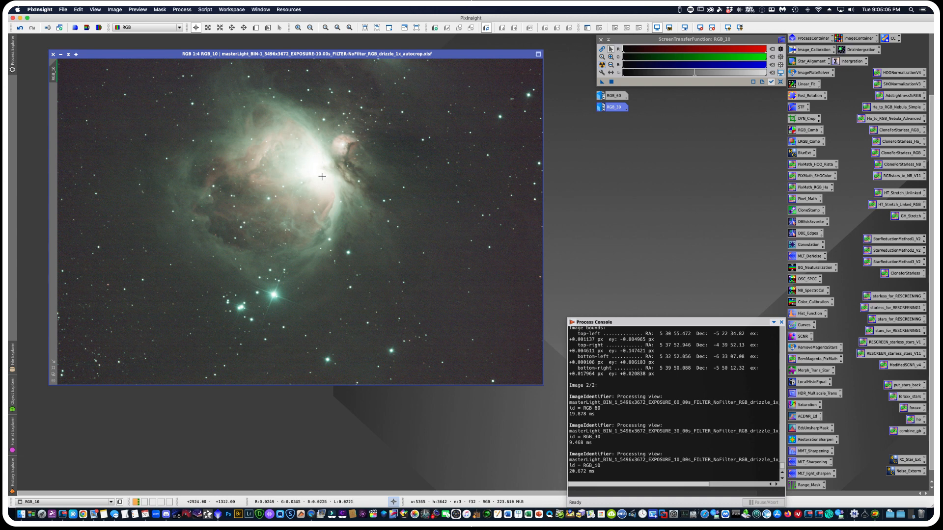
{"action": "left_click_drag", "start_coordinate": [318, 175], "coordinate": [302, 161]}
{"action": "left_click", "coordinate": [61, 54]}
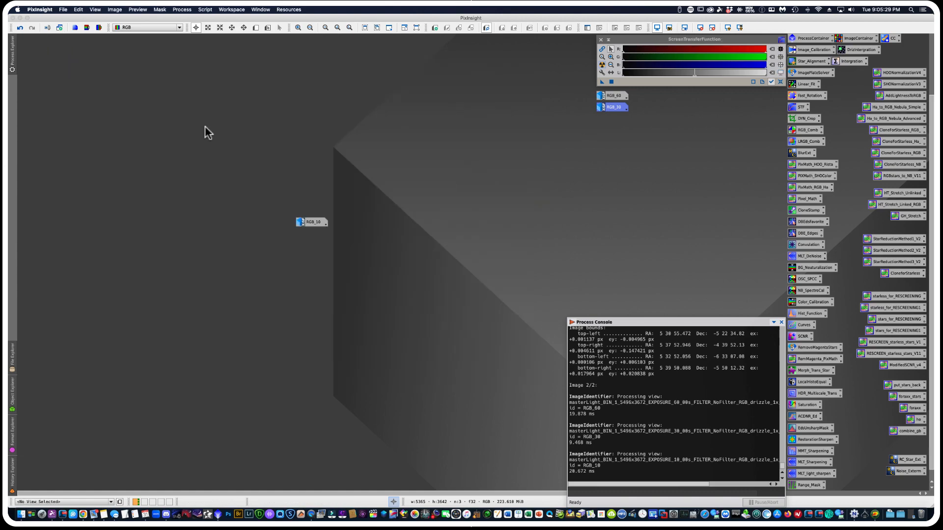
Restore the RGB_10 image and open the saved DBE_Edges background extraction process on it
{"action": "double_click", "coordinate": [315, 225]}
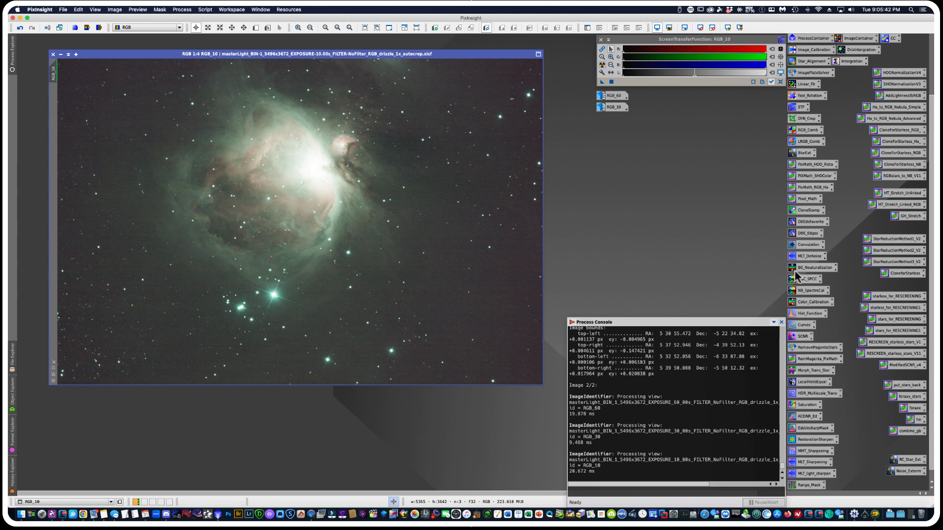
{"action": "double_click", "coordinate": [802, 239]}
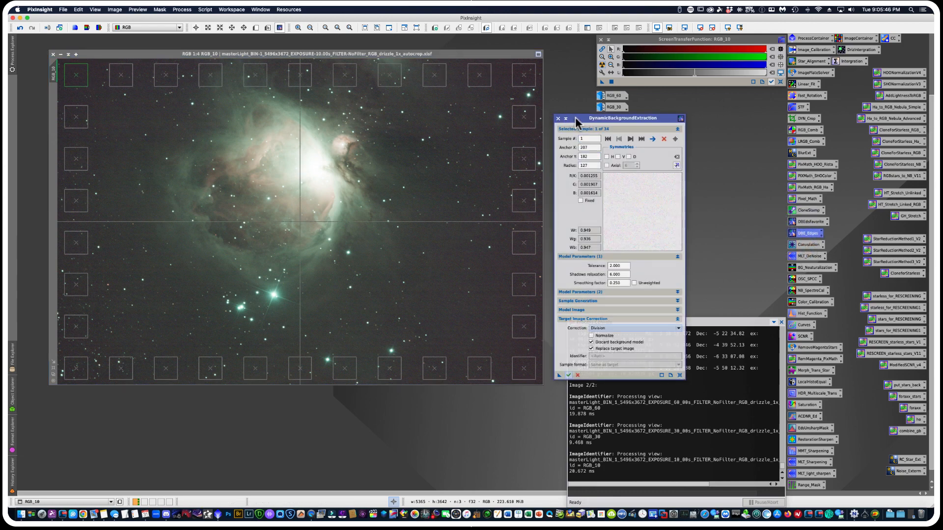
{"action": "left_click_drag", "start_coordinate": [575, 117], "coordinate": [573, 39]}
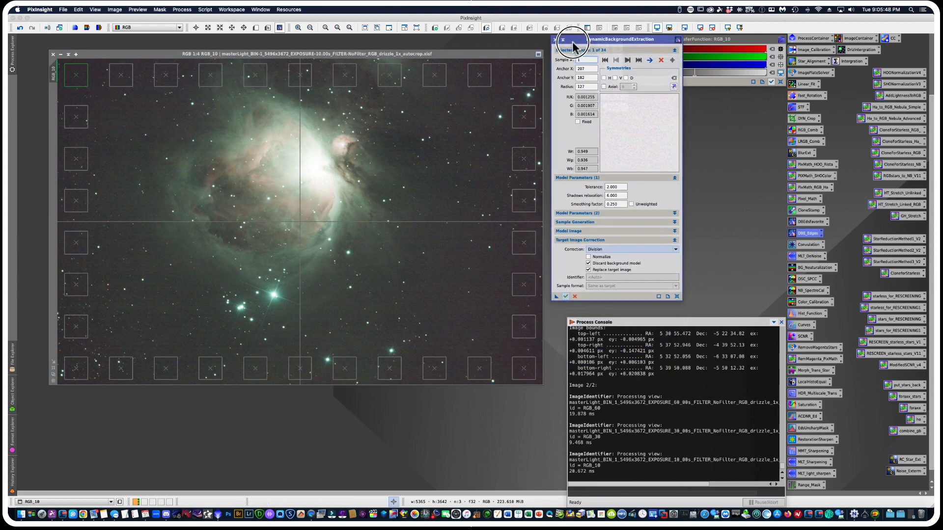
Expand the Model Parameters (2), Sample Generation and Model Image settings, and arrange the DynamicBackgroundExtraction window beside the RGB_10 image
{"action": "left_click", "coordinate": [674, 213]}
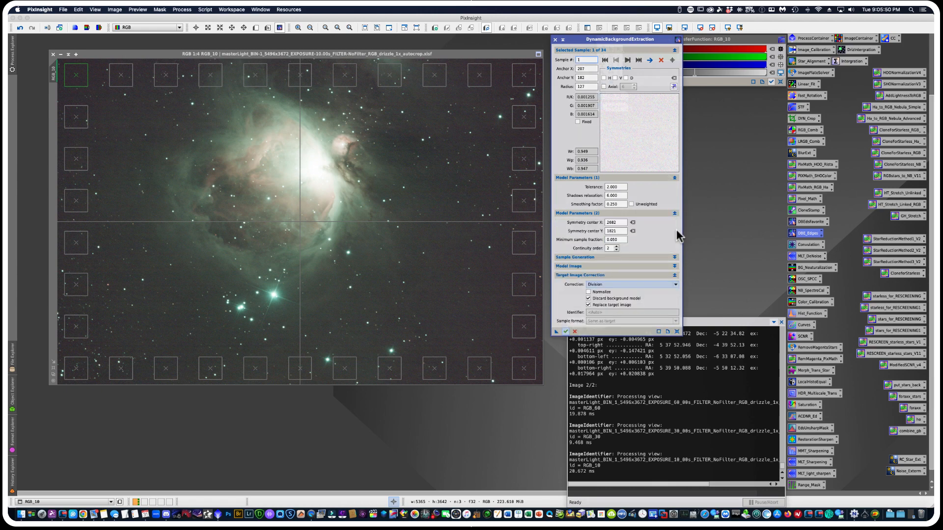
{"action": "left_click", "coordinate": [674, 258]}
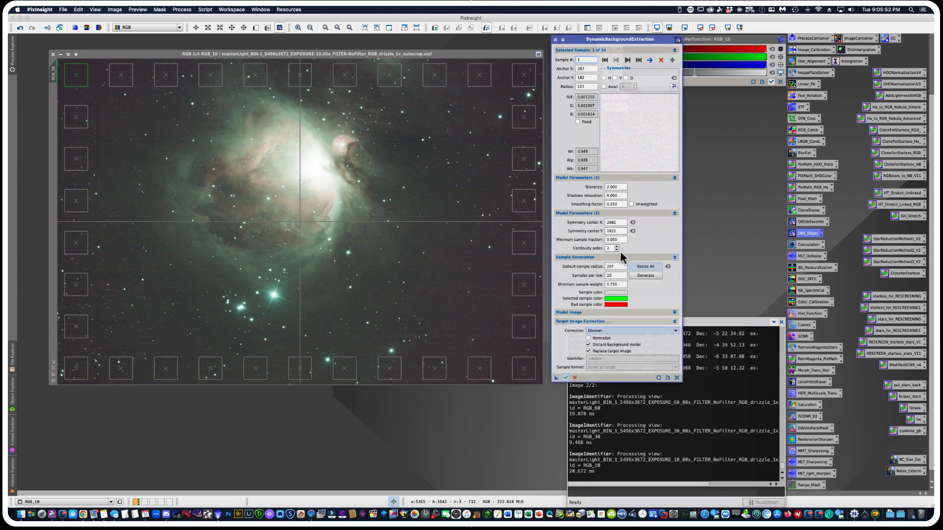
{"action": "left_click_drag", "start_coordinate": [578, 41], "coordinate": [457, 42]}
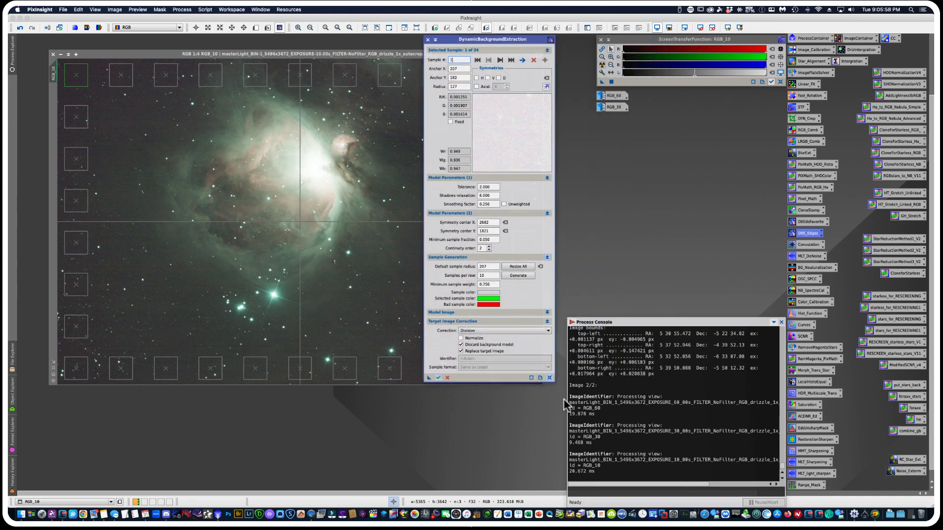
{"action": "left_click", "coordinate": [547, 322]}
{"action": "left_click", "coordinate": [547, 322]}
{"action": "left_click", "coordinate": [547, 312]}
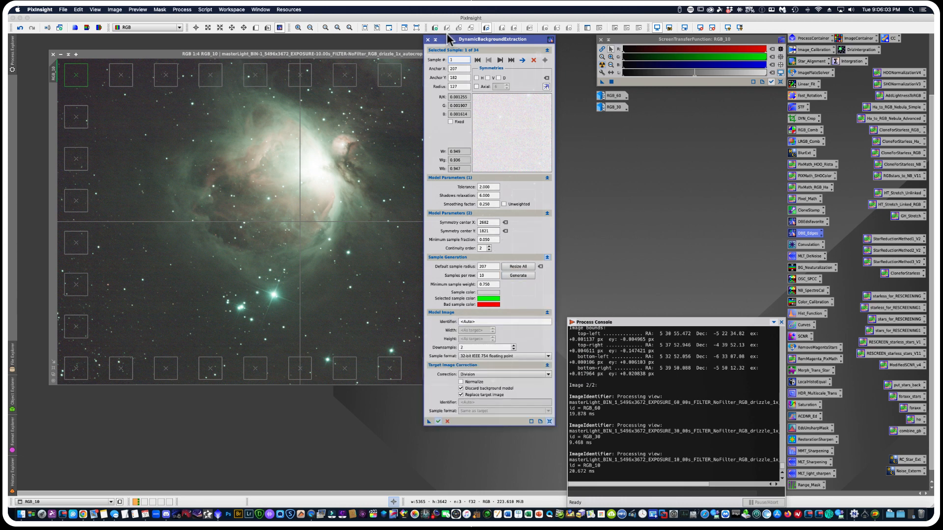
{"action": "left_click_drag", "start_coordinate": [451, 41], "coordinate": [515, 29]}
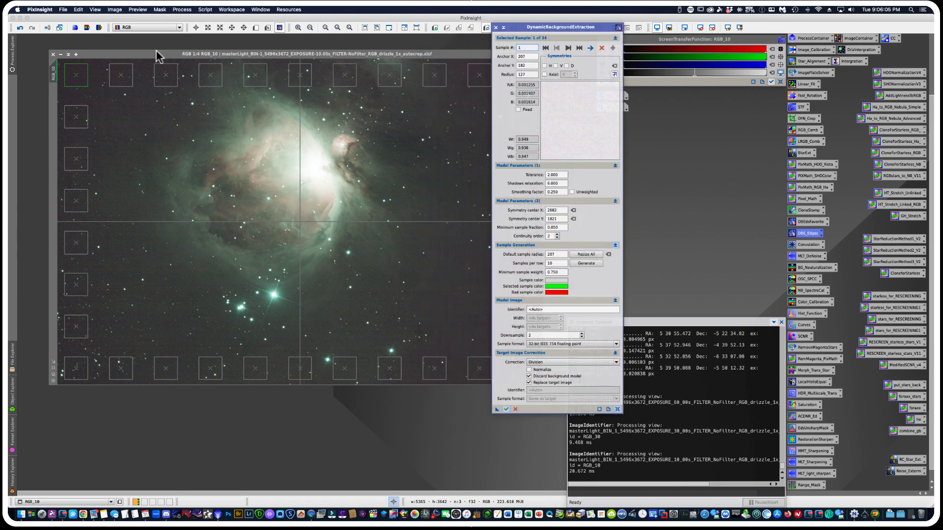
{"action": "left_click_drag", "start_coordinate": [156, 54], "coordinate": [137, 53]}
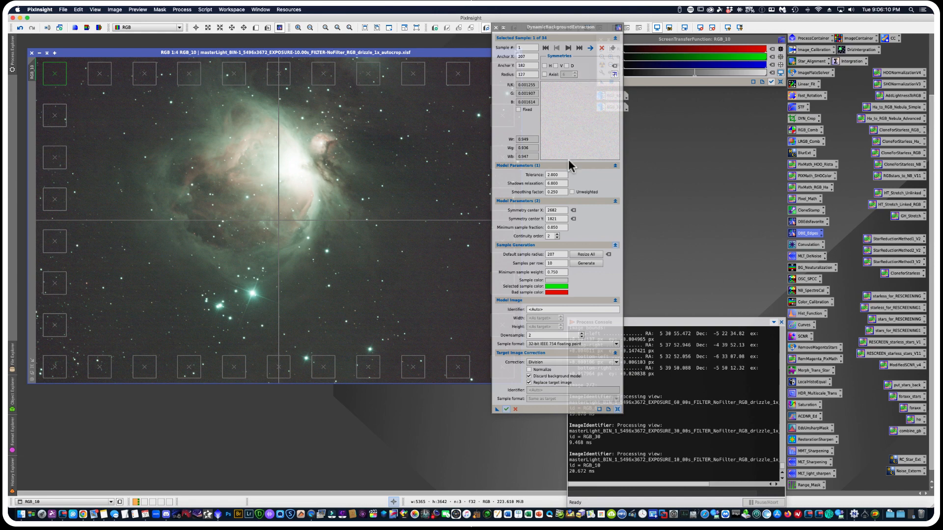
Collapse both Model Parameters groups, Sample Generation and Model Image, and move the DynamicBackgroundExtraction window clear of the RGB_10 image
{"action": "left_click", "coordinate": [615, 166]}
{"action": "left_click", "coordinate": [615, 175]}
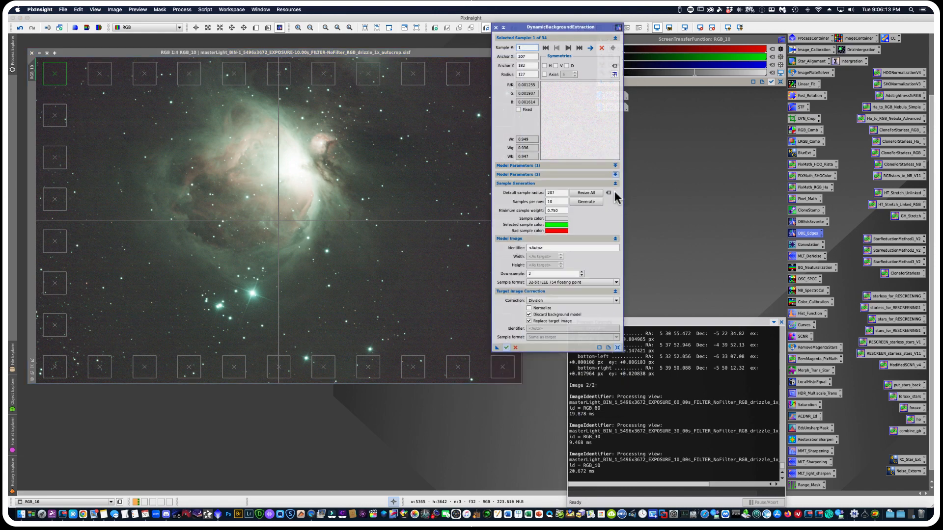
{"action": "left_click", "coordinate": [615, 184]}
{"action": "left_click", "coordinate": [615, 192]}
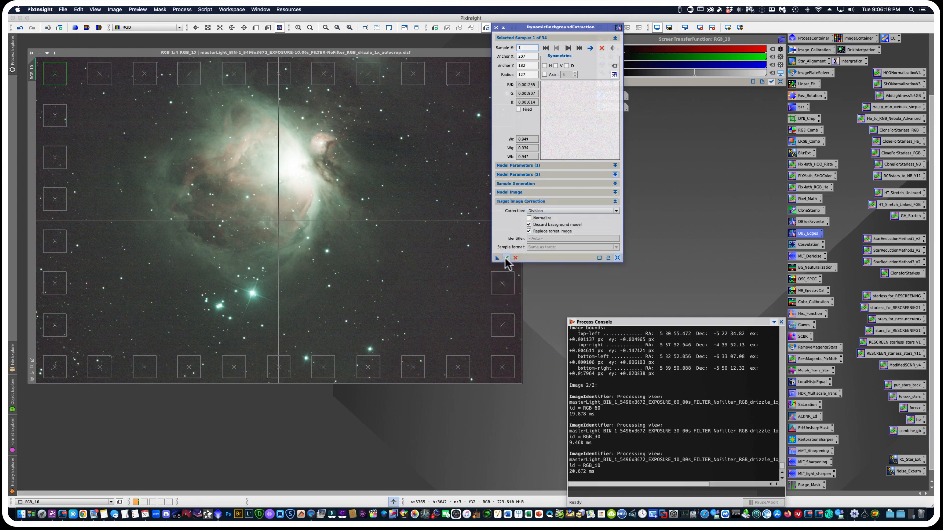
{"action": "left_click_drag", "start_coordinate": [514, 28], "coordinate": [555, 33]}
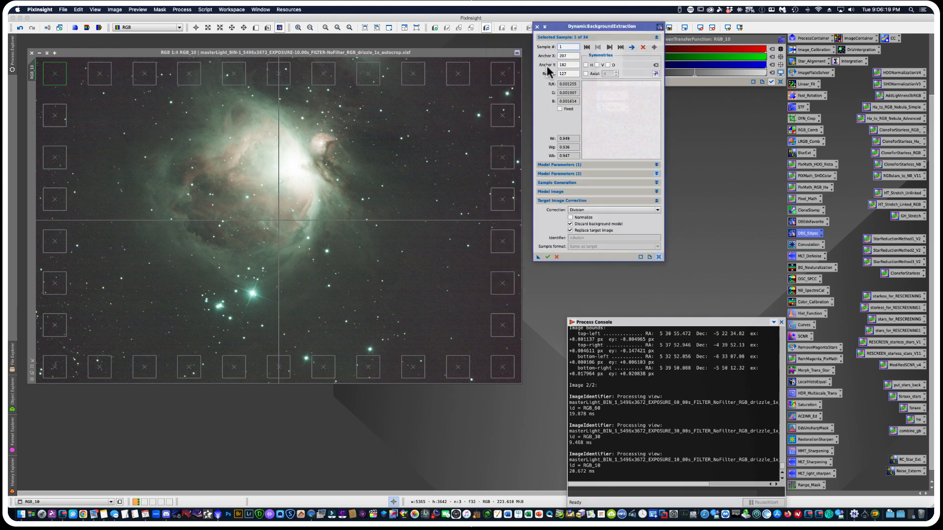
Run the background extraction on RGB_10 with Division correction and end the dynamic session
{"action": "left_click", "coordinate": [548, 257]}
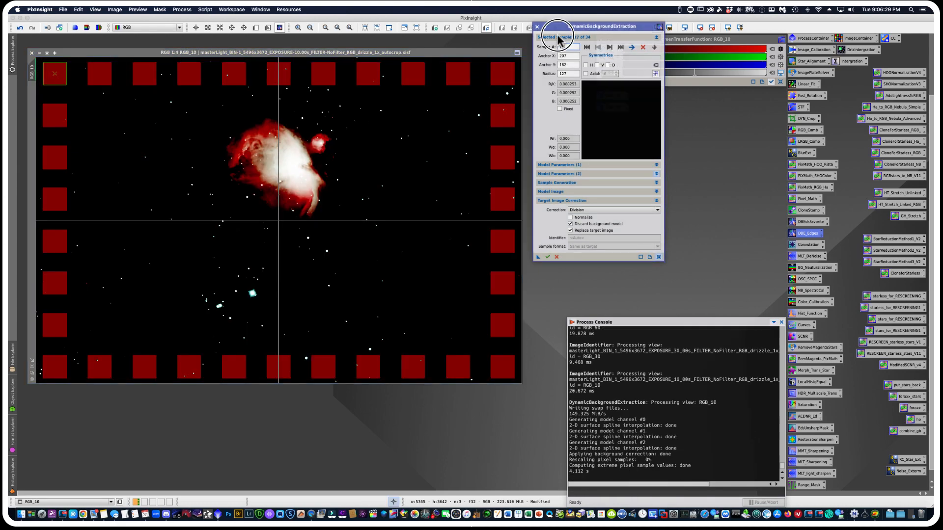
{"action": "left_click", "coordinate": [537, 40]}
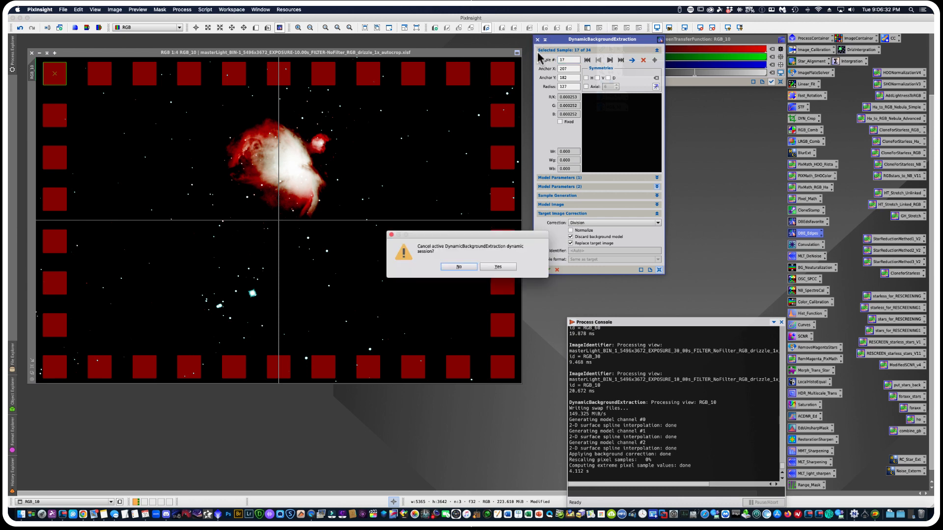
{"action": "left_click", "coordinate": [492, 268]}
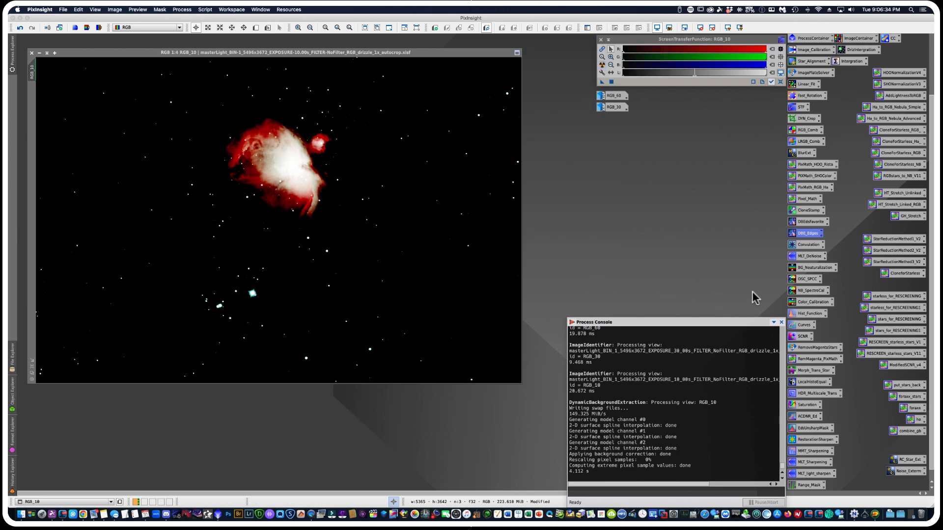
Reopen DBE_Edges on RGB_10, run it with Subtraction correction, and end the session with the process icon back in its column
{"action": "double_click", "coordinate": [797, 234]}
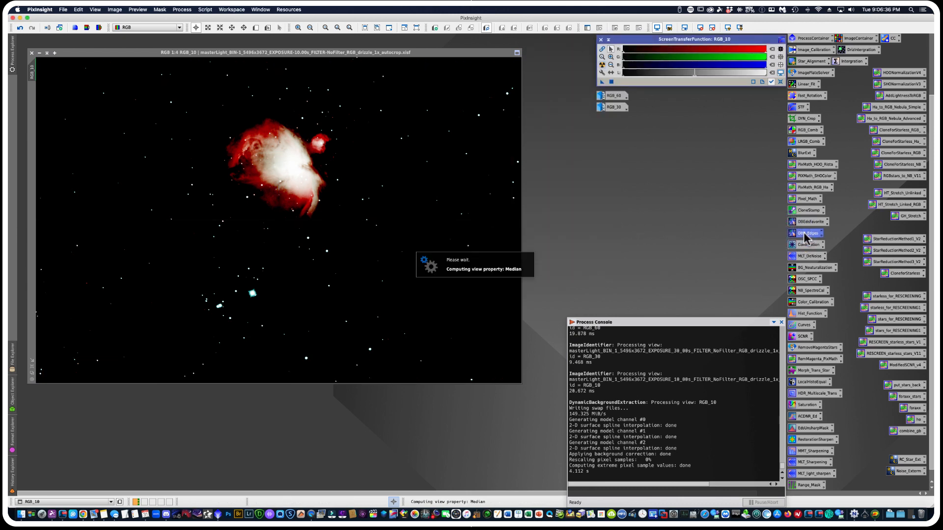
{"action": "left_click_drag", "start_coordinate": [808, 237], "coordinate": [670, 227]}
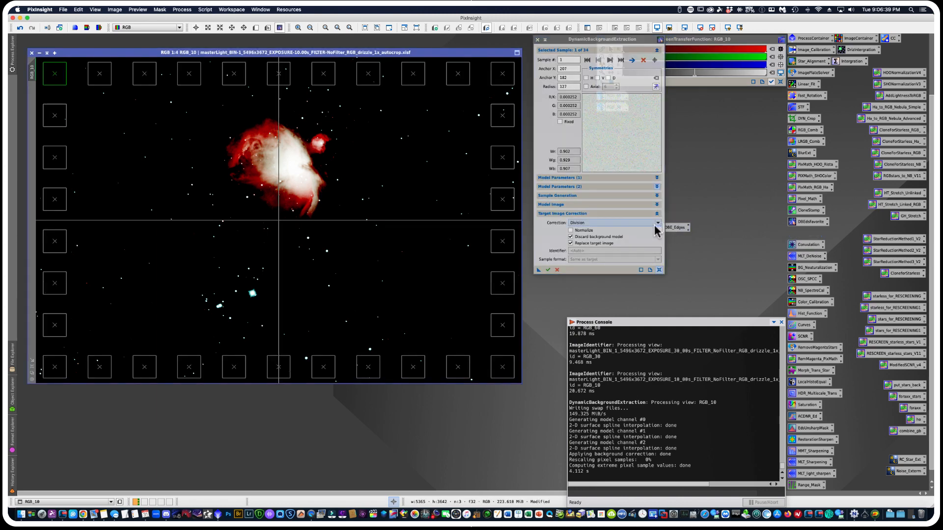
{"action": "left_click", "coordinate": [658, 223]}
{"action": "left_click", "coordinate": [589, 236]}
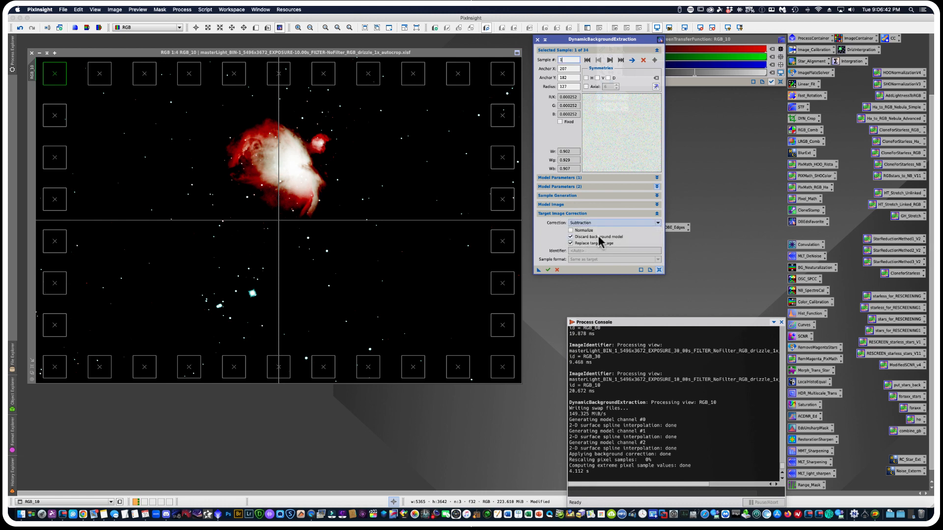
{"action": "left_click_drag", "start_coordinate": [673, 233], "coordinate": [732, 227]}
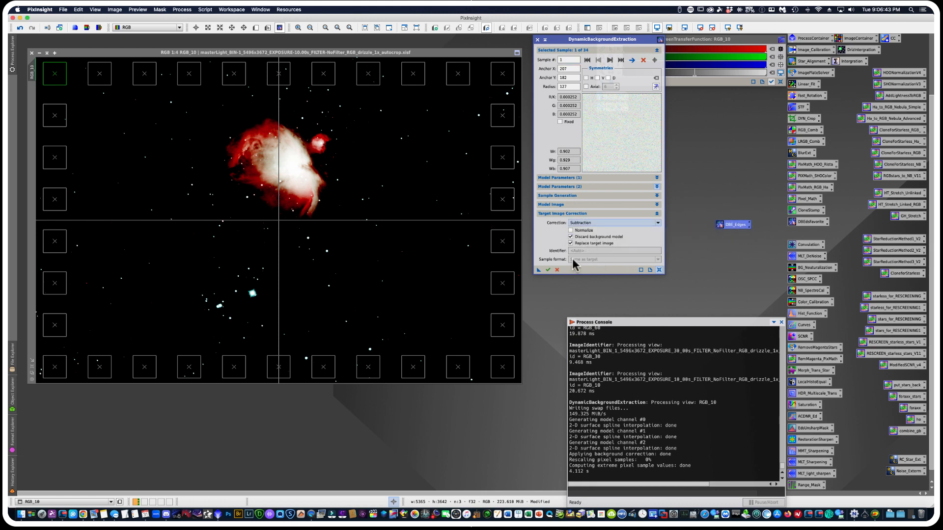
{"action": "left_click", "coordinate": [549, 270]}
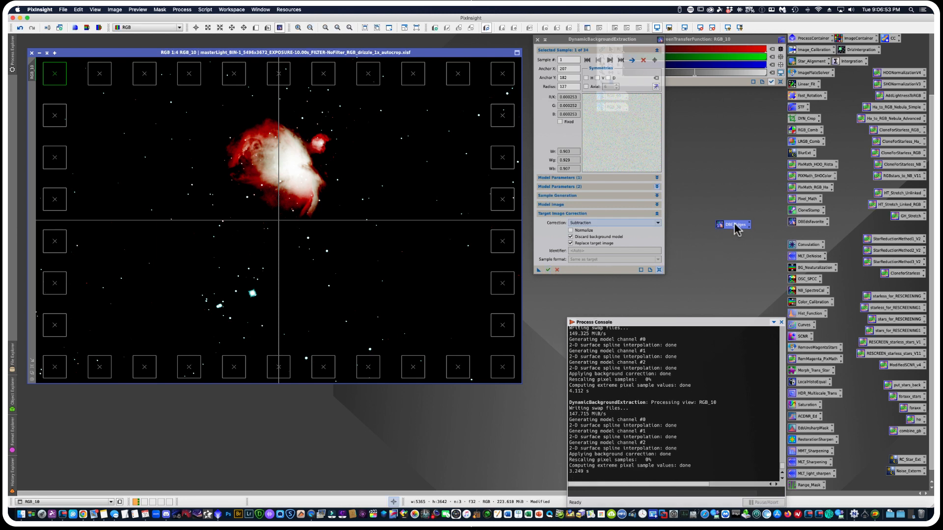
{"action": "left_click_drag", "start_coordinate": [743, 228], "coordinate": [803, 234]}
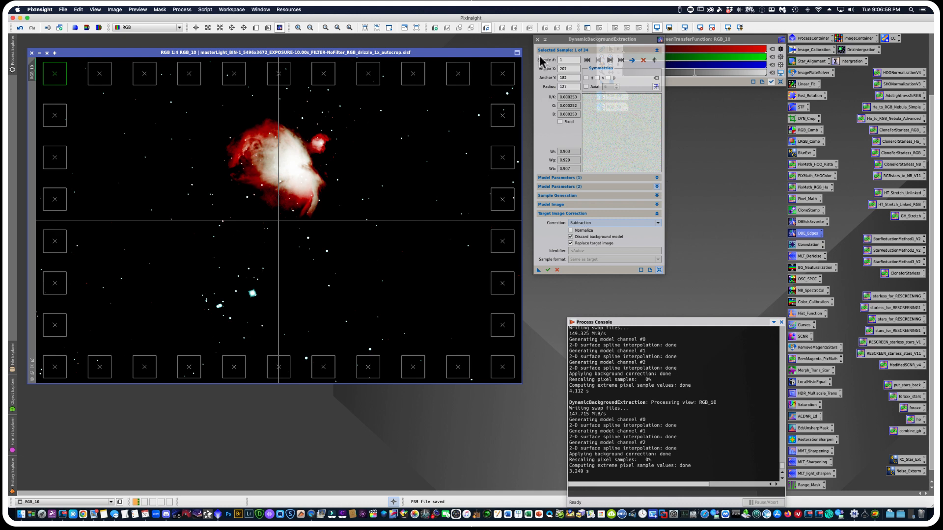
{"action": "left_click", "coordinate": [537, 40]}
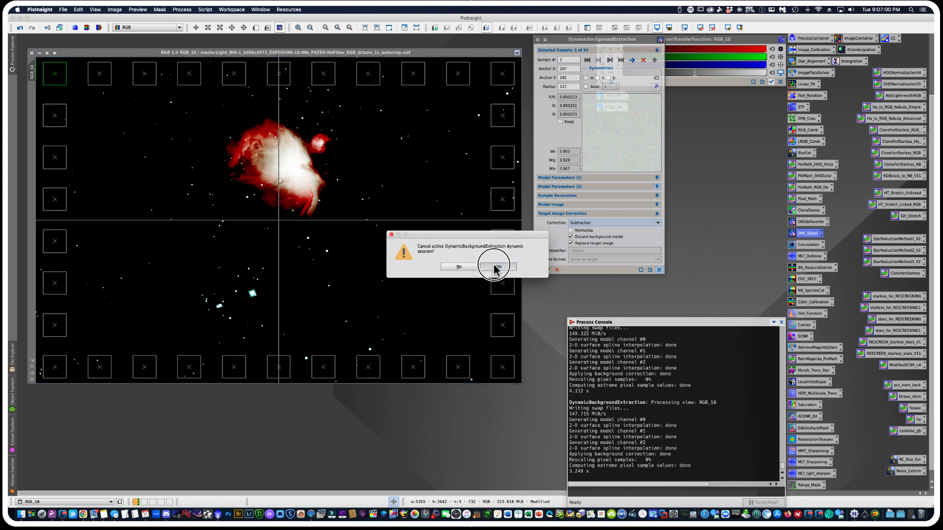
{"action": "left_click", "coordinate": [494, 265]}
Auto-stretch the corrected RGB_10 image, minimize it and place its icon below RGB_30
{"action": "left_click", "coordinate": [602, 64]}
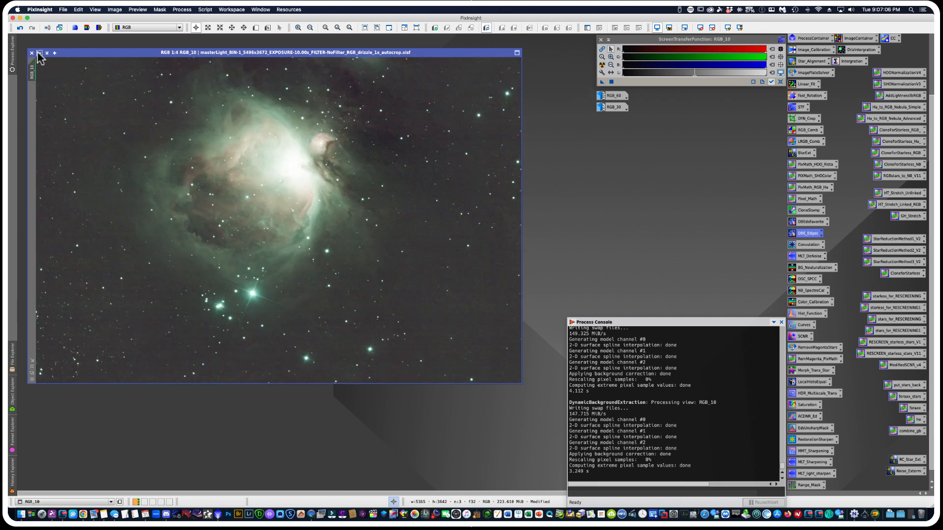
{"action": "left_click", "coordinate": [39, 52]}
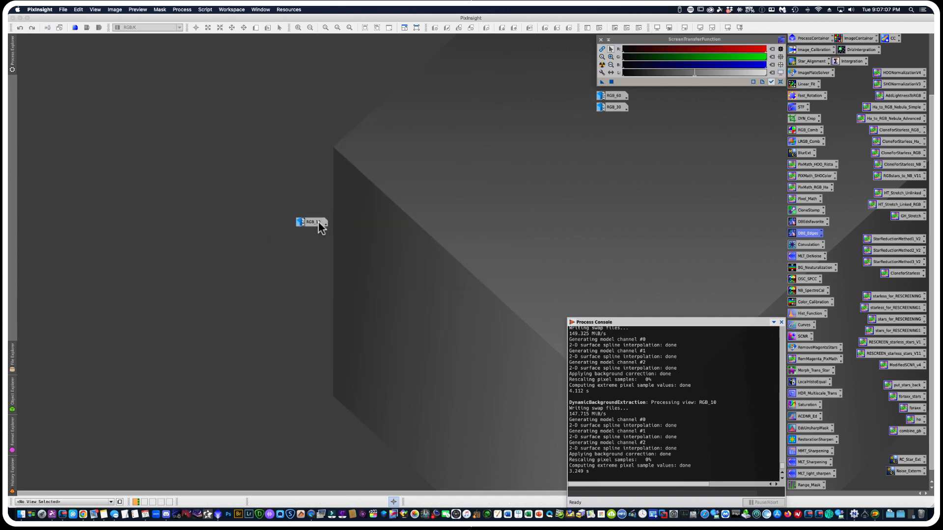
{"action": "left_click_drag", "start_coordinate": [319, 226], "coordinate": [619, 121]}
Restore RGB_30, run DBE_Edges on it with Division correction and end the dynamic session
{"action": "double_click", "coordinate": [614, 107]}
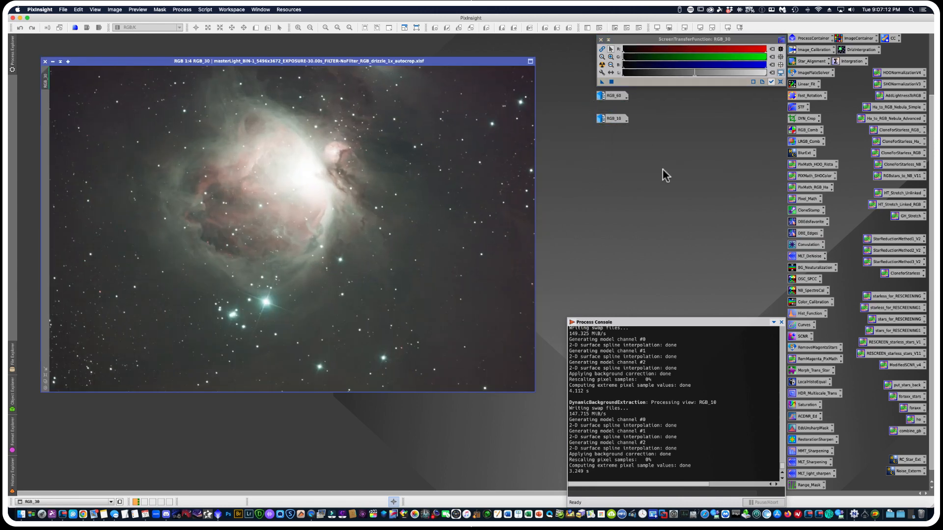
{"action": "double_click", "coordinate": [800, 235]}
{"action": "left_click", "coordinate": [548, 270]}
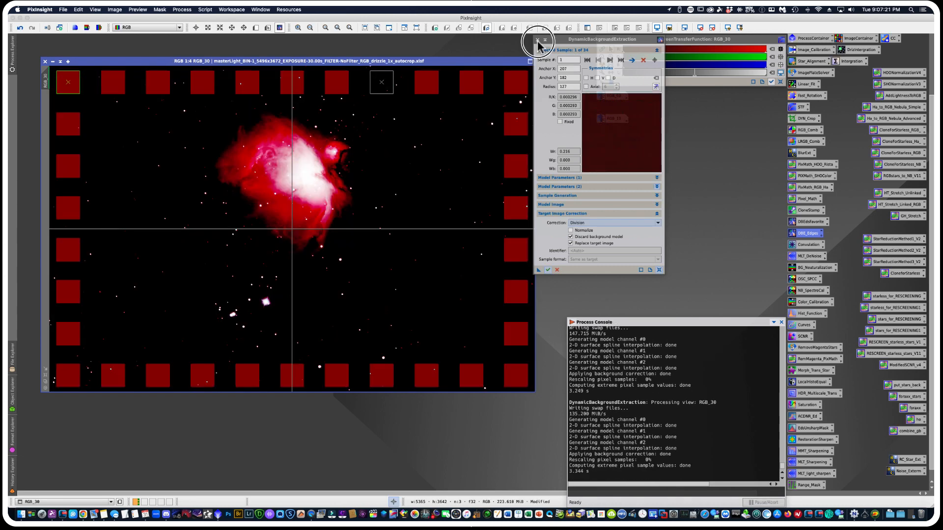
{"action": "left_click", "coordinate": [538, 40]}
{"action": "left_click", "coordinate": [505, 269]}
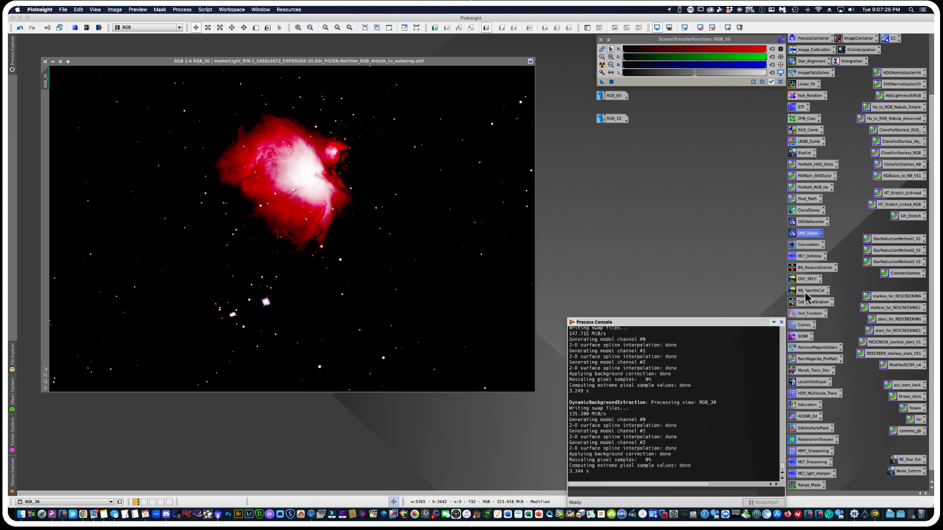
Reopen DBE_Edges on RGB_30, run it with Subtraction correction and end the dynamic session
{"action": "double_click", "coordinate": [801, 234]}
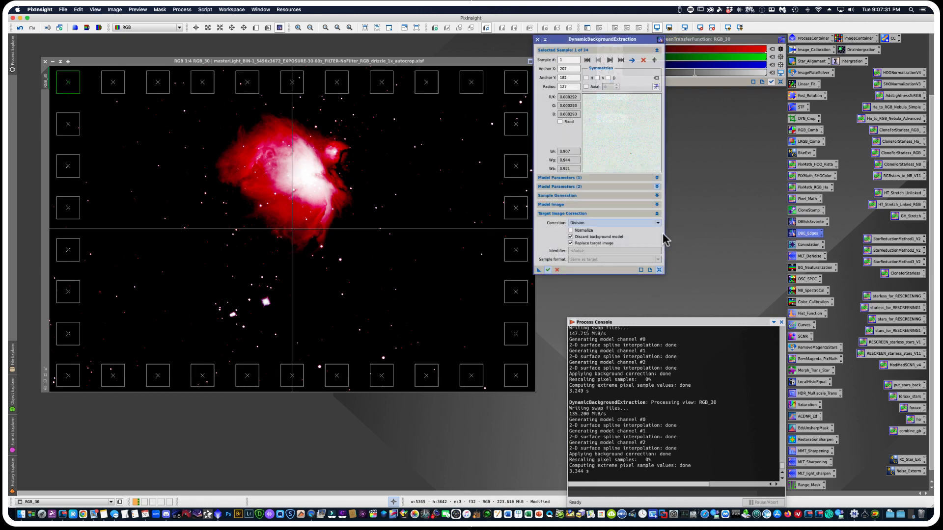
{"action": "left_click", "coordinate": [658, 227]}
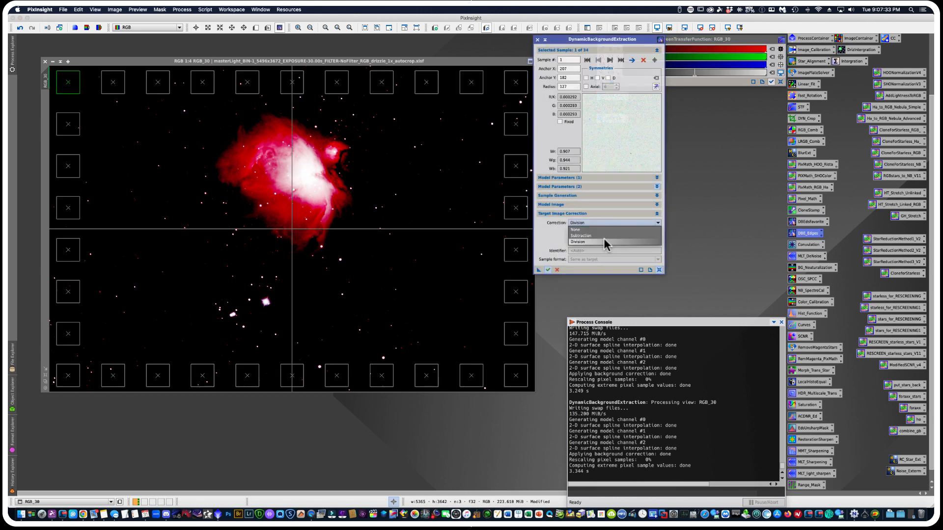
{"action": "left_click", "coordinate": [595, 239]}
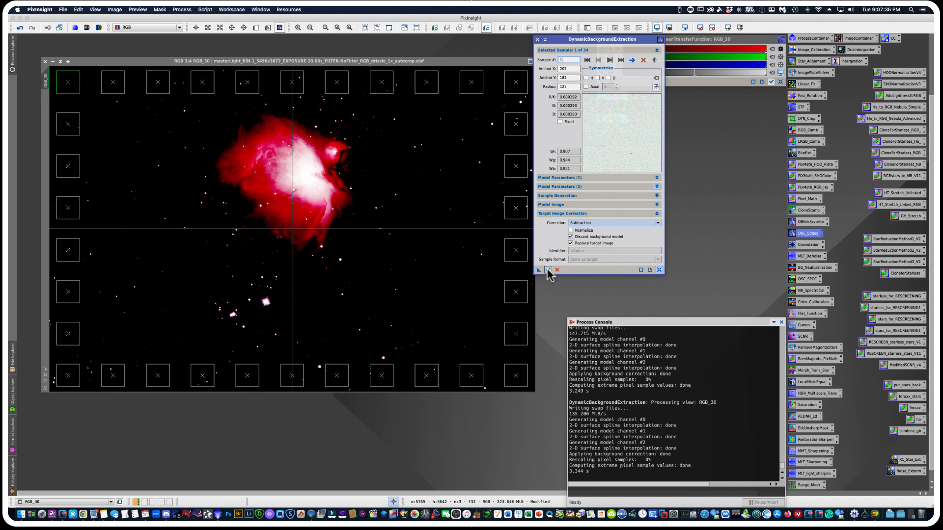
{"action": "left_click", "coordinate": [548, 271]}
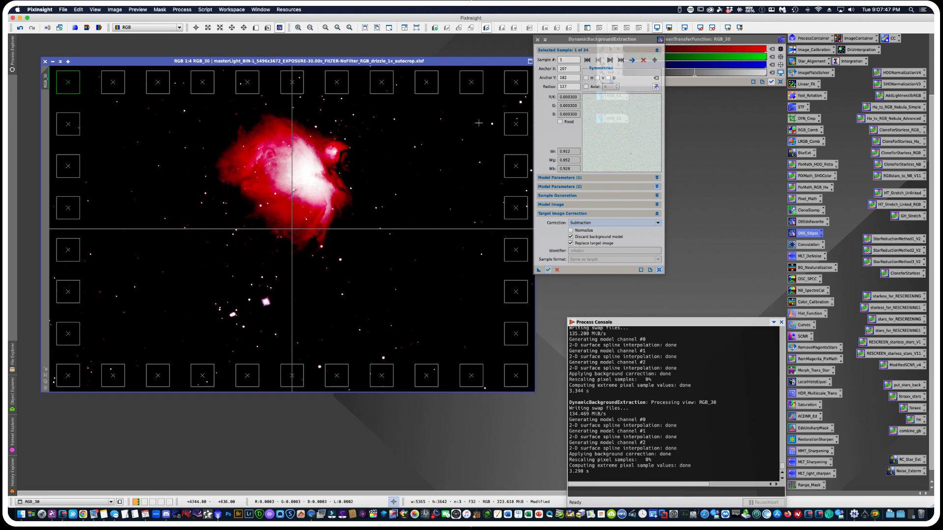
{"action": "left_click", "coordinate": [538, 39]}
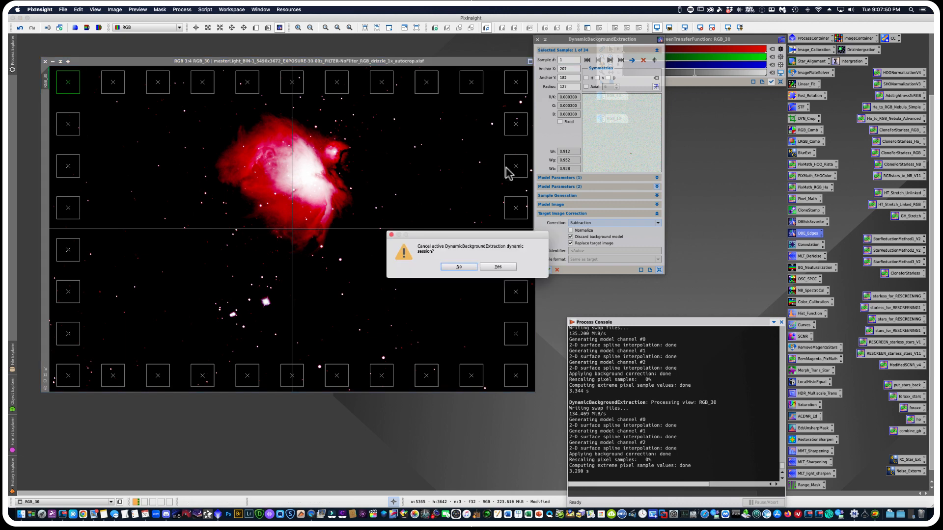
{"action": "left_click", "coordinate": [497, 267]}
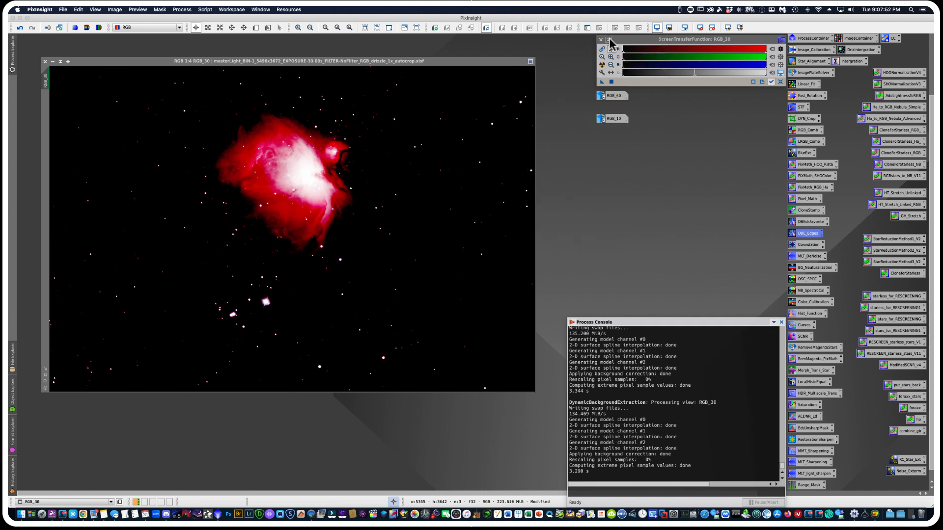
Auto-stretch the corrected RGB_30 image and minimize it to an icon
{"action": "left_click", "coordinate": [601, 64]}
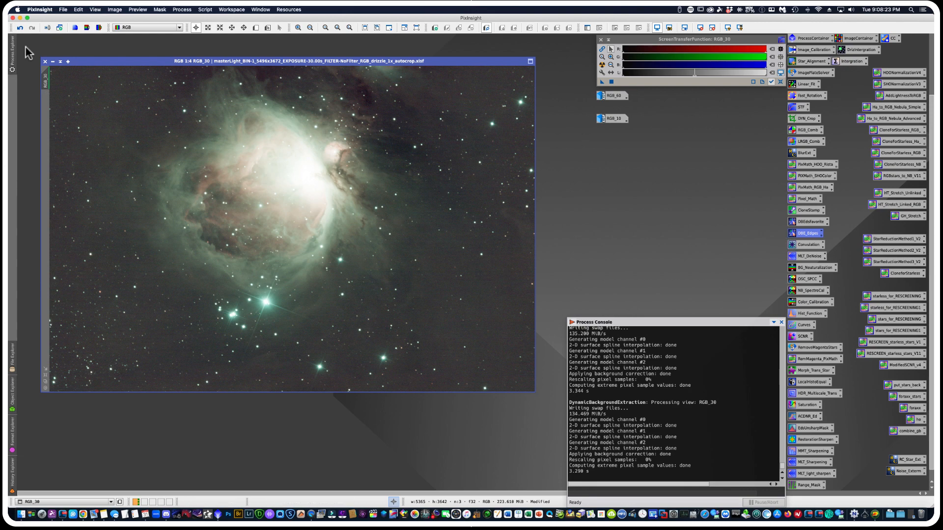
{"action": "left_click", "coordinate": [13, 54]}
{"action": "left_click", "coordinate": [52, 61]}
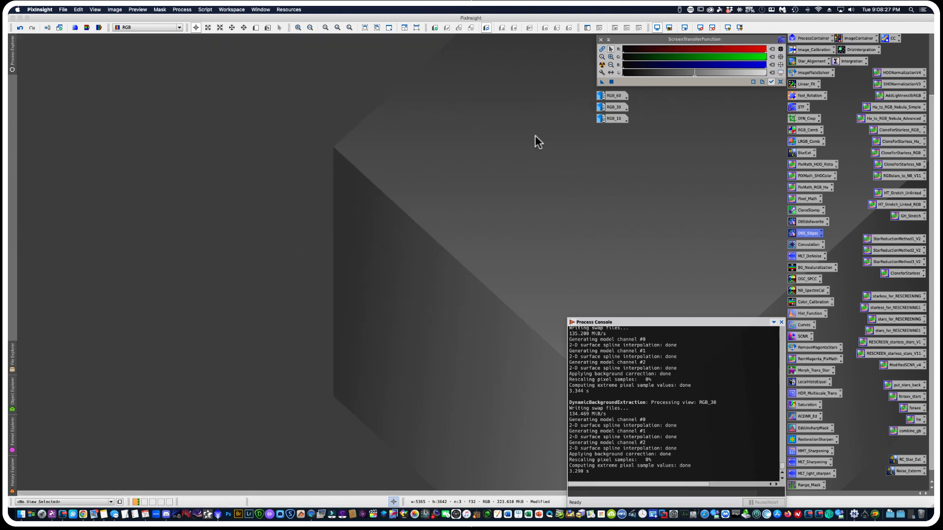
Restore RGB_10, review the processing histories of RGB_10, RGB_30 and RGB_60 in History Explorer, and minimize RGB_10 again
{"action": "double_click", "coordinate": [608, 118]}
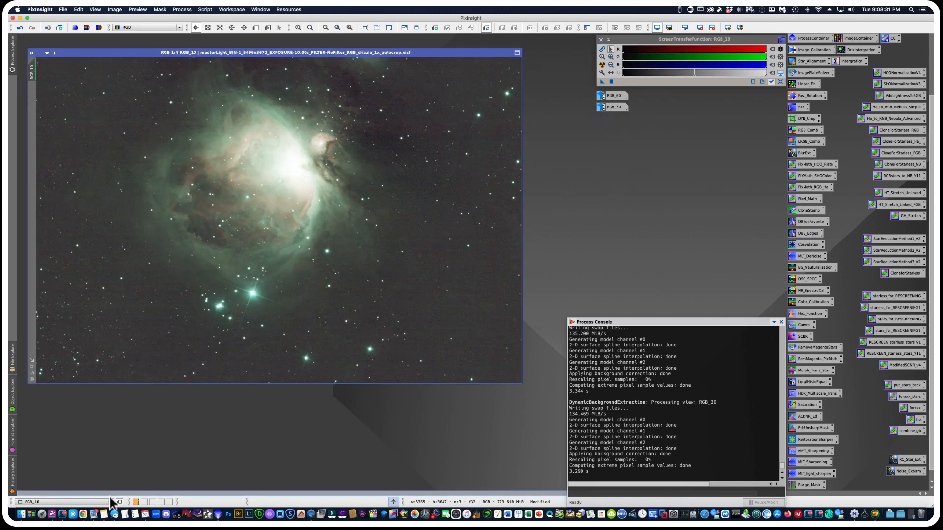
{"action": "left_click", "coordinate": [12, 474]}
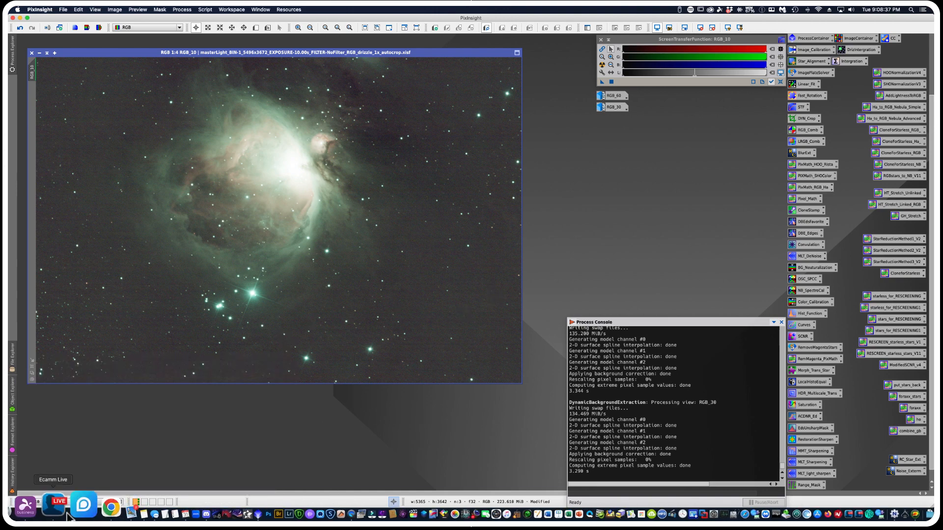
{"action": "left_click", "coordinate": [12, 475]}
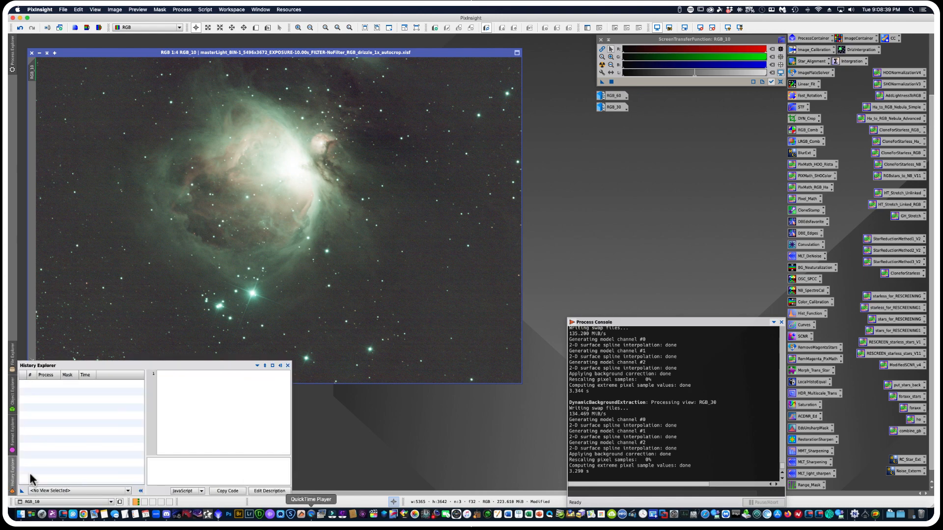
{"action": "left_click", "coordinate": [127, 490]}
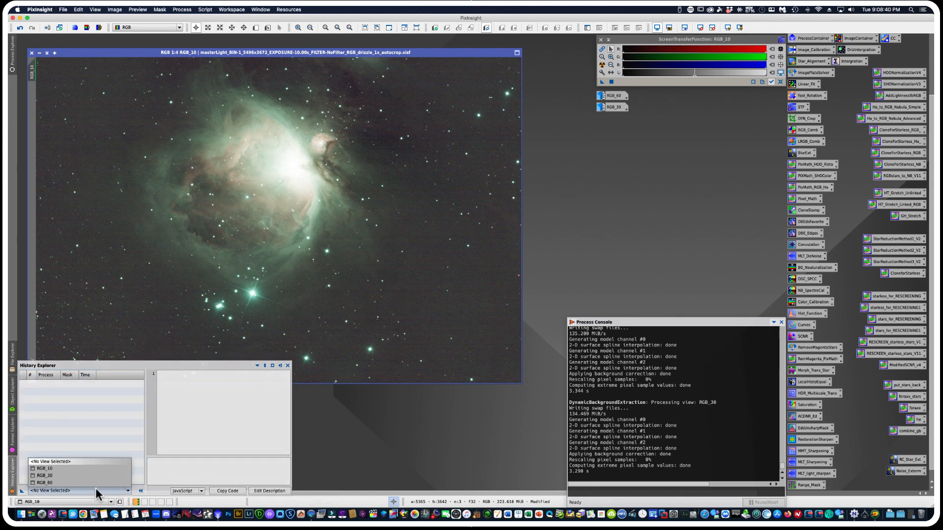
{"action": "left_click", "coordinate": [53, 469]}
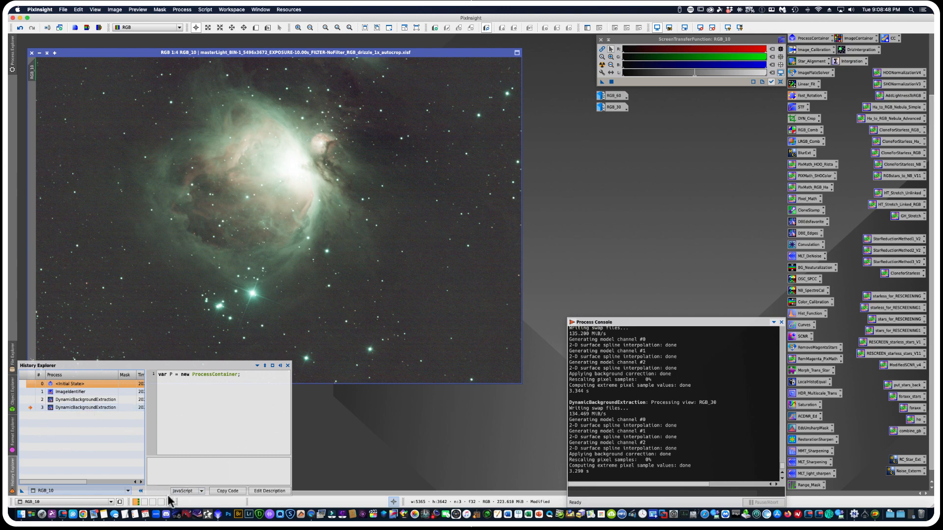
{"action": "left_click", "coordinate": [127, 491]}
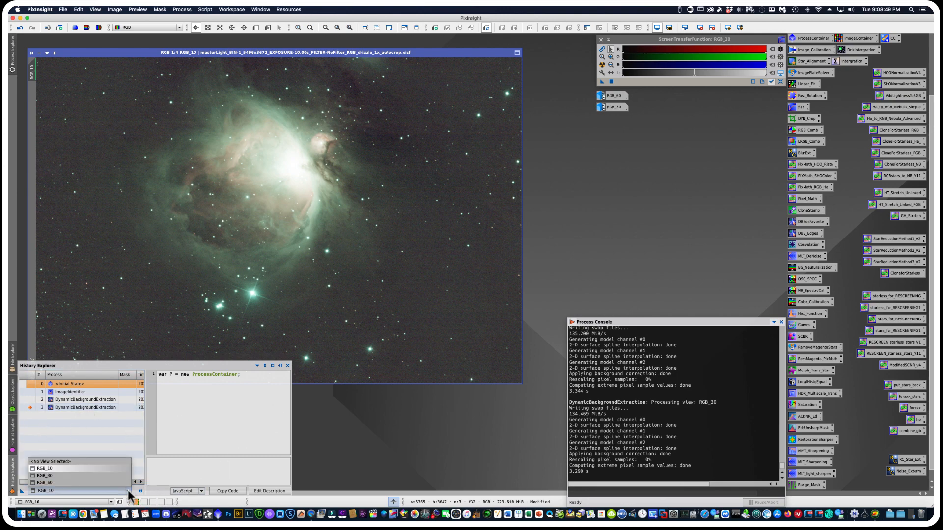
{"action": "left_click", "coordinate": [54, 476]}
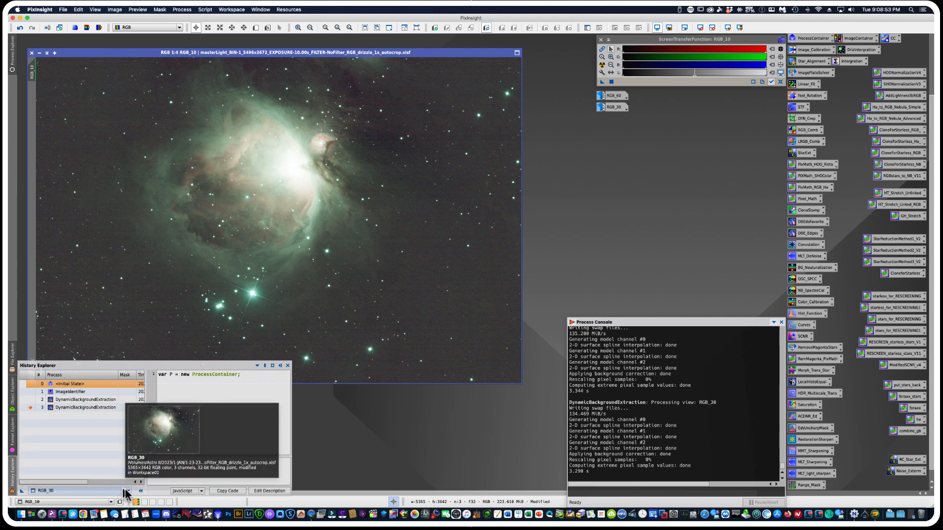
{"action": "left_click", "coordinate": [126, 490]}
{"action": "left_click", "coordinate": [38, 482]}
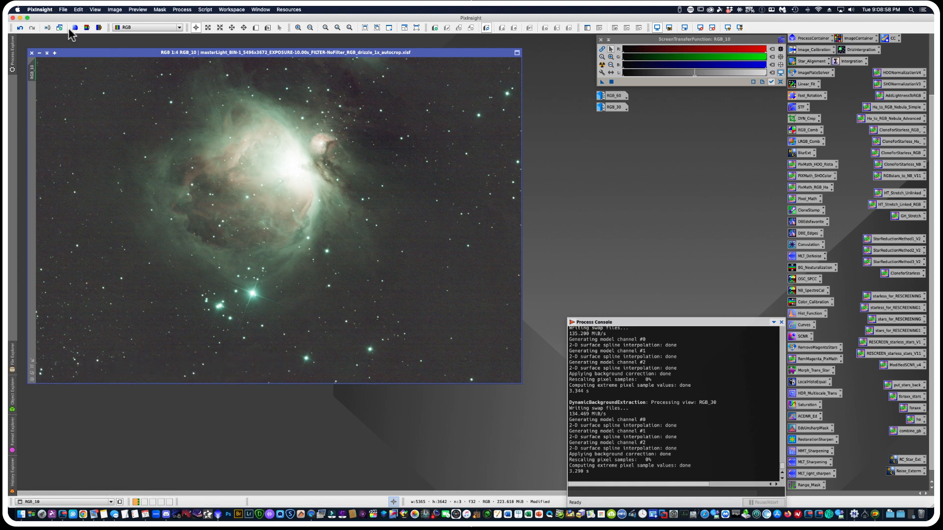
{"action": "left_click", "coordinate": [39, 52]}
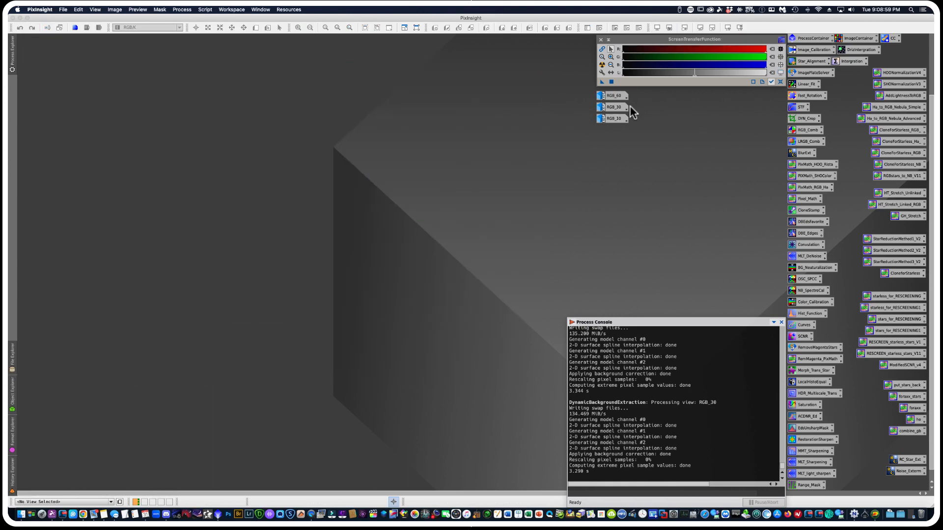
Restore RGB_60, run DBE_Edges on it with Division correction and end the dynamic session
{"action": "double_click", "coordinate": [613, 96]}
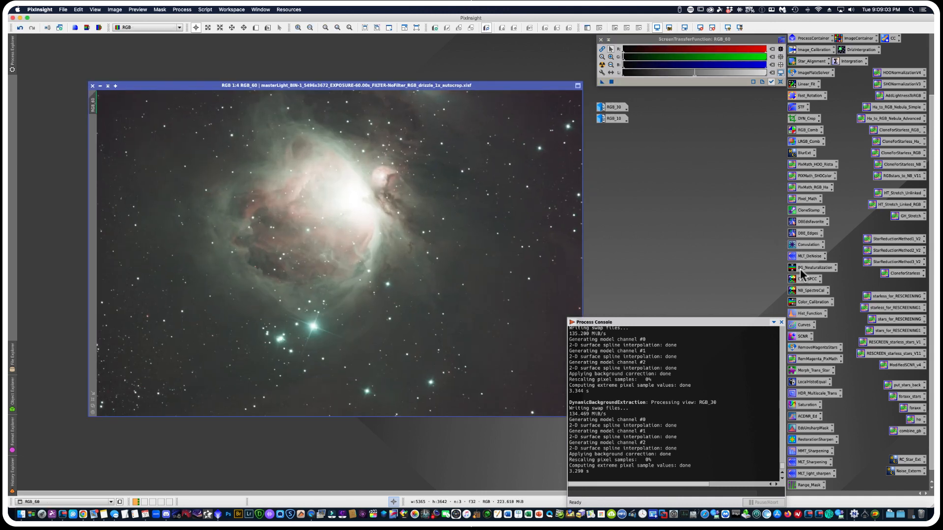
{"action": "left_click", "coordinate": [801, 234]}
{"action": "double_click", "coordinate": [801, 235]}
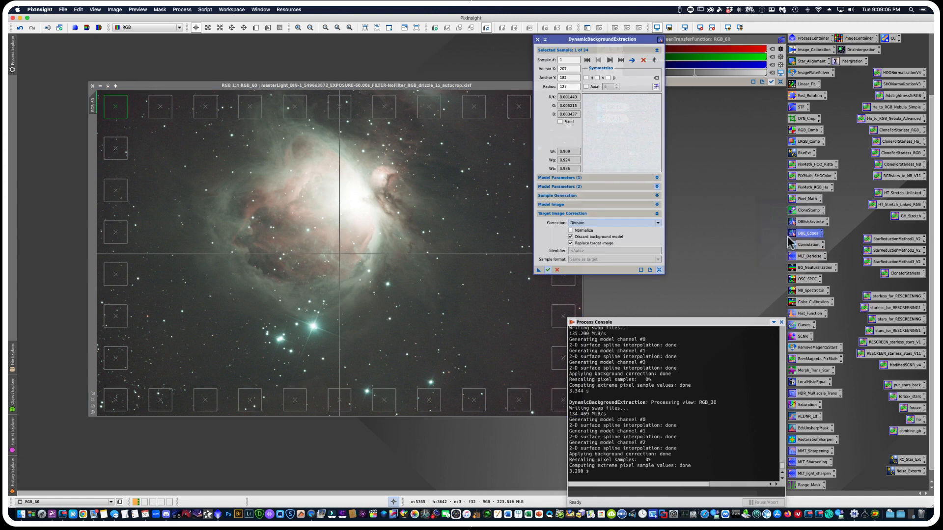
{"action": "left_click_drag", "start_coordinate": [325, 87], "coordinate": [255, 59]}
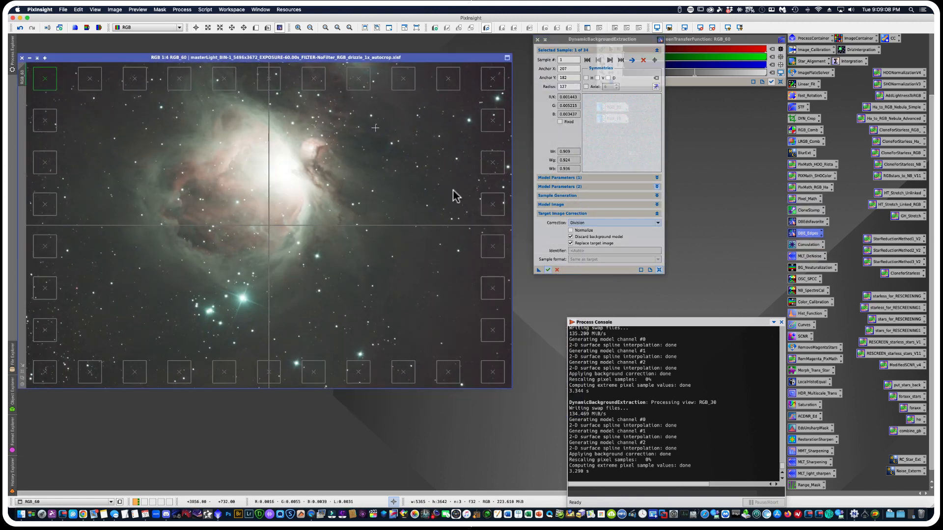
{"action": "left_click", "coordinate": [548, 270]}
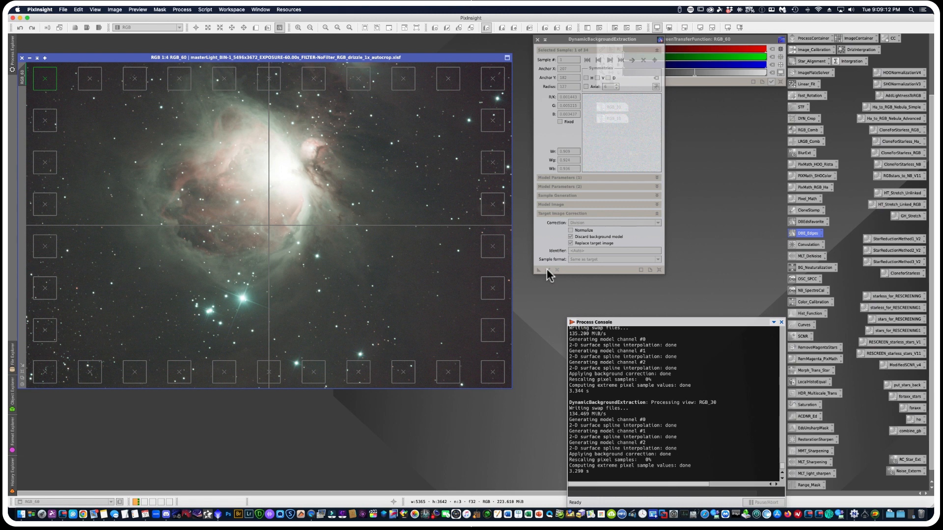
{"action": "left_click", "coordinate": [548, 270]}
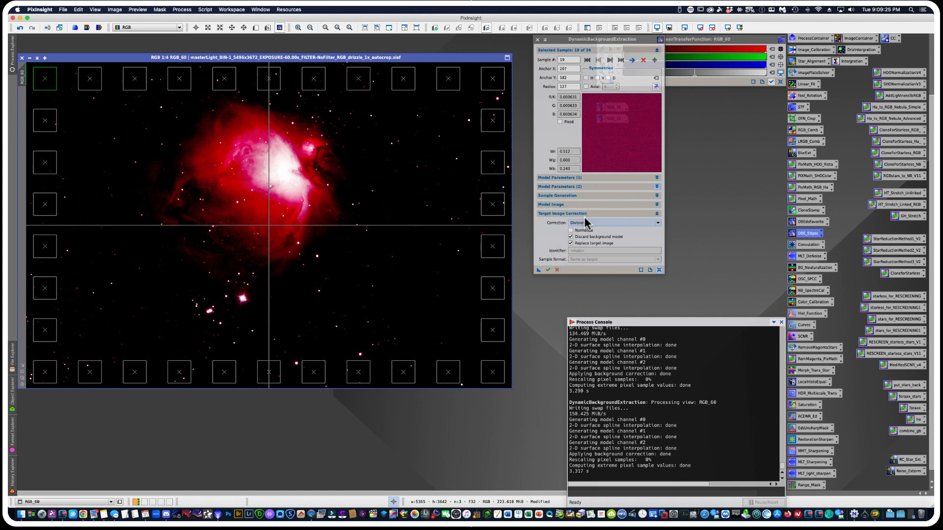
{"action": "left_click", "coordinate": [537, 39]}
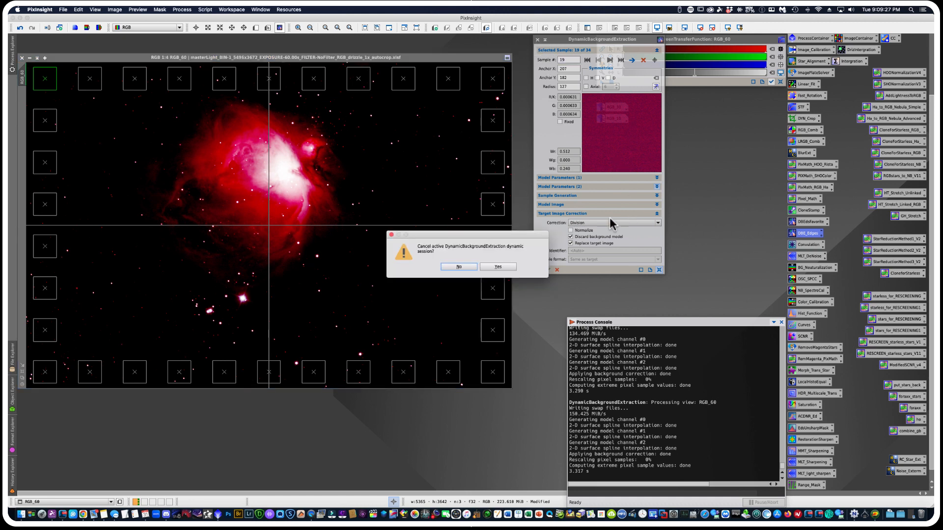
{"action": "left_click", "coordinate": [508, 271]}
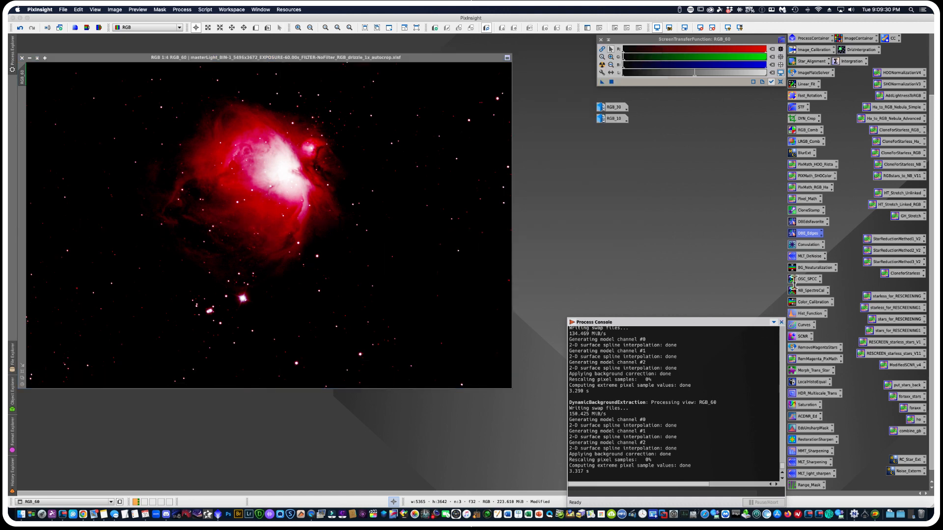
Reopen DBE_Edges on RGB_60, run it with Subtraction correction and end the dynamic session
{"action": "double_click", "coordinate": [804, 236]}
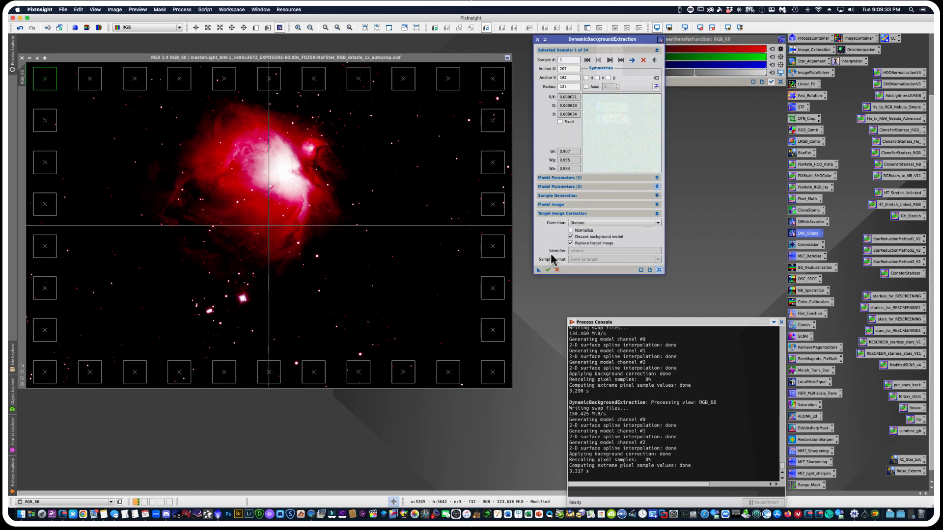
{"action": "left_click", "coordinate": [657, 222]}
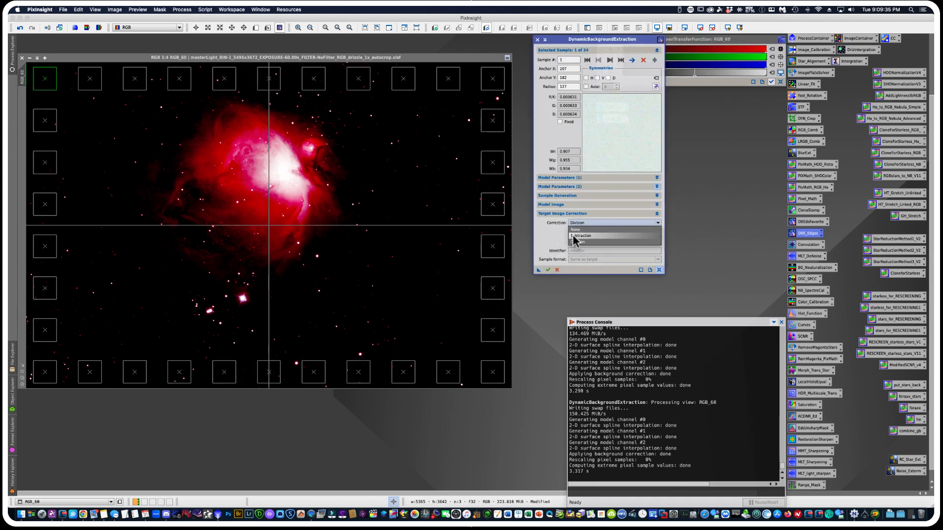
{"action": "left_click", "coordinate": [580, 236]}
{"action": "left_click", "coordinate": [548, 270]}
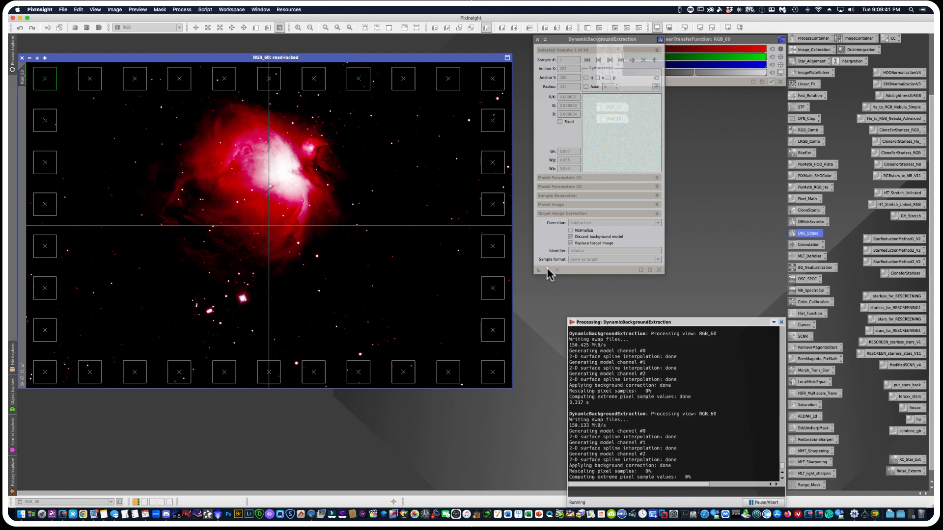
{"action": "left_click", "coordinate": [537, 39]}
{"action": "left_click", "coordinate": [498, 267]}
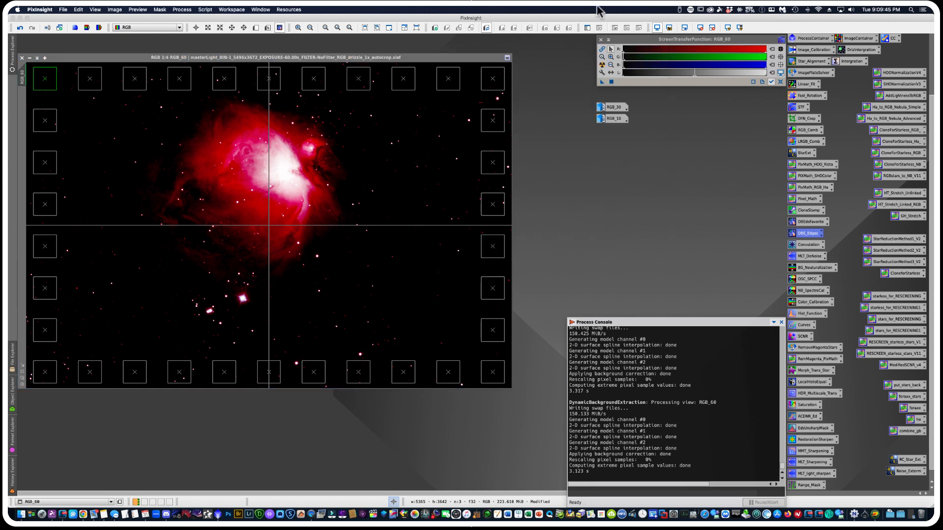
Auto-stretch the corrected RGB_60 image and minimize it to an icon
{"action": "left_click", "coordinate": [601, 64]}
{"action": "left_click", "coordinate": [604, 69]}
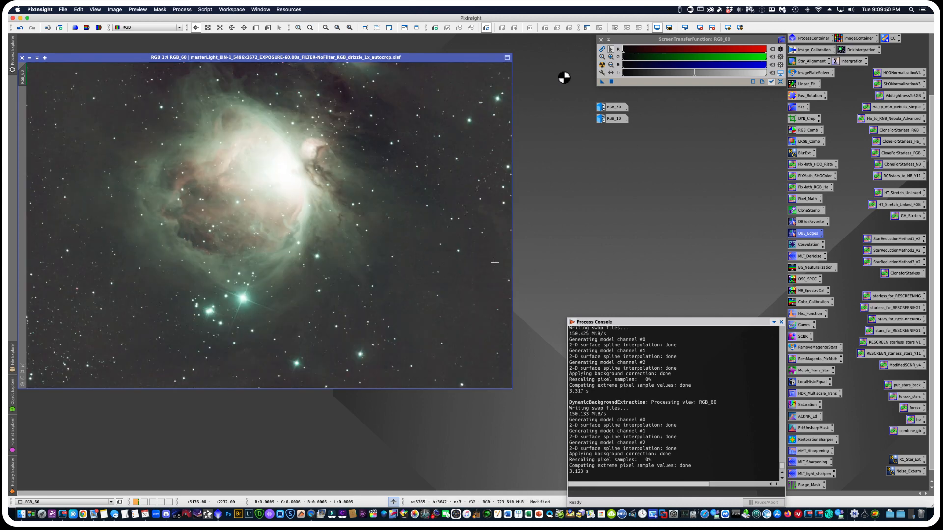
{"action": "left_click", "coordinate": [29, 58]}
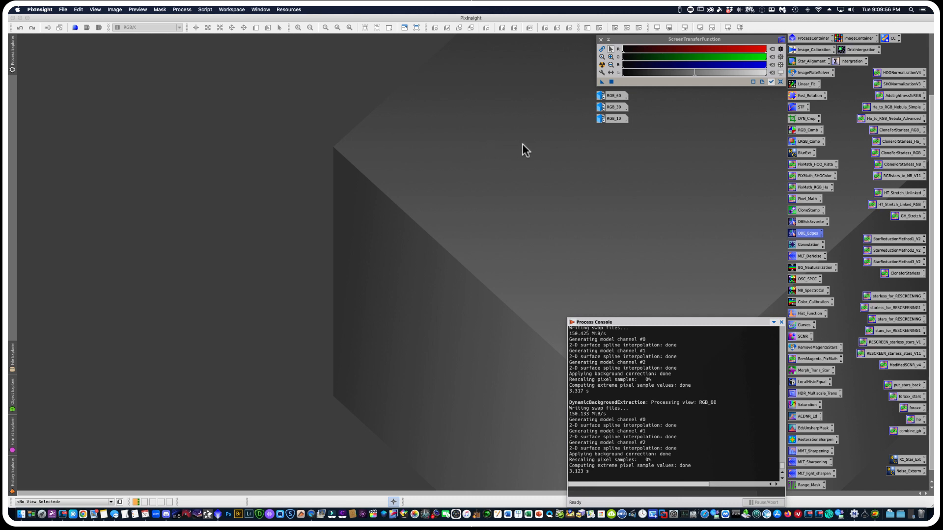
Restore RGB_60, apply BlurXTerminator to it with Sharpen Stars set to 0.40, and minimize the image again
{"action": "double_click", "coordinate": [608, 97]}
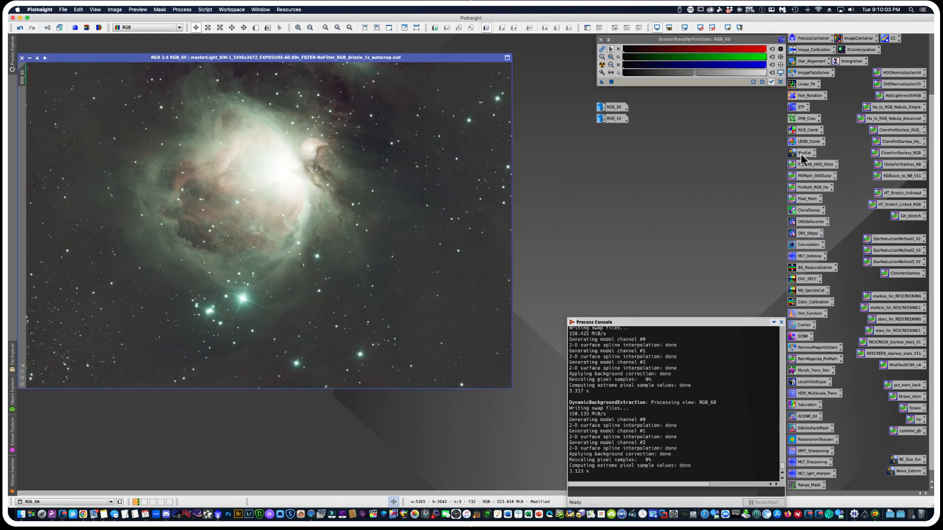
{"action": "double_click", "coordinate": [801, 154]}
{"action": "left_click_drag", "start_coordinate": [635, 143], "coordinate": [549, 155]}
{"action": "left_click_drag", "start_coordinate": [630, 197], "coordinate": [652, 201]}
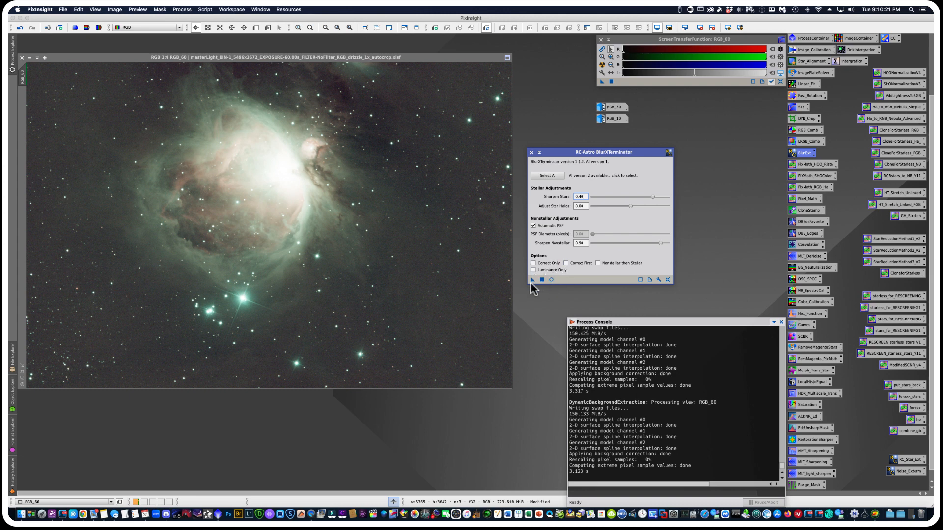
{"action": "left_click_drag", "start_coordinate": [532, 281], "coordinate": [302, 238]}
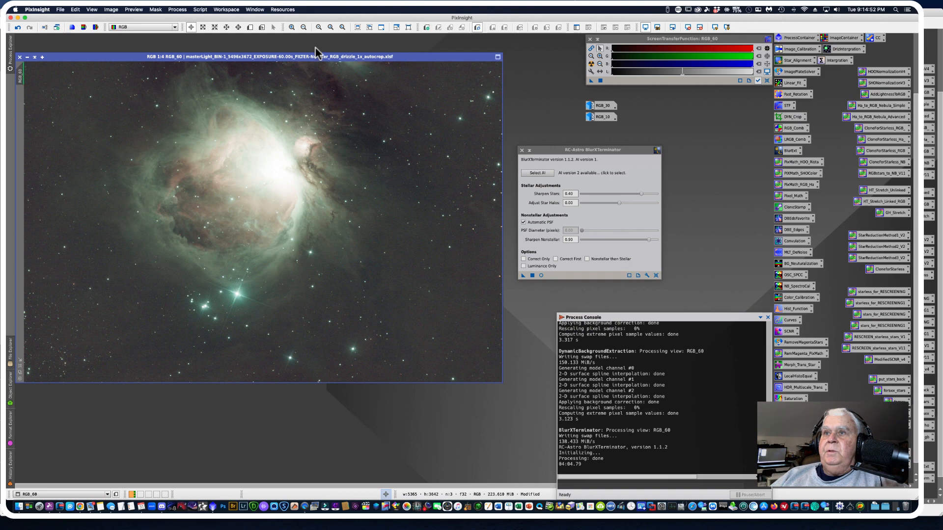
{"action": "left_click", "coordinate": [27, 57]}
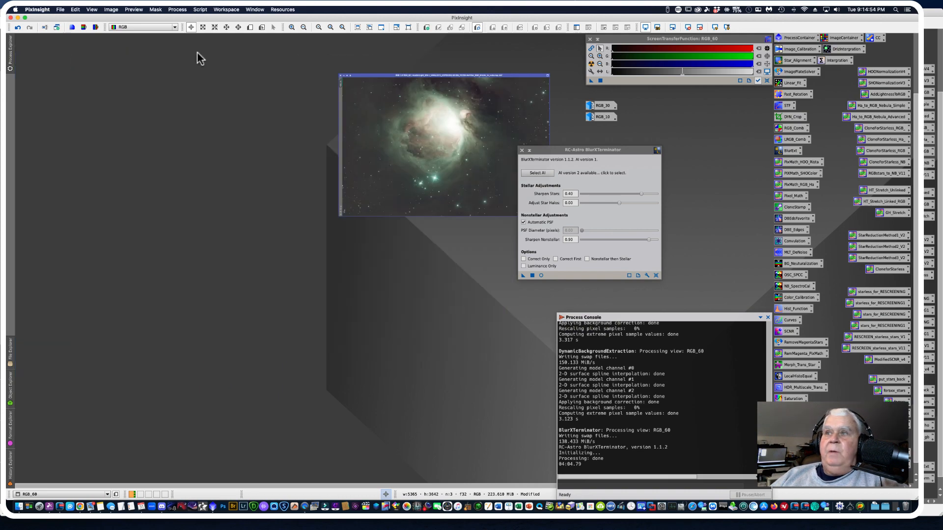
Restore RGB_30, apply BlurXTerminator to it with the same settings and minimize it again
{"action": "double_click", "coordinate": [606, 105]}
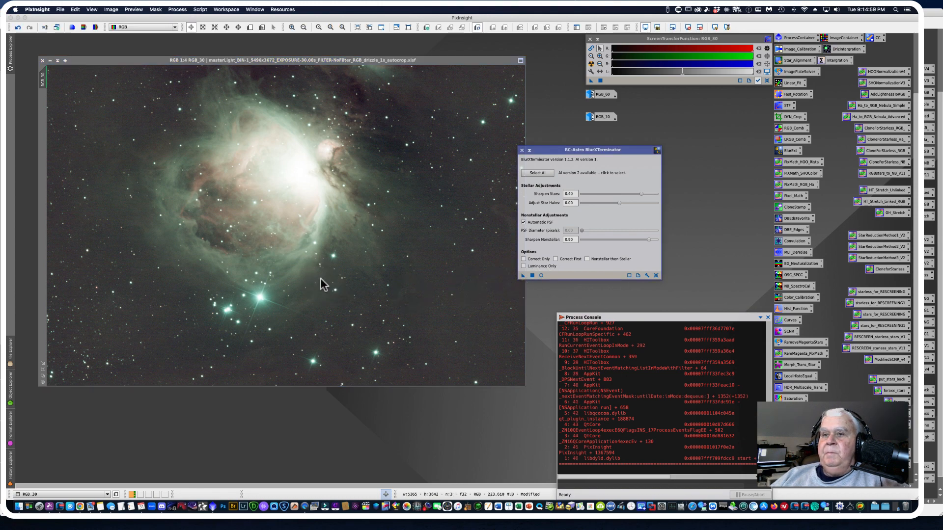
{"action": "left_click_drag", "start_coordinate": [523, 275], "coordinate": [315, 224]}
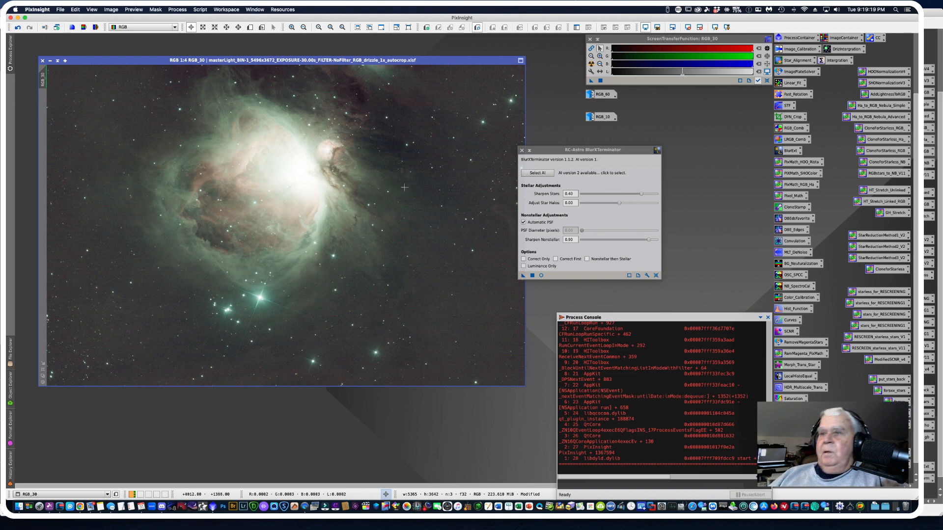
{"action": "left_click", "coordinate": [47, 61]}
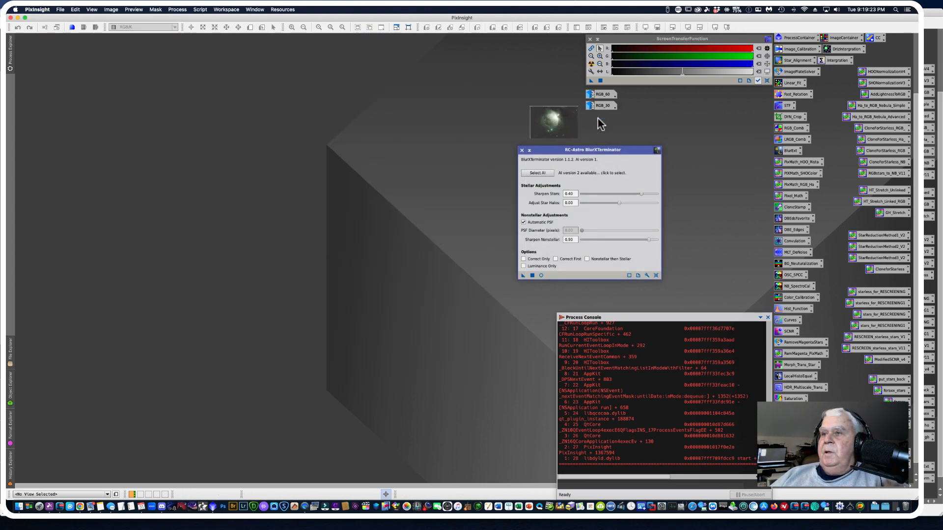
Restore RGB_10, apply BlurXTerminator with the same settings, minimize the image and close the BlurXTerminator dialog
{"action": "double_click", "coordinate": [598, 118]}
{"action": "left_click", "coordinate": [383, 271]}
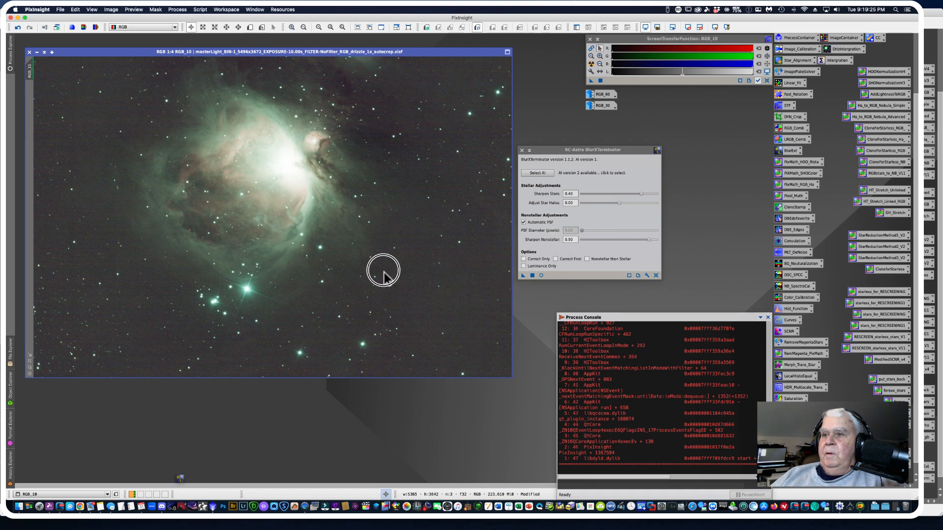
{"action": "left_click_drag", "start_coordinate": [523, 276], "coordinate": [337, 267]}
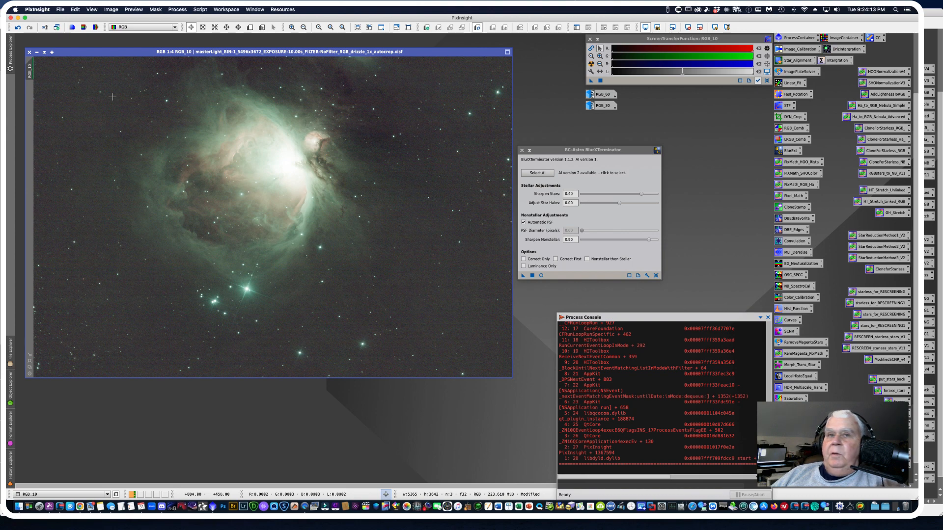
{"action": "left_click", "coordinate": [37, 52]}
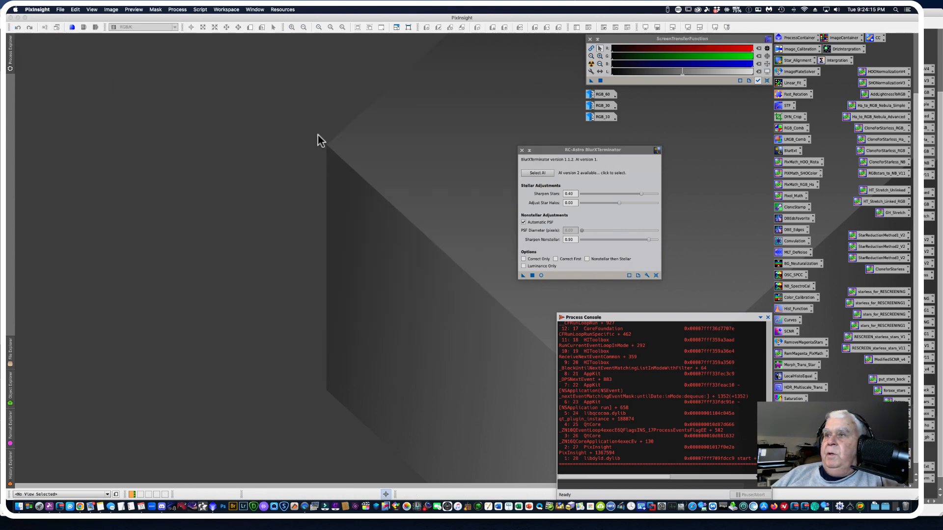
{"action": "left_click", "coordinate": [522, 150]}
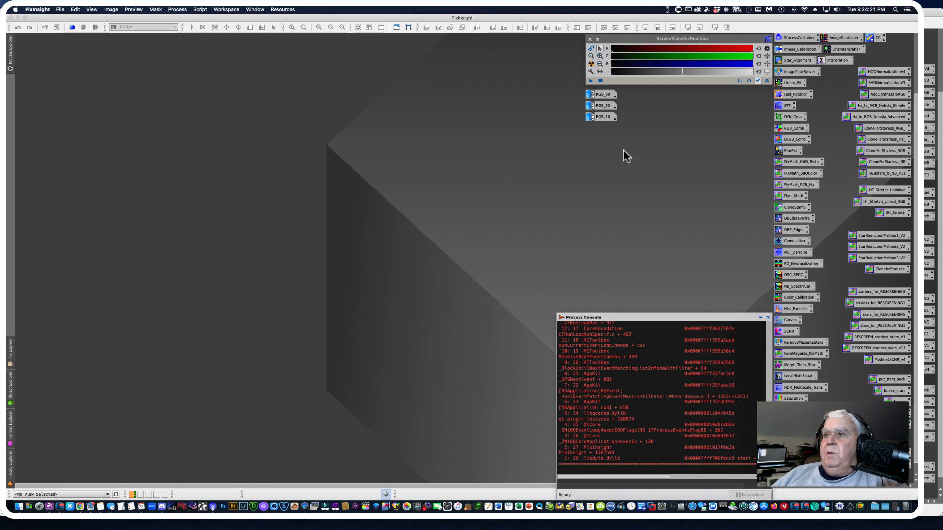
Restore RGB_10 and show the MLT_Denoise linear mask in a real-time preview with the image's screen stretch reset
{"action": "double_click", "coordinate": [602, 118]}
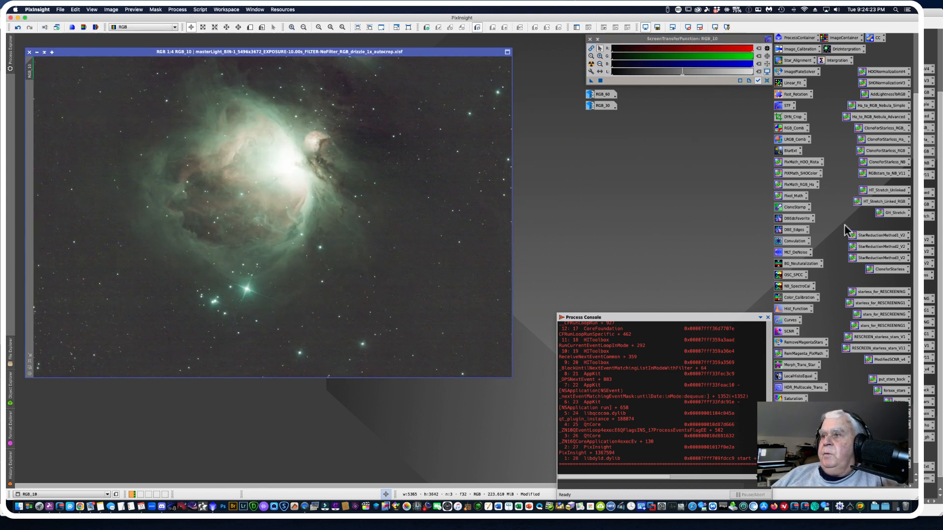
{"action": "double_click", "coordinate": [791, 252]}
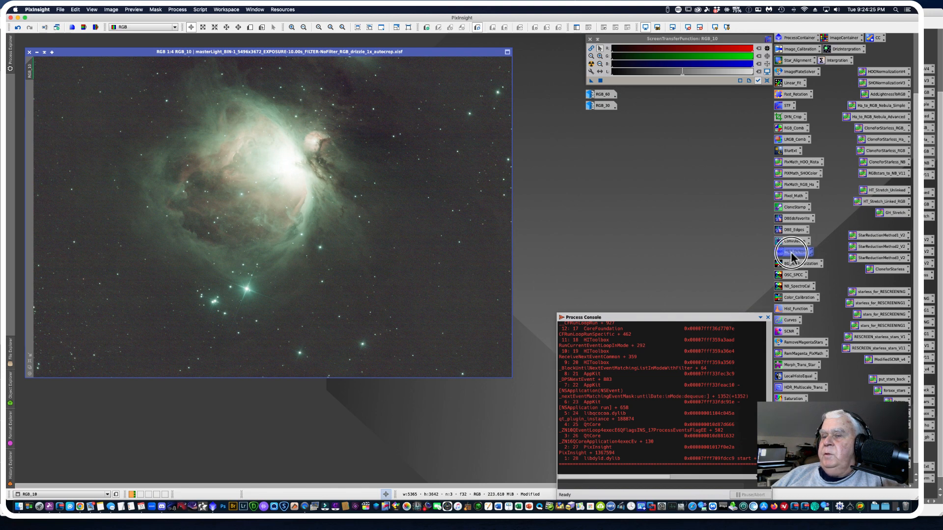
{"action": "left_click_drag", "start_coordinate": [628, 139], "coordinate": [528, 83]}
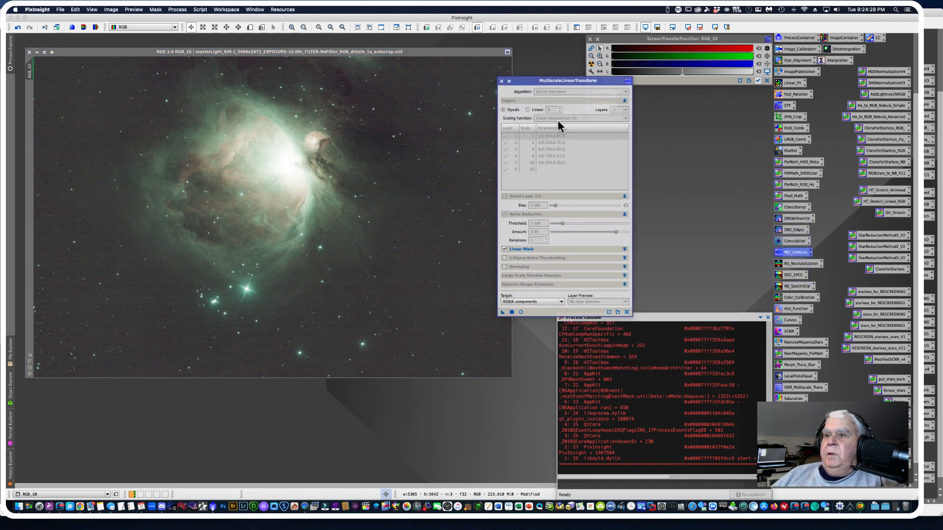
{"action": "left_click", "coordinate": [520, 312]}
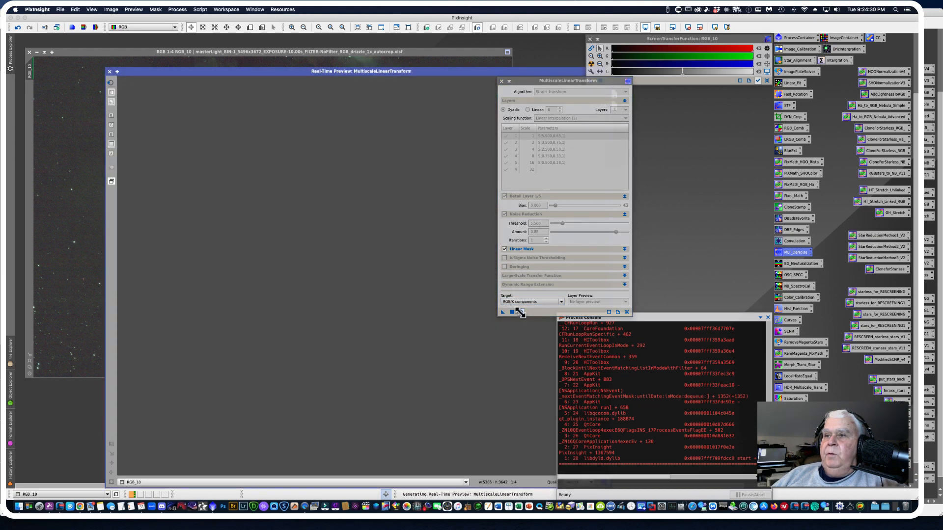
{"action": "left_click", "coordinate": [624, 249]}
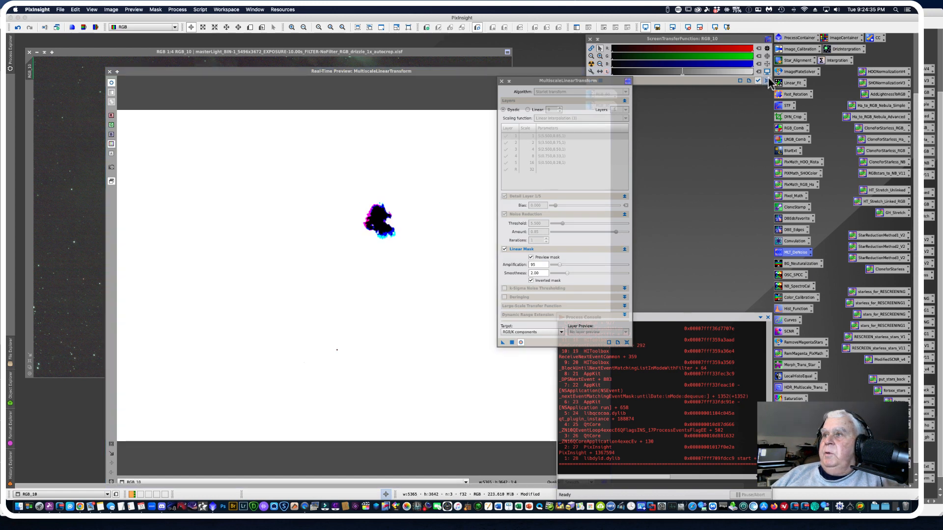
{"action": "left_click", "coordinate": [767, 80]}
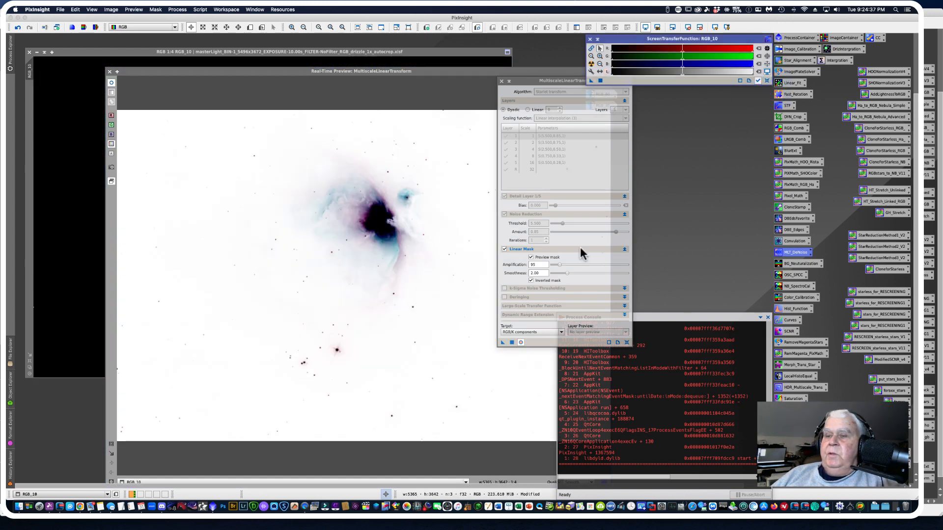
Set the linear mask's Amplification to 170 and turn off Preview mask
{"action": "left_click_drag", "start_coordinate": [523, 82], "coordinate": [549, 61]}
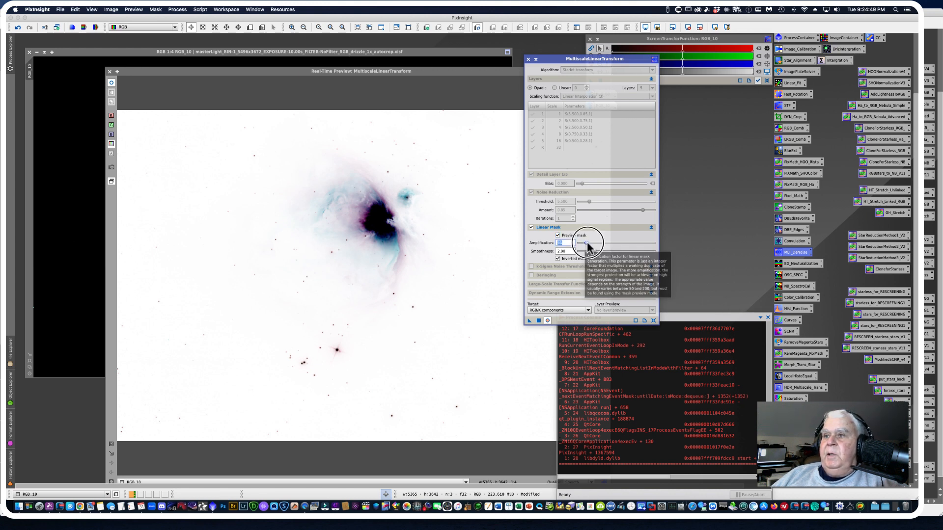
{"action": "left_click_drag", "start_coordinate": [588, 247], "coordinate": [591, 247]}
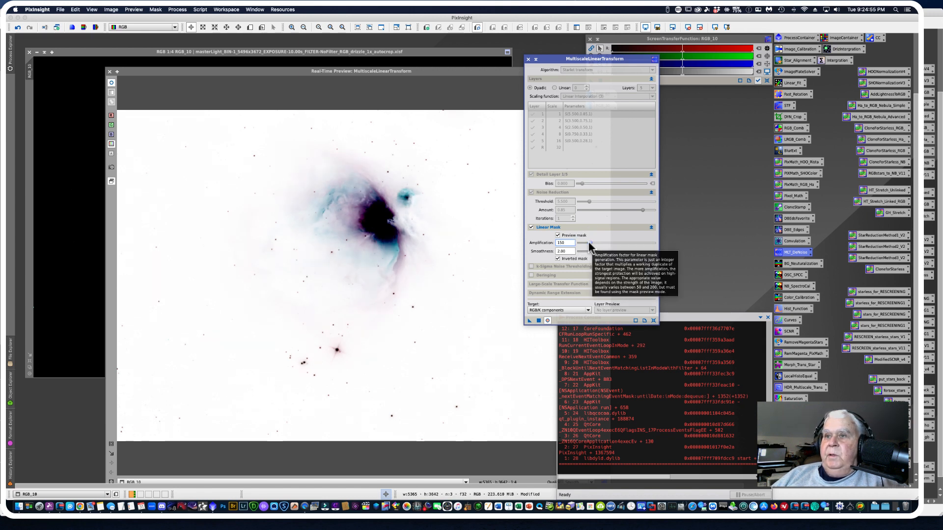
{"action": "left_click_drag", "start_coordinate": [591, 248], "coordinate": [593, 248]}
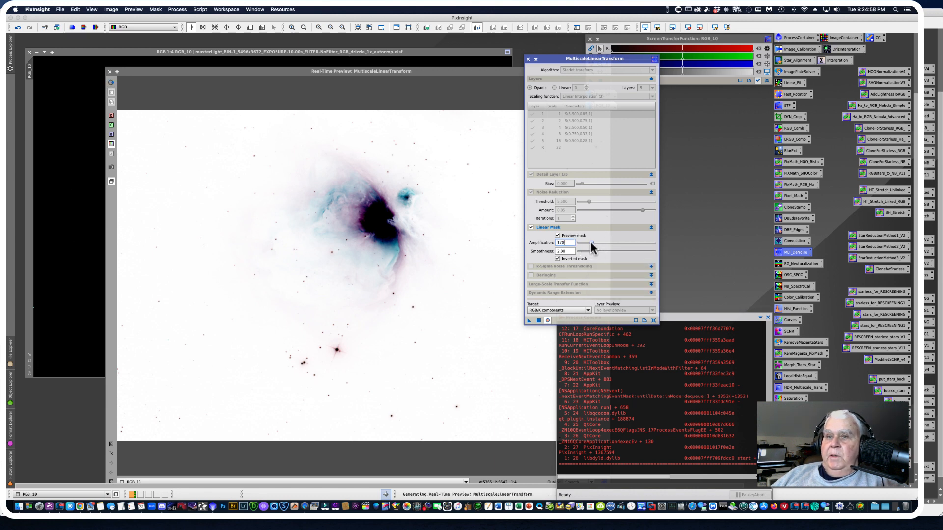
{"action": "left_click", "coordinate": [591, 247]}
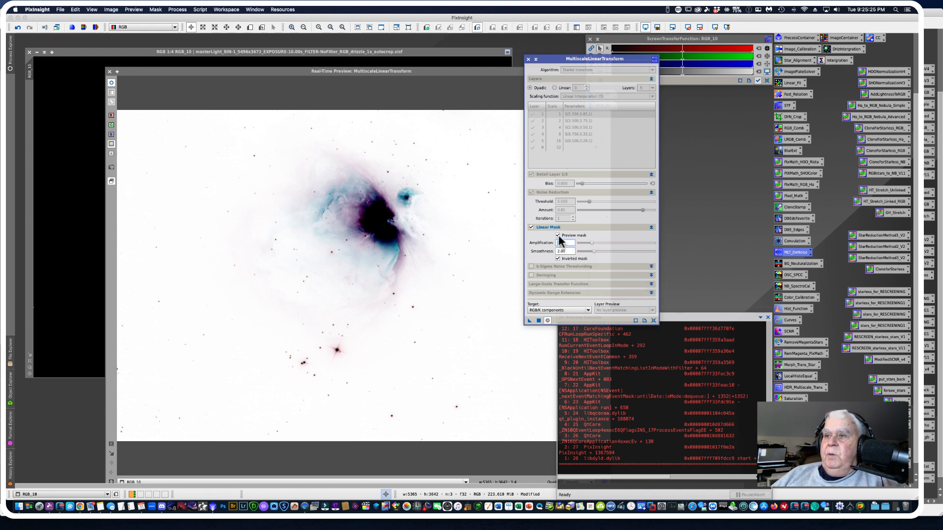
{"action": "left_click", "coordinate": [558, 236]}
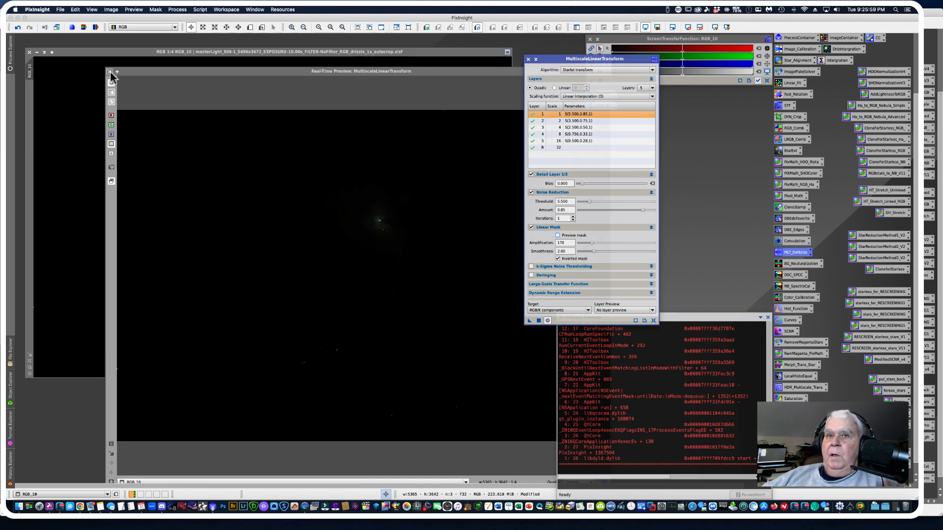
Close the real-time preview, auto-stretch the display of RGB_10 and apply the MultiscaleLinearTransform noise reduction to it
{"action": "left_click", "coordinate": [109, 73]}
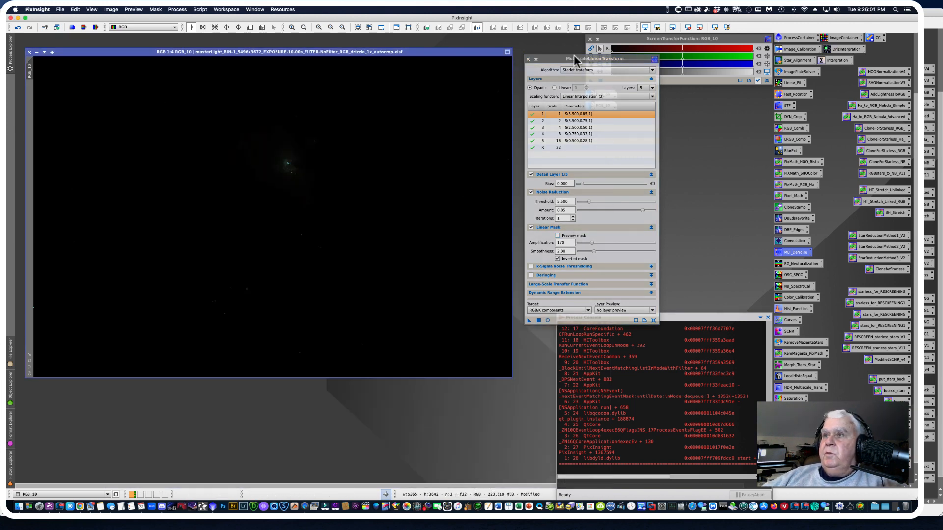
{"action": "left_click_drag", "start_coordinate": [575, 59], "coordinate": [568, 90]}
{"action": "left_click", "coordinate": [592, 63]}
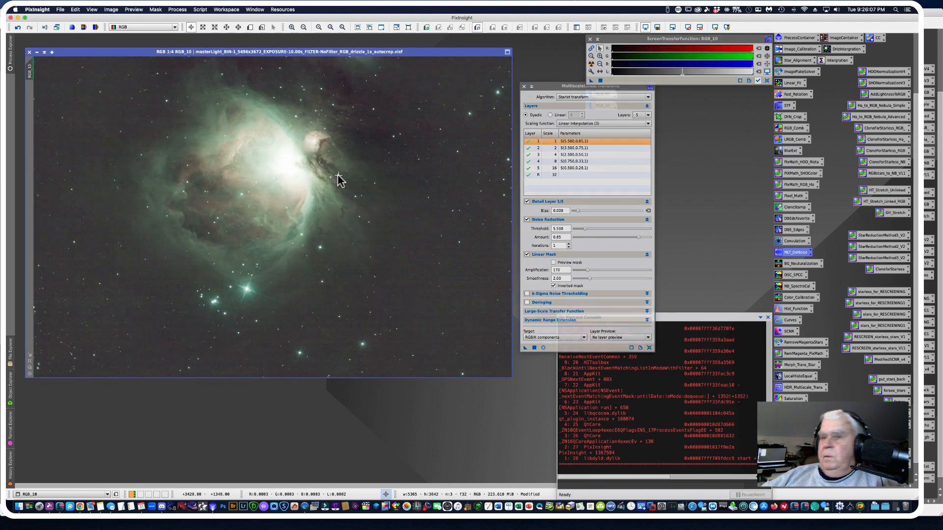
{"action": "scroll", "coordinate": [339, 176], "scroll_direction": "up", "scroll_amount": 6}
{"action": "scroll", "coordinate": [329, 186], "scroll_direction": "up", "scroll_amount": 1}
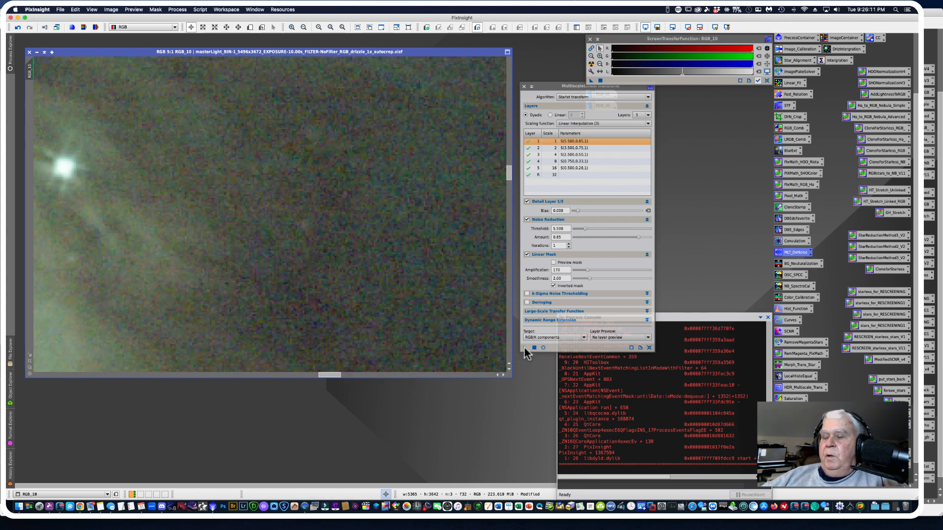
{"action": "left_click_drag", "start_coordinate": [525, 348], "coordinate": [344, 178]}
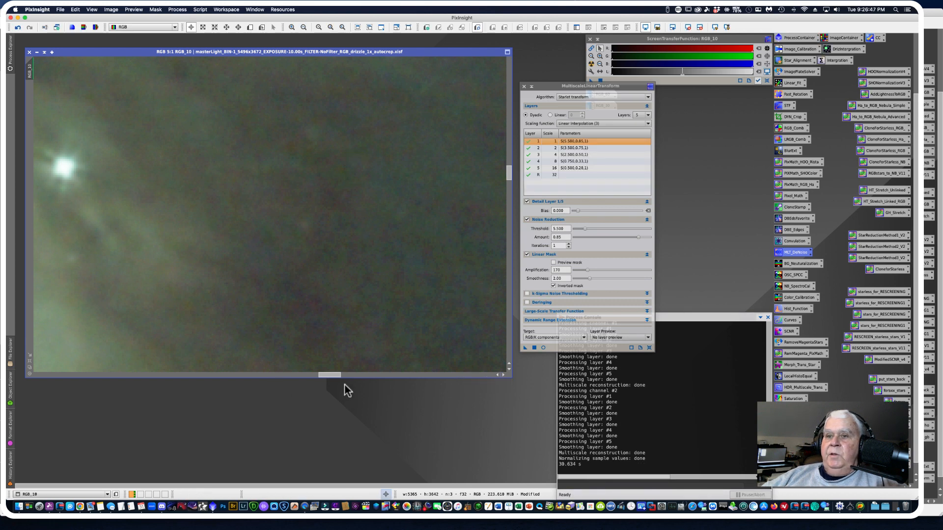
Compare RGB_10 with and without the noise reduction by undoing and redoing it, and minimize the image
{"action": "mouse_move", "coordinate": [337, 378]}
{"action": "left_mouse_down"}
{"action": "mouse_move", "coordinate": [272, 370]}
{"action": "mouse_move", "coordinate": [339, 372]}
{"action": "left_mouse_up"}
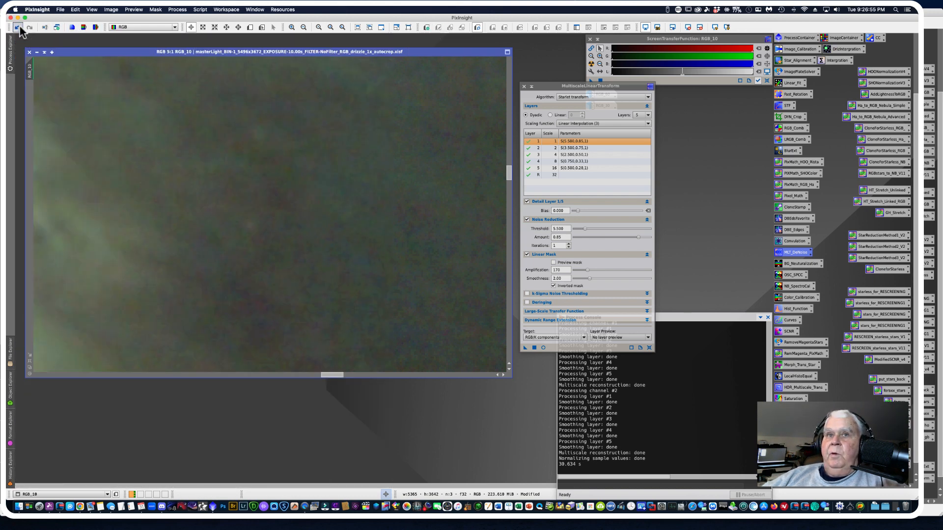
{"action": "left_click", "coordinate": [19, 29]}
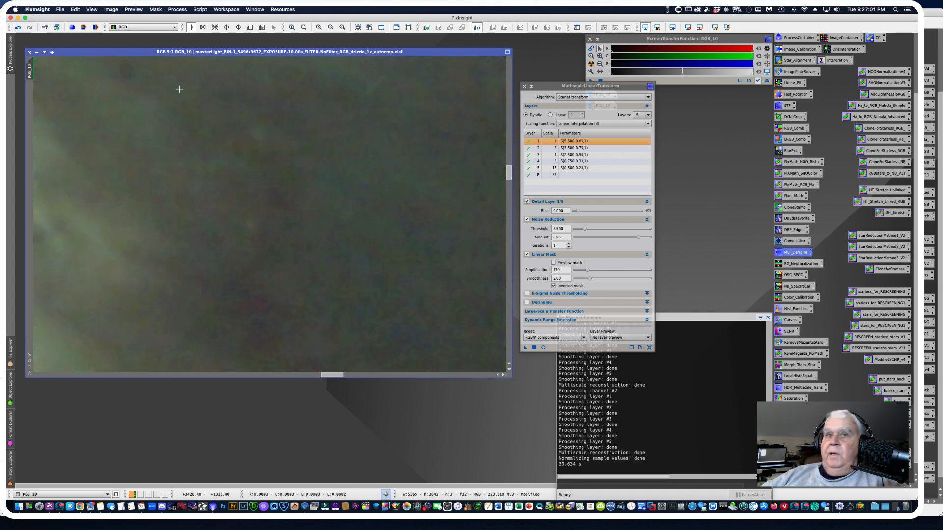
{"action": "scroll", "coordinate": [252, 149], "scroll_direction": "down", "scroll_amount": 10}
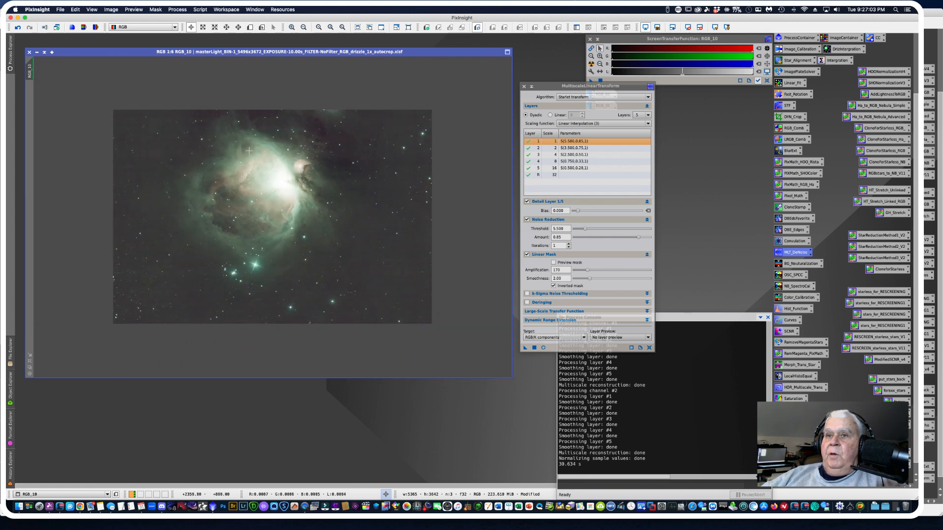
{"action": "left_click", "coordinate": [10, 49]}
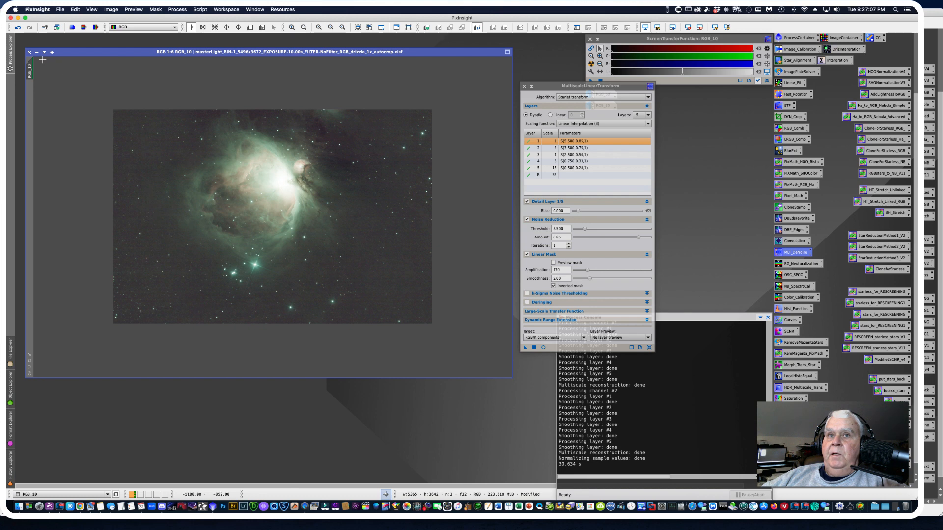
{"action": "left_click", "coordinate": [29, 52]}
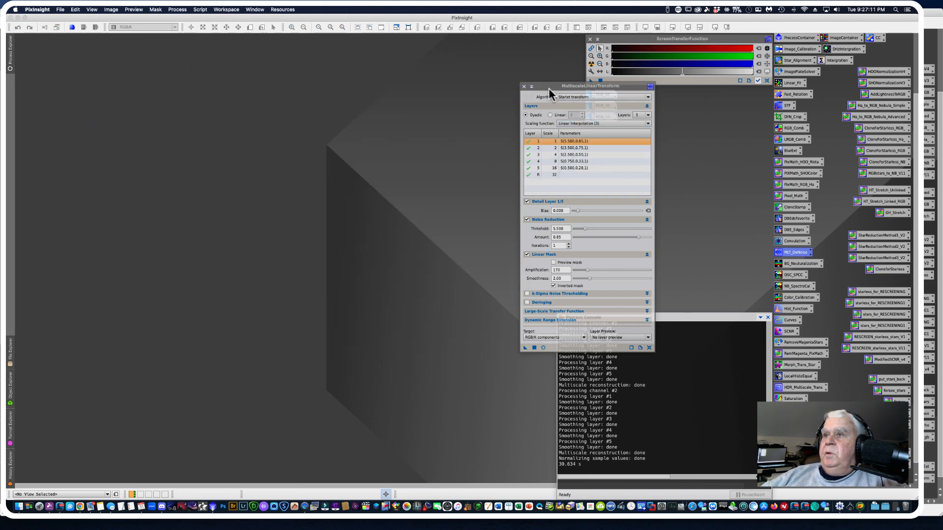
Restore RGB_30, apply MultiscaleLinearTransform to it with the same settings and minimize it again
{"action": "left_click_drag", "start_coordinate": [549, 87], "coordinate": [551, 130]}
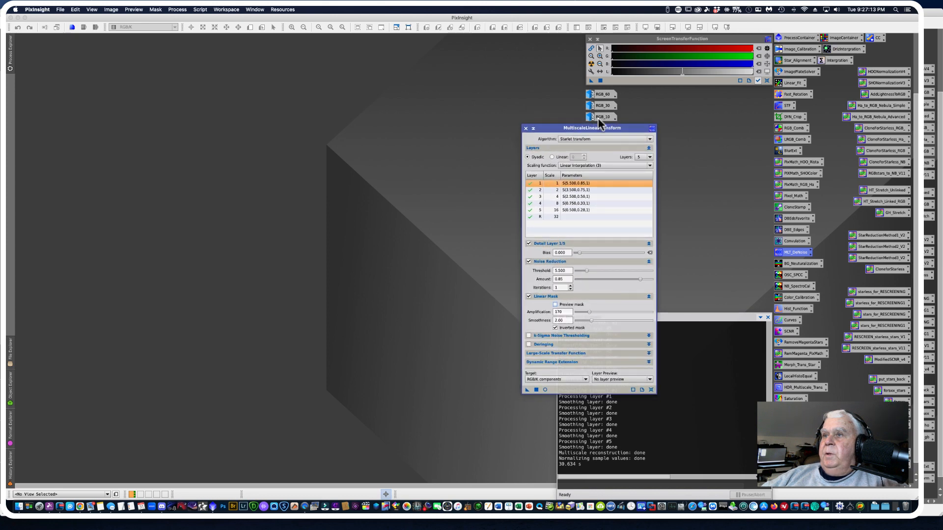
{"action": "double_click", "coordinate": [601, 105]}
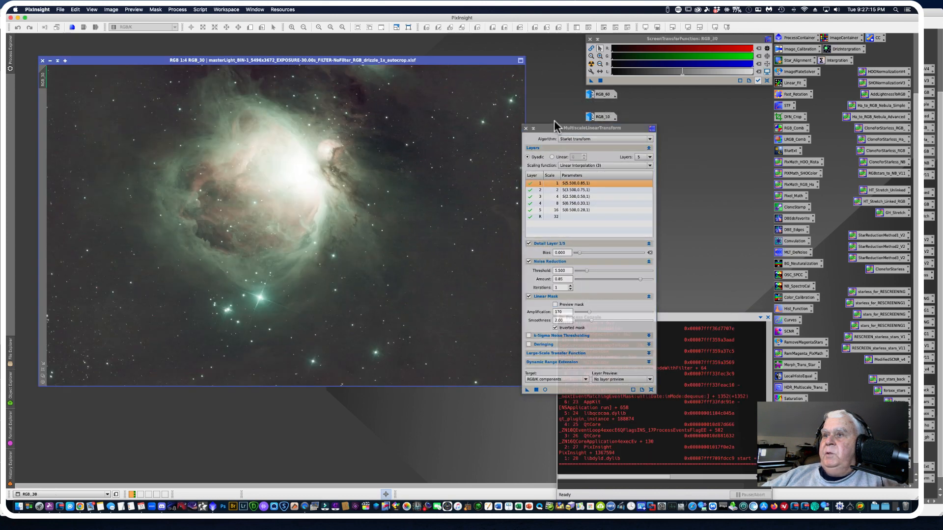
{"action": "left_click", "coordinate": [551, 127]}
{"action": "left_click_drag", "start_coordinate": [540, 129], "coordinate": [553, 85]}
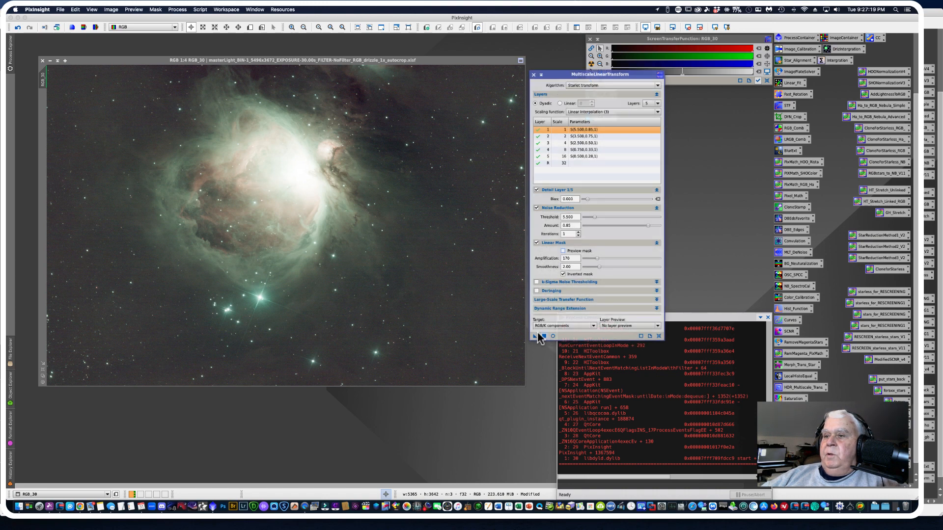
{"action": "left_click_drag", "start_coordinate": [534, 335], "coordinate": [338, 289]}
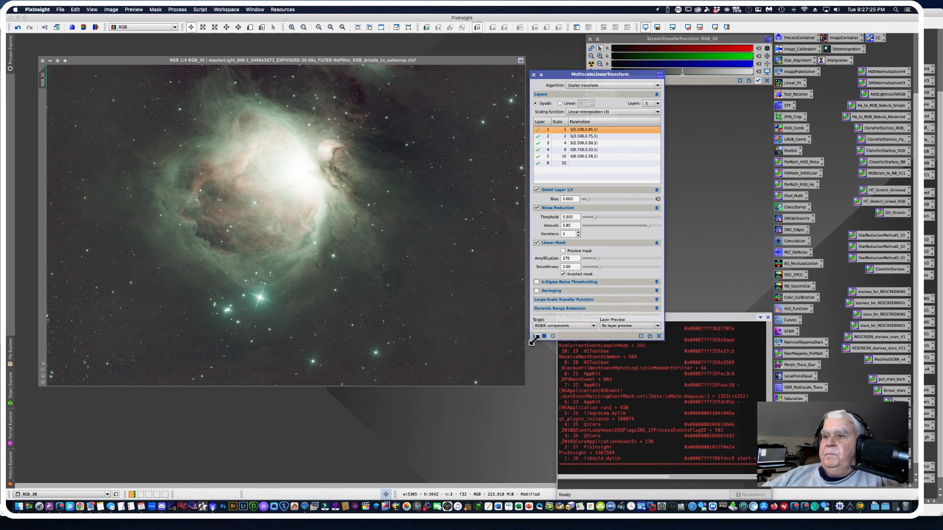
{"action": "left_click_drag", "start_coordinate": [534, 336], "coordinate": [425, 332]}
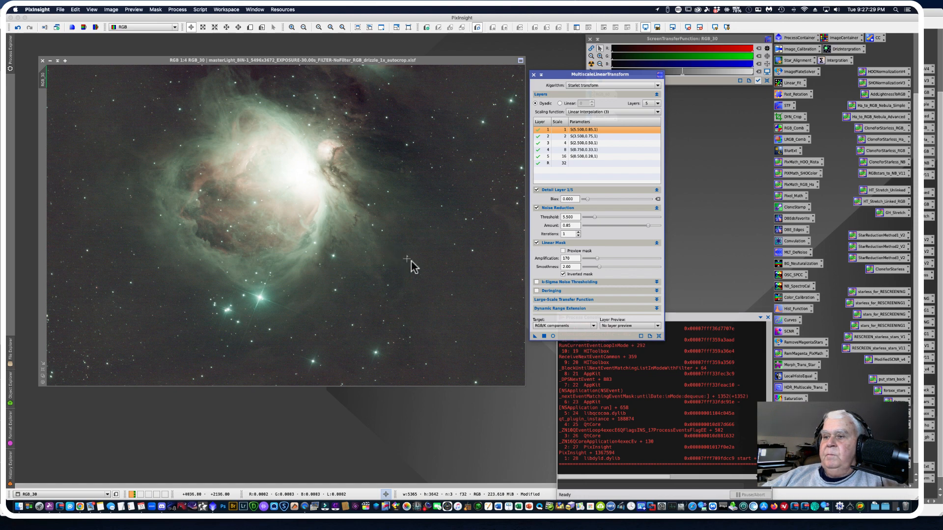
{"action": "left_click", "coordinate": [543, 337]}
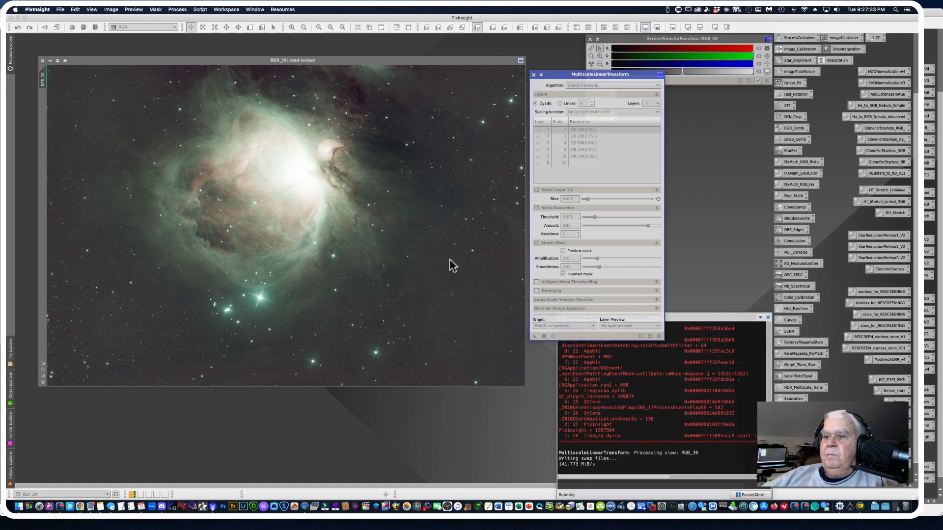
{"action": "left_click", "coordinate": [50, 61]}
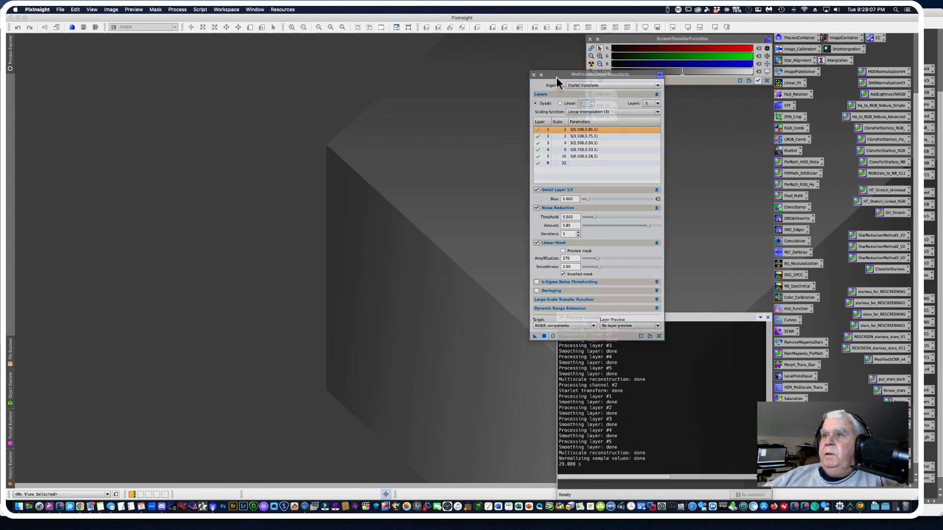
Restore RGB_60 and apply MultiscaleLinearTransform to it with the same settings
{"action": "left_click_drag", "start_coordinate": [556, 77], "coordinate": [544, 134]}
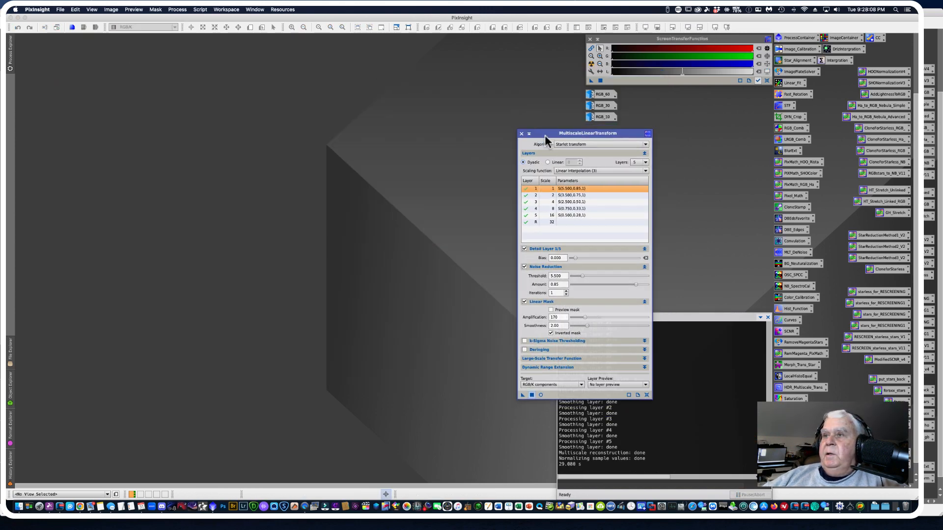
{"action": "double_click", "coordinate": [600, 94]}
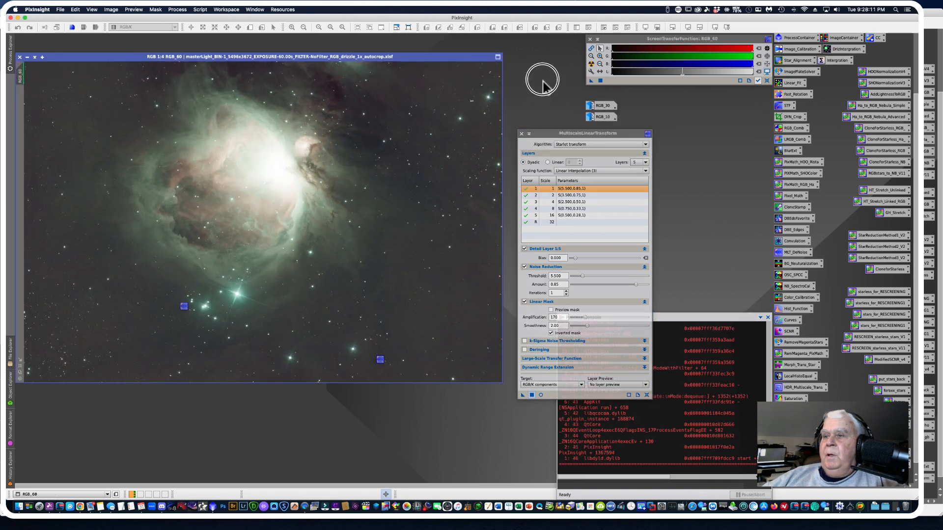
{"action": "left_click", "coordinate": [542, 135]}
{"action": "left_click_drag", "start_coordinate": [543, 134], "coordinate": [534, 70]}
{"action": "left_click", "coordinate": [496, 350]}
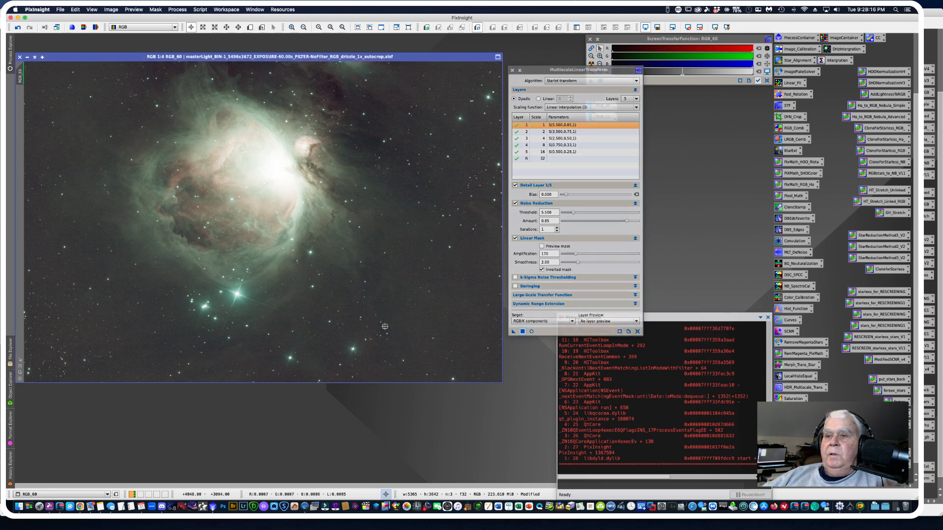
{"action": "left_click", "coordinate": [523, 332]}
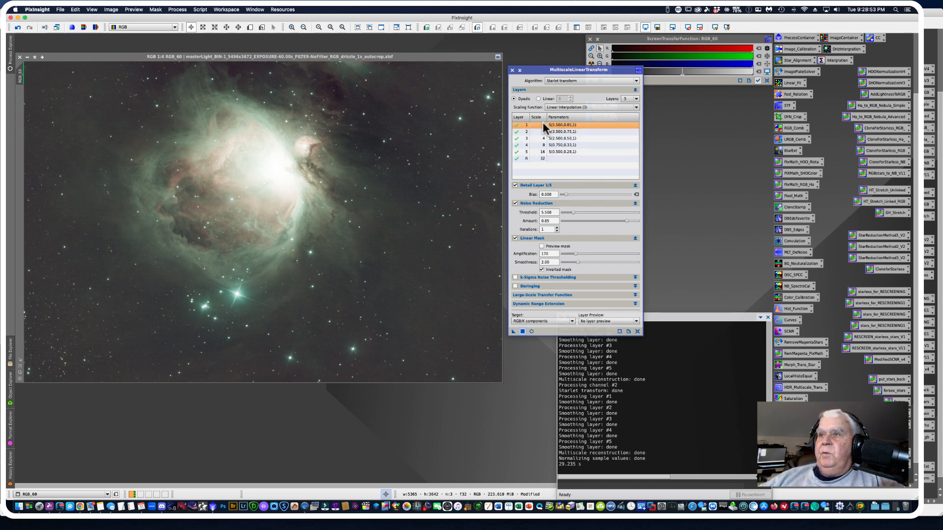
Examine the background of RGB_60 up close with the noise reduction undone and redone
{"action": "left_click", "coordinate": [411, 227]}
{"action": "scroll", "coordinate": [411, 227], "scroll_direction": "up", "scroll_amount": 3}
{"action": "scroll", "coordinate": [411, 227], "scroll_direction": "up", "scroll_amount": 2}
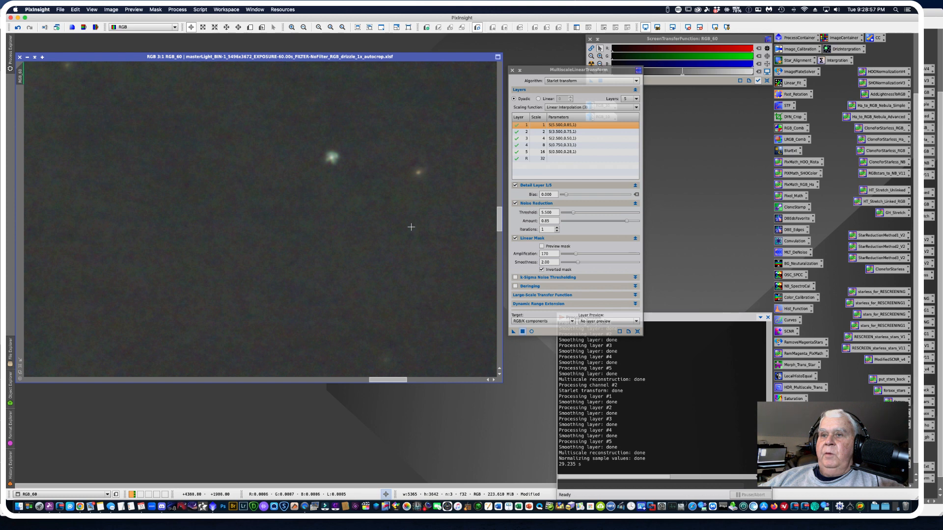
{"action": "left_click", "coordinate": [19, 30]}
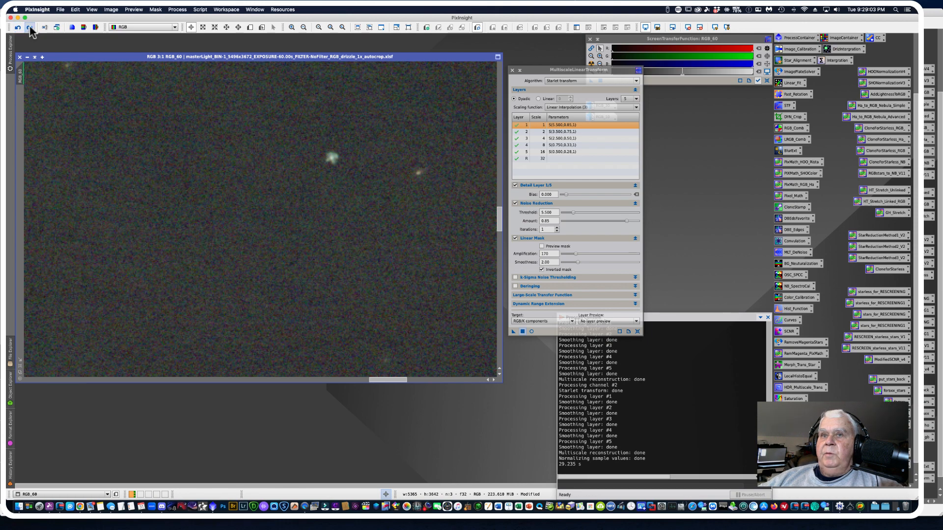
{"action": "left_click", "coordinate": [30, 28]}
{"action": "scroll", "coordinate": [182, 168], "scroll_direction": "down", "scroll_amount": 5}
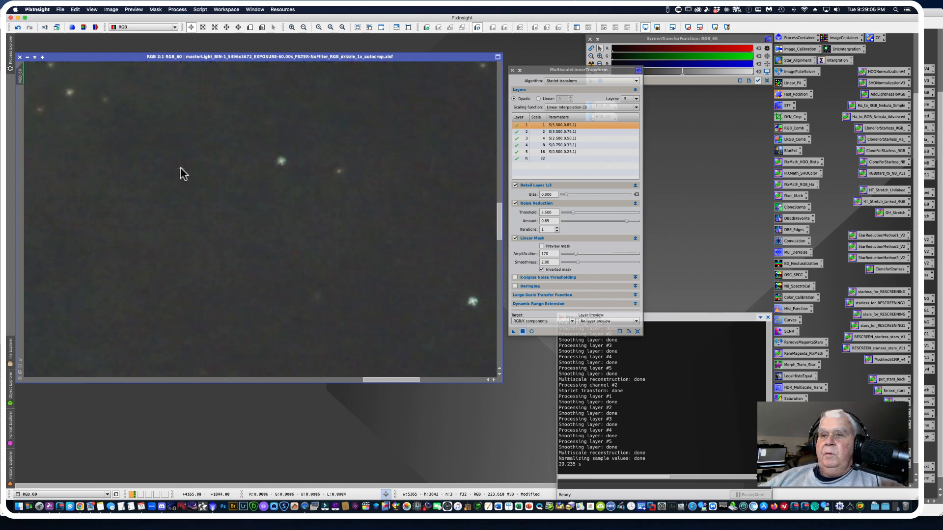
{"action": "scroll", "coordinate": [181, 168], "scroll_direction": "down", "scroll_amount": 1}
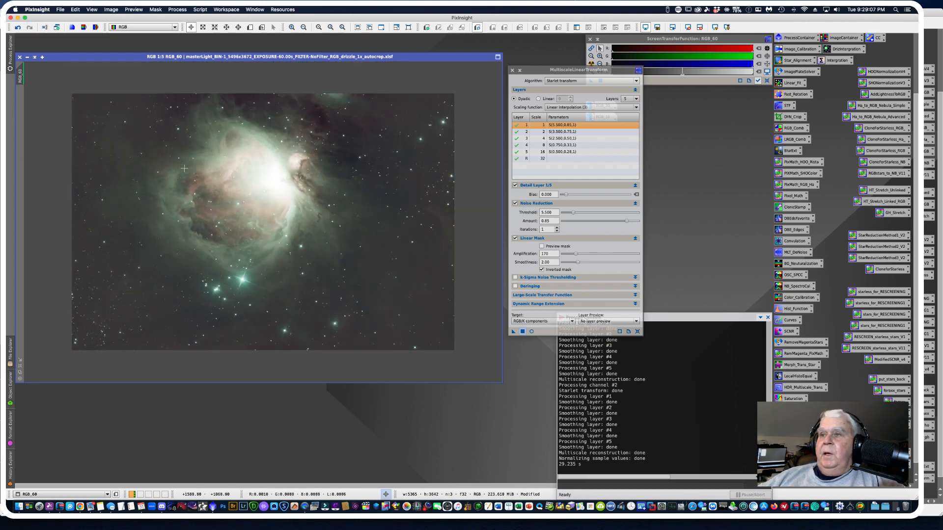
Close the MultiscaleLinearTransform dialog and draw a small preview on RGB_60 over the dark background to the upper left of the nebula
{"action": "left_click", "coordinate": [511, 70]}
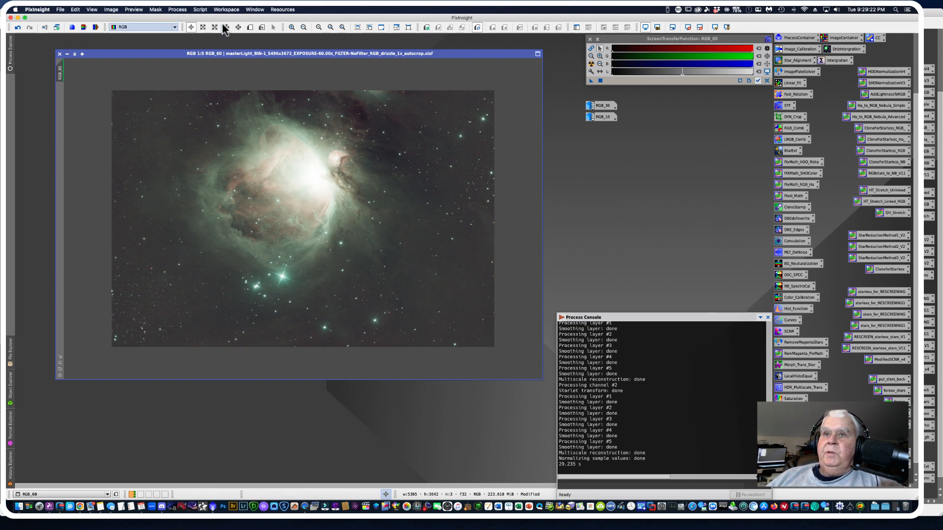
{"action": "left_click", "coordinate": [250, 27]}
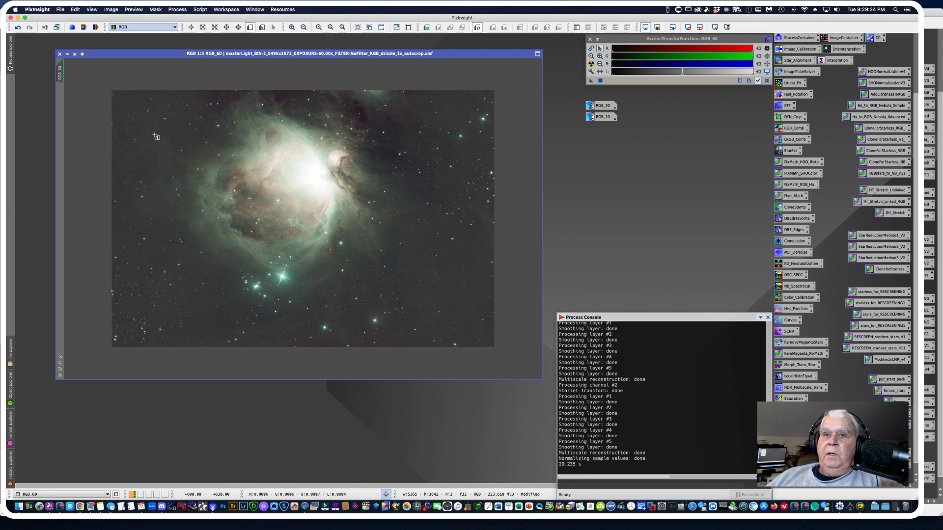
{"action": "left_click_drag", "start_coordinate": [142, 126], "coordinate": [178, 168]}
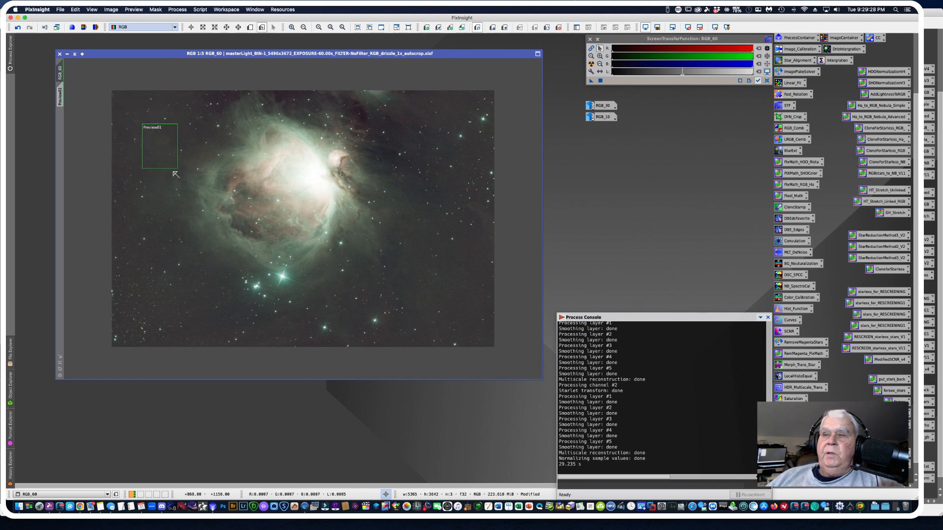
Apply BackgroundNeutralization to RGB_60 with RGB_60->Preview01 as the reference image, and minimize RGB_60
{"action": "double_click", "coordinate": [790, 265]}
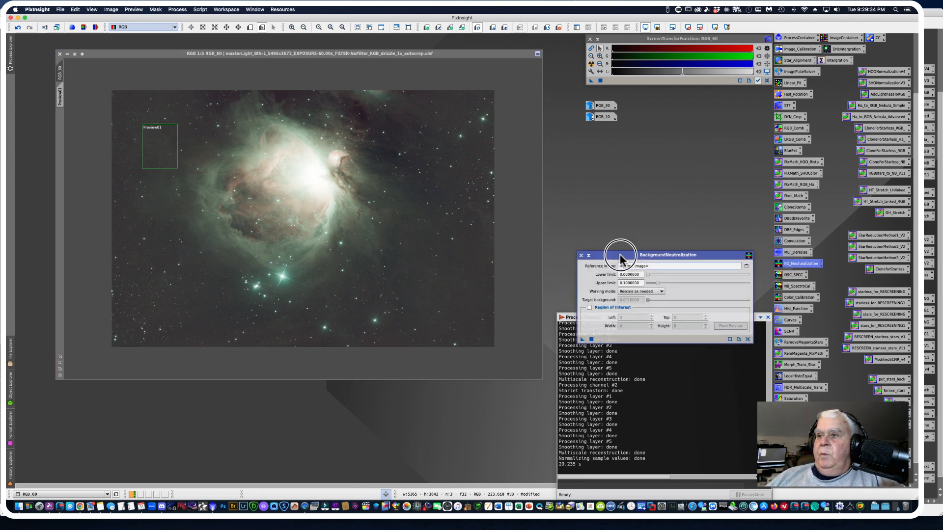
{"action": "left_click_drag", "start_coordinate": [620, 255], "coordinate": [481, 144]}
{"action": "left_click", "coordinate": [608, 153]}
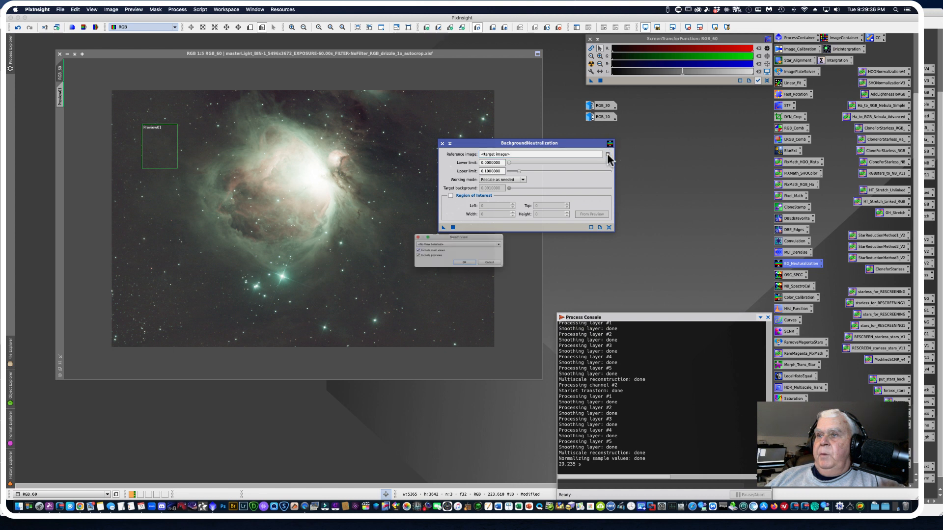
{"action": "left_click", "coordinate": [484, 243]}
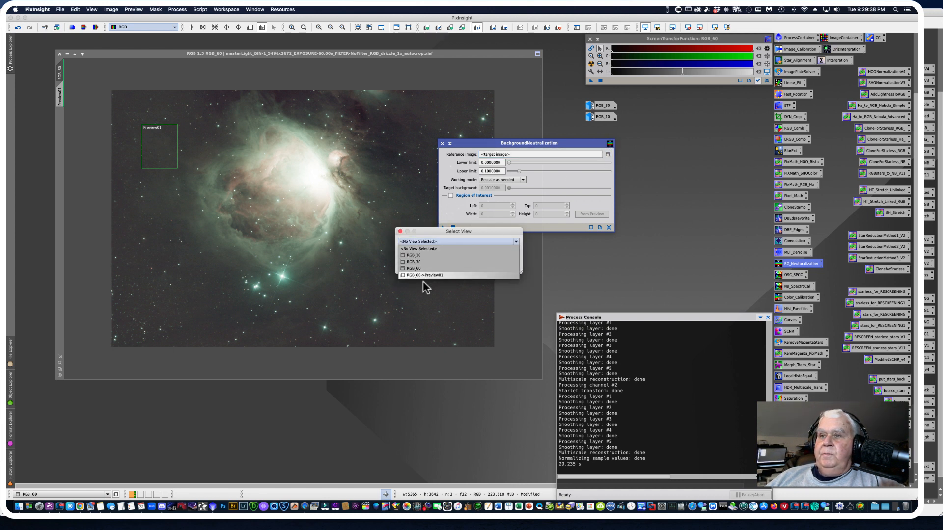
{"action": "left_click", "coordinate": [425, 275]}
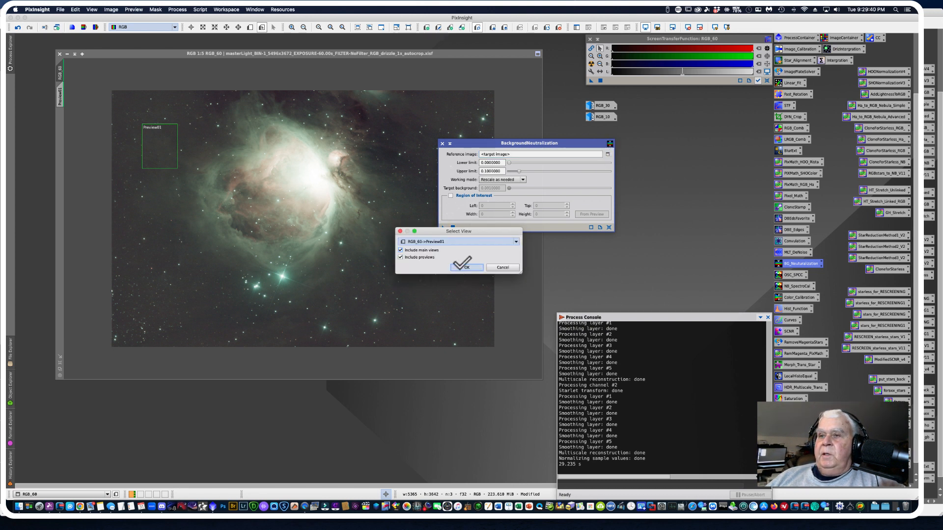
{"action": "left_click", "coordinate": [464, 267]}
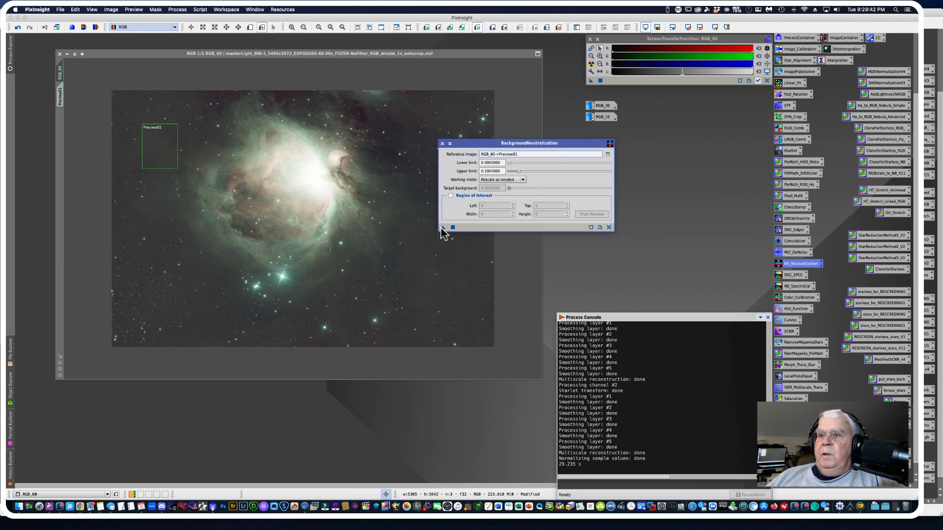
{"action": "left_click_drag", "start_coordinate": [443, 228], "coordinate": [282, 258]}
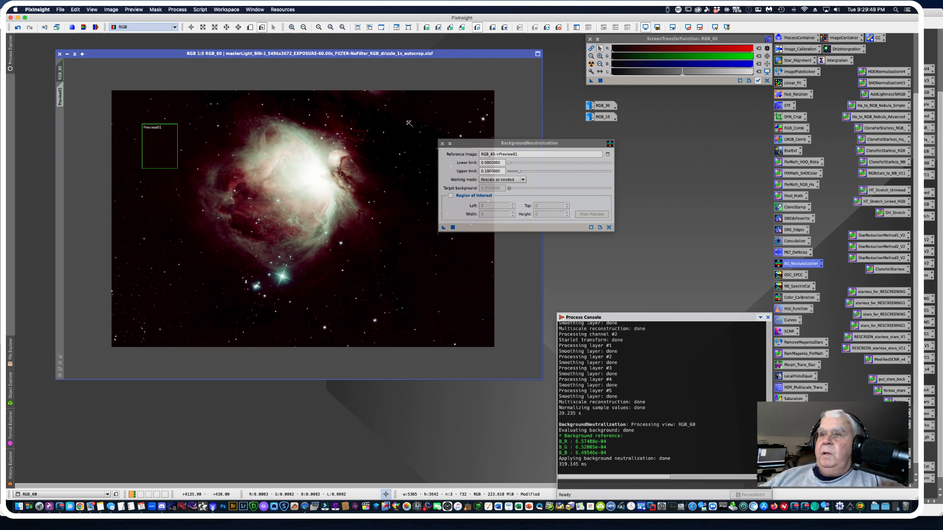
{"action": "left_click", "coordinate": [68, 54]}
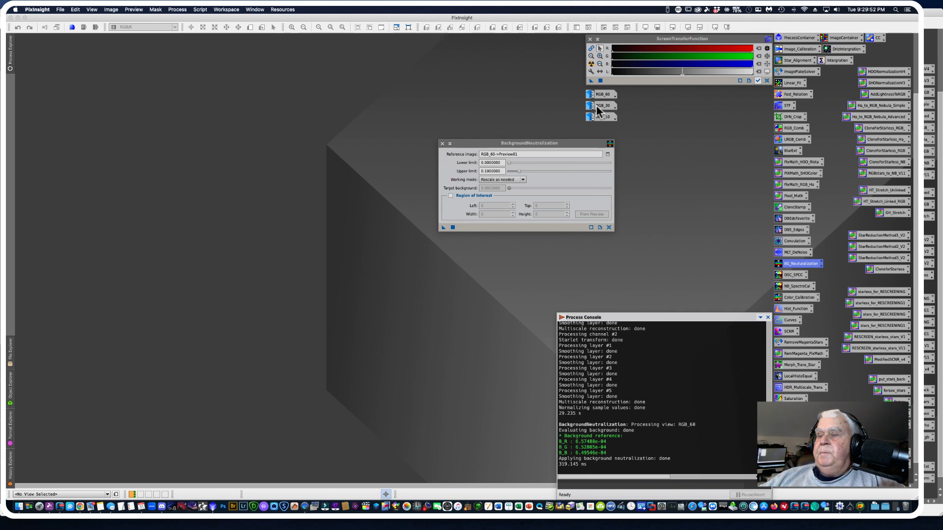
Restore RGB_30 and draw a tall, narrow preview over the dark background to the left of the nebula
{"action": "double_click", "coordinate": [597, 105]}
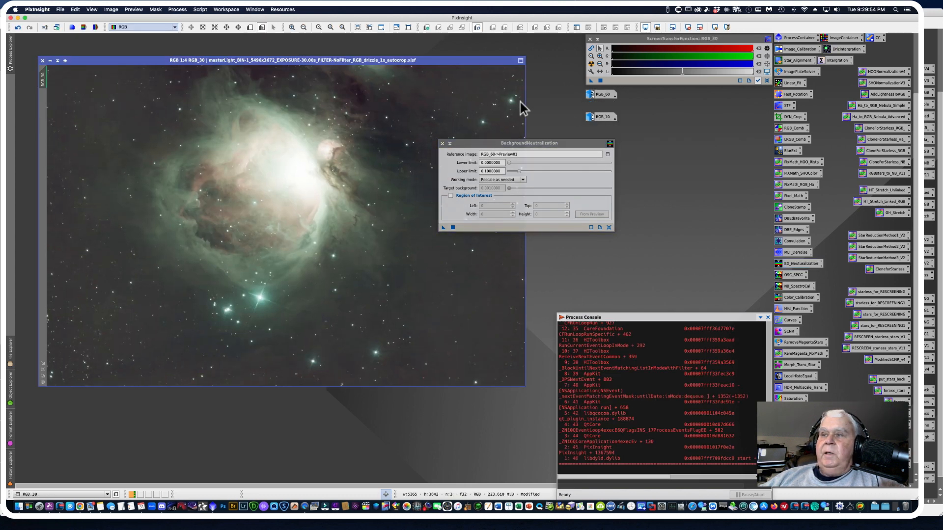
{"action": "left_click", "coordinate": [250, 27]}
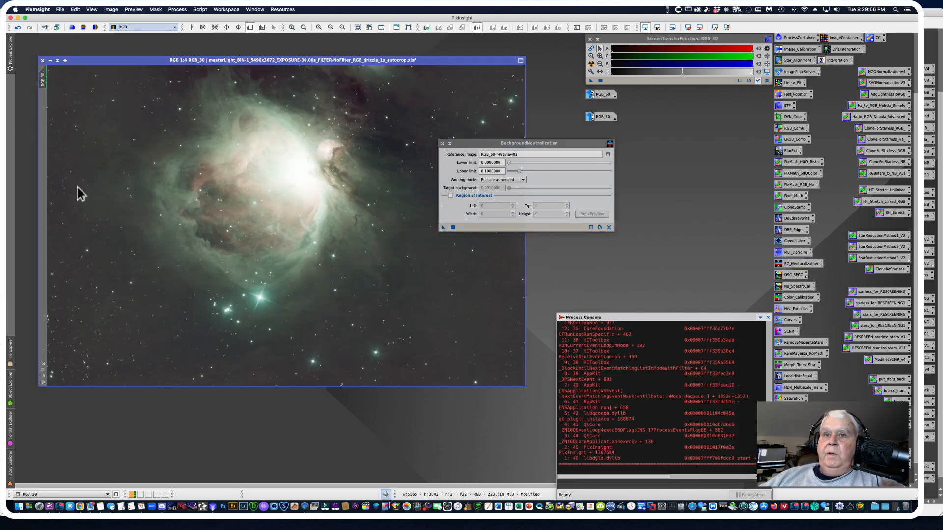
{"action": "left_click_drag", "start_coordinate": [88, 135], "coordinate": [116, 221]}
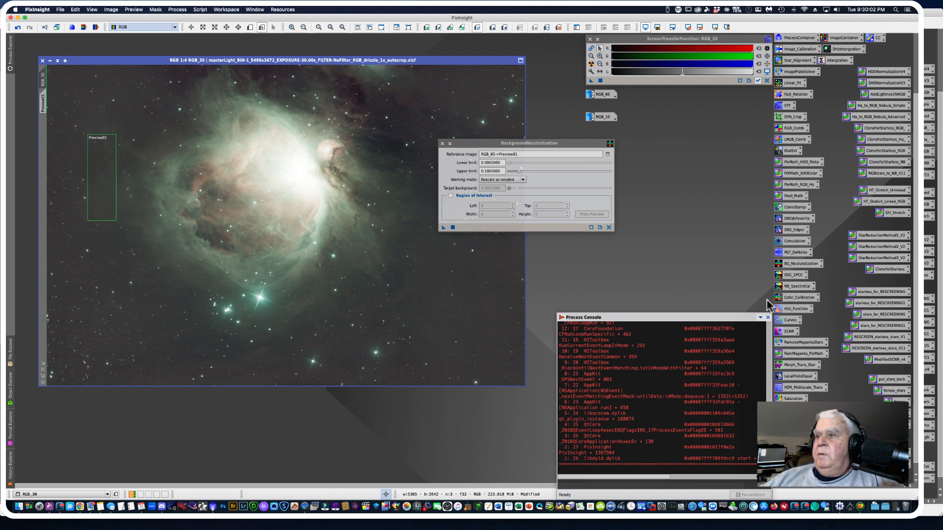
Apply BackgroundNeutralization to RGB_30 with RGB_30->Preview01 as the reference image, and minimize RGB_30
{"action": "left_click", "coordinate": [607, 153]}
{"action": "left_click", "coordinate": [516, 242]}
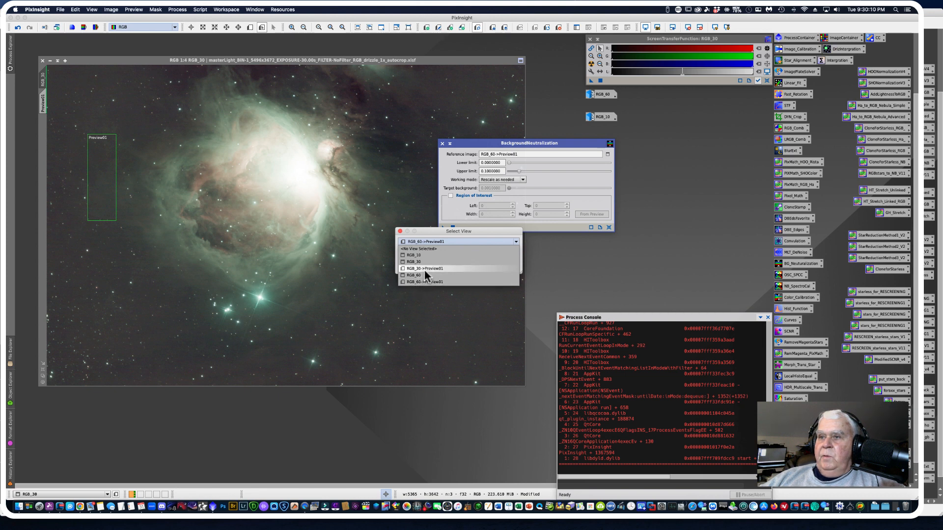
{"action": "left_click", "coordinate": [425, 269]}
{"action": "left_click", "coordinate": [467, 268]}
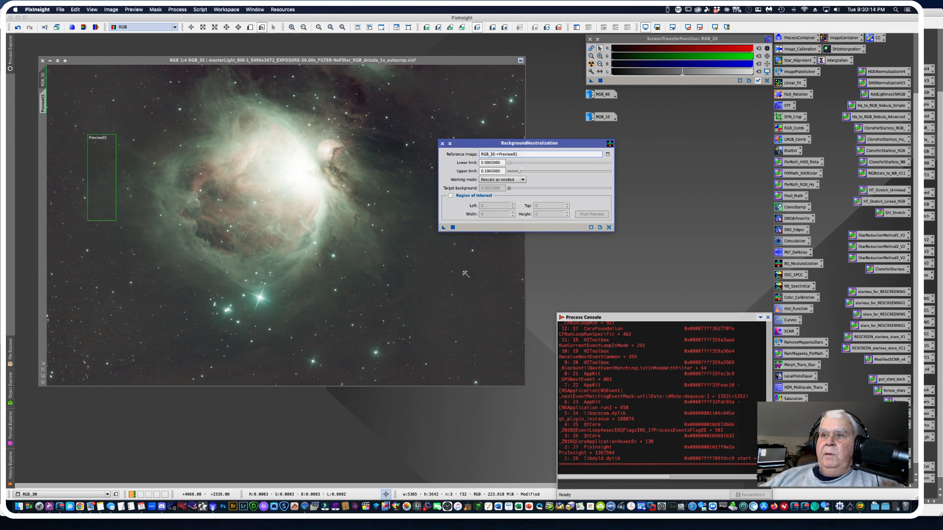
{"action": "left_click", "coordinate": [364, 248]}
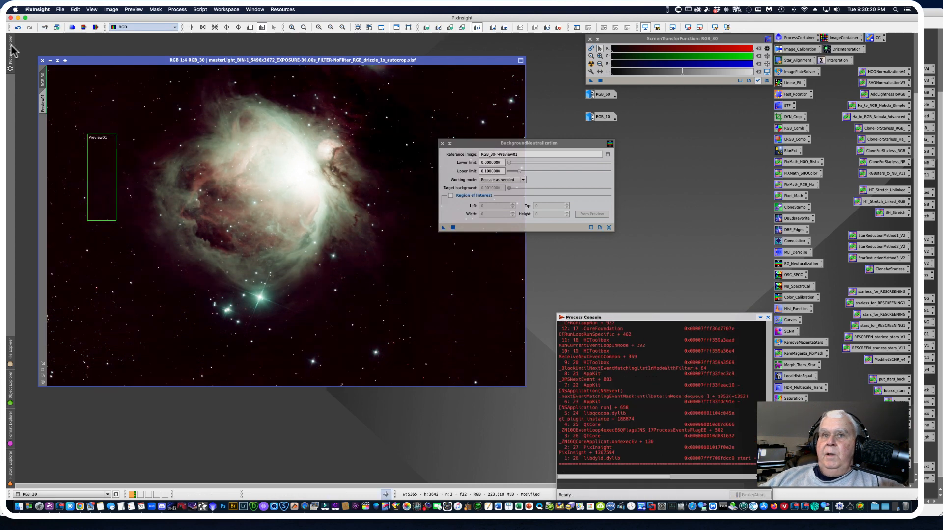
{"action": "left_click", "coordinate": [50, 61]}
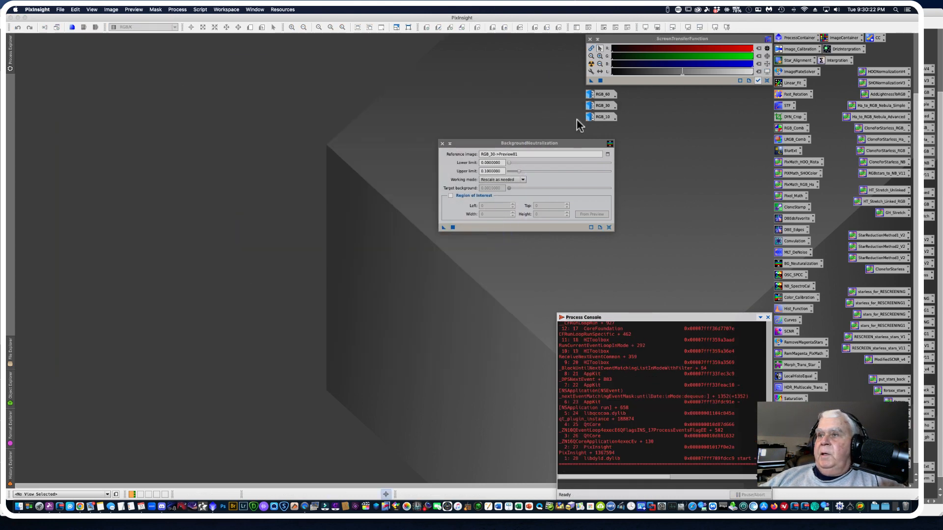
Restore RGB_10 and draw a preview about 320 by 1190 pixels over the dark background to the left of the nebula
{"action": "double_click", "coordinate": [598, 116]}
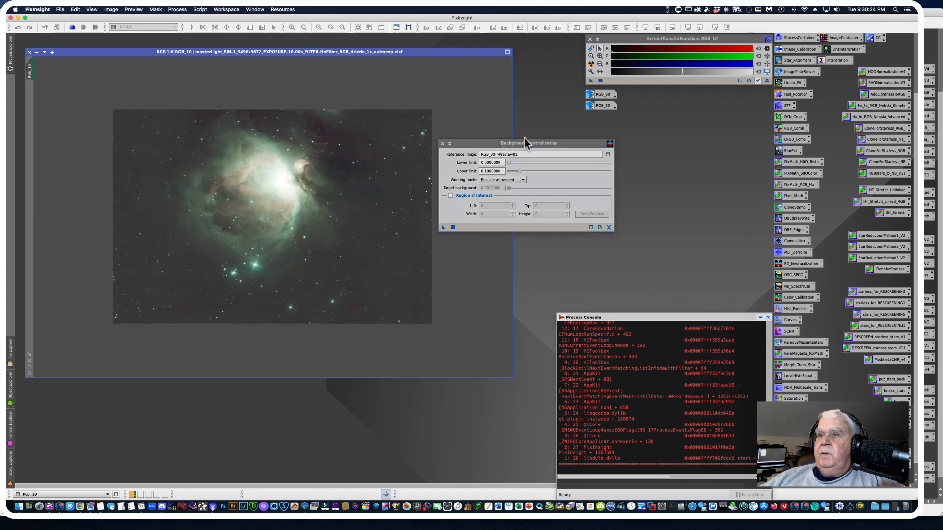
{"action": "left_click_drag", "start_coordinate": [464, 146], "coordinate": [472, 145]}
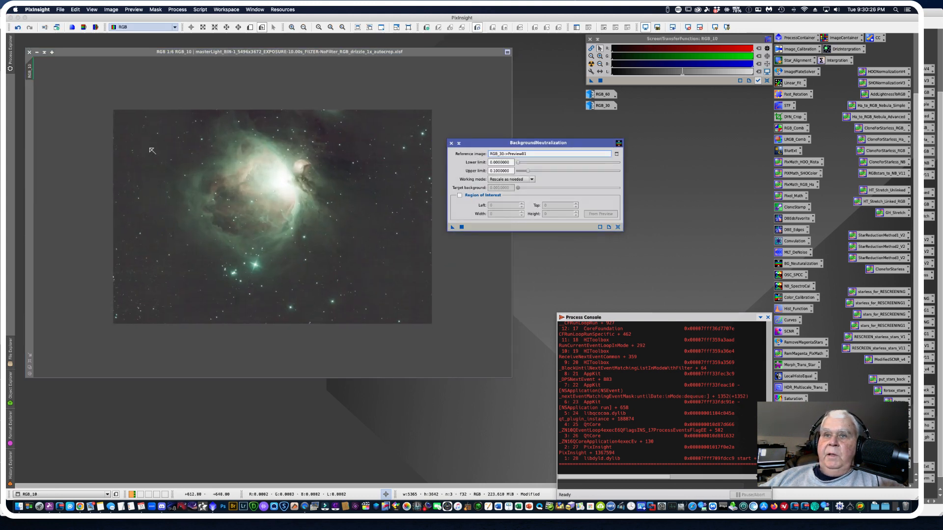
{"action": "left_click", "coordinate": [250, 28]}
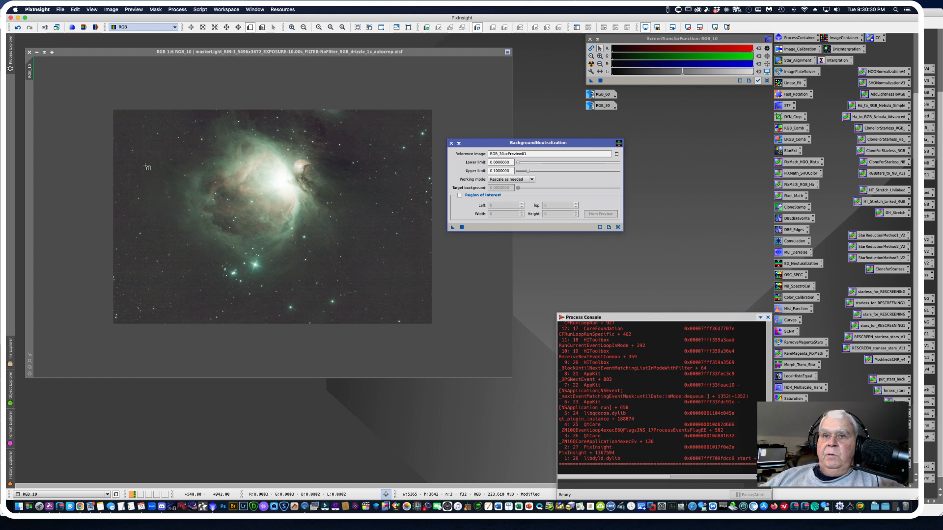
{"action": "left_click_drag", "start_coordinate": [145, 163], "coordinate": [162, 233]}
{"action": "left_click_drag", "start_coordinate": [163, 233], "coordinate": [163, 233]}
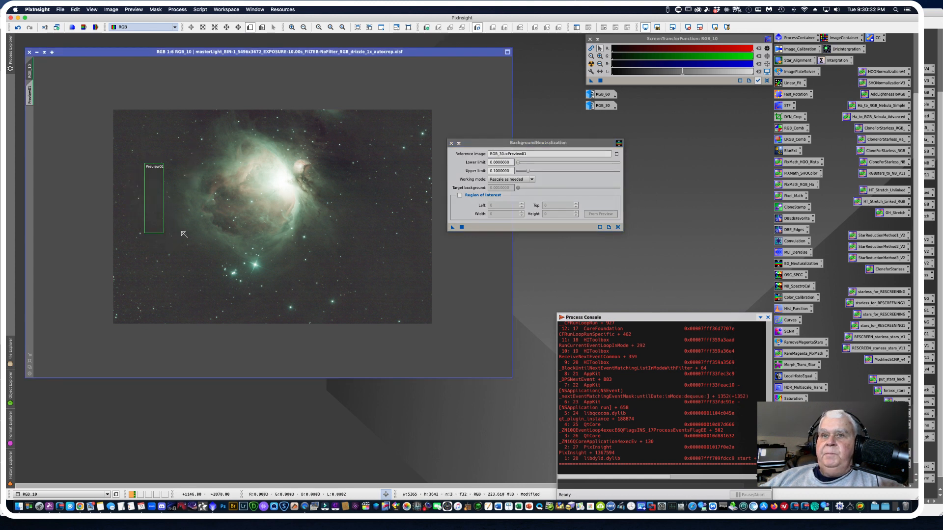
Apply BackgroundNeutralization to RGB_10 with RGB_10->Preview01 as the reference image, close the dialog and renew the auto stretch
{"action": "left_click", "coordinate": [616, 154]}
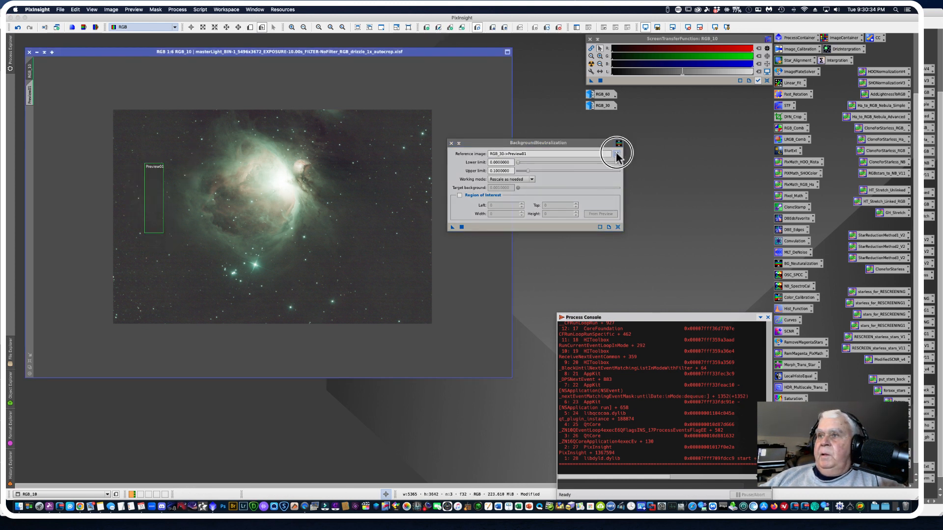
{"action": "left_click", "coordinate": [517, 241]}
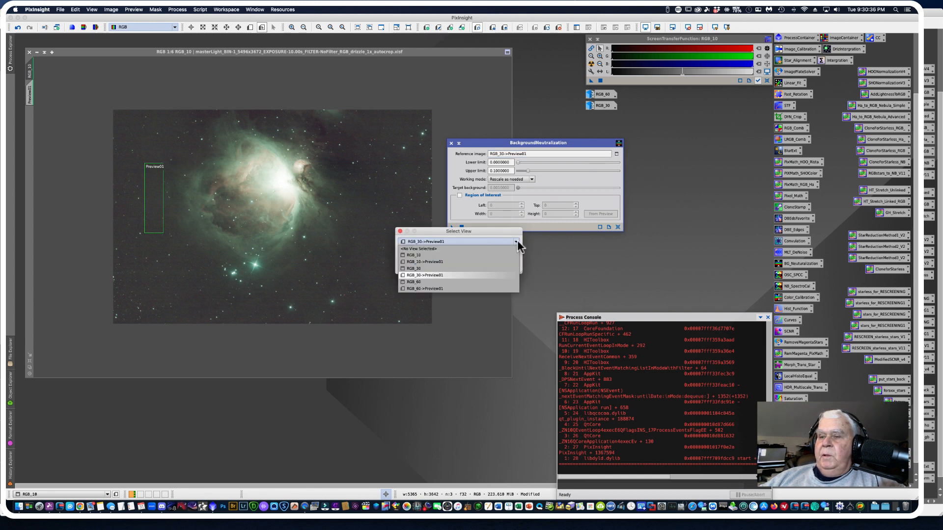
{"action": "left_click", "coordinate": [420, 259]}
{"action": "left_click", "coordinate": [466, 267]}
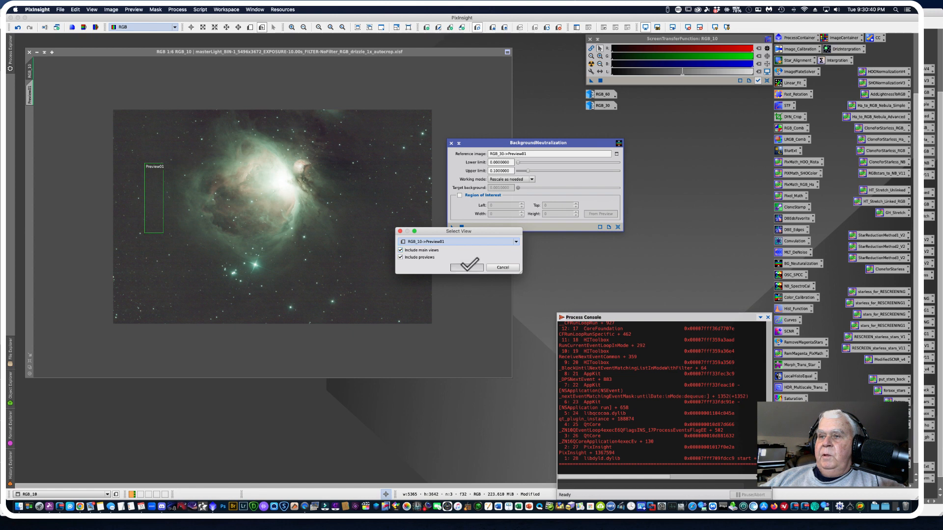
{"action": "left_click", "coordinate": [461, 228]}
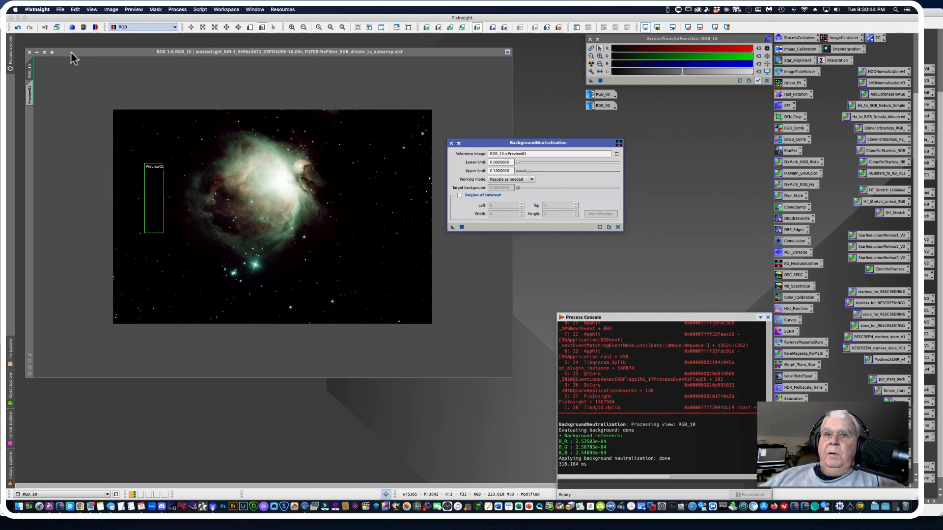
{"action": "left_click_drag", "start_coordinate": [76, 50], "coordinate": [87, 45]}
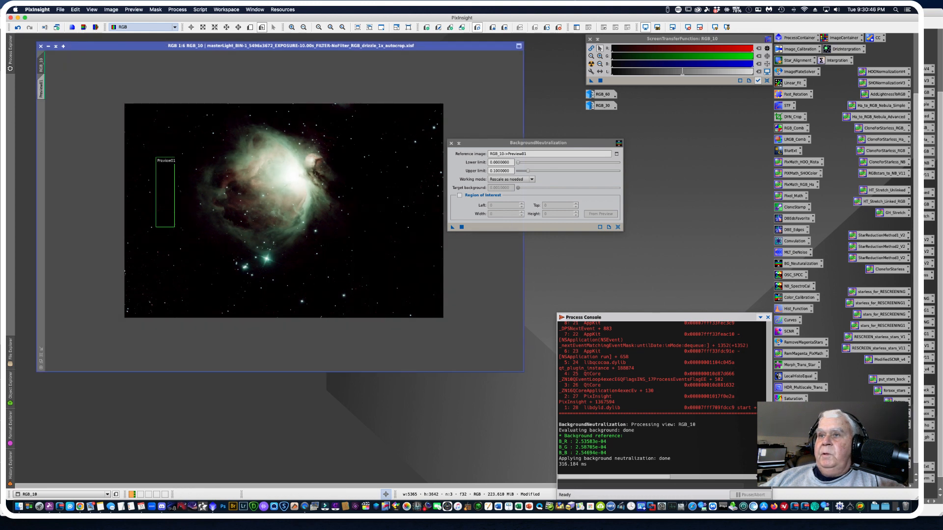
{"action": "left_click", "coordinate": [450, 143]}
{"action": "left_click", "coordinate": [592, 64]}
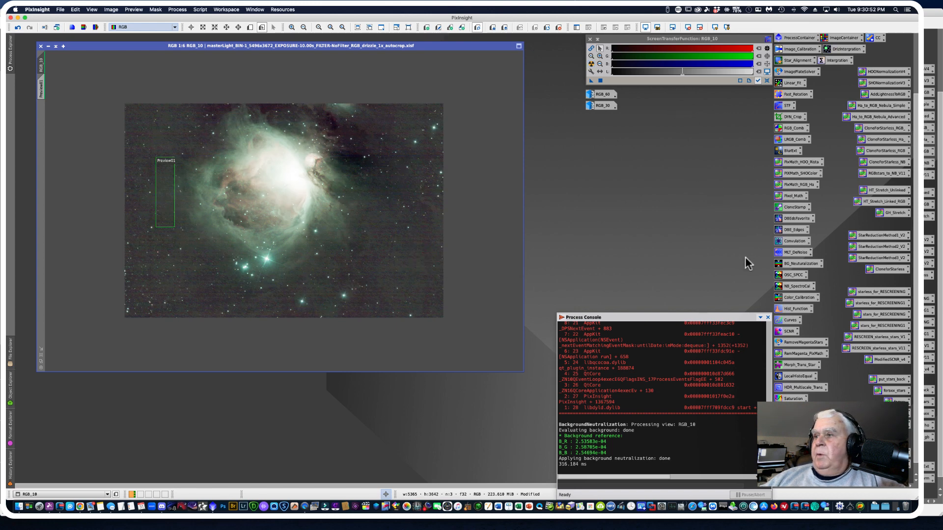
Open SpectrophotometricColorCalibration and select Sony IMX183 as the QE curve
{"action": "double_click", "coordinate": [791, 276]}
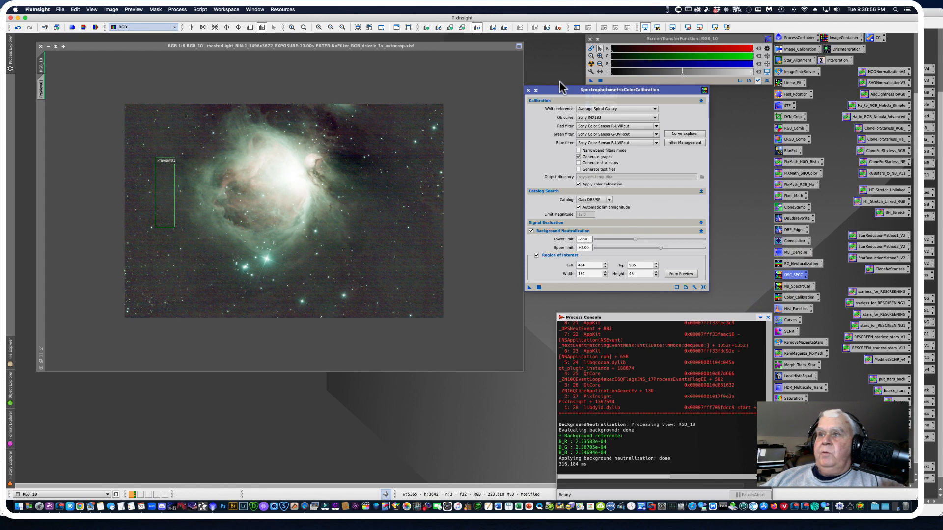
{"action": "left_click_drag", "start_coordinate": [543, 92], "coordinate": [504, 87]}
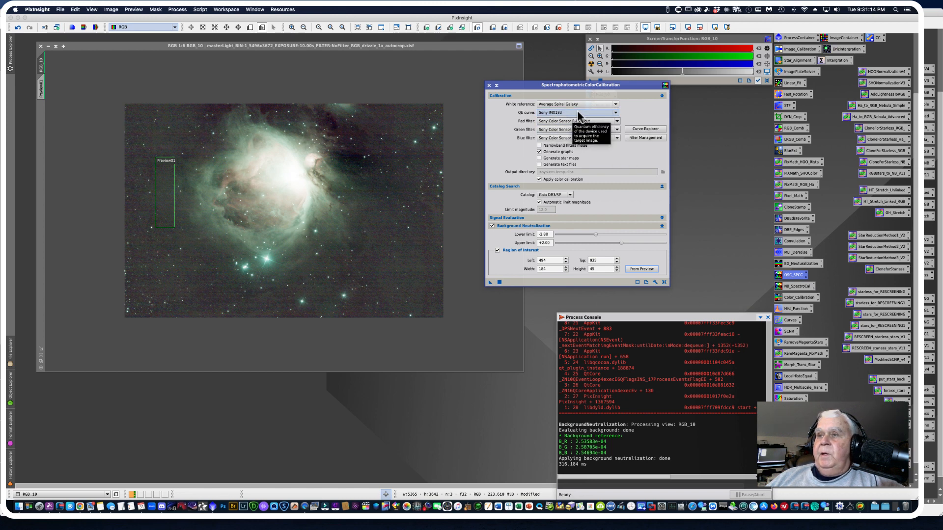
{"action": "left_click", "coordinate": [617, 116]}
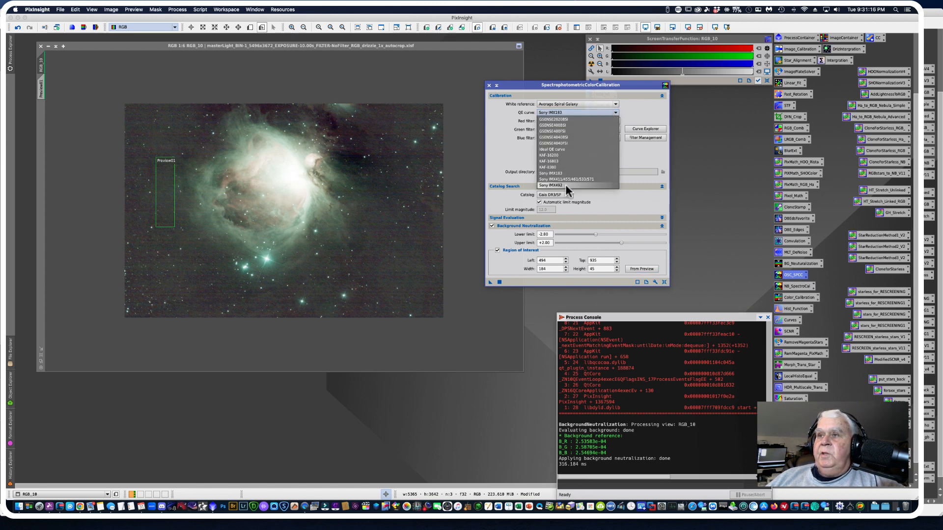
{"action": "left_click", "coordinate": [641, 116]}
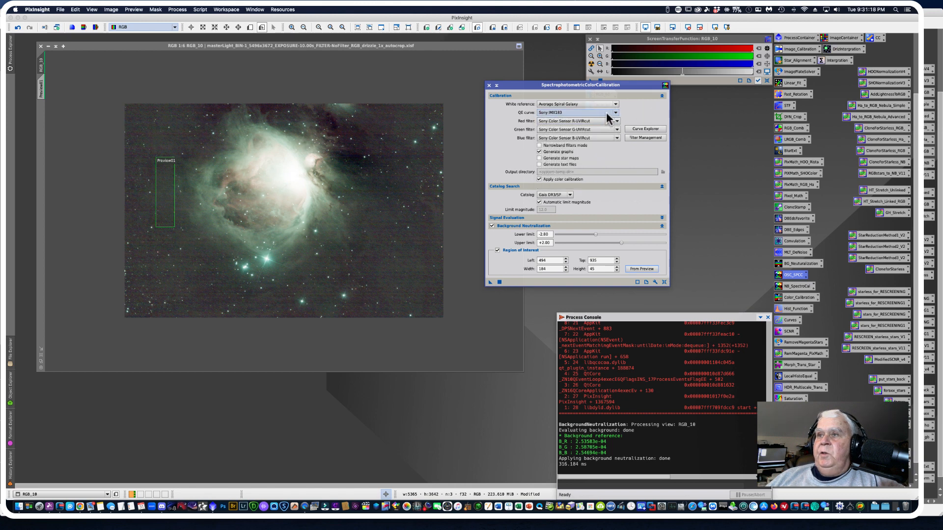
{"action": "left_click", "coordinate": [616, 116]}
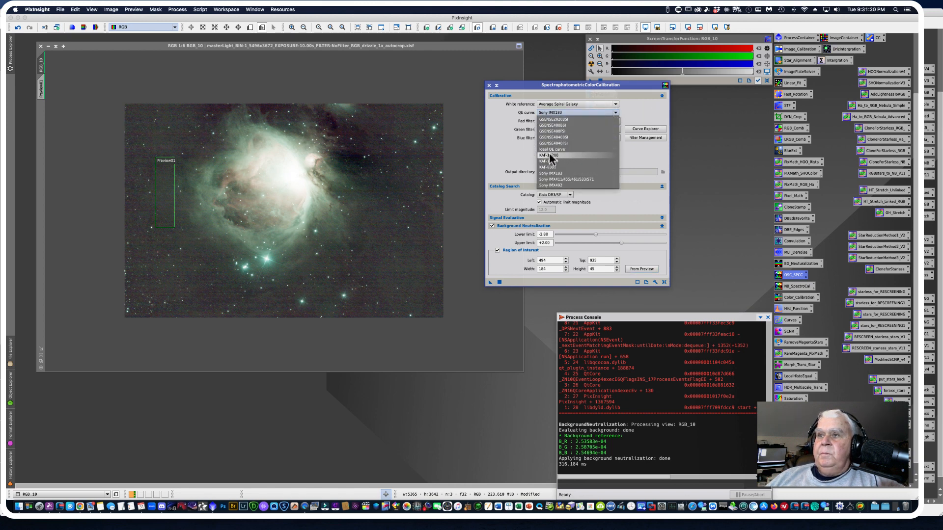
{"action": "left_click", "coordinate": [551, 150]}
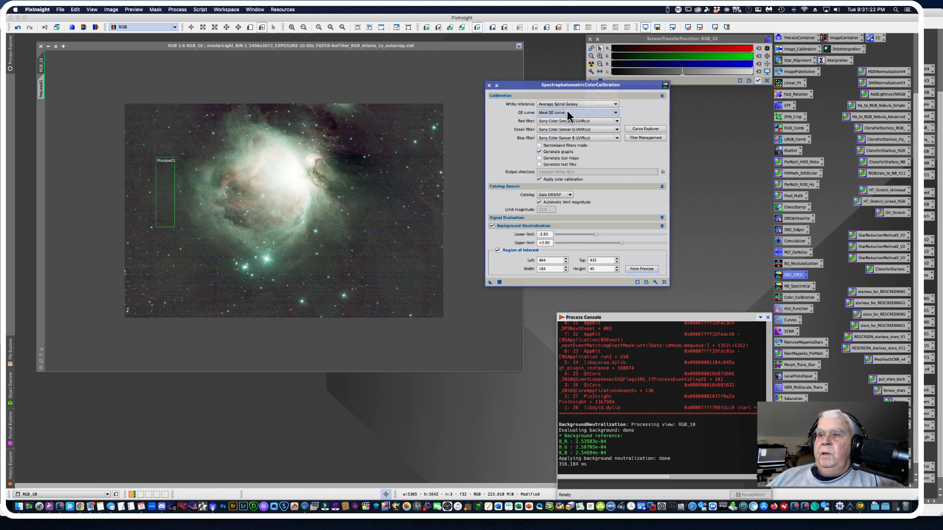
{"action": "left_click", "coordinate": [613, 113]}
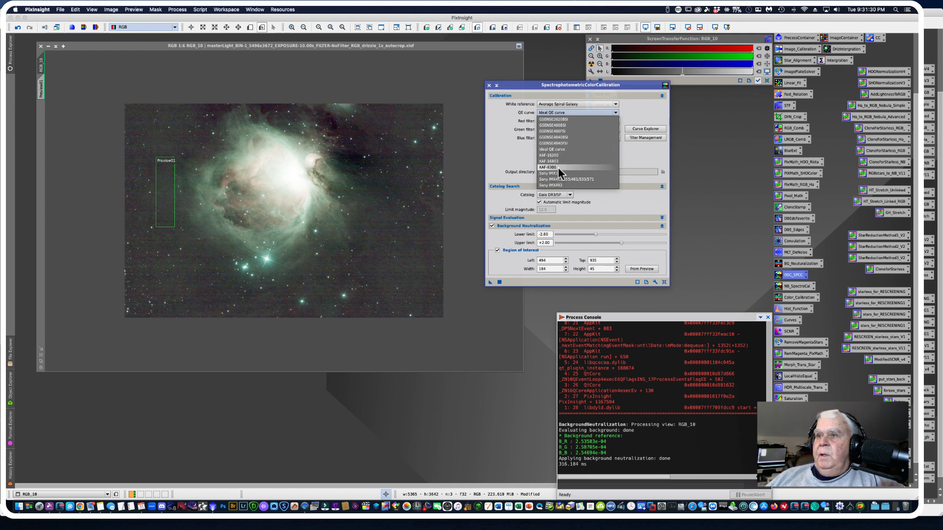
{"action": "left_click", "coordinate": [558, 173]}
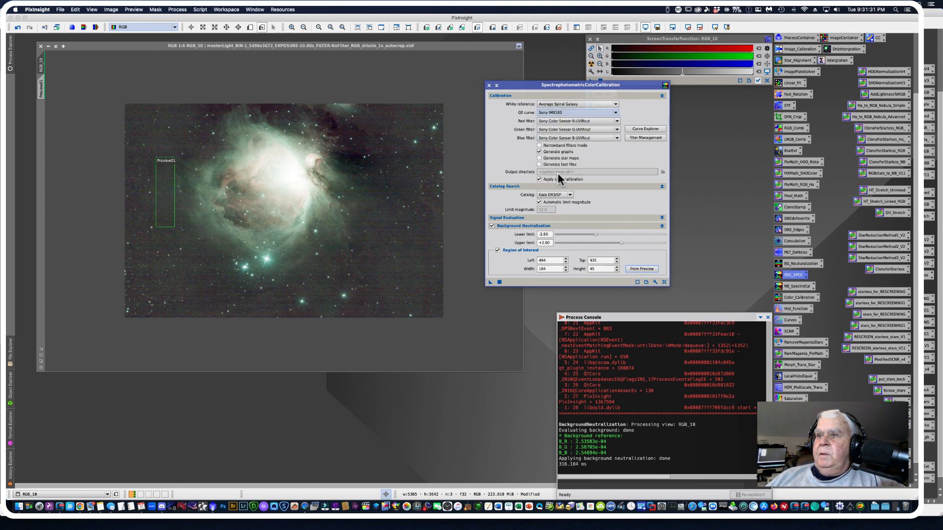
Set the red, green and blue filters to the matching Sony CMOS R, G and B-UVIRcut / Opt. L-eNhance filters
{"action": "left_click", "coordinate": [617, 121]}
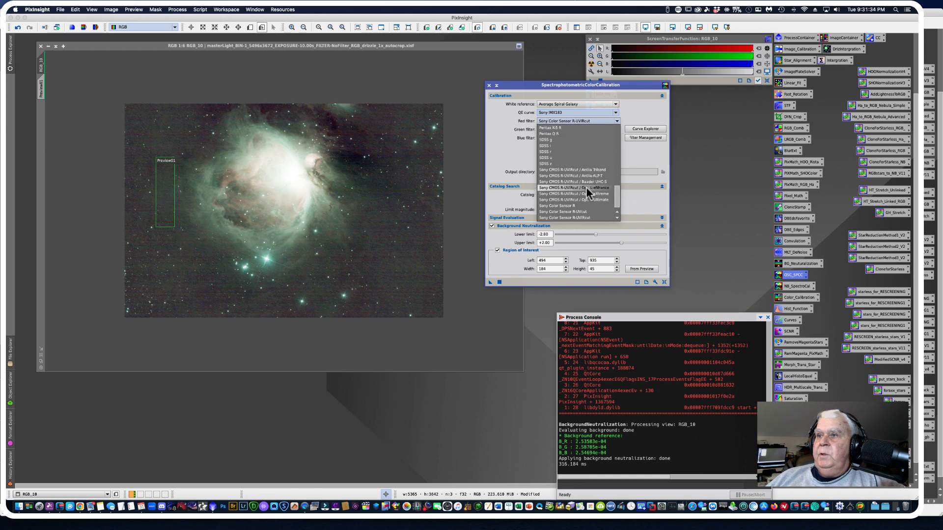
{"action": "left_click", "coordinate": [579, 188]}
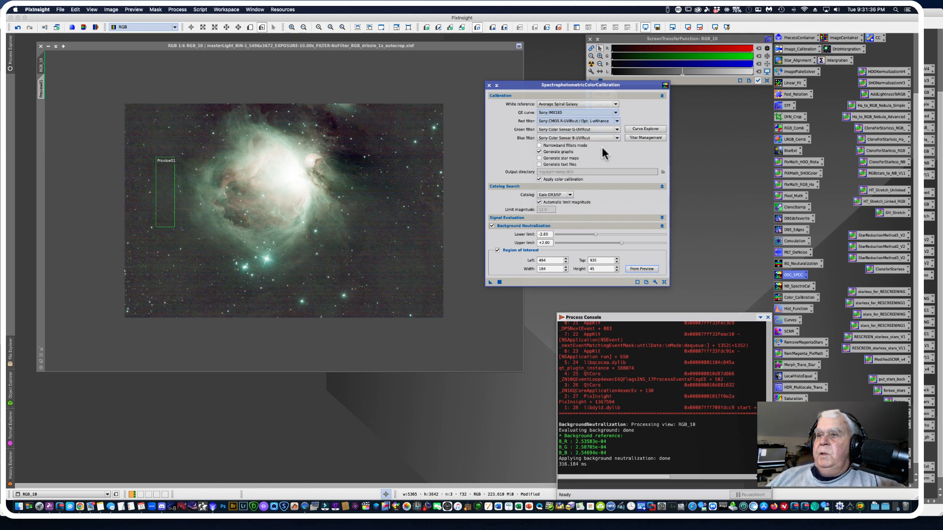
{"action": "left_click", "coordinate": [617, 129]}
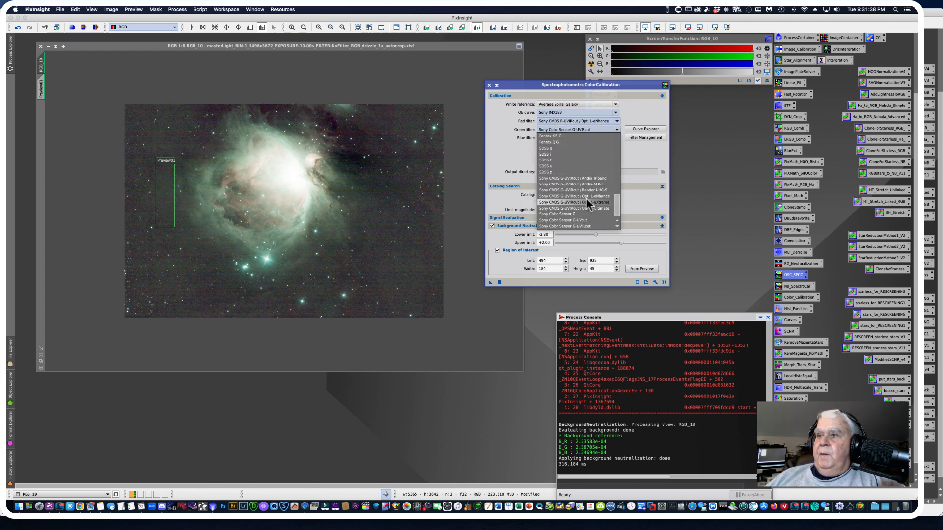
{"action": "left_click", "coordinate": [588, 197]}
{"action": "left_click", "coordinate": [617, 138]}
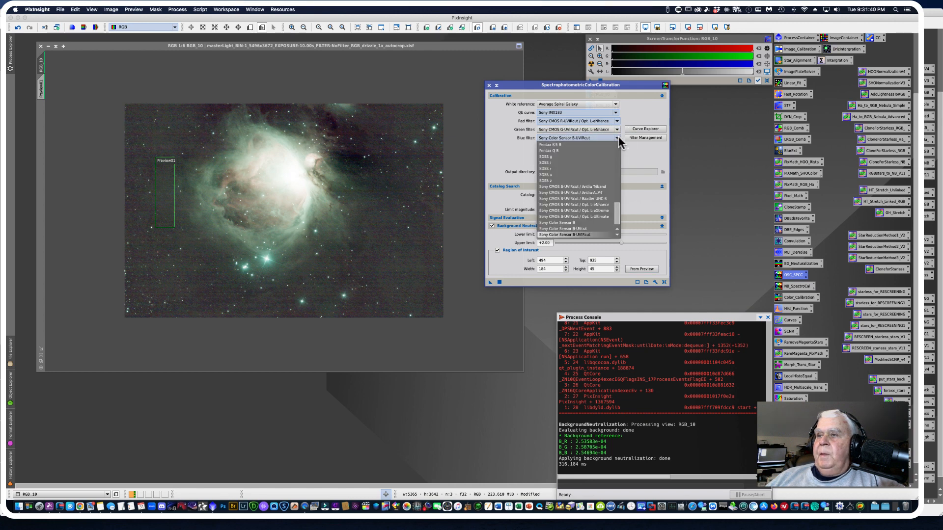
{"action": "left_click", "coordinate": [594, 199]}
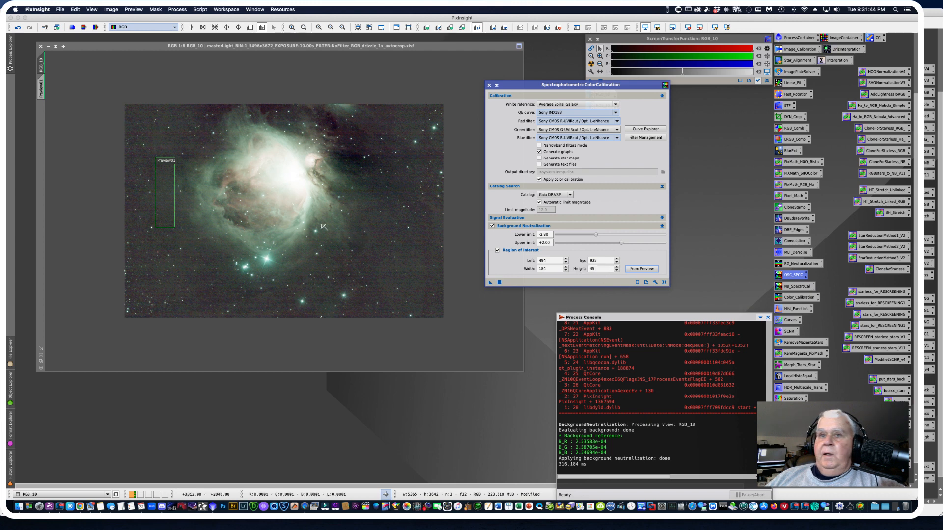
Take the background neutralization region of interest from RGB_10->Preview01
{"action": "left_click", "coordinate": [642, 269]}
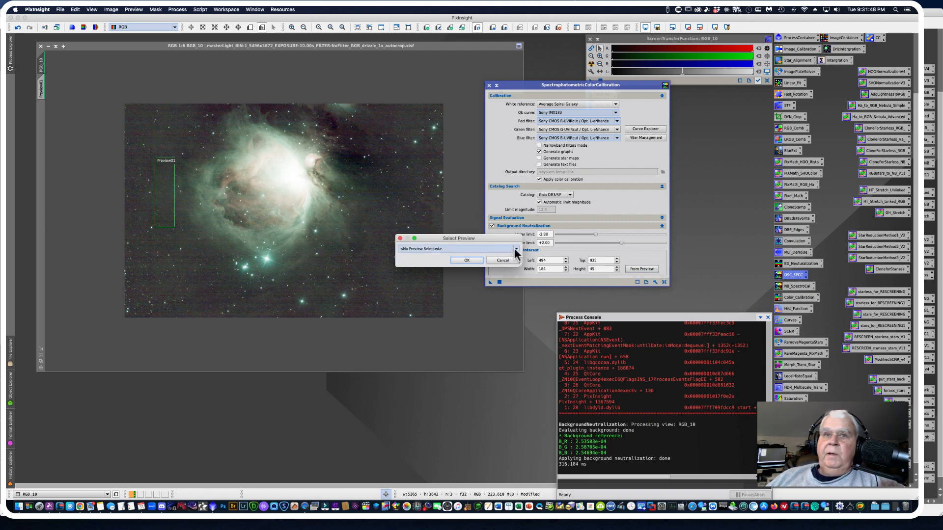
{"action": "left_click", "coordinate": [516, 250]}
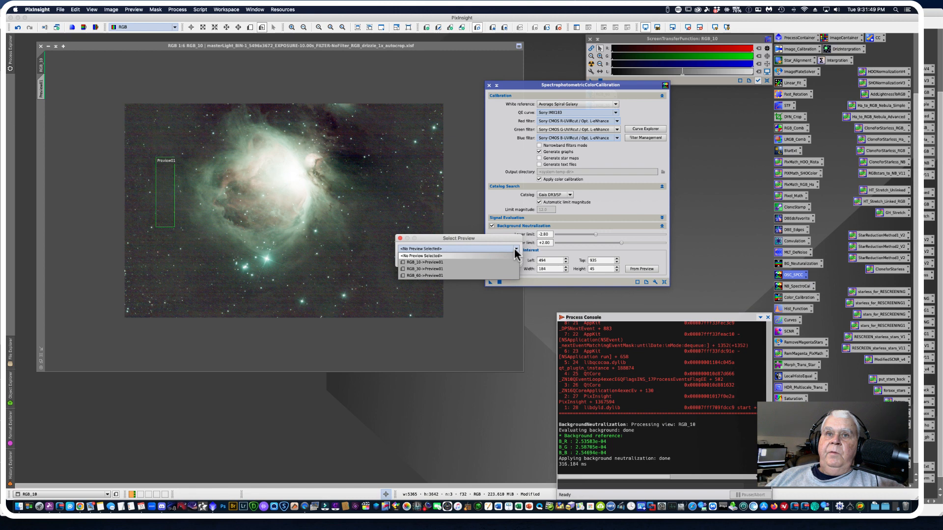
{"action": "left_click", "coordinate": [422, 263]}
{"action": "left_click", "coordinate": [467, 260]}
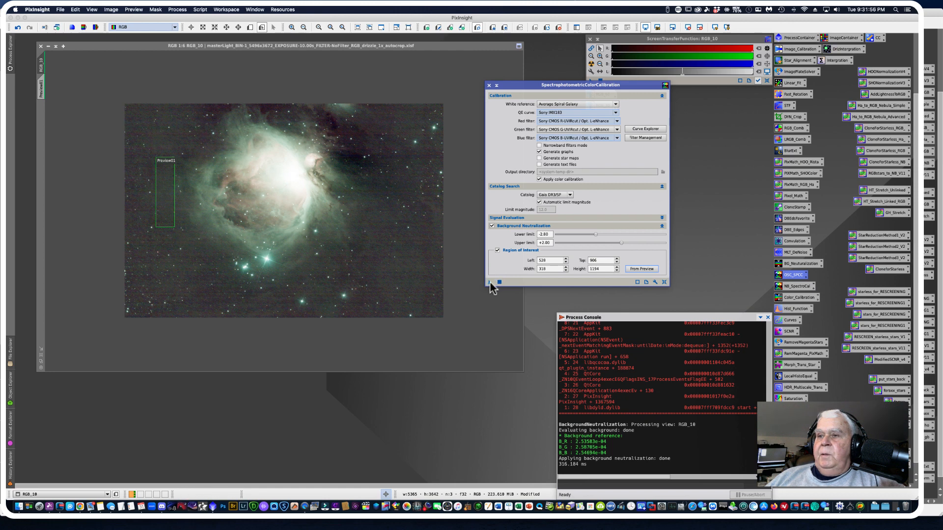
Apply SpectrophotometricColorCalibration to RGB_10 and close the resulting White Balance Functions graphs
{"action": "left_click_drag", "start_coordinate": [490, 288], "coordinate": [278, 259]}
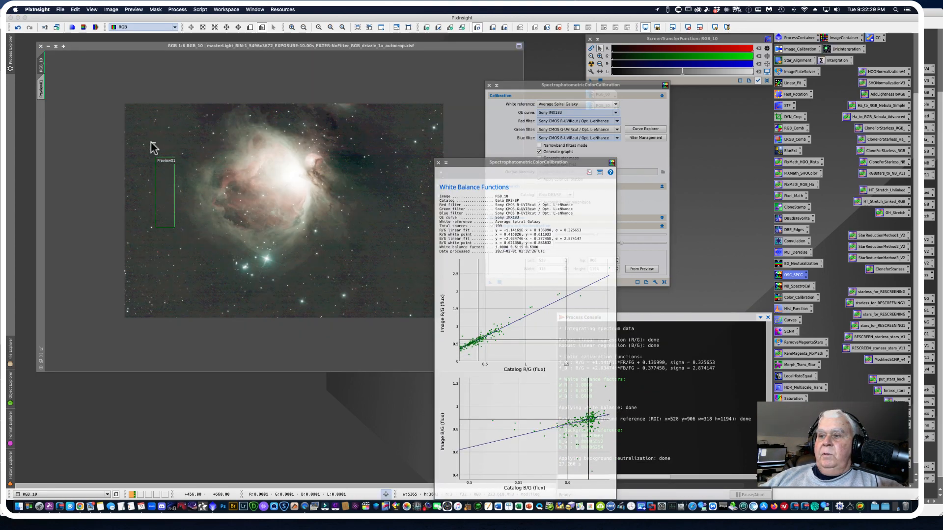
{"action": "left_click", "coordinate": [438, 163]}
{"action": "mouse_move", "coordinate": [10, 53]}
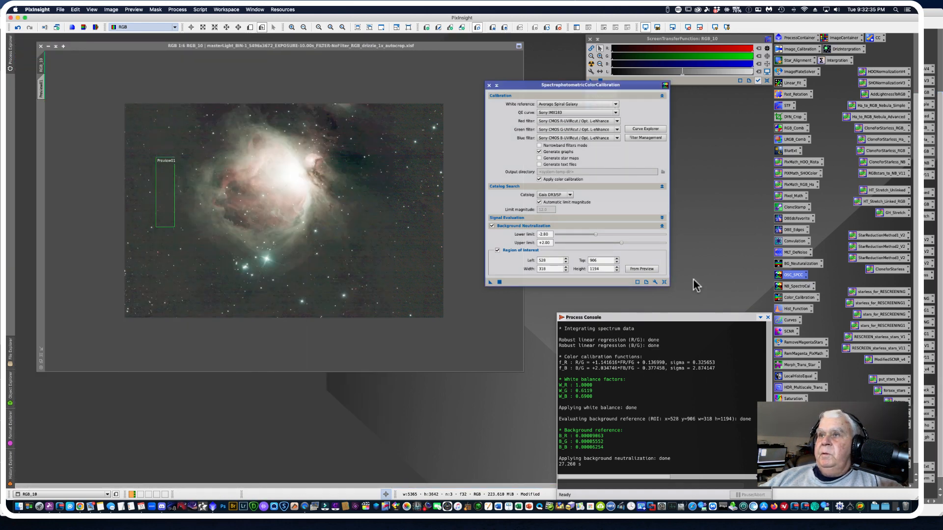
Delete the preview from RGB_10 and minimize its image window
{"action": "left_click", "coordinate": [559, 27]}
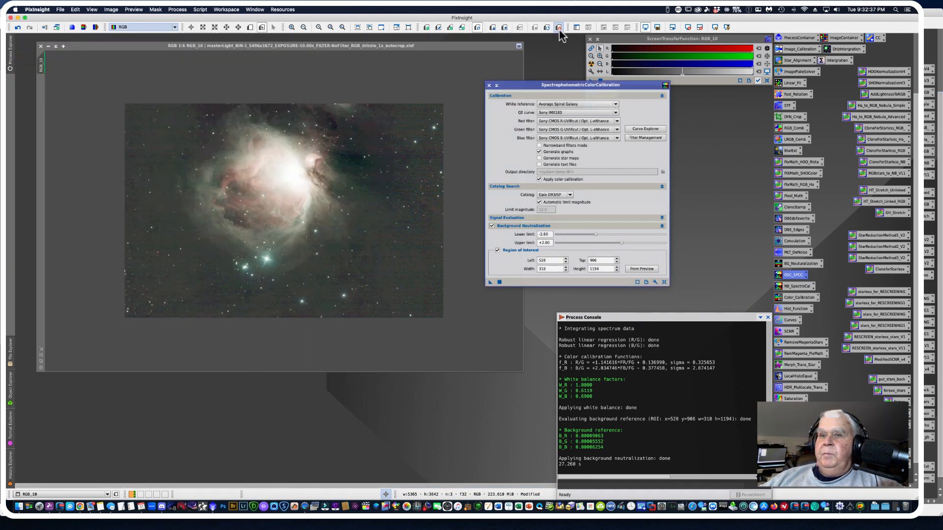
{"action": "left_click", "coordinate": [41, 45]}
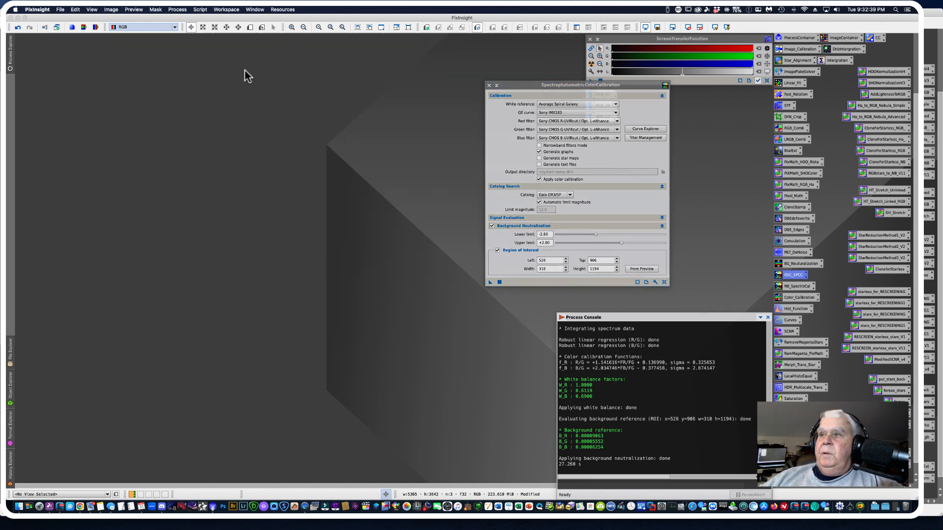
Restore the RGB_30 image and take the background neutralization region of interest from RGB_30->Preview01
{"action": "left_click_drag", "start_coordinate": [530, 86], "coordinate": [554, 128]}
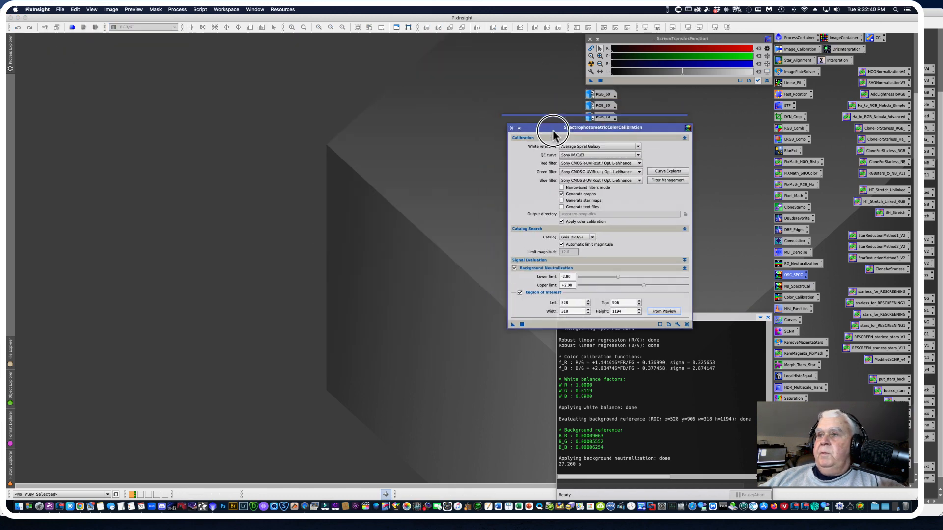
{"action": "double_click", "coordinate": [599, 107]}
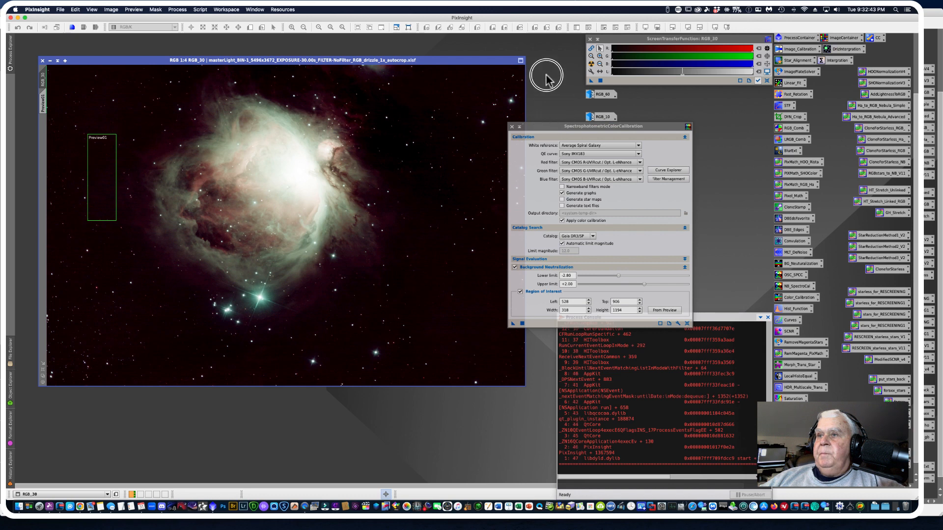
{"action": "left_click_drag", "start_coordinate": [538, 126], "coordinate": [515, 56]}
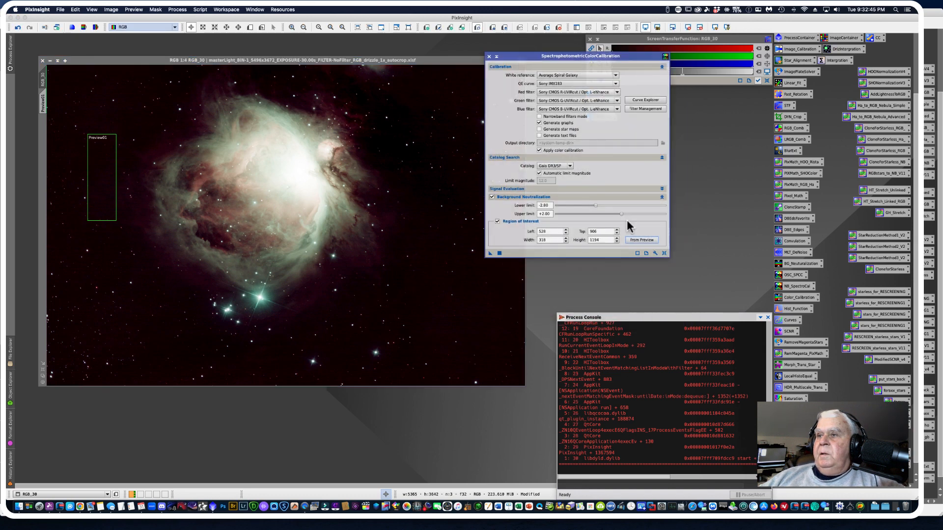
{"action": "left_click", "coordinate": [645, 240]}
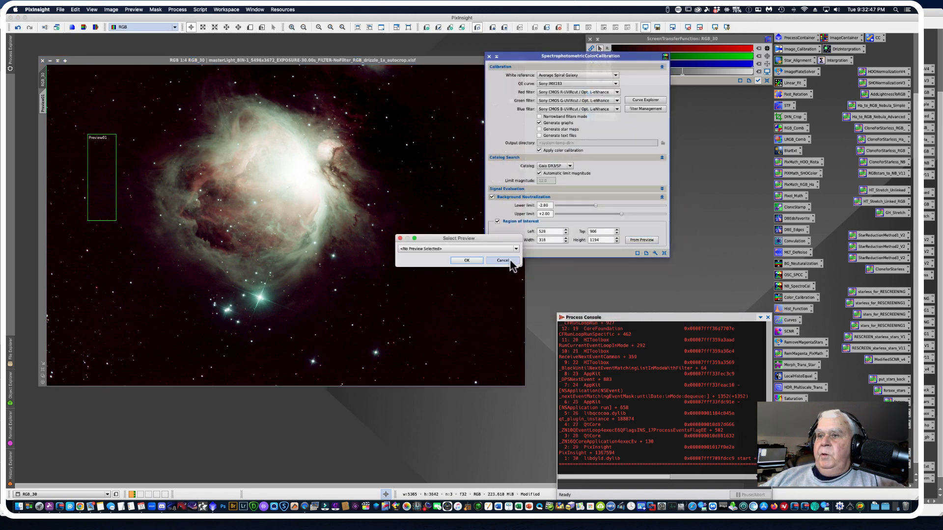
{"action": "left_click", "coordinate": [515, 251]}
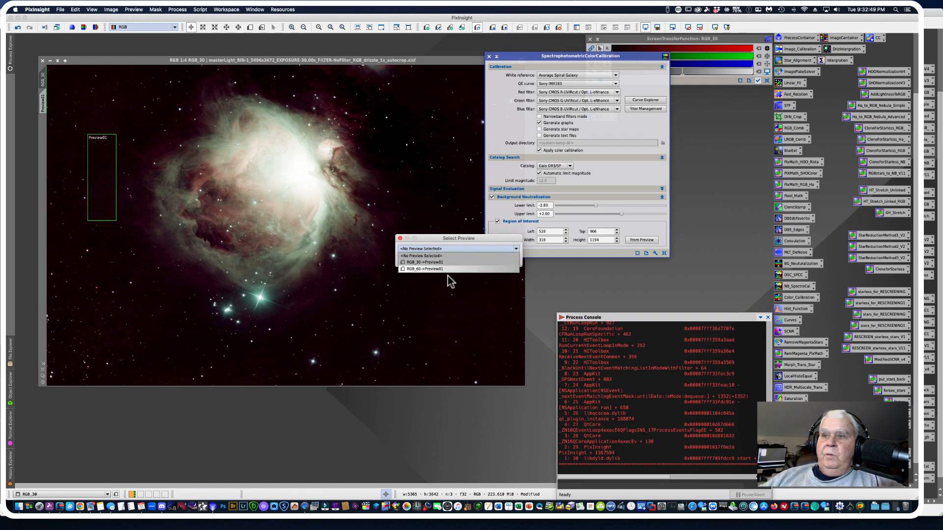
{"action": "left_click", "coordinate": [417, 270]}
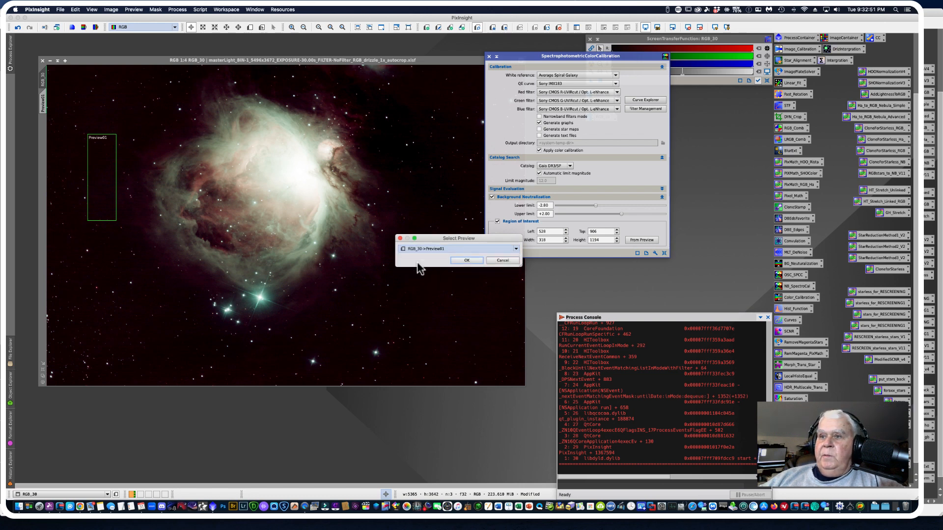
{"action": "left_click", "coordinate": [472, 258]}
Apply SpectrophotometricColorCalibration to RGB_30 and close the resulting White Balance Functions graphs
{"action": "left_click", "coordinate": [500, 253]}
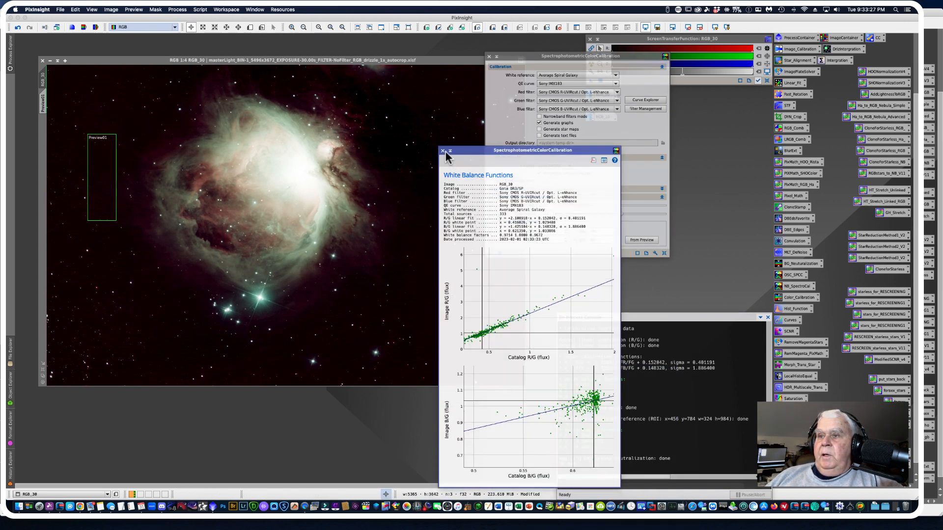
{"action": "left_click", "coordinate": [443, 152]}
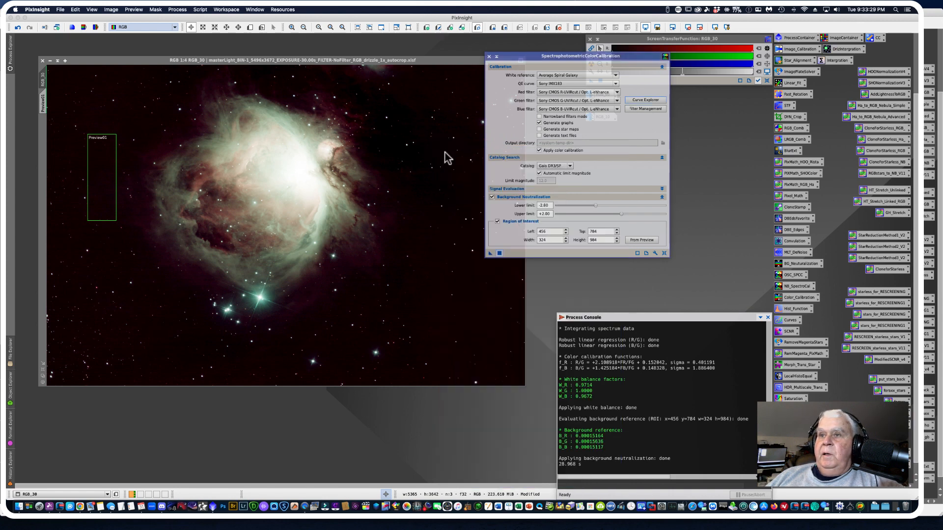
Delete the preview from RGB_30 and minimize its image window
{"action": "left_click", "coordinate": [558, 31]}
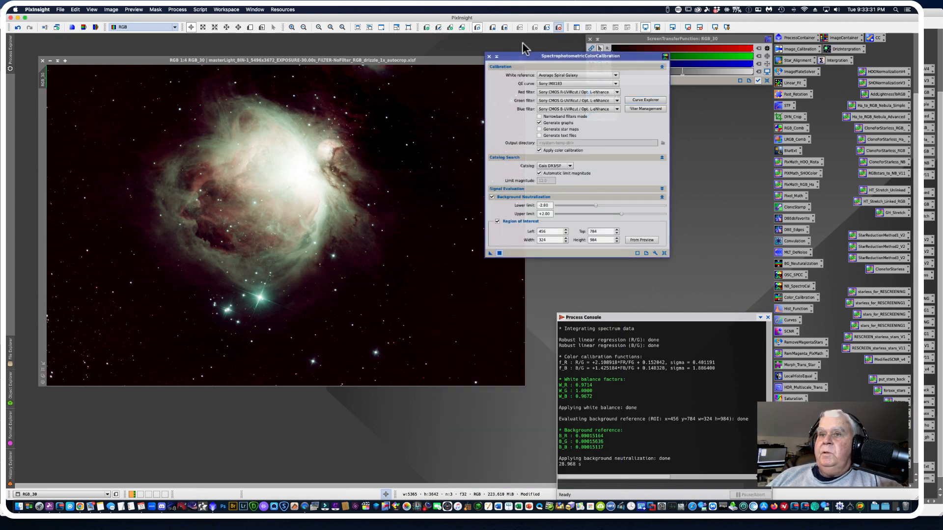
{"action": "left_click", "coordinate": [50, 61]}
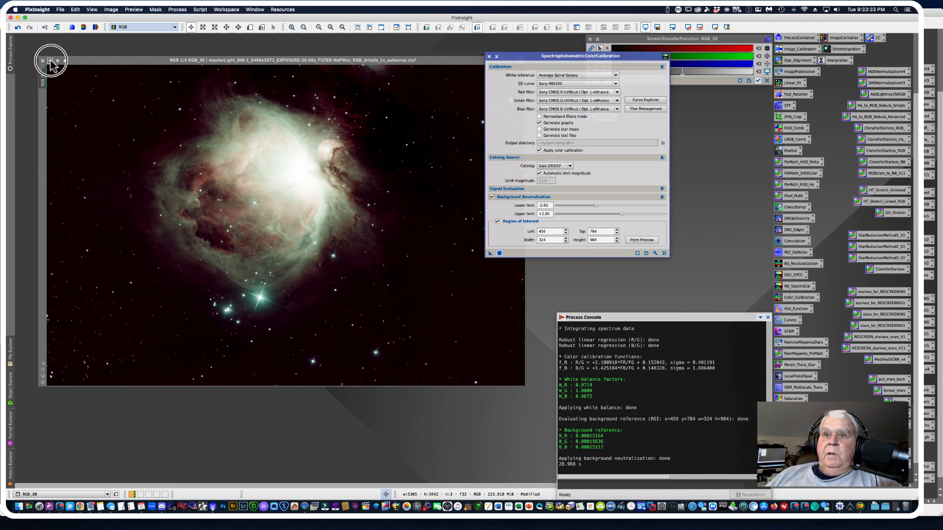
Restore RGB_10, check the process histories of RGB_60 and RGB_10 in History Explorer, and minimize RGB_10 again
{"action": "left_click_drag", "start_coordinate": [506, 58], "coordinate": [509, 137]}
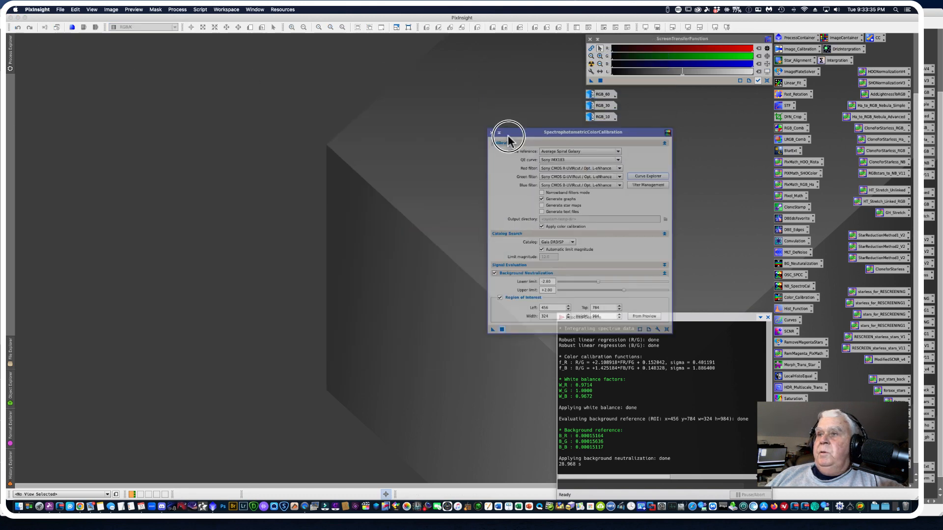
{"action": "double_click", "coordinate": [599, 117]}
{"action": "left_click_drag", "start_coordinate": [533, 136], "coordinate": [529, 101]}
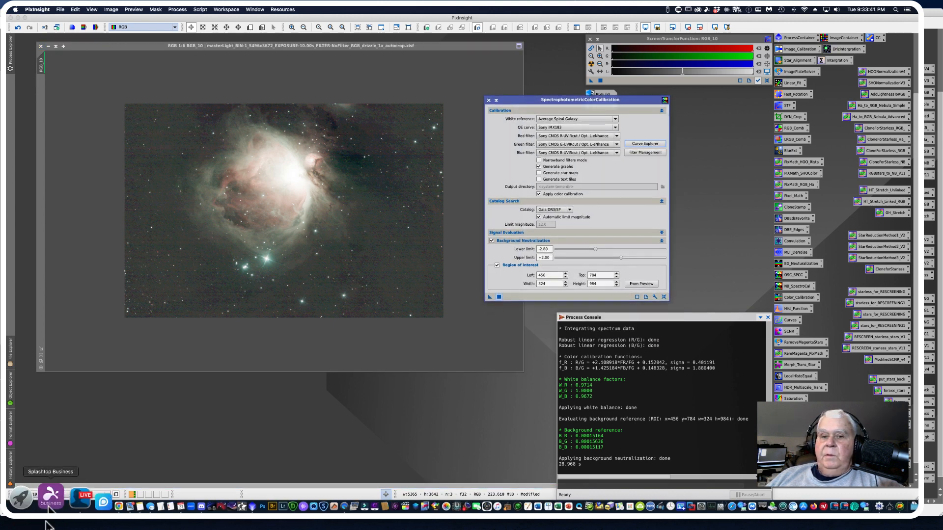
{"action": "left_click", "coordinate": [11, 466]}
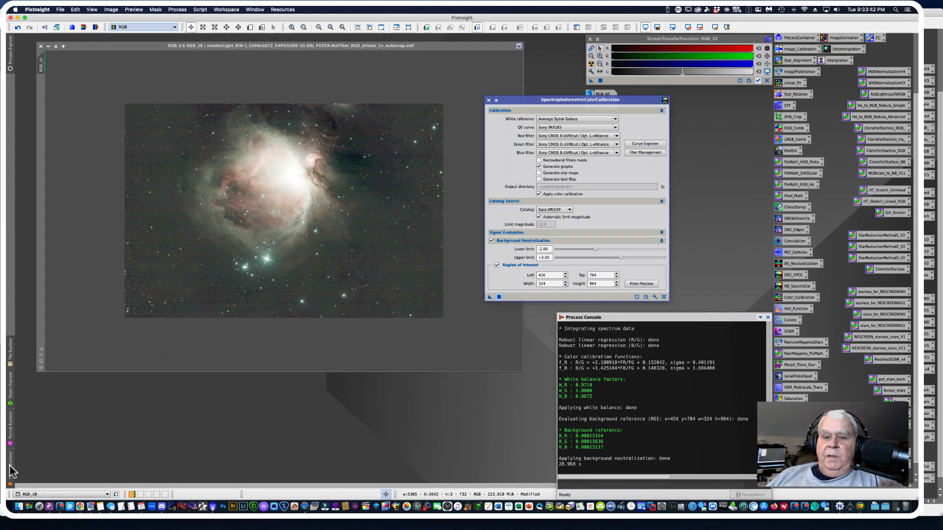
{"action": "left_click", "coordinate": [10, 466]}
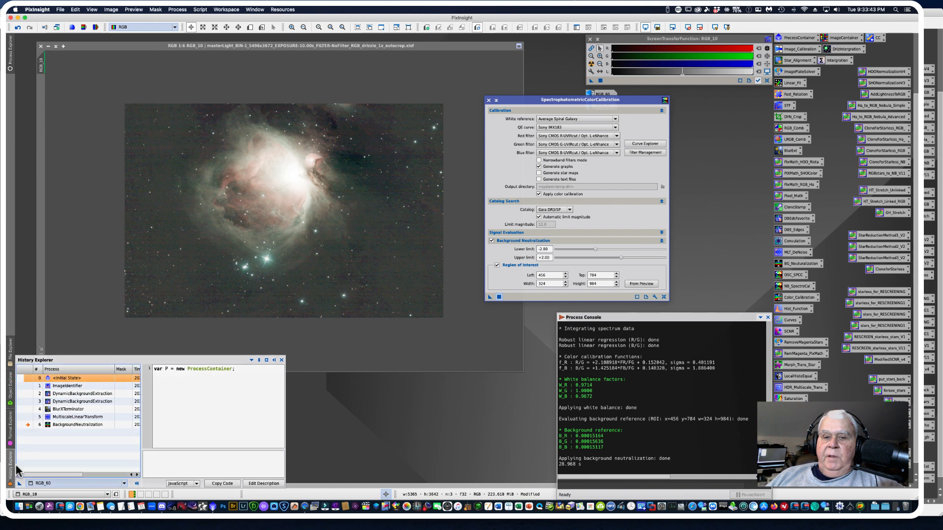
{"action": "left_click", "coordinate": [122, 483]}
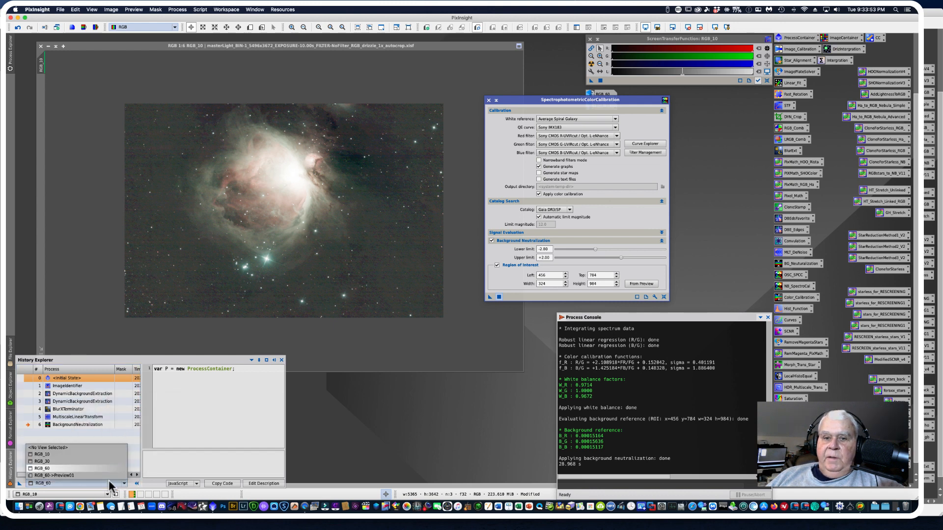
{"action": "left_click", "coordinate": [41, 455]}
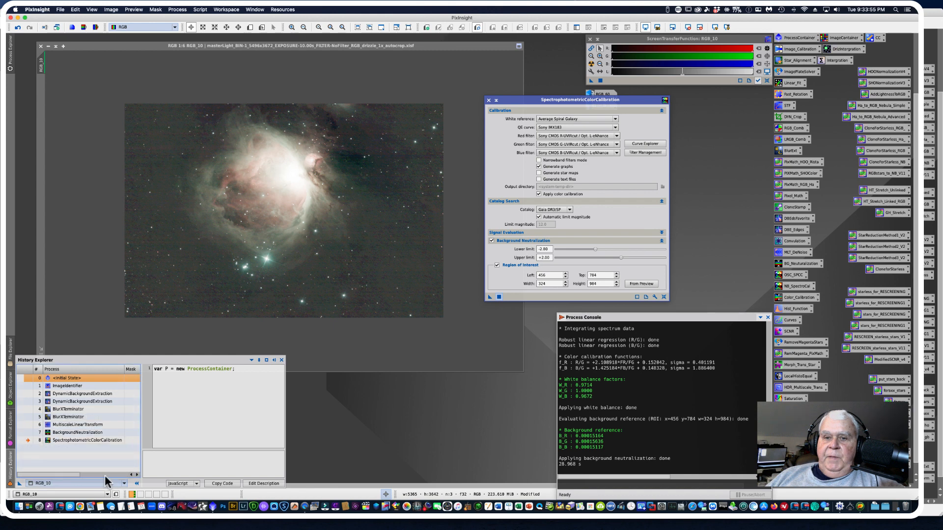
{"action": "left_click", "coordinate": [124, 483]}
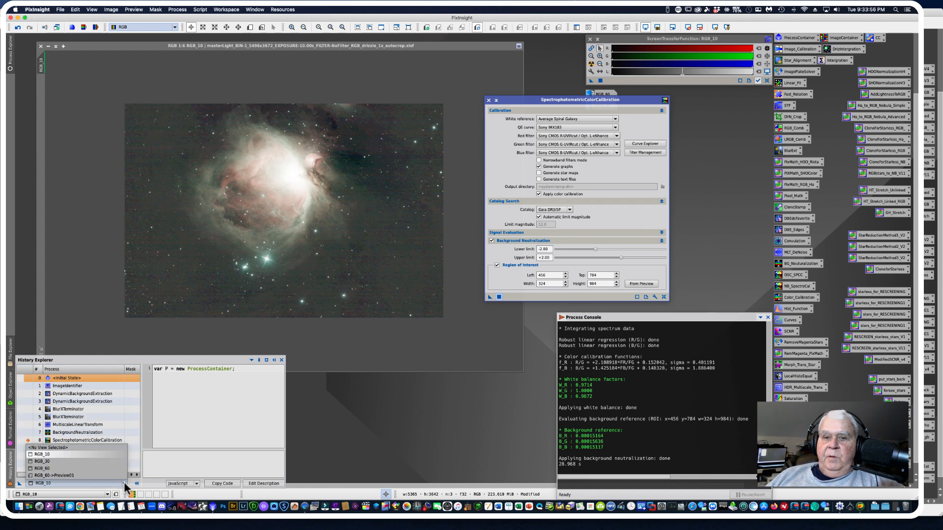
{"action": "left_click", "coordinate": [52, 468]}
{"action": "left_click", "coordinate": [305, 265]}
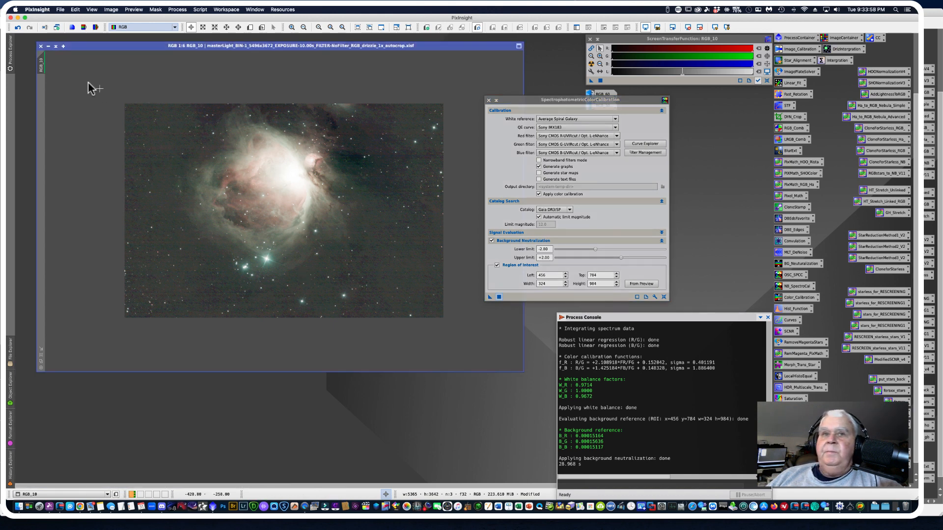
{"action": "left_click", "coordinate": [47, 46]}
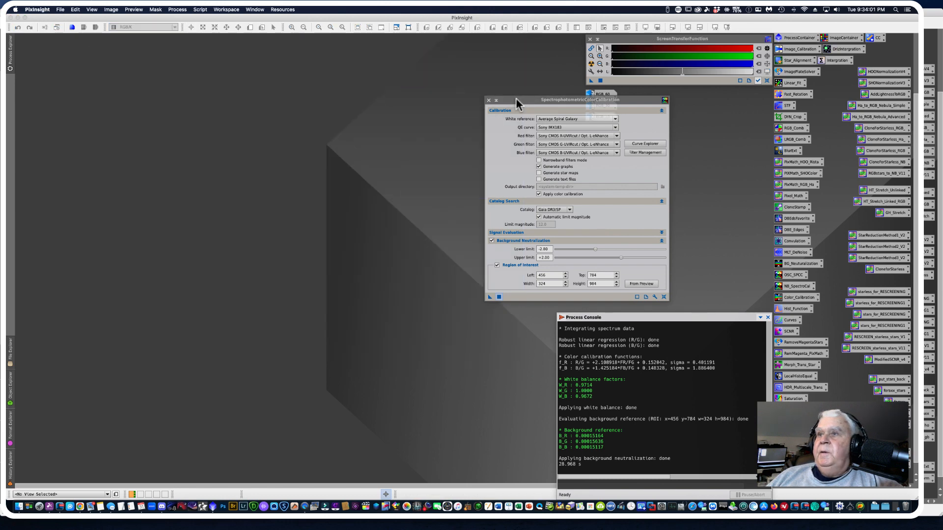
Restore the RGB_60 image and take the background neutralization region of interest from RGB_60->Preview01
{"action": "left_click_drag", "start_coordinate": [516, 100], "coordinate": [524, 128]}
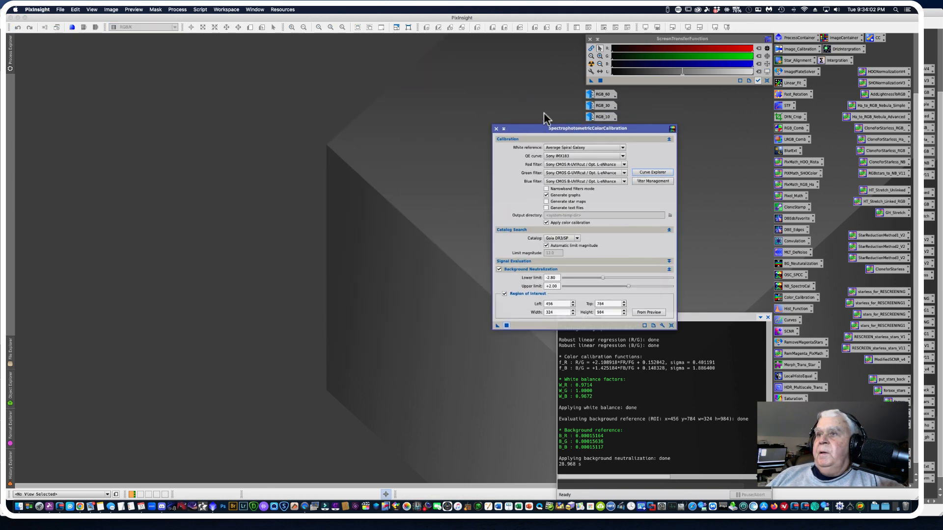
{"action": "double_click", "coordinate": [599, 95]}
{"action": "left_click_drag", "start_coordinate": [535, 128], "coordinate": [524, 65]}
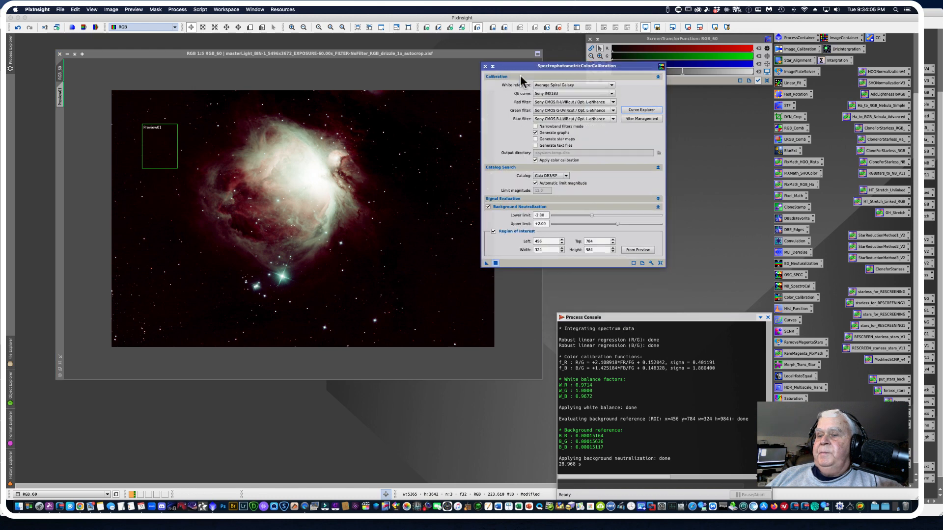
{"action": "left_click", "coordinate": [639, 249]}
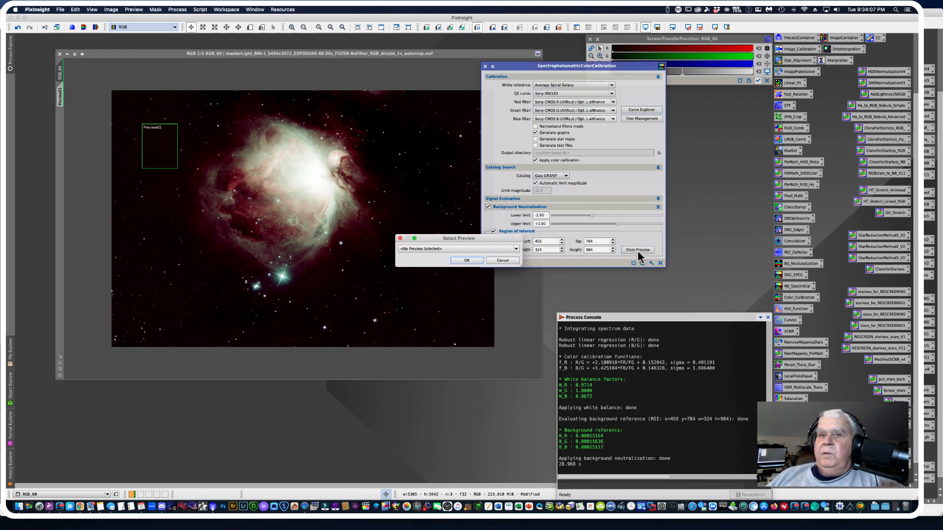
{"action": "left_click", "coordinate": [514, 248]}
{"action": "left_click", "coordinate": [418, 262]}
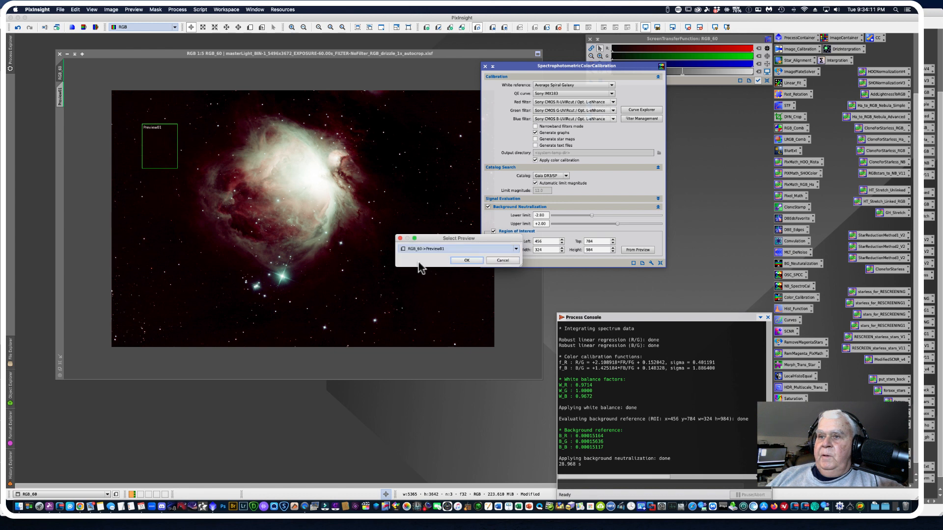
{"action": "left_click", "coordinate": [467, 260]}
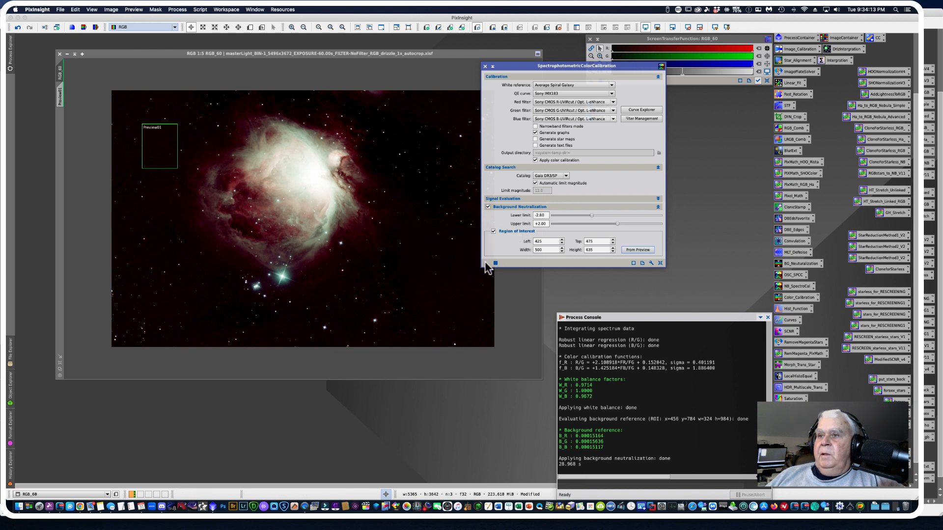
Apply SpectrophotometricColorCalibration to RGB_60 and close the resulting White Balance Functions graphs
{"action": "left_click_drag", "start_coordinate": [485, 263], "coordinate": [315, 270]}
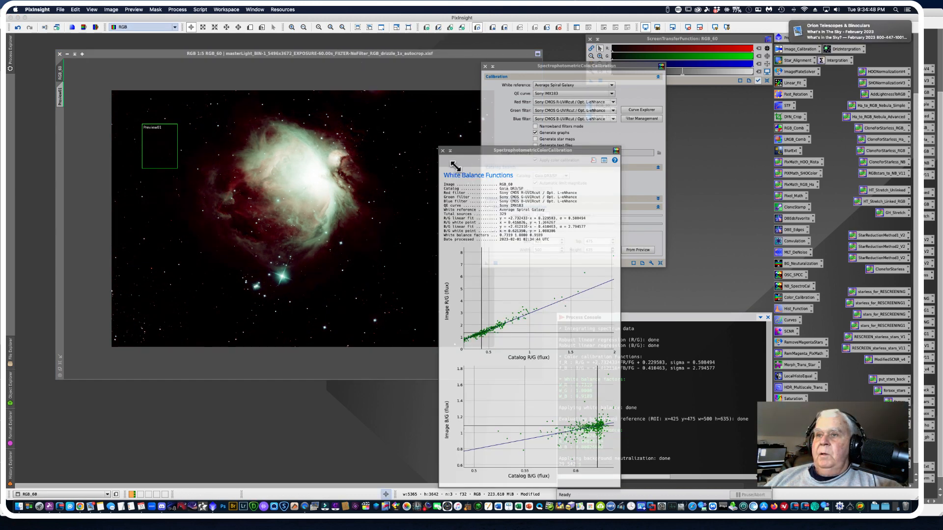
{"action": "left_click", "coordinate": [442, 152]}
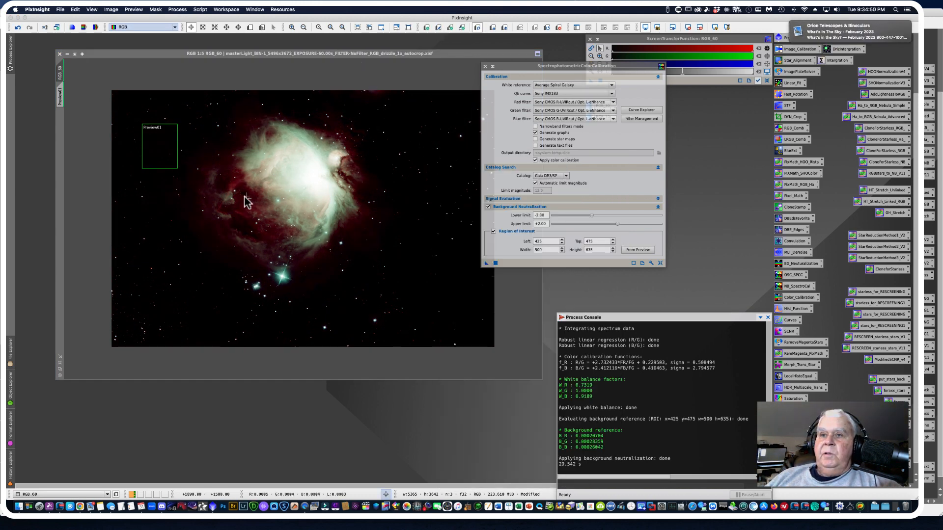
Delete the preview from RGB_60 and close the SpectrophotometricColorCalibration dialog
{"action": "left_click", "coordinate": [558, 27]}
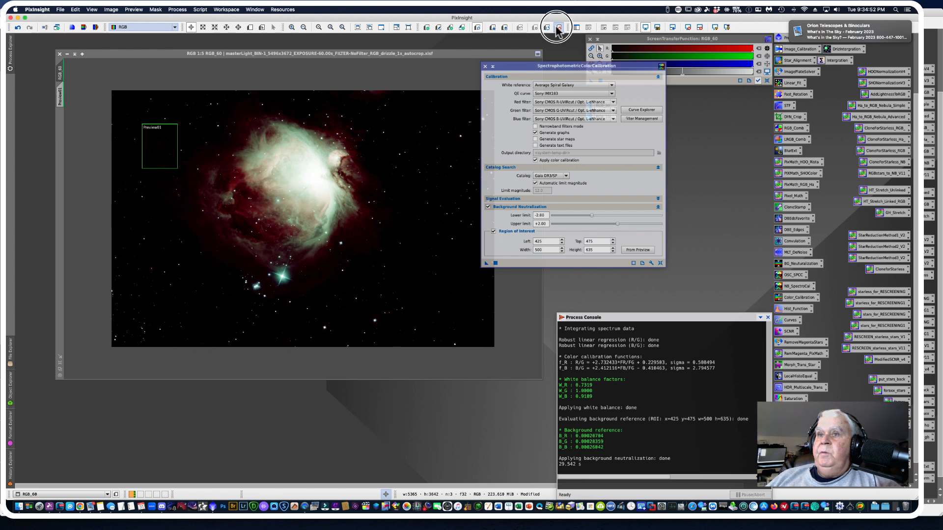
{"action": "left_click", "coordinate": [485, 65]}
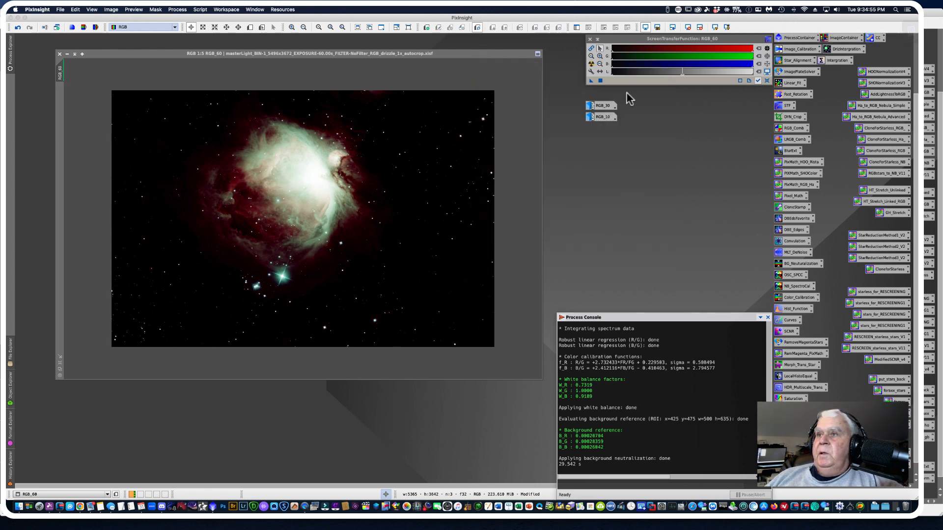
Auto-stretch the screen display of RGB_60 and minimize its image window
{"action": "left_click", "coordinate": [592, 67]}
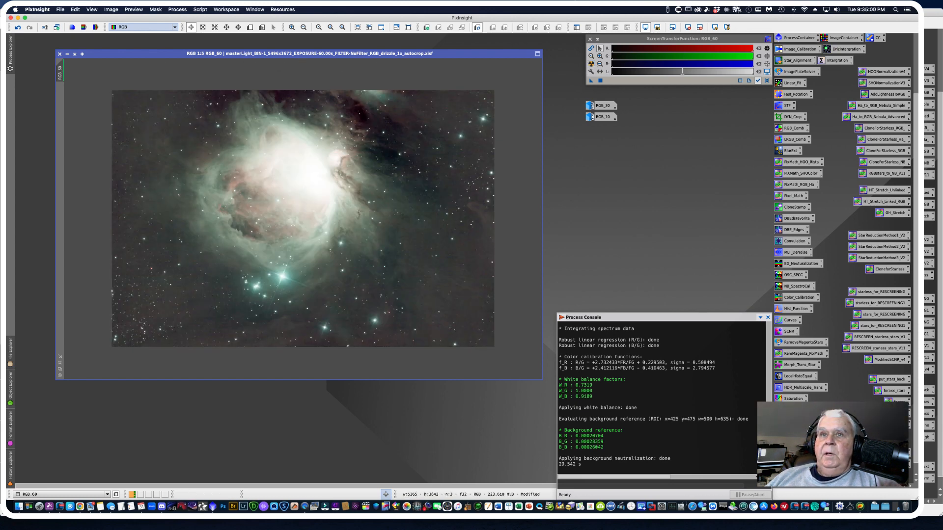
{"action": "left_click_drag", "start_coordinate": [123, 54], "coordinate": [129, 72]}
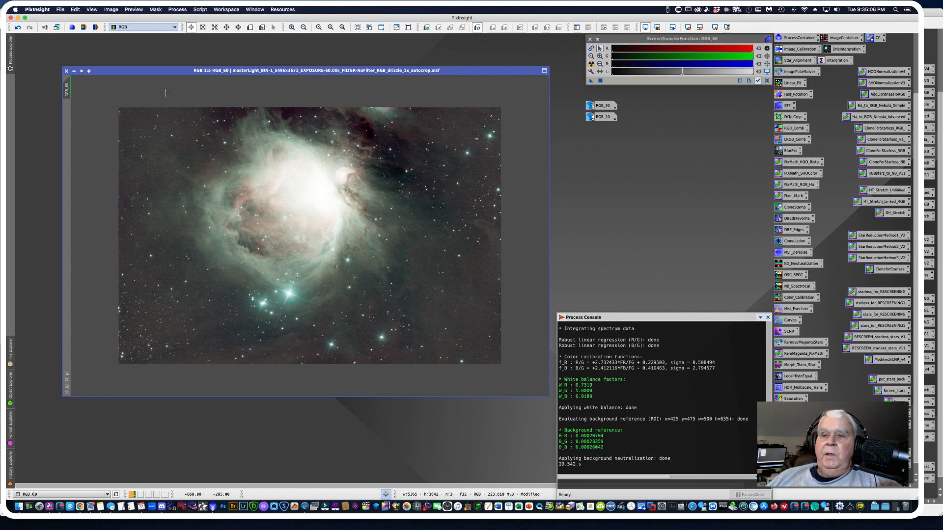
{"action": "left_click", "coordinate": [74, 71]}
Restore the RGB_60 image window and make it the active image
{"action": "mouse_move", "coordinate": [593, 118]}
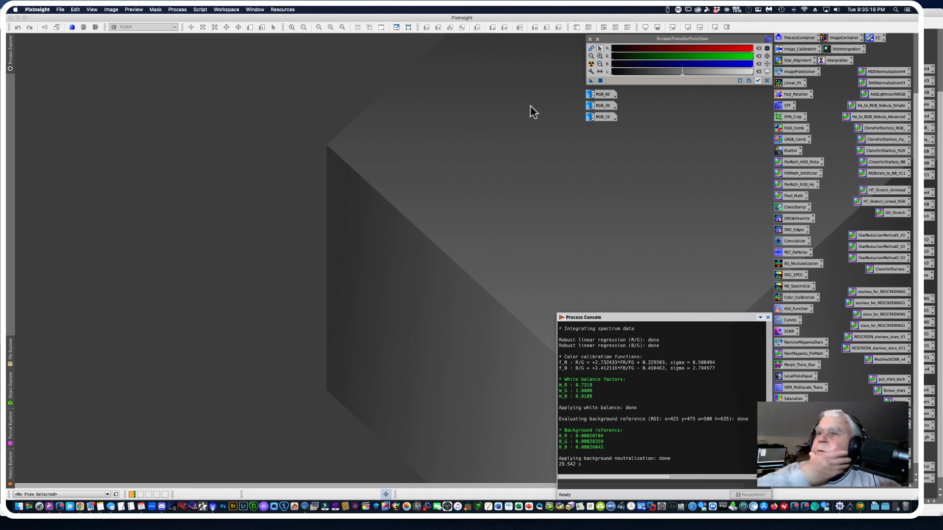
{"action": "double_click", "coordinate": [601, 94]}
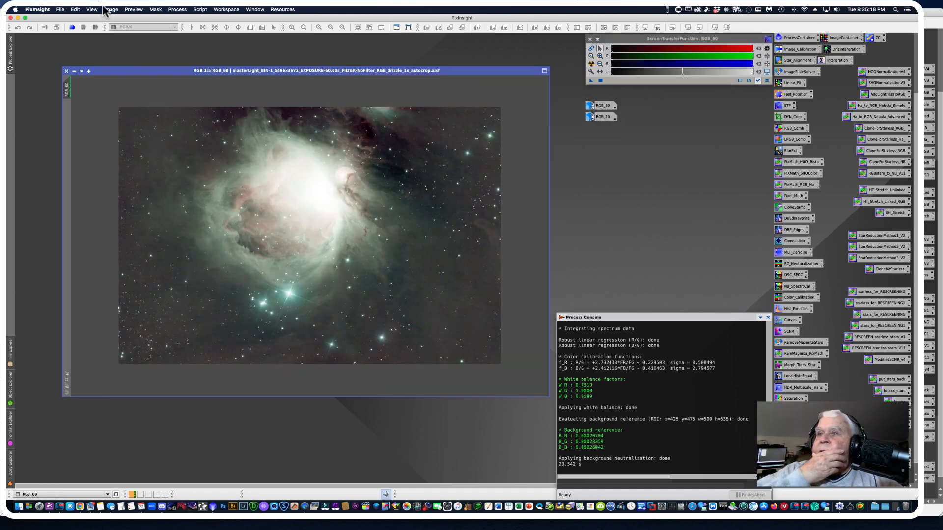
{"action": "left_click", "coordinate": [105, 69]}
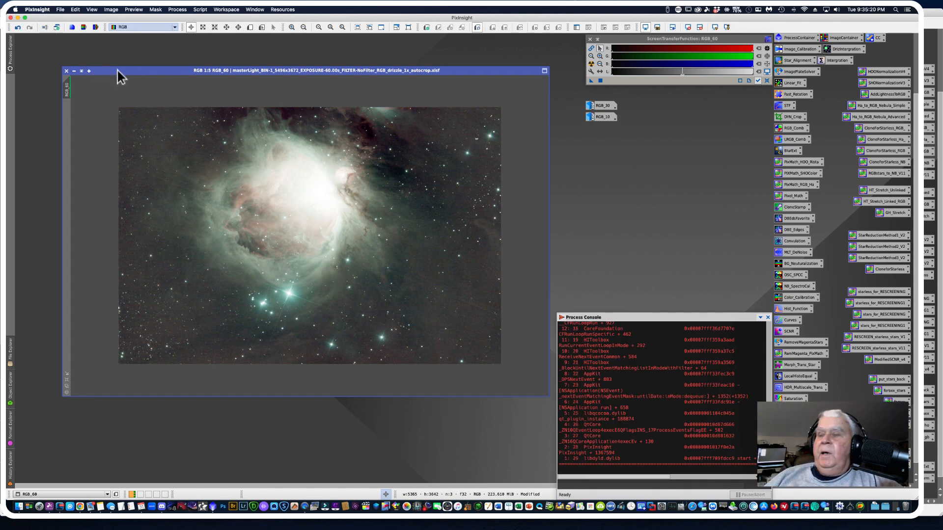
Stretch RGB_60 permanently with the EZ Soft Stretch script, keeping target median 0.20, expand low 0.05 and aggressiveness 5.00
{"action": "left_click", "coordinate": [119, 71]}
{"action": "left_click_drag", "start_coordinate": [119, 70], "coordinate": [84, 59]}
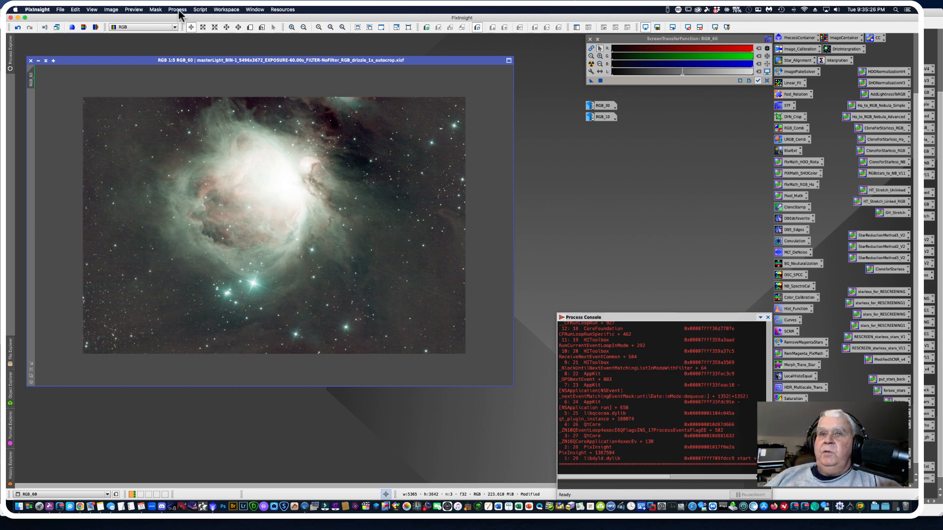
{"action": "left_click", "coordinate": [197, 9]}
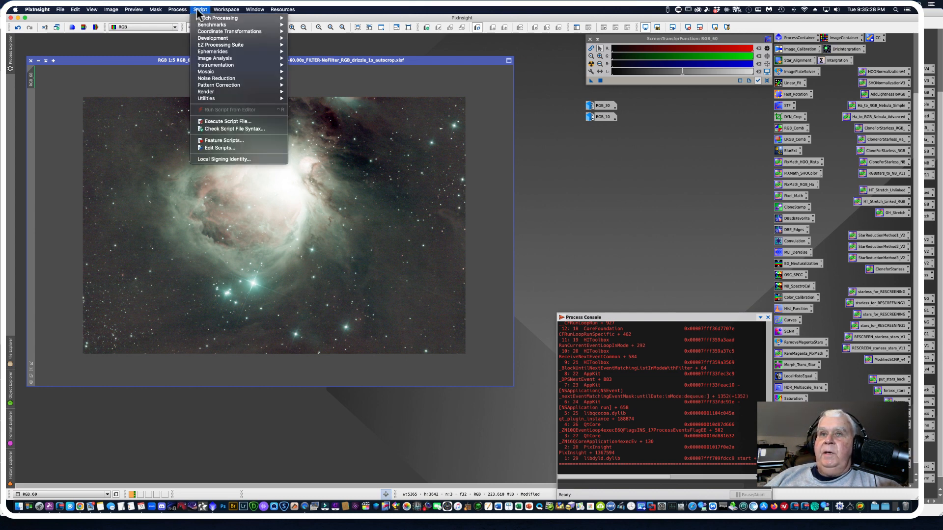
{"action": "mouse_move", "coordinate": [218, 44]}
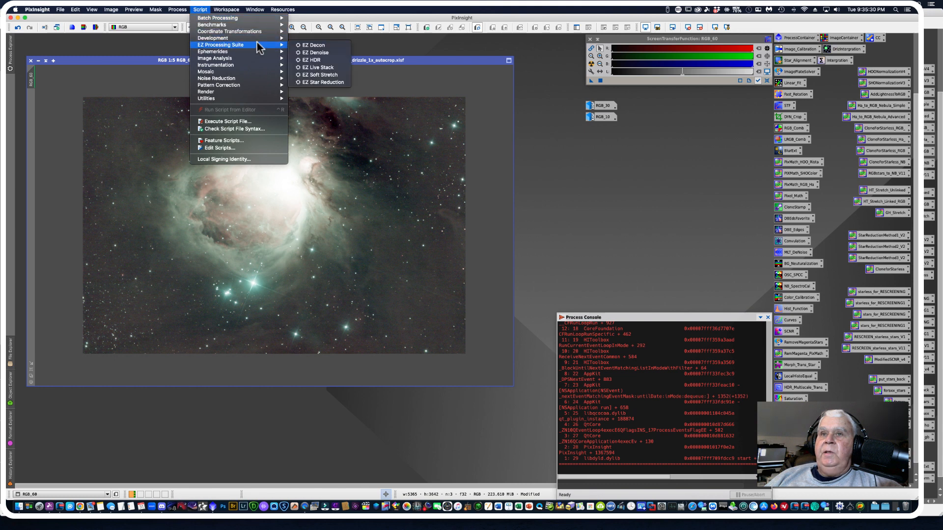
{"action": "left_click", "coordinate": [315, 74]}
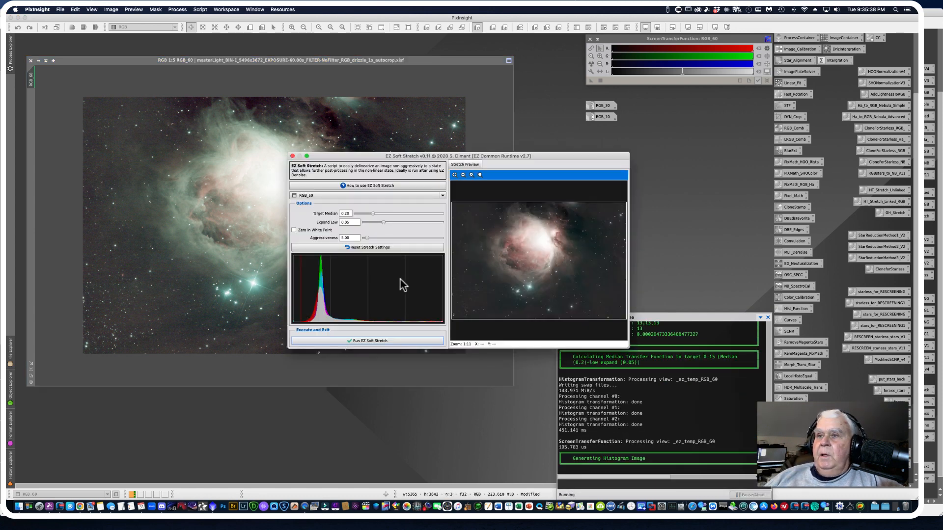
{"action": "left_click_drag", "start_coordinate": [351, 155], "coordinate": [255, 121]}
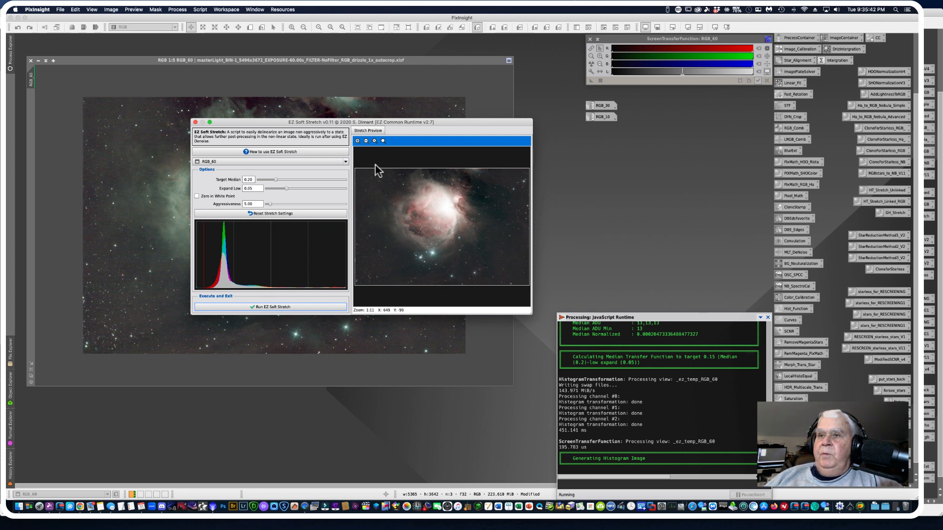
{"action": "left_click", "coordinate": [259, 307]}
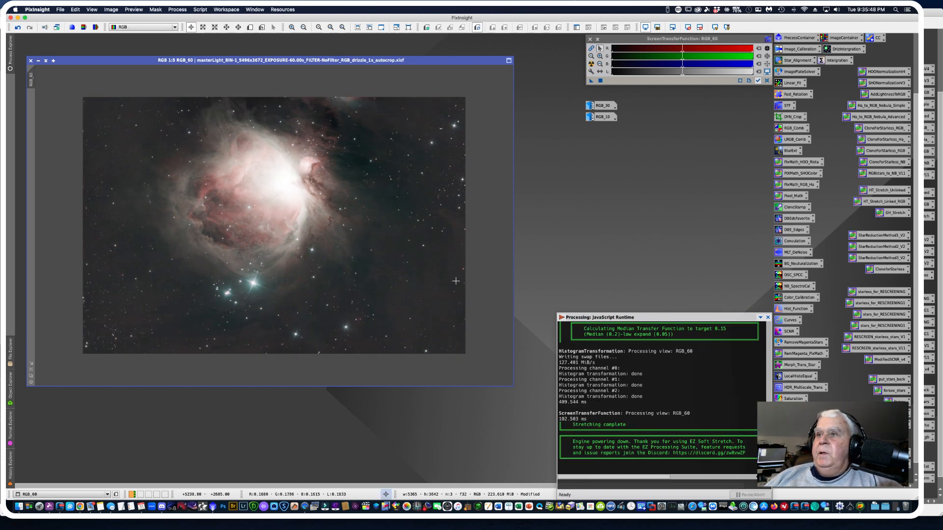
Restore the RGB_30 image window and stretch it with EZ Soft Stretch using the default settings
{"action": "left_click", "coordinate": [605, 105]}
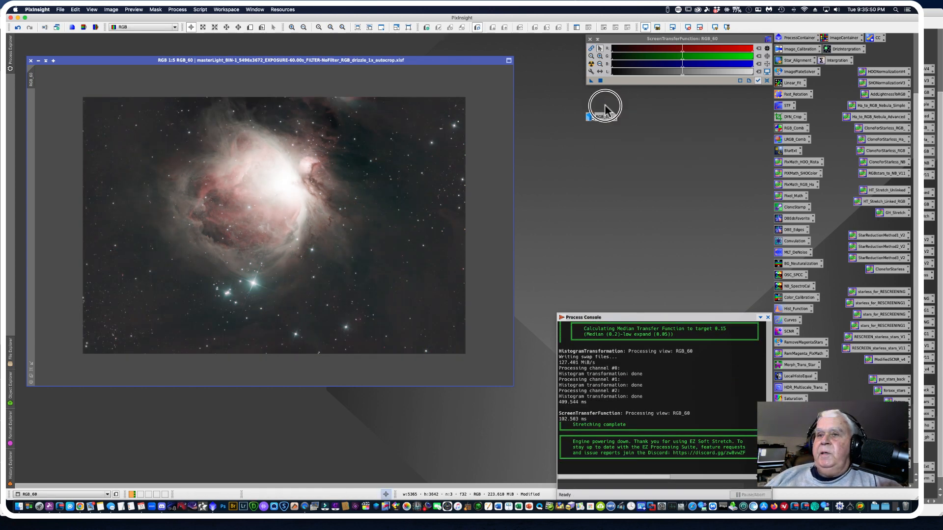
{"action": "left_click", "coordinate": [199, 10]}
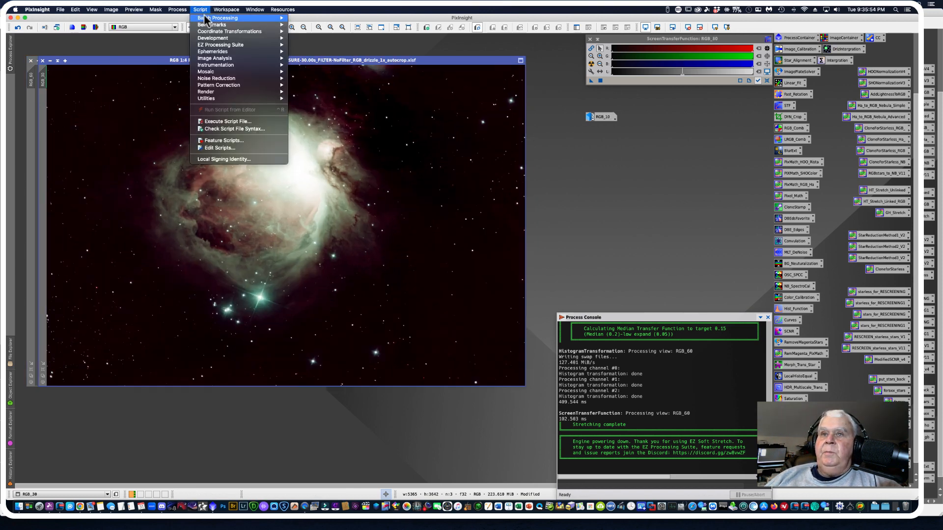
{"action": "mouse_move", "coordinate": [218, 48]}
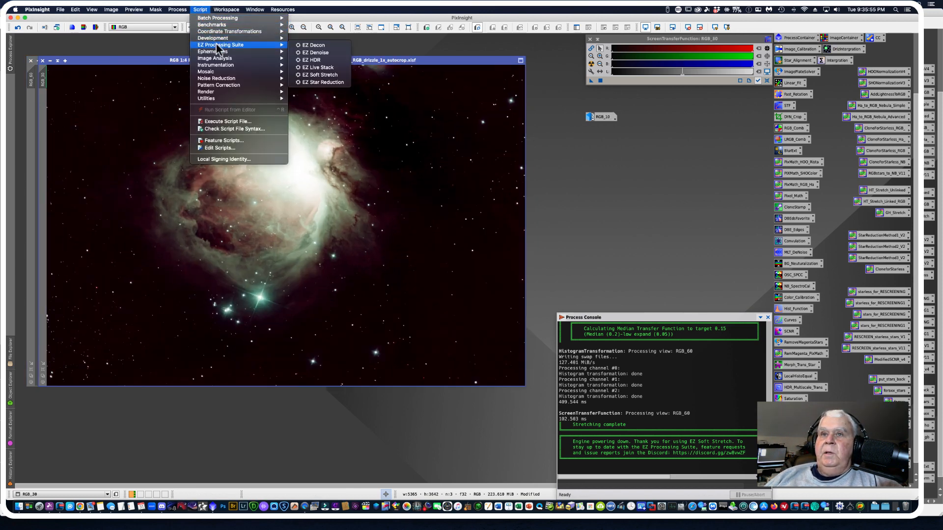
{"action": "left_click", "coordinate": [315, 76]}
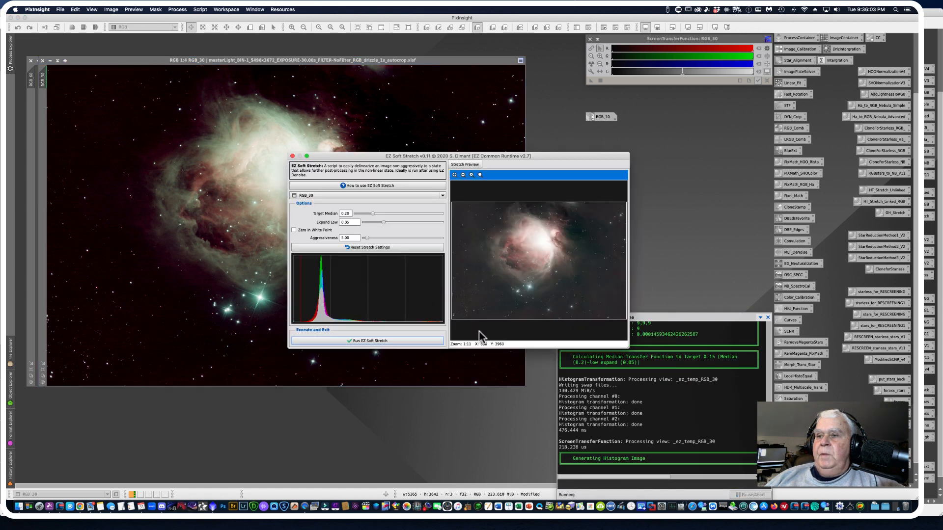
{"action": "left_click", "coordinate": [370, 340]}
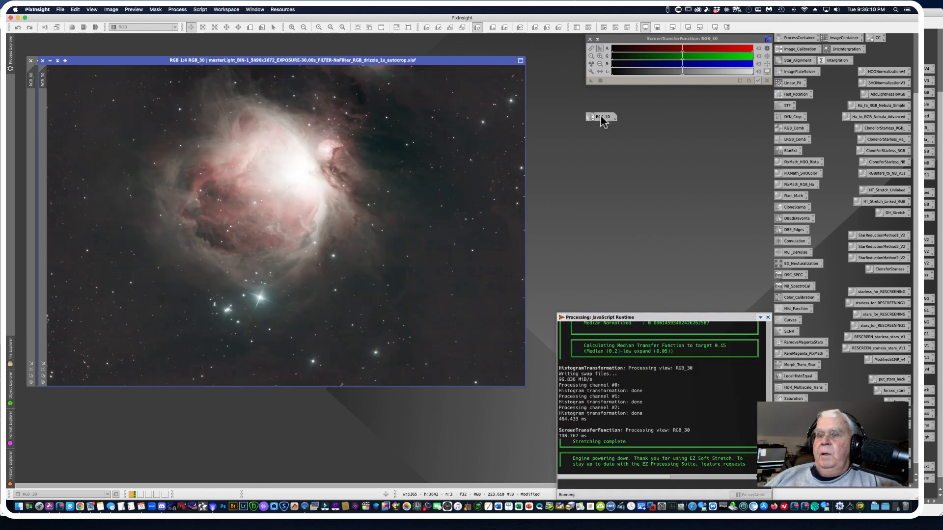
Restore the RGB_10 image window and run EZ Soft Stretch on it with the default settings
{"action": "double_click", "coordinate": [600, 116]}
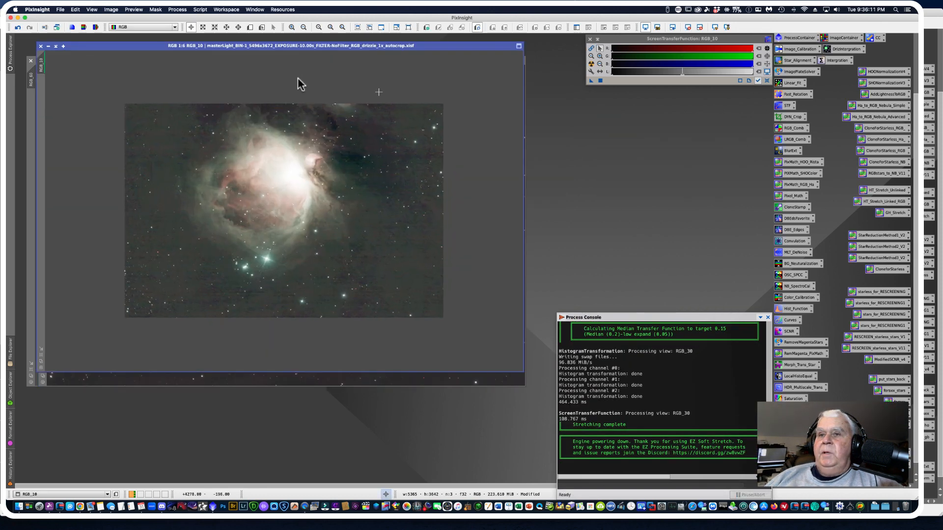
{"action": "left_click", "coordinate": [196, 8]}
{"action": "mouse_move", "coordinate": [199, 51]}
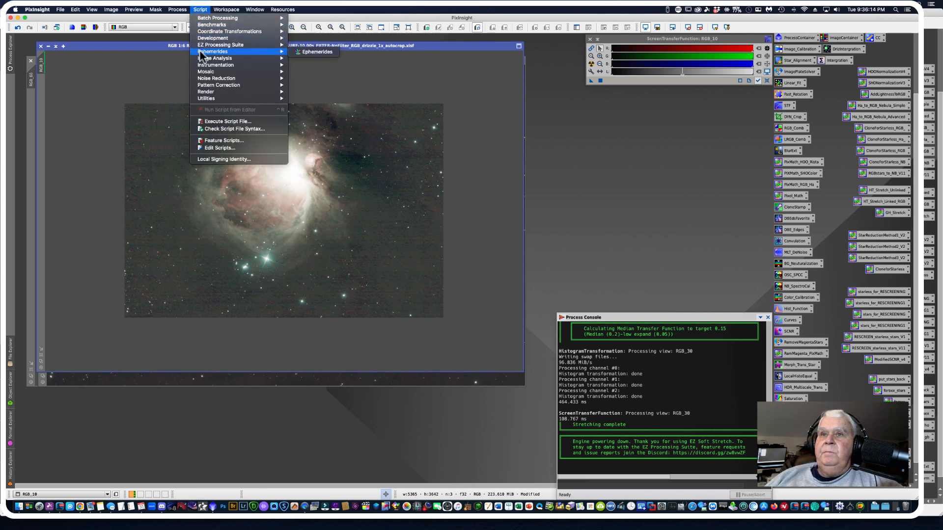
{"action": "left_click", "coordinate": [317, 79]}
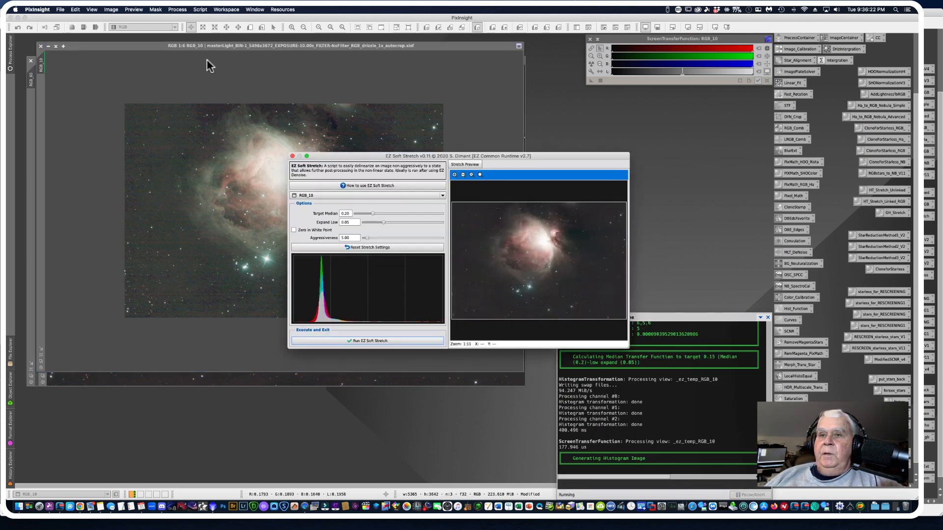
{"action": "left_click", "coordinate": [352, 340]}
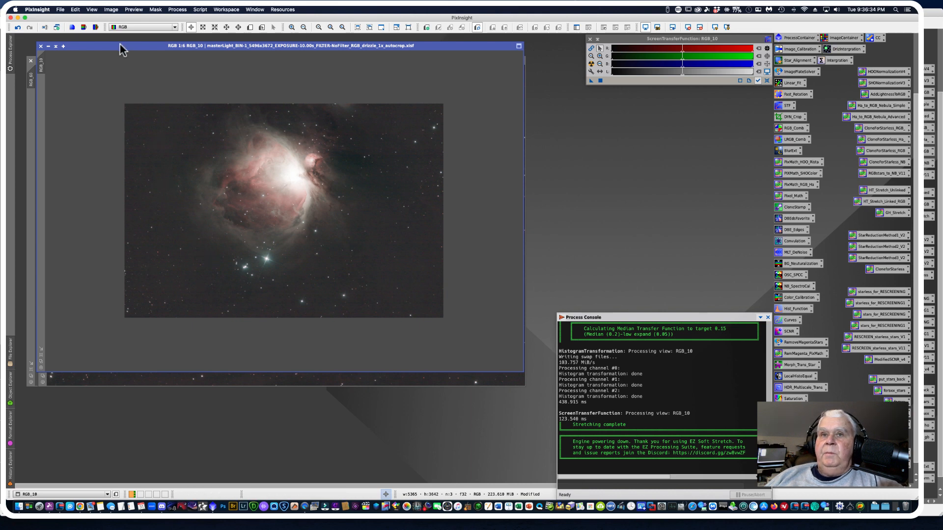
Stagger the RGB_60, RGB_30 and RGB_10 windows to compare their stretched nebula cores, examining RGB_10 at 1:3 zoom
{"action": "left_click_drag", "start_coordinate": [116, 46], "coordinate": [143, 74]}
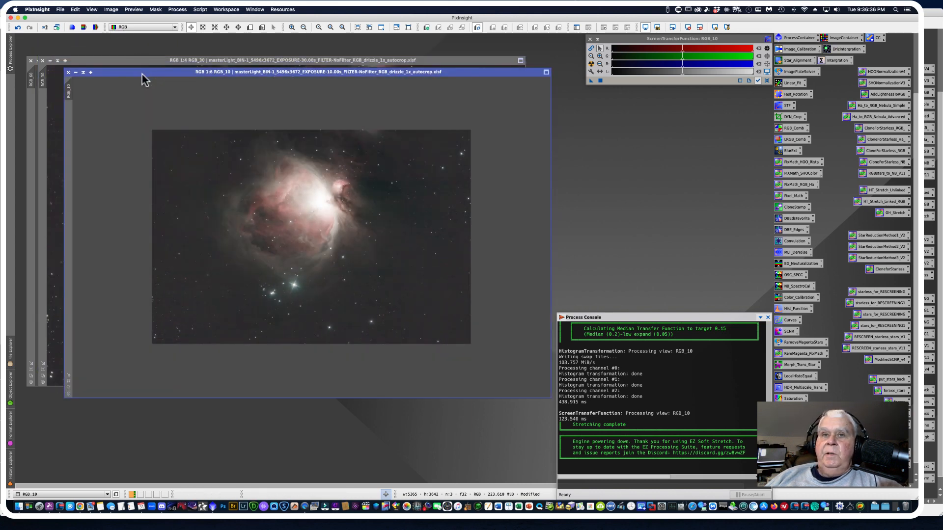
{"action": "left_click", "coordinate": [75, 60]}
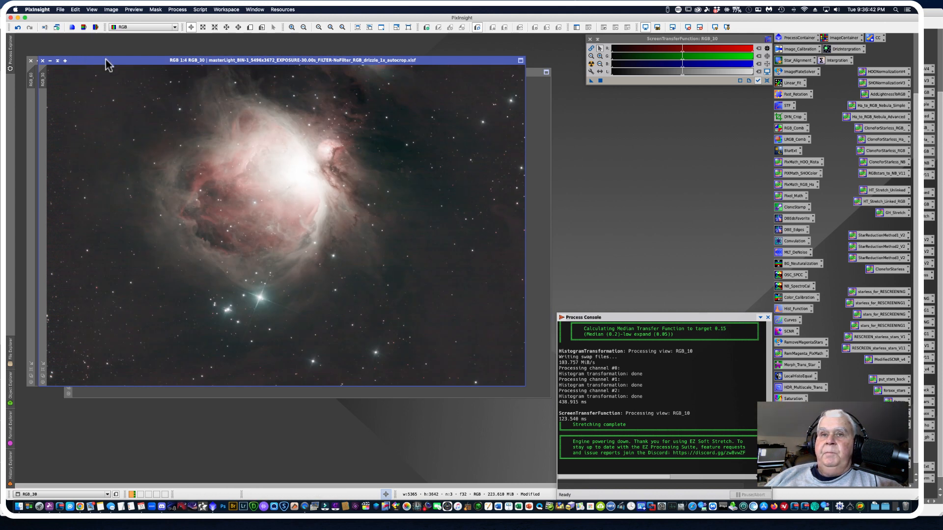
{"action": "left_click", "coordinate": [548, 107]}
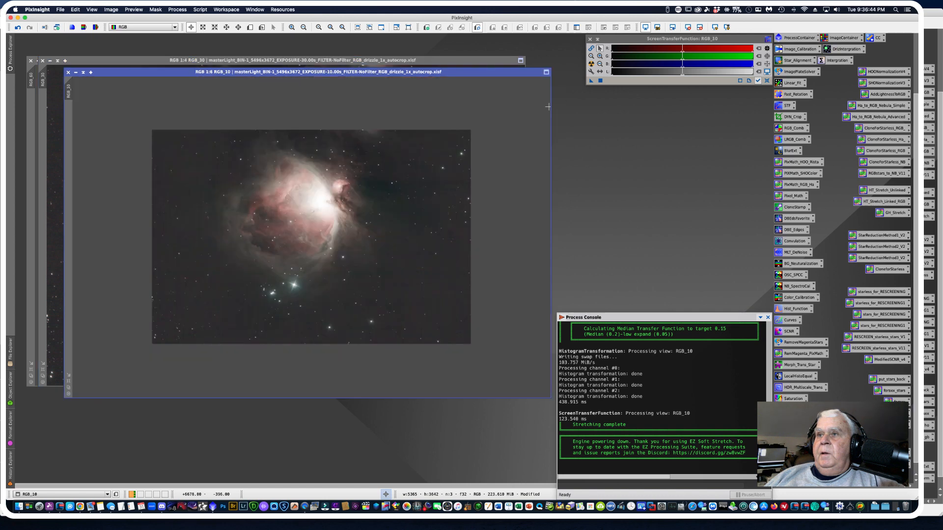
{"action": "left_click_drag", "start_coordinate": [128, 72], "coordinate": [193, 103]}
{"action": "left_click_drag", "start_coordinate": [106, 61], "coordinate": [139, 77]}
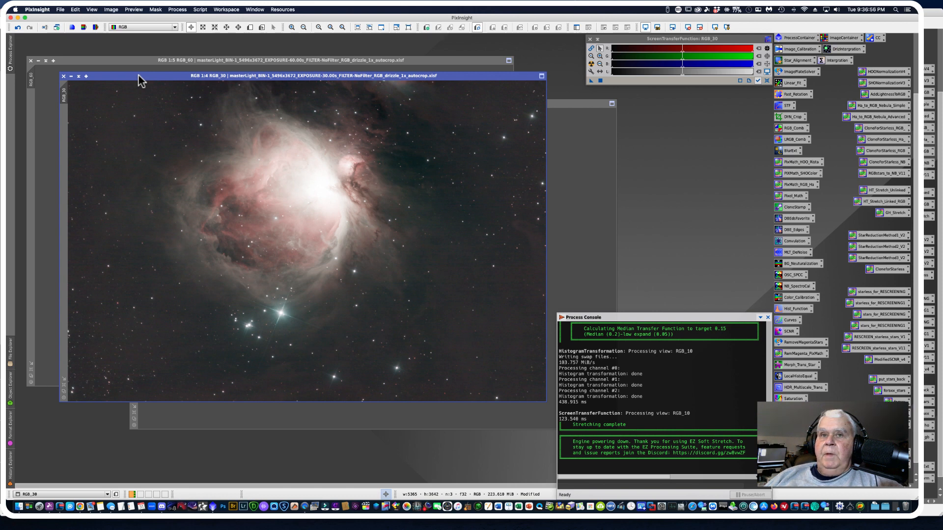
{"action": "left_click", "coordinate": [64, 60]}
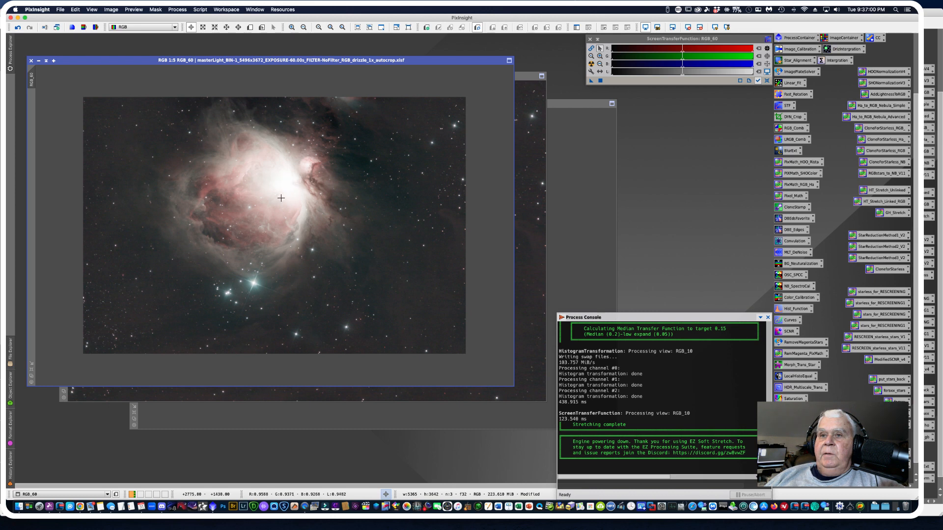
{"action": "left_click", "coordinate": [539, 172]}
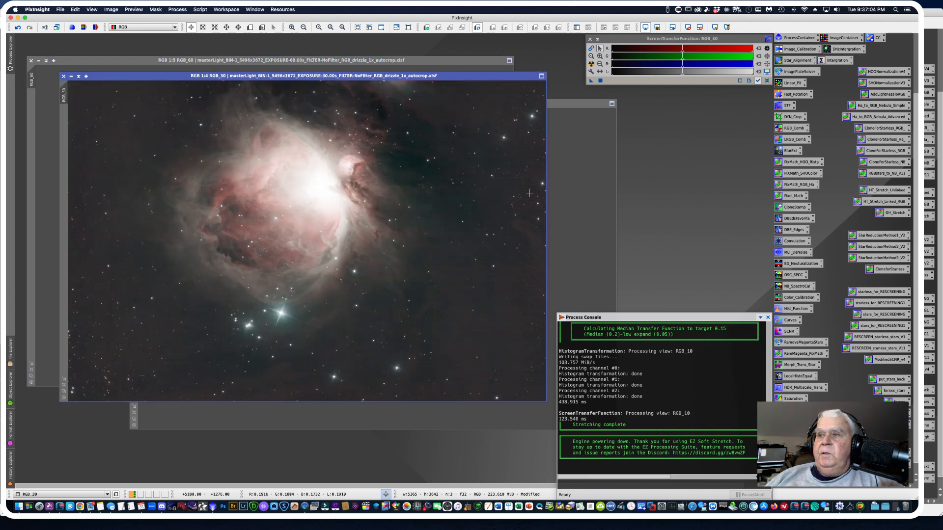
{"action": "left_click", "coordinate": [597, 170]}
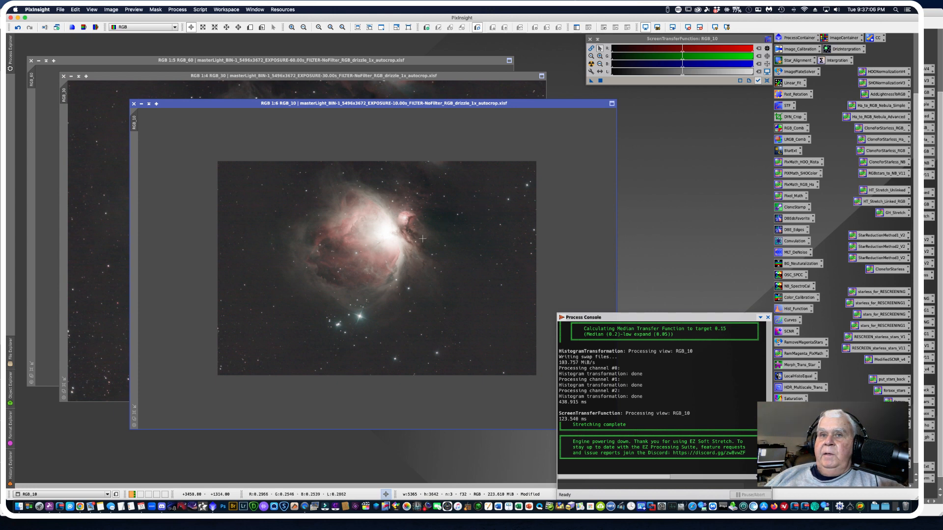
{"action": "scroll", "coordinate": [386, 231], "scroll_direction": "up", "scroll_amount": 3}
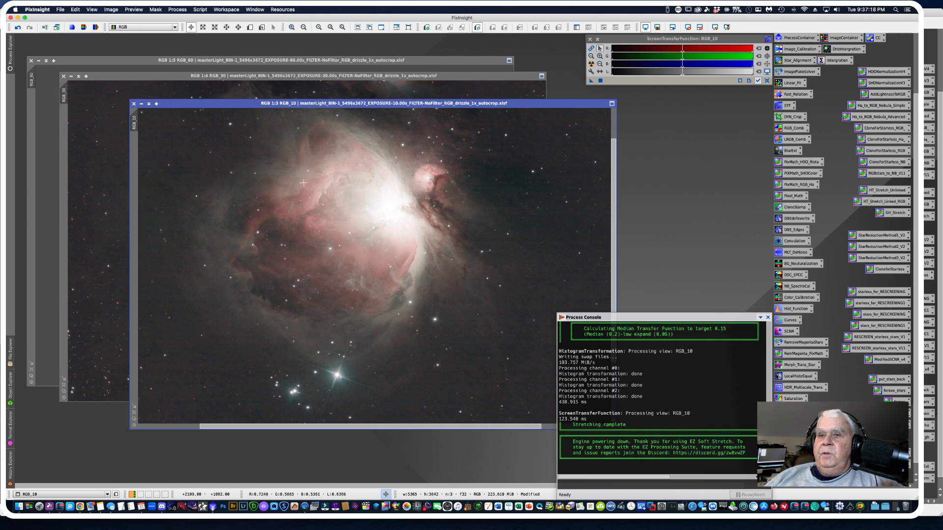
Minimize the RGB_10 and RGB_30 image windows, leaving RGB_60 open on the workspace
{"action": "left_click_drag", "start_coordinate": [232, 104], "coordinate": [203, 97]}
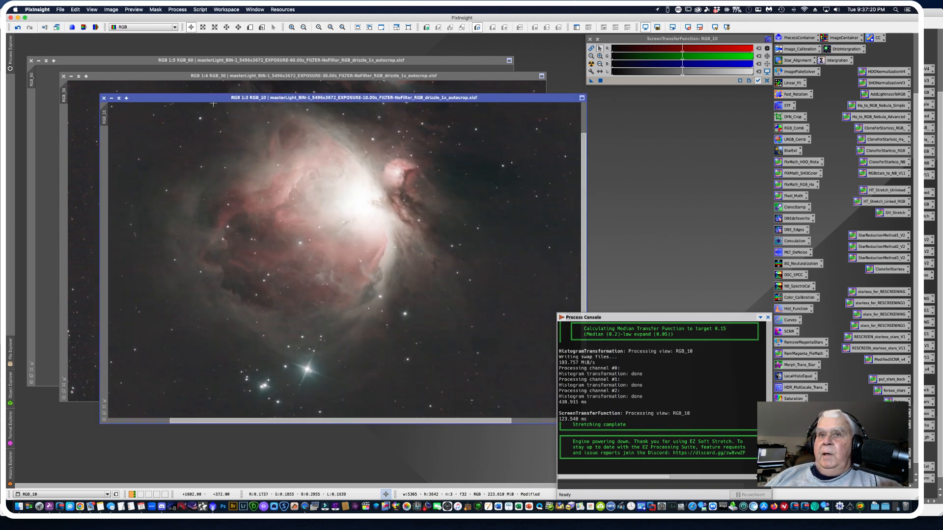
{"action": "left_click", "coordinate": [112, 99]}
{"action": "left_click", "coordinate": [71, 76]}
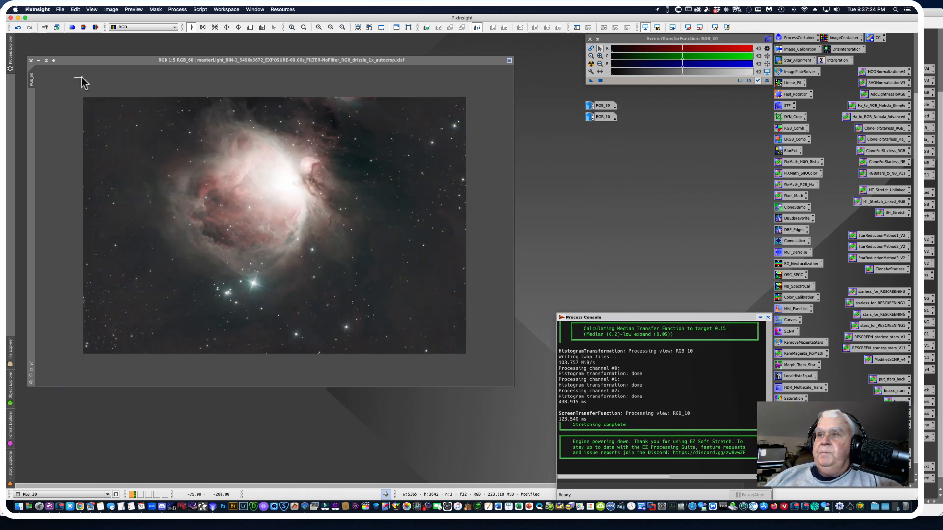
Extract the lightness channel from the RGB_60 image and park it as an icon below the RGB_30 and RGB_10 icons
{"action": "left_click_drag", "start_coordinate": [133, 60], "coordinate": [210, 77]}
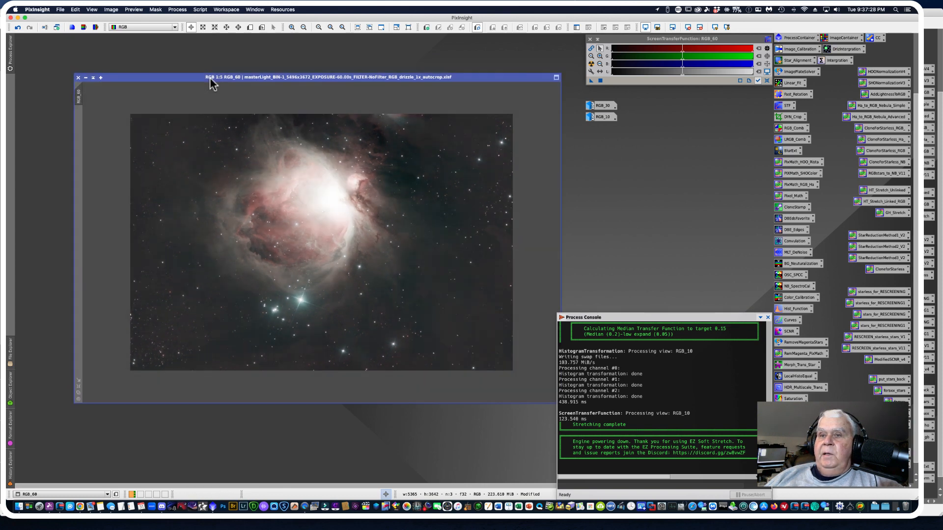
{"action": "left_click", "coordinate": [84, 27]}
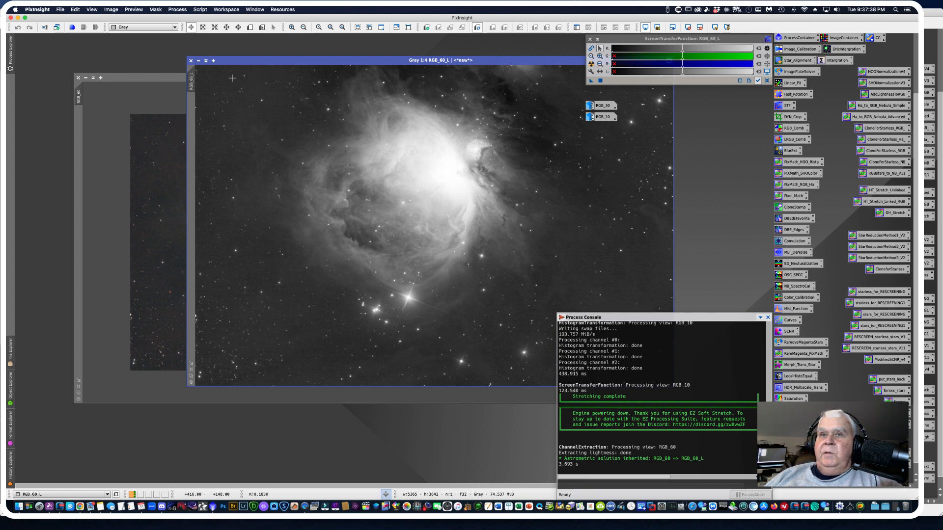
{"action": "left_click", "coordinate": [198, 60]}
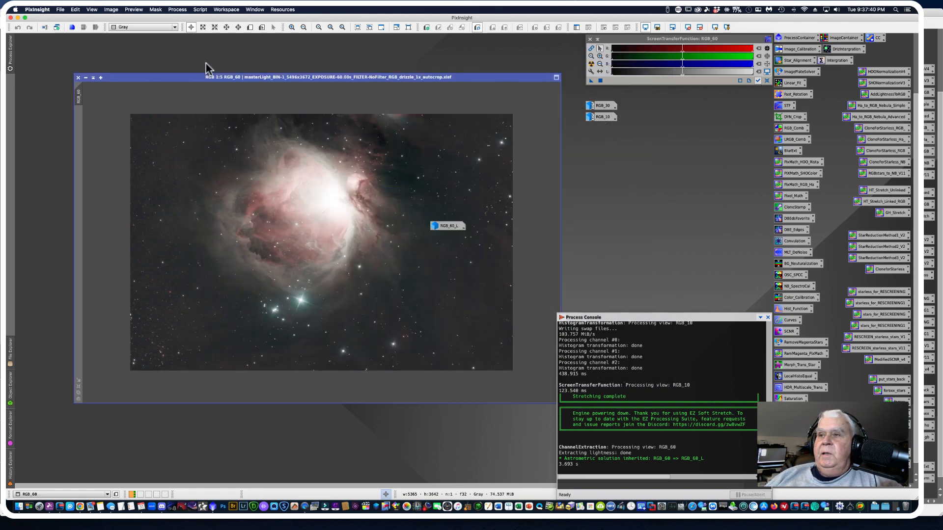
{"action": "left_click_drag", "start_coordinate": [445, 226], "coordinate": [602, 163]}
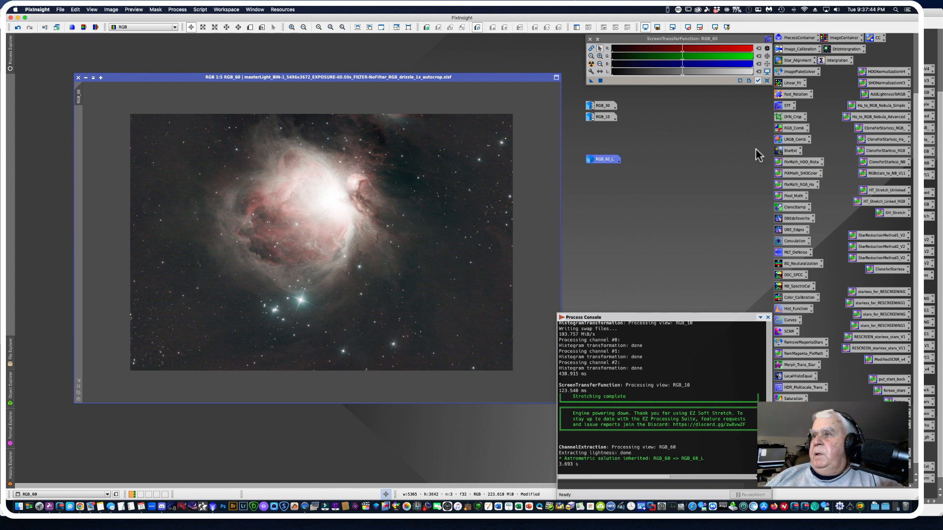
Set up LRGBCombination with the R, G and B channels disabled and RGB_60_L as the luminance source
{"action": "double_click", "coordinate": [791, 140]}
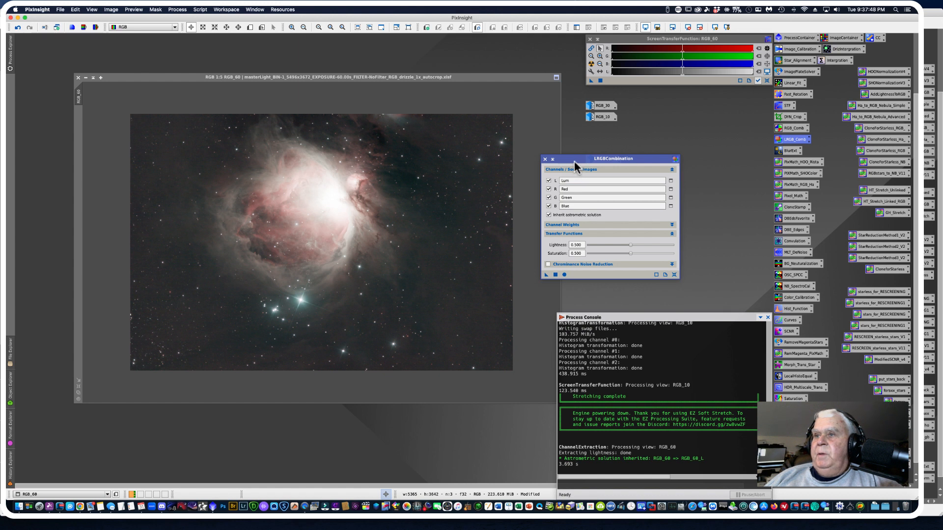
{"action": "left_click_drag", "start_coordinate": [574, 161], "coordinate": [555, 184]}
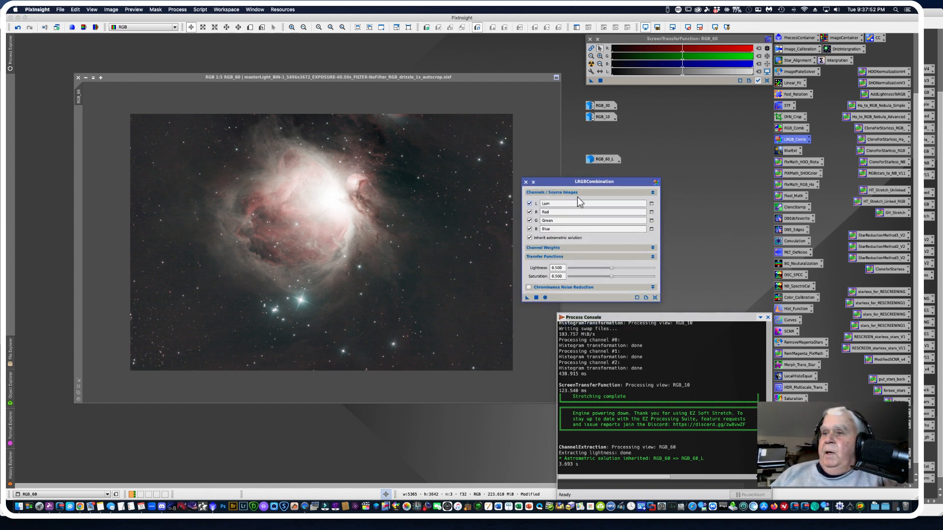
{"action": "left_click", "coordinate": [529, 212]}
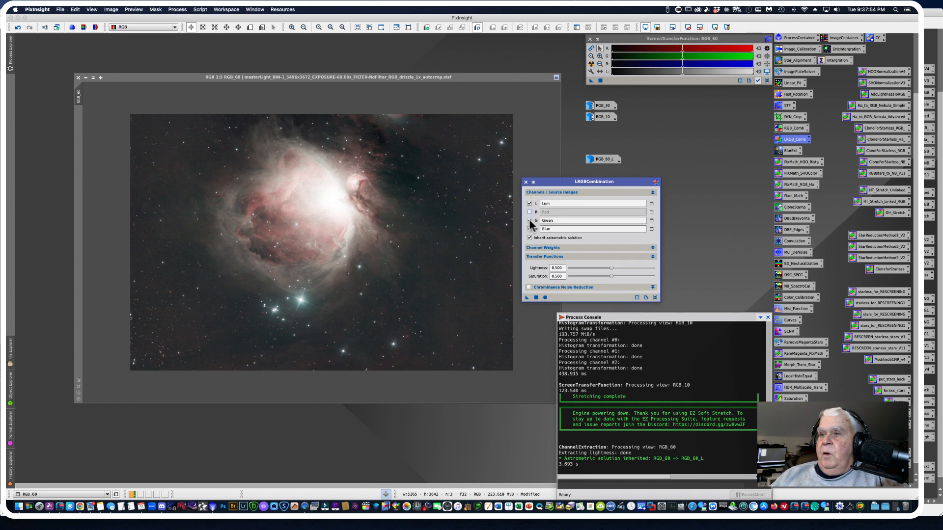
{"action": "left_click", "coordinate": [530, 220]}
{"action": "left_click", "coordinate": [529, 229]}
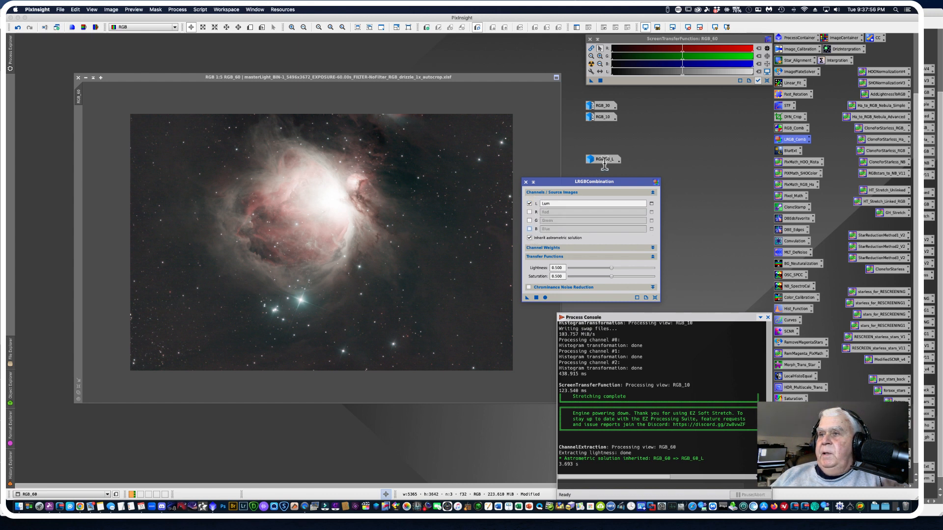
{"action": "left_click_drag", "start_coordinate": [602, 159], "coordinate": [572, 205]}
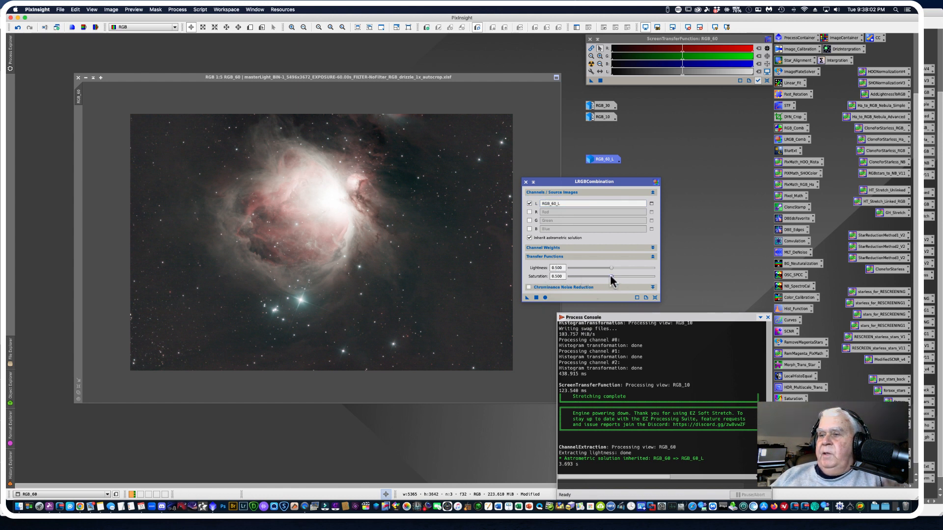
Set the LRGBCombination saturation to 0.320 and apply the process twice to the RGB_60 image
{"action": "left_click_drag", "start_coordinate": [611, 276], "coordinate": [596, 276]}
{"action": "left_click_drag", "start_coordinate": [526, 298], "coordinate": [313, 264]}
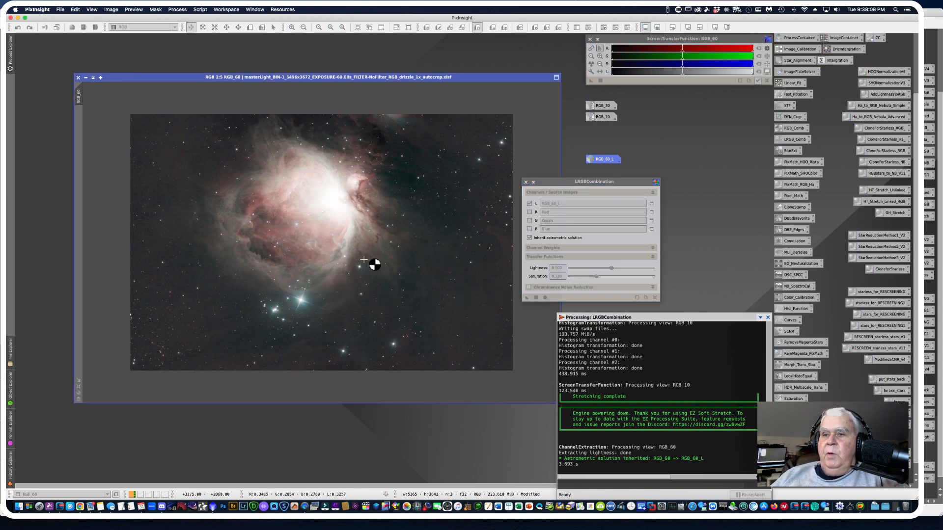
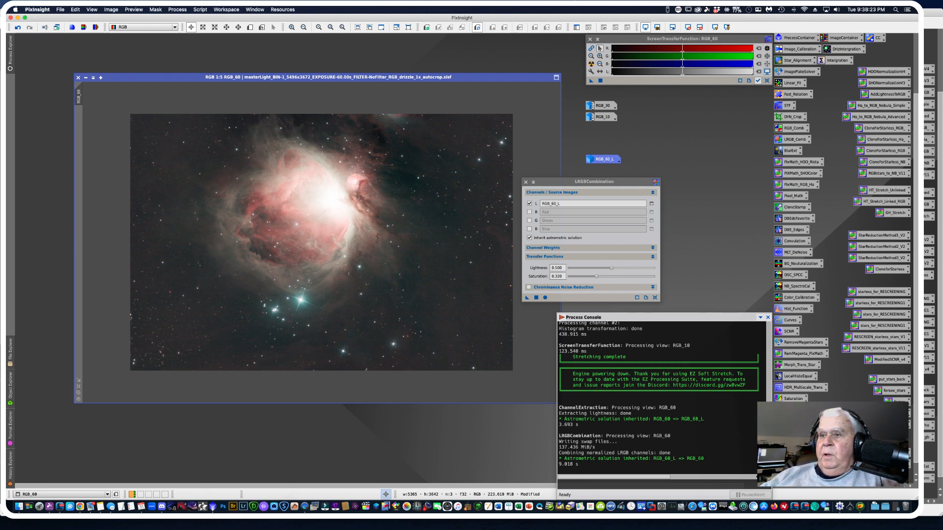
{"action": "left_click_drag", "start_coordinate": [527, 298], "coordinate": [264, 290]}
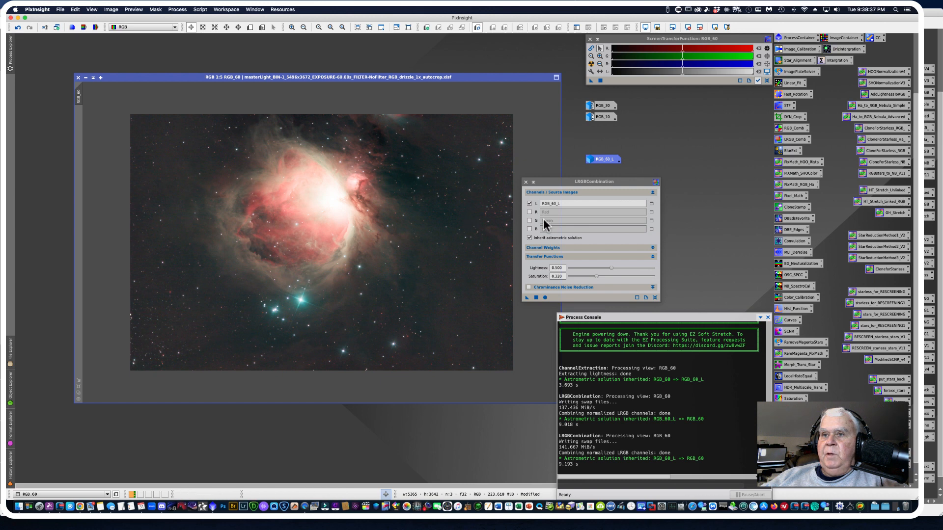
{"action": "left_click", "coordinate": [526, 182]}
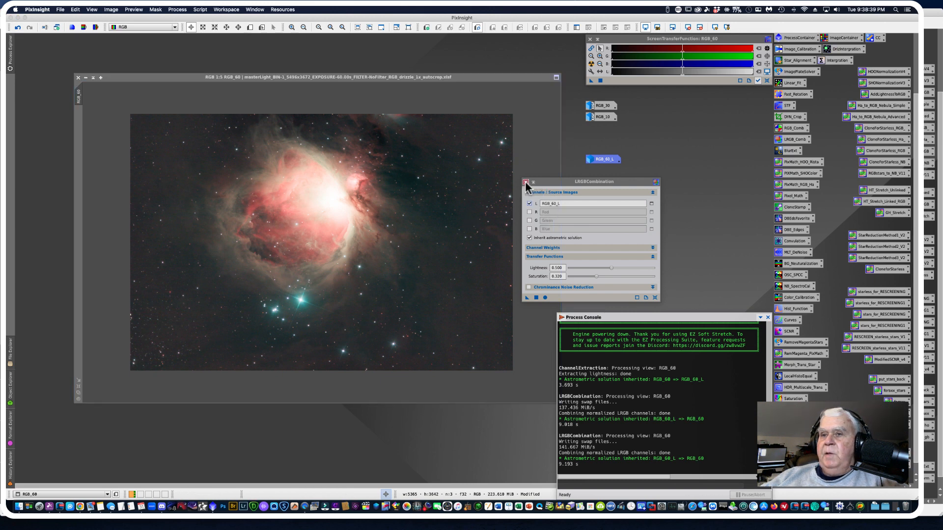
Reposition the RGB_60 image and its lightness icon on the workspace, and inspect the nebula's colour at closer magnification
{"action": "left_click_drag", "start_coordinate": [123, 77], "coordinate": [83, 55]}
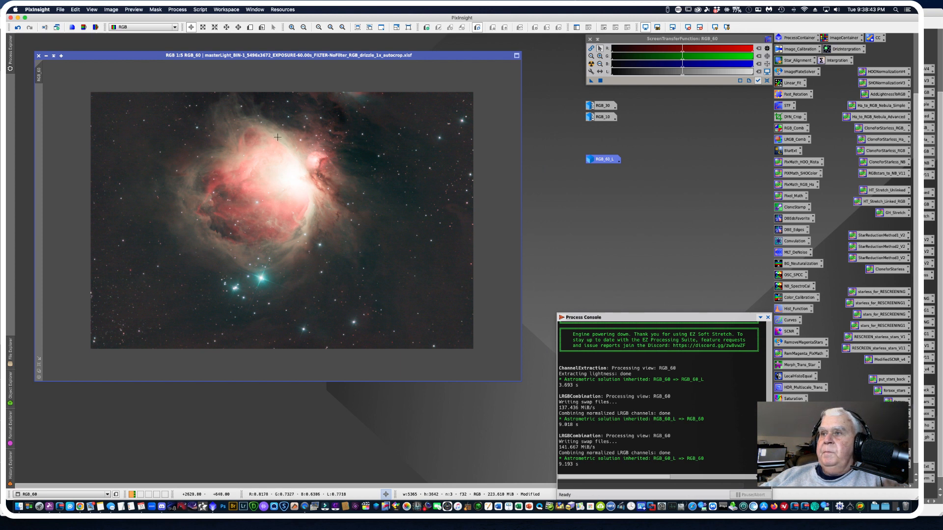
{"action": "left_click_drag", "start_coordinate": [601, 159], "coordinate": [689, 92]}
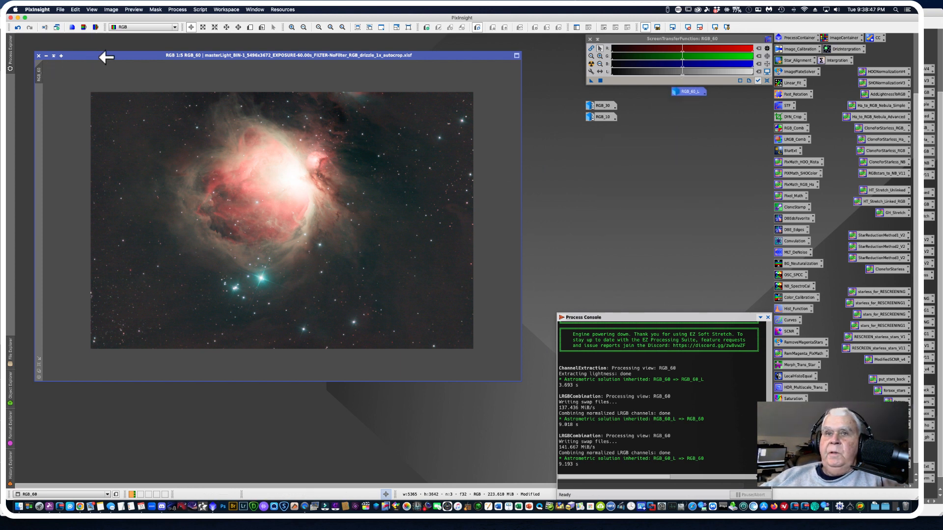
{"action": "left_click_drag", "start_coordinate": [107, 58], "coordinate": [116, 55]}
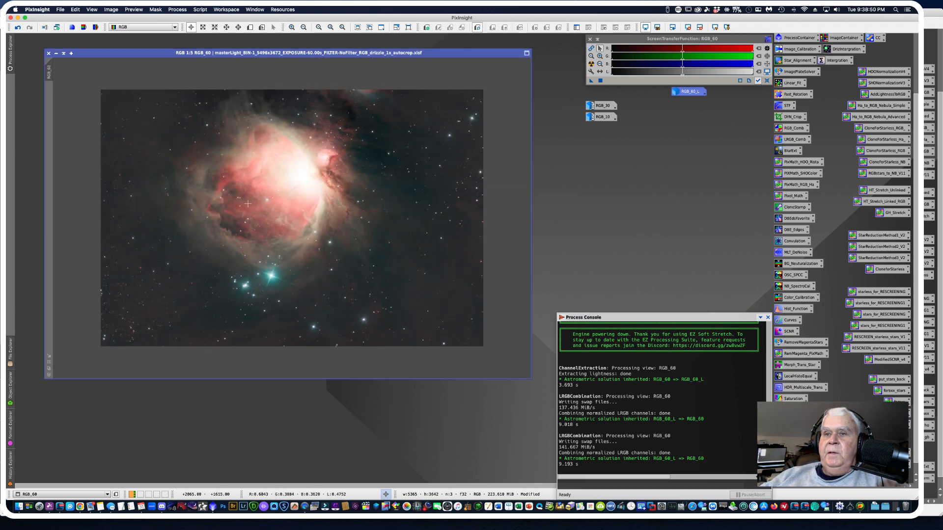
{"action": "scroll", "coordinate": [248, 203], "scroll_direction": "up", "scroll_amount": 2}
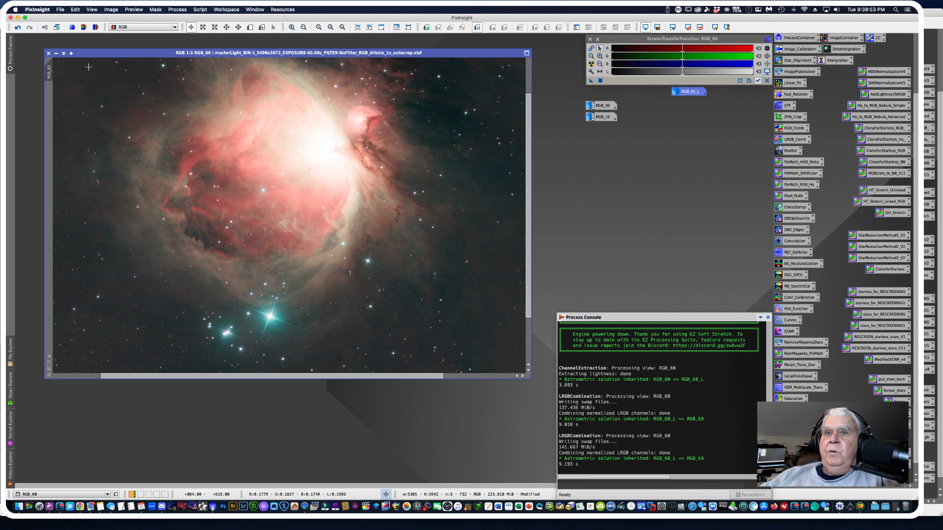
{"action": "scroll", "coordinate": [222, 154], "scroll_direction": "down", "scroll_amount": 2}
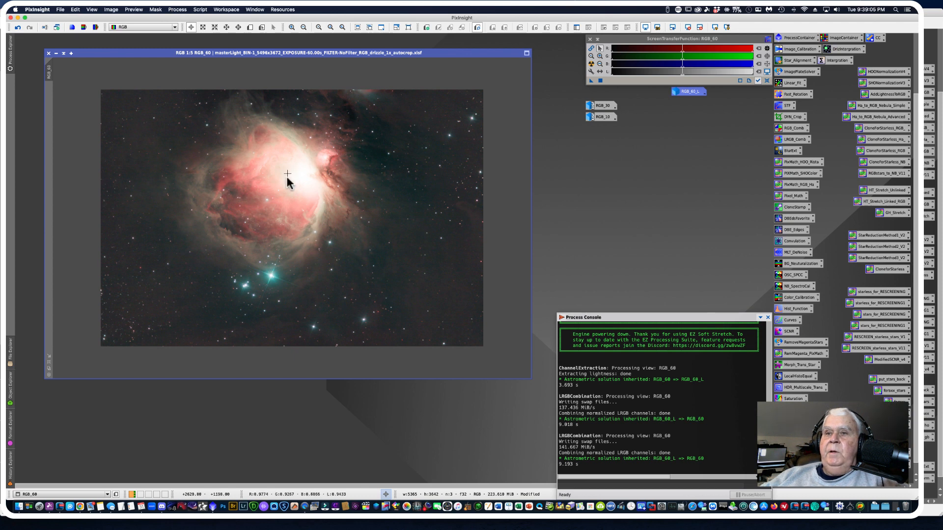
Open the RGB_10 image on the workspace and reduce RGB_60 to an icon
{"action": "double_click", "coordinate": [598, 117]}
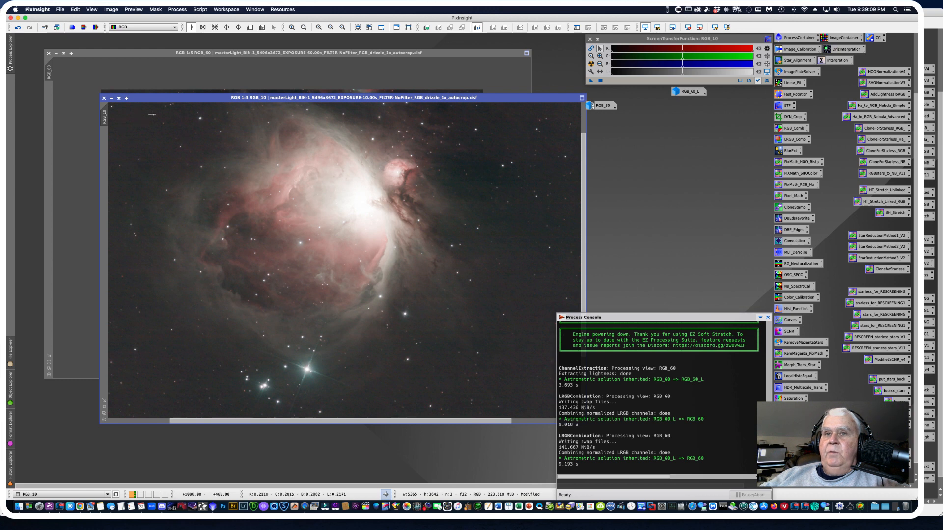
{"action": "left_click_drag", "start_coordinate": [178, 97], "coordinate": [158, 83]}
{"action": "left_click", "coordinate": [55, 53]}
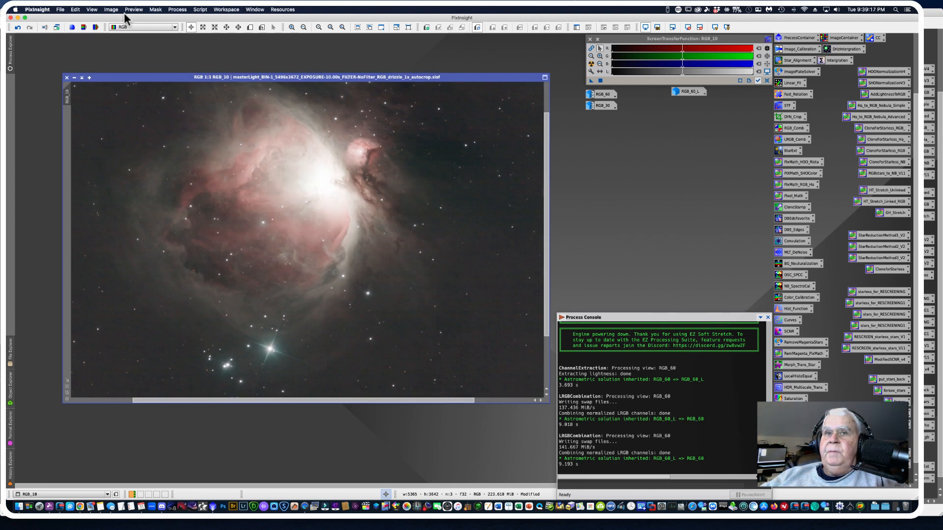
Extract the lightness channel from RGB_10 and park it as an icon below the RGB_60_L icon
{"action": "left_click", "coordinate": [83, 28]}
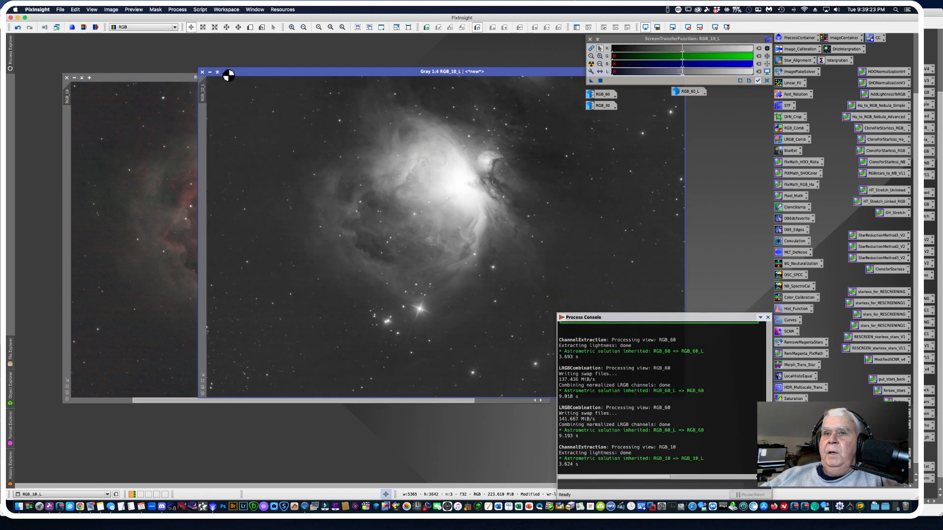
{"action": "left_click", "coordinate": [210, 73]}
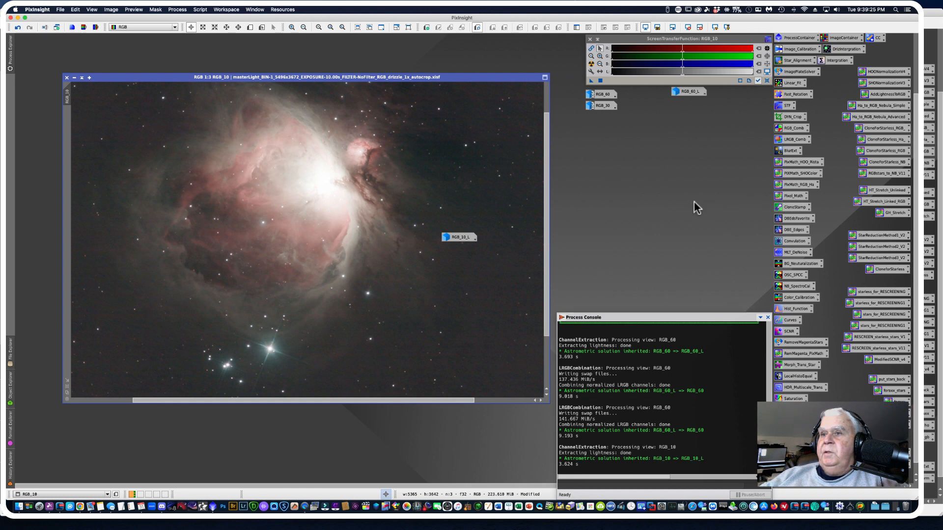
{"action": "left_click_drag", "start_coordinate": [460, 238], "coordinate": [689, 112]}
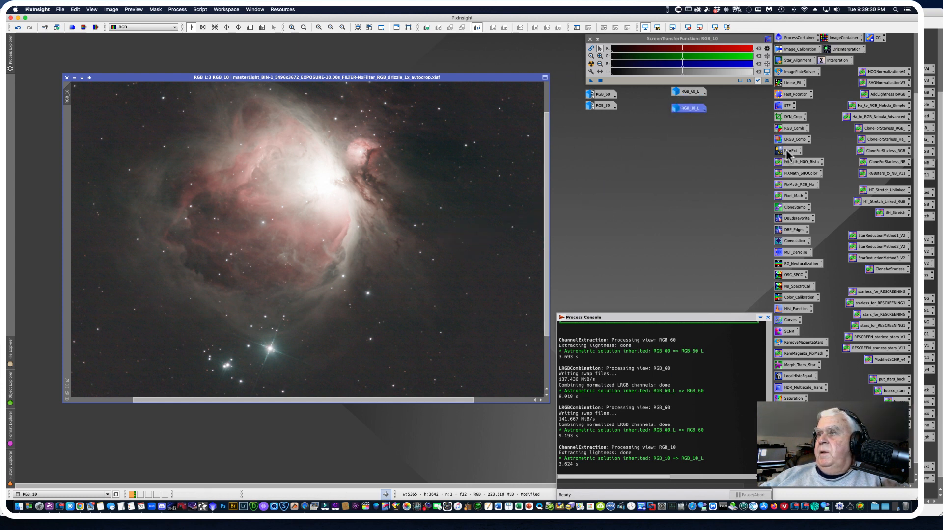
Set up LRGBCombination again with RGB_10_L as the luminance source and the R, G and B channels disabled
{"action": "double_click", "coordinate": [793, 140]}
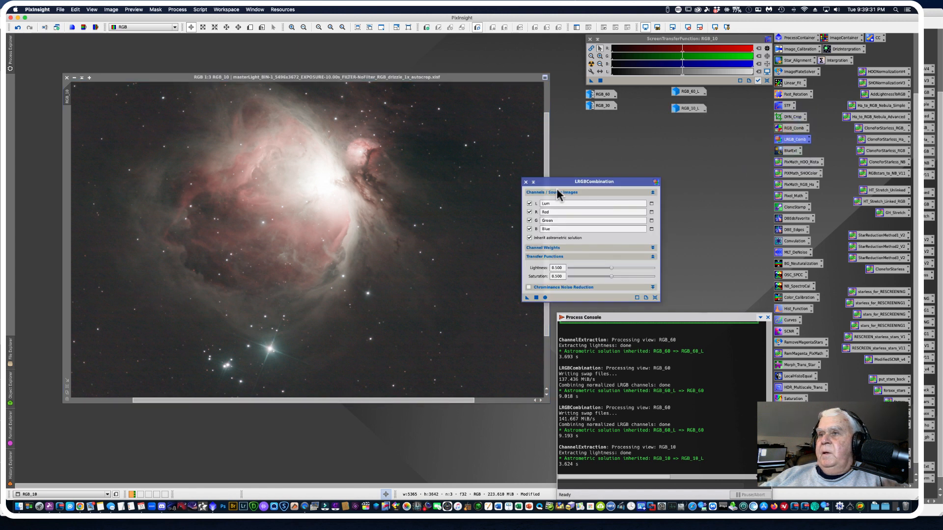
{"action": "left_click_drag", "start_coordinate": [559, 181], "coordinate": [645, 161]}
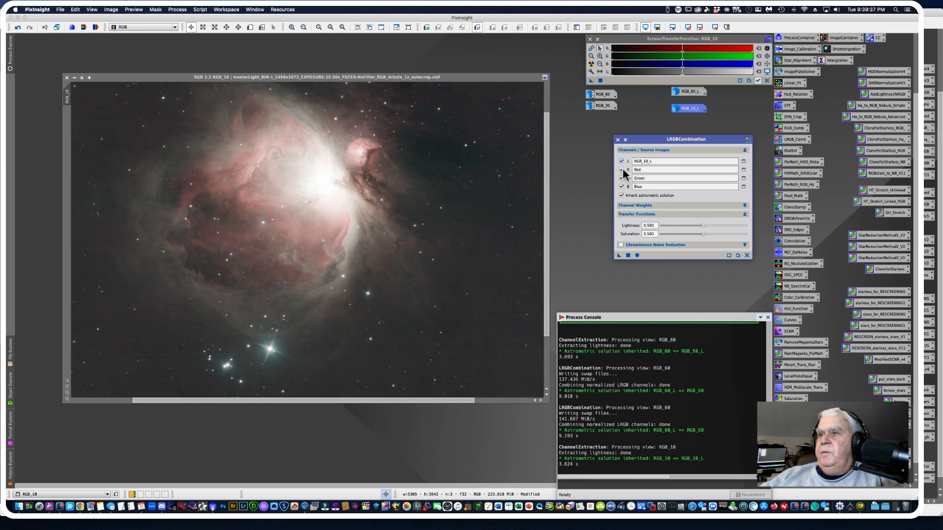
{"action": "left_click", "coordinate": [621, 169]}
{"action": "left_click", "coordinate": [621, 177]}
{"action": "left_click", "coordinate": [621, 187]}
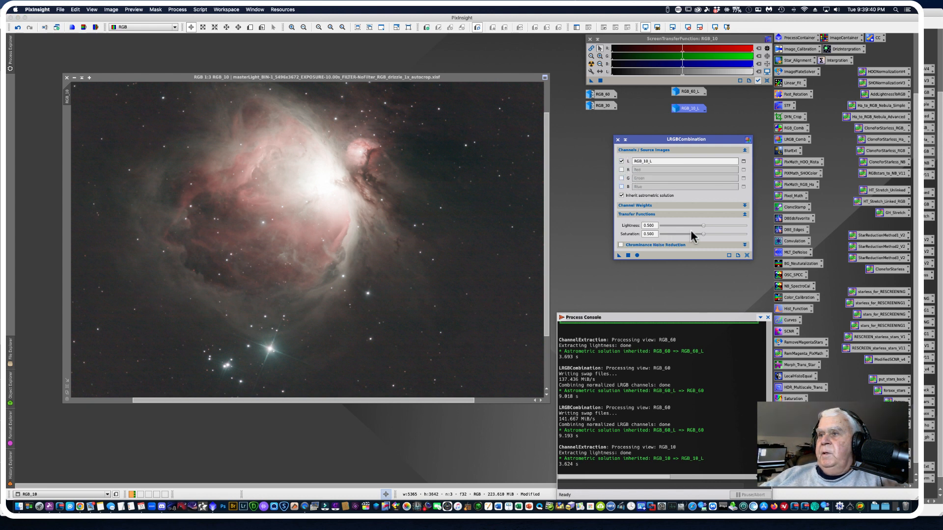
Set the saturation to 0.320 and apply LRGBCombination twice to the RGB_10 image
{"action": "left_click_drag", "start_coordinate": [703, 234], "coordinate": [689, 234]}
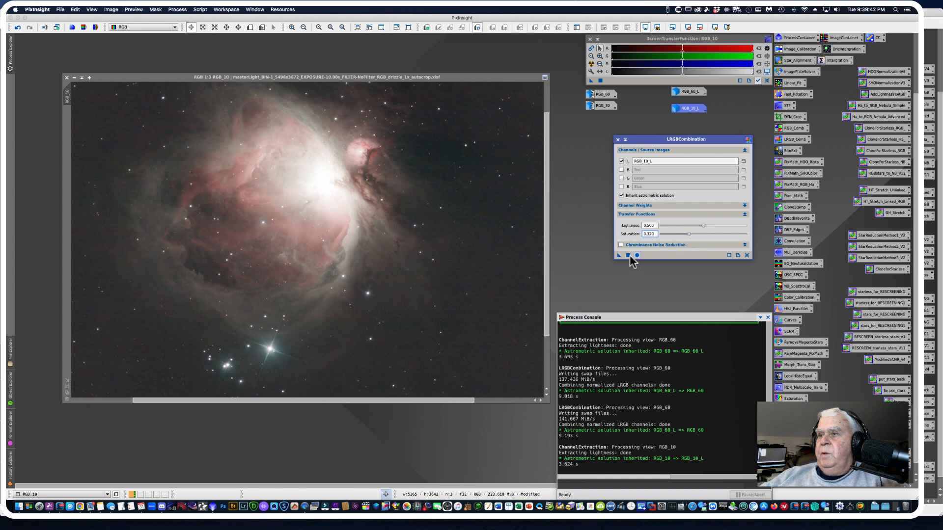
{"action": "left_click_drag", "start_coordinate": [615, 256], "coordinate": [338, 280]}
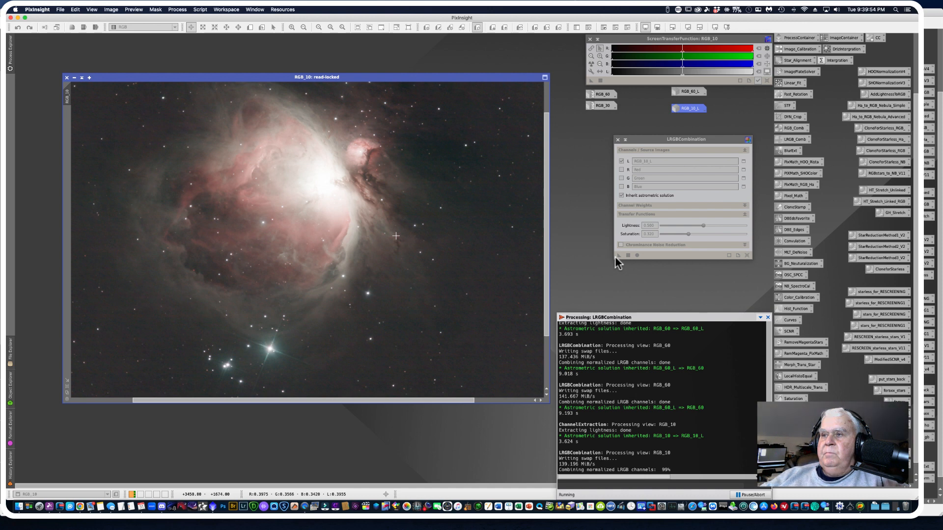
{"action": "left_click", "coordinate": [619, 256]}
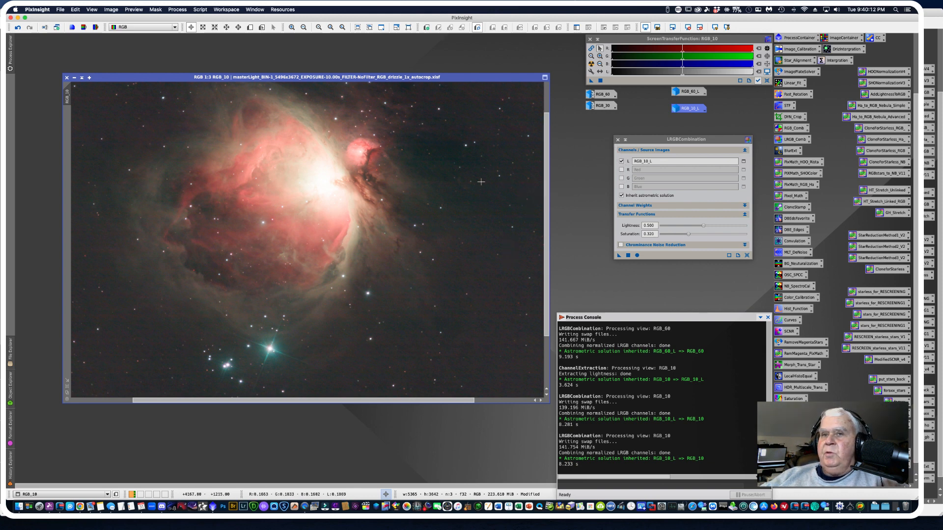
Swap the open image from RGB_10 to RGB_30 and extract the lightness channel of RGB_30 as a minimized image
{"action": "left_click", "coordinate": [74, 78]}
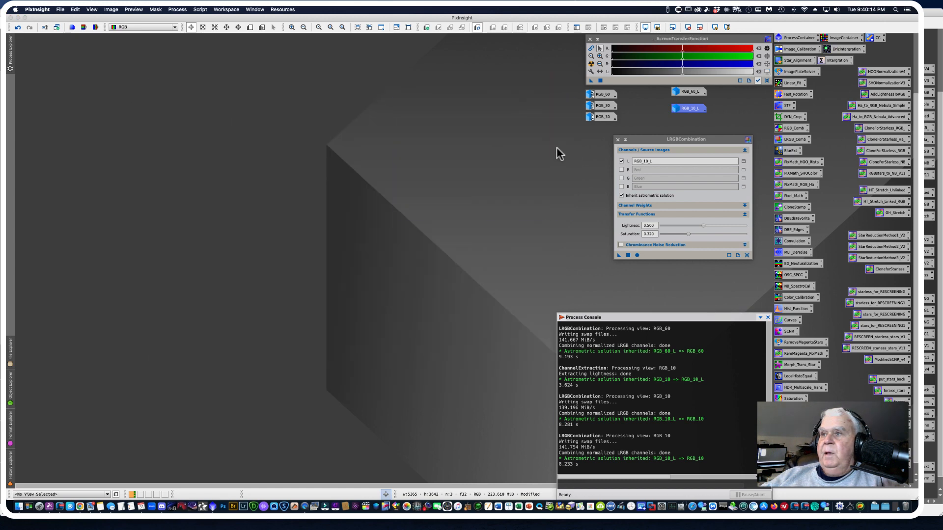
{"action": "double_click", "coordinate": [600, 109]}
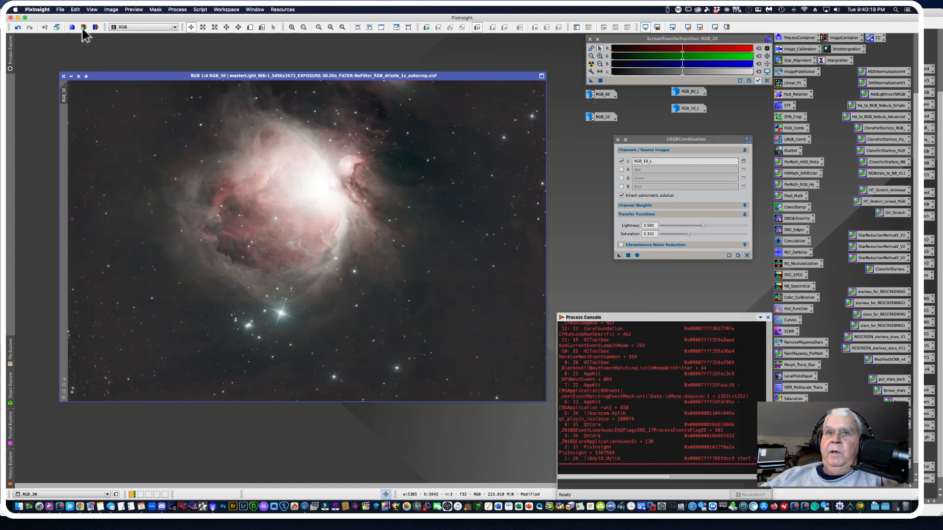
{"action": "left_click", "coordinate": [82, 28]}
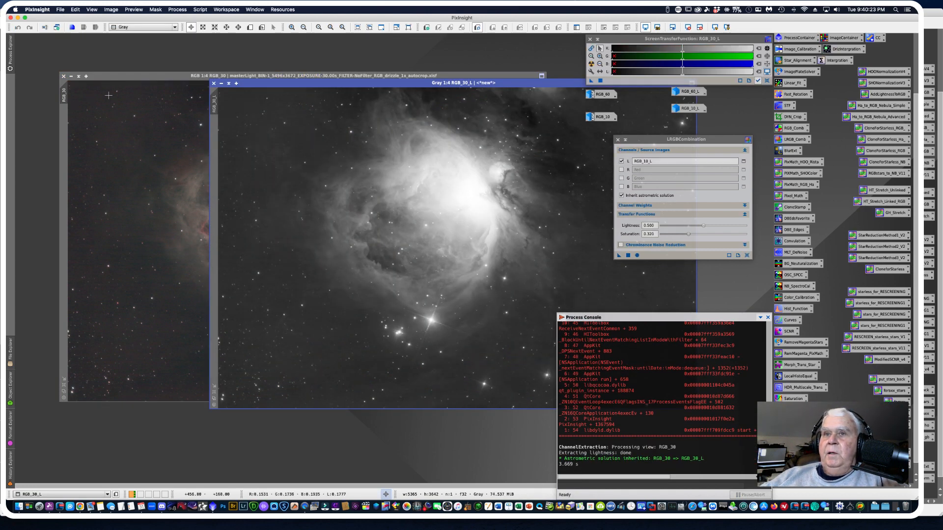
{"action": "left_click", "coordinate": [221, 83]}
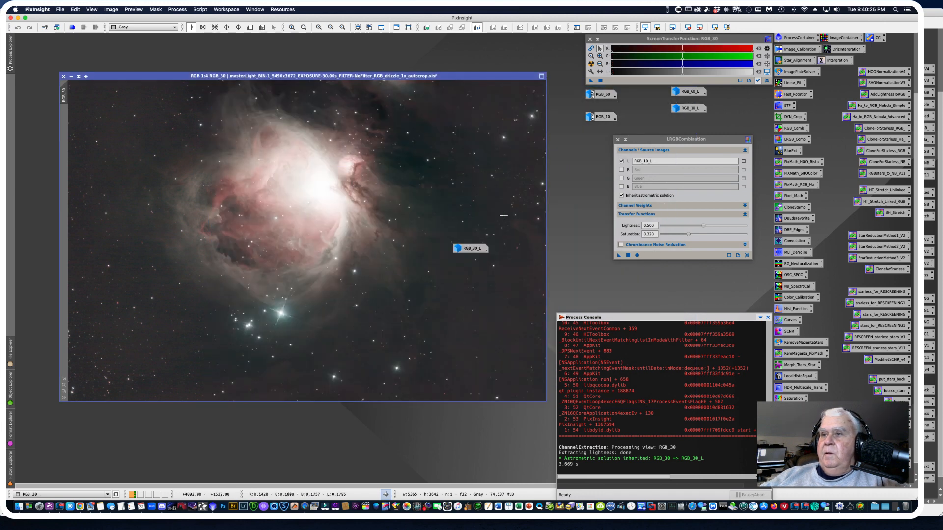
Reset LRGBCombination and set it up with RGB_30_L as the luminance source and the R, G and B channels disabled
{"action": "left_click", "coordinate": [594, 206]}
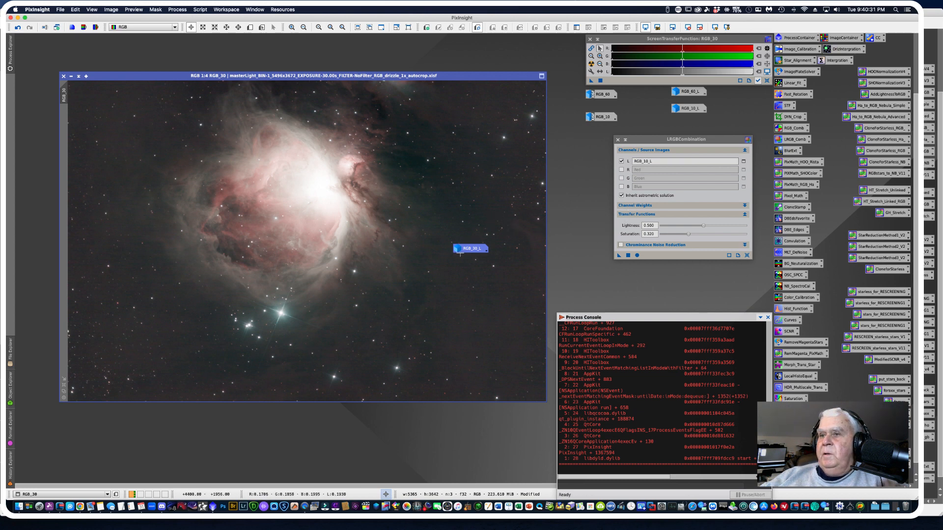
{"action": "left_click_drag", "start_coordinate": [460, 250], "coordinate": [645, 164]}
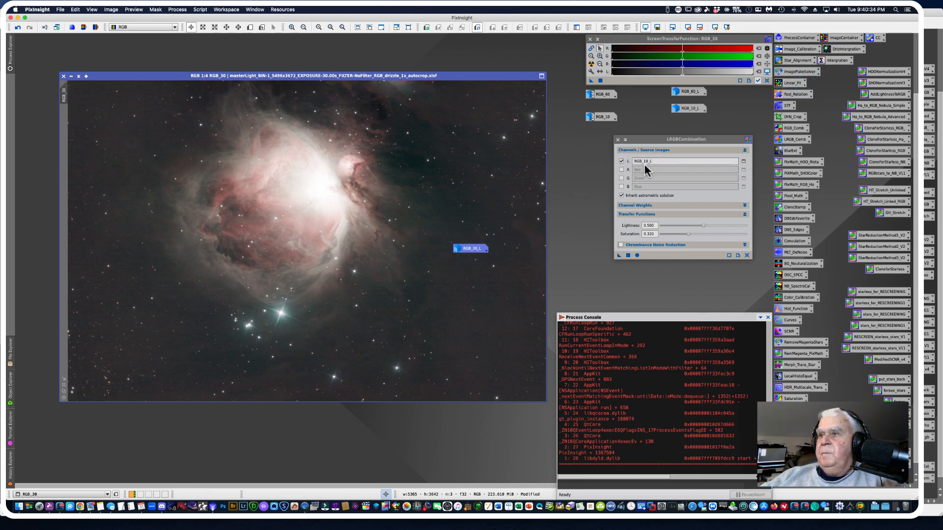
{"action": "left_click", "coordinate": [746, 256]}
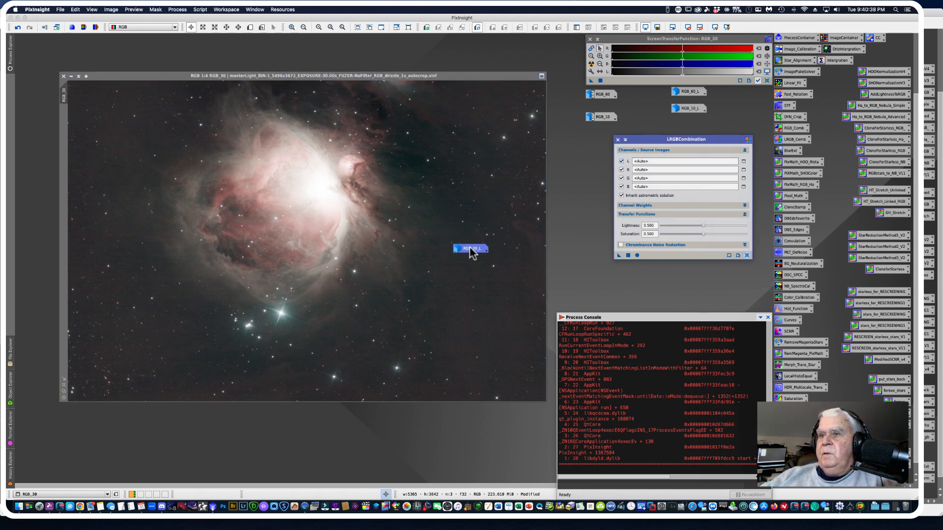
{"action": "left_click_drag", "start_coordinate": [470, 252], "coordinate": [637, 170]}
{"action": "mouse_move", "coordinate": [463, 250]}
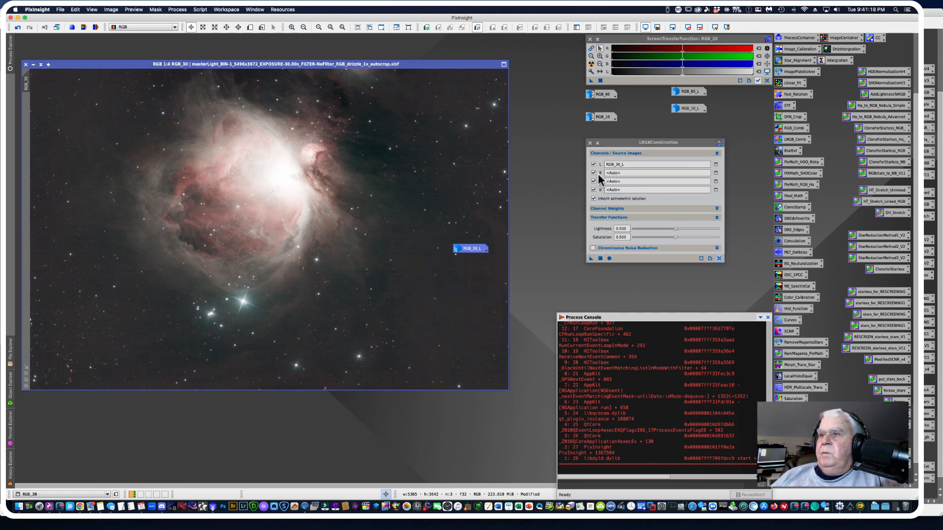
{"action": "left_click", "coordinate": [594, 173]}
{"action": "left_click", "coordinate": [594, 174]}
{"action": "left_click", "coordinate": [593, 181]}
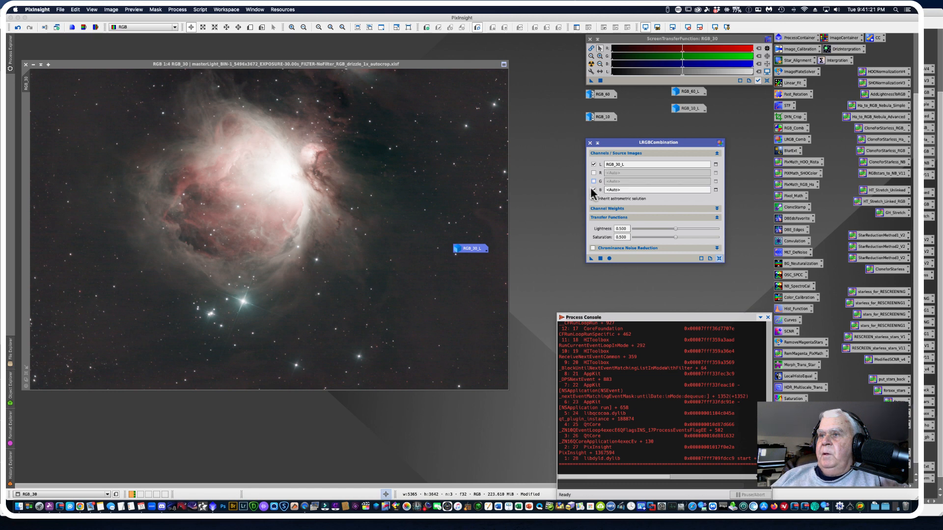
{"action": "left_click", "coordinate": [594, 190]}
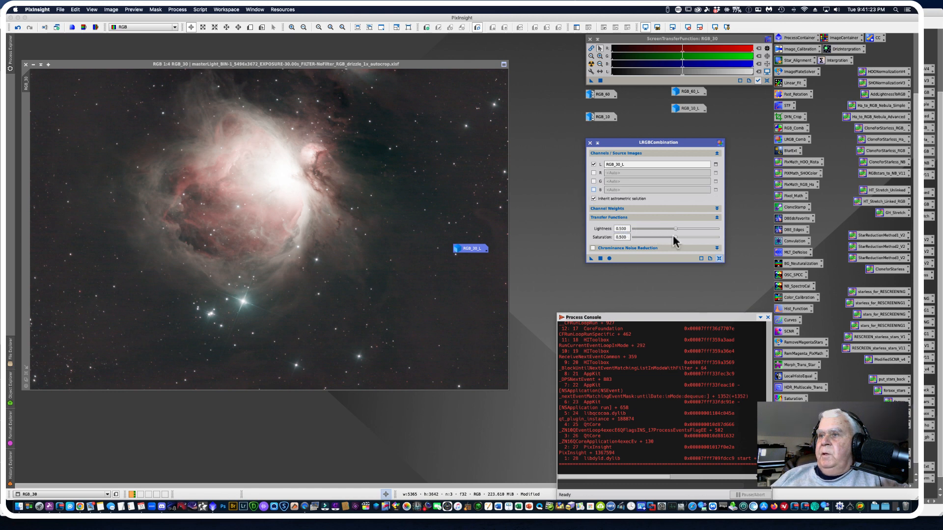
Set the LRGBCombination saturation to 0.320 and apply the process twice to the RGB_30 image
{"action": "left_click_drag", "start_coordinate": [675, 237], "coordinate": [661, 238]}
{"action": "mouse_move", "coordinate": [590, 259]}
{"action": "left_mouse_down"}
{"action": "mouse_move", "coordinate": [255, 336]}
{"action": "mouse_move", "coordinate": [594, 258]}
{"action": "left_mouse_up"}
{"action": "left_click", "coordinate": [599, 259]}
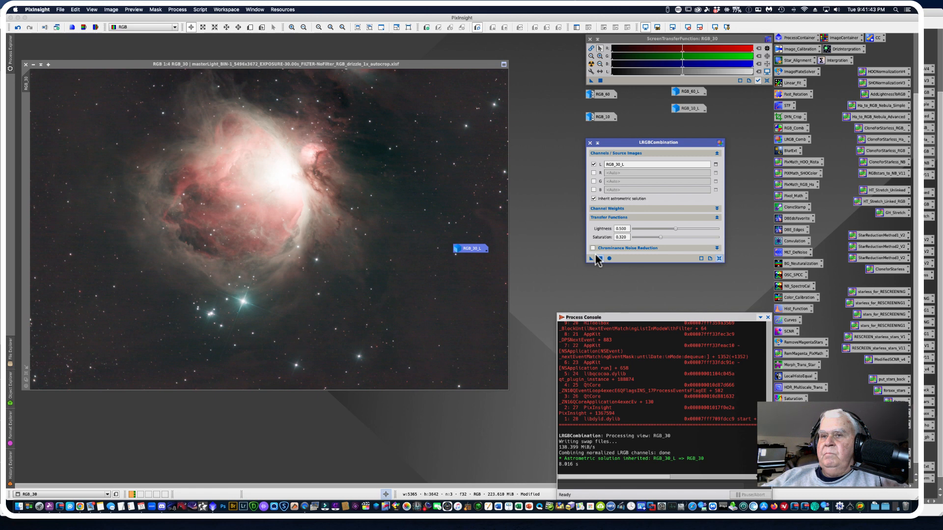
{"action": "left_click", "coordinate": [598, 258]}
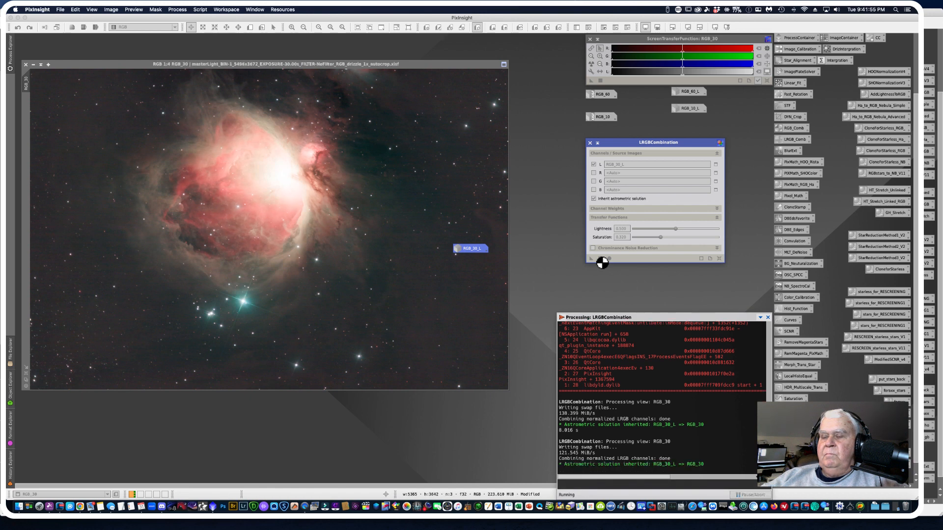
Delete the extracted lightness images RGB_30_L, RGB_60_L and RGB_10_L from the workspace
{"action": "right_click", "coordinate": [470, 249]}
{"action": "left_click", "coordinate": [492, 296]}
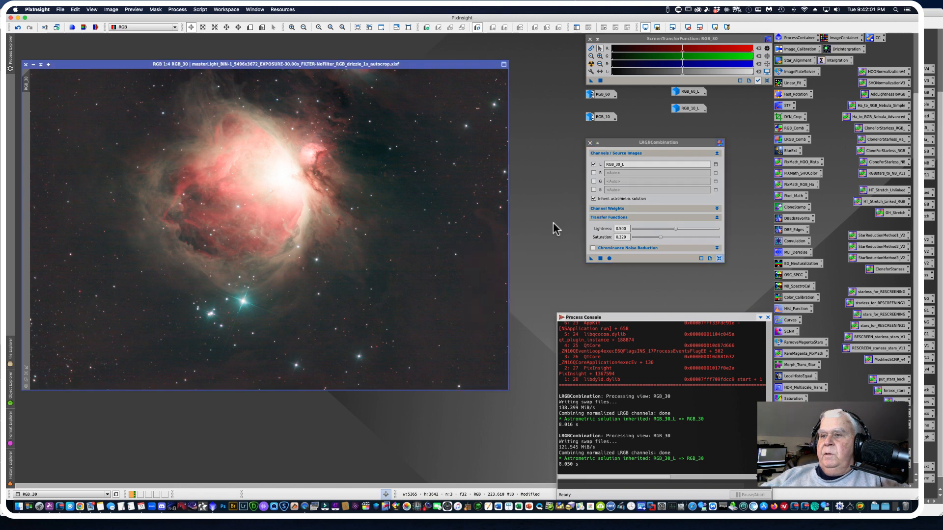
{"action": "left_click", "coordinate": [683, 93]}
{"action": "right_click", "coordinate": [683, 94]}
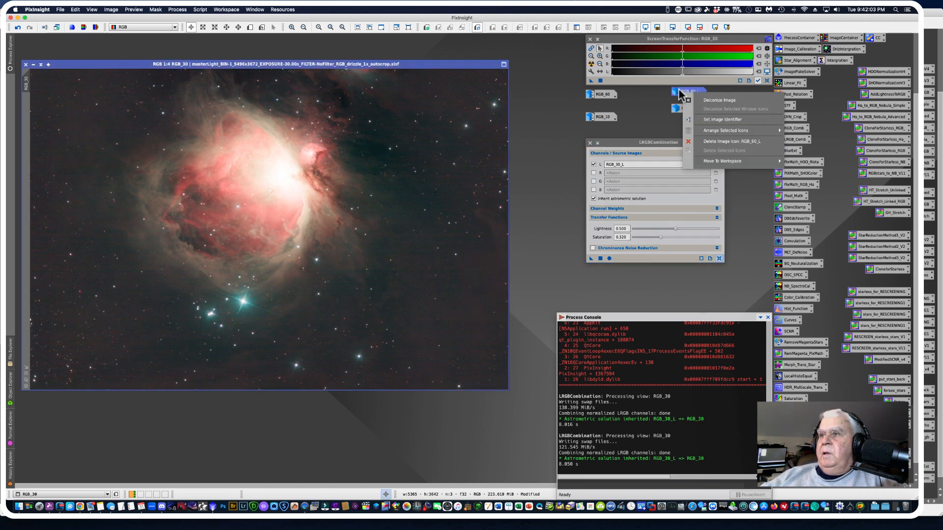
{"action": "left_click", "coordinate": [707, 142]}
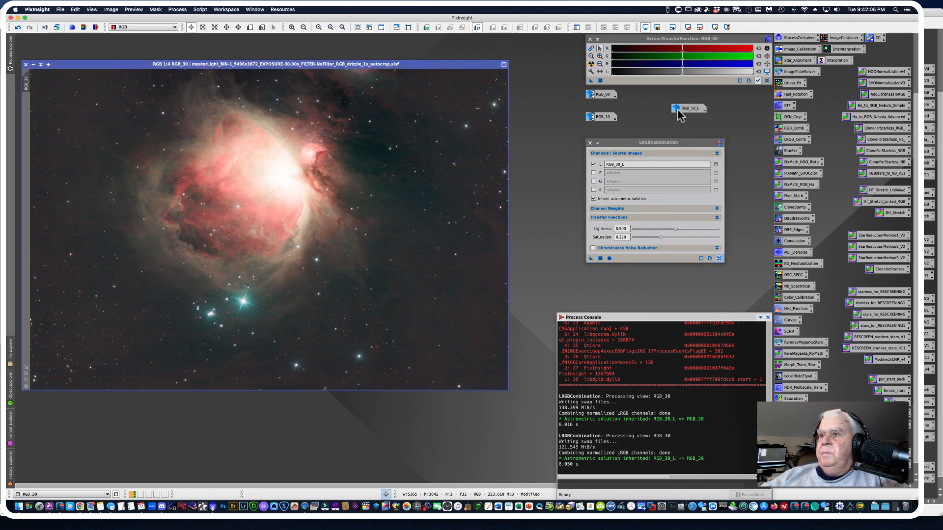
{"action": "left_click", "coordinate": [688, 107]}
{"action": "right_click", "coordinate": [683, 109]}
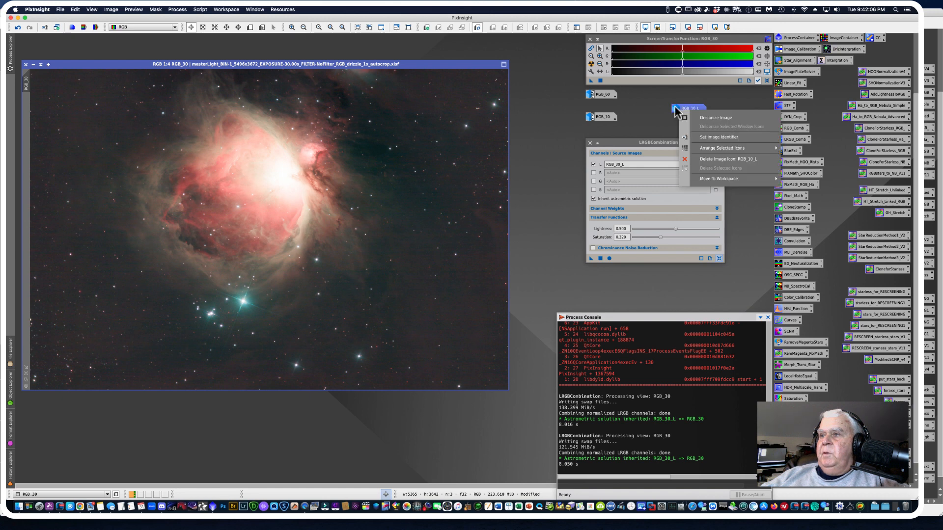
{"action": "left_click", "coordinate": [698, 159]}
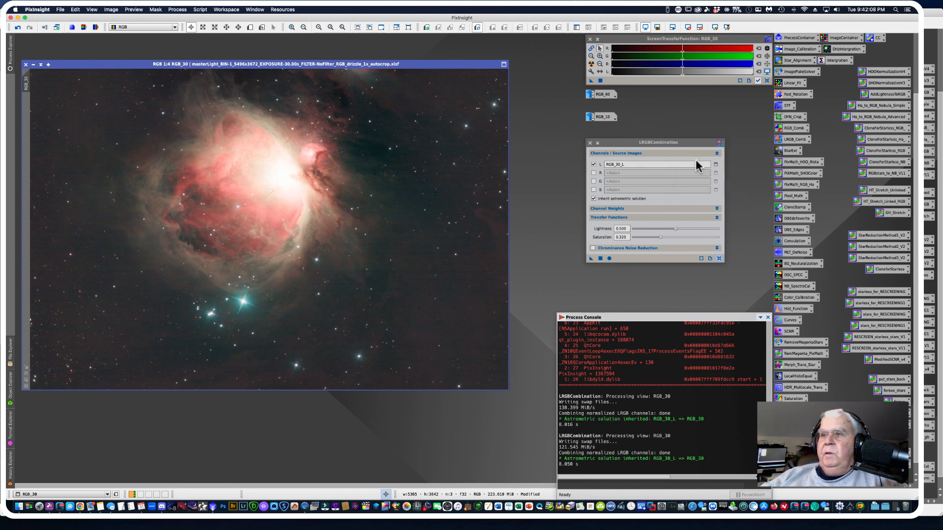
Close LRGBCombination and swap the open image from RGB_30 to RGB_60, leaving room beside it
{"action": "left_click", "coordinate": [33, 64]}
{"action": "left_click", "coordinate": [590, 144]}
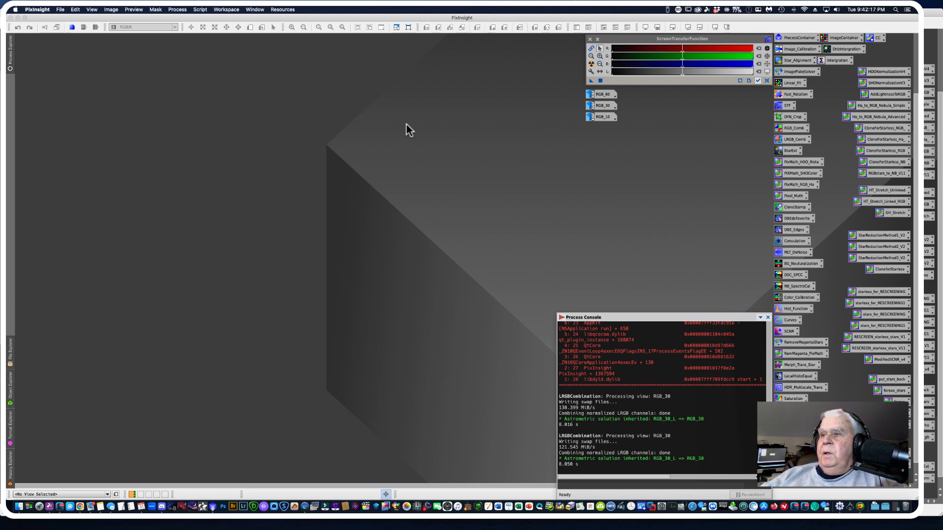
{"action": "double_click", "coordinate": [601, 94]}
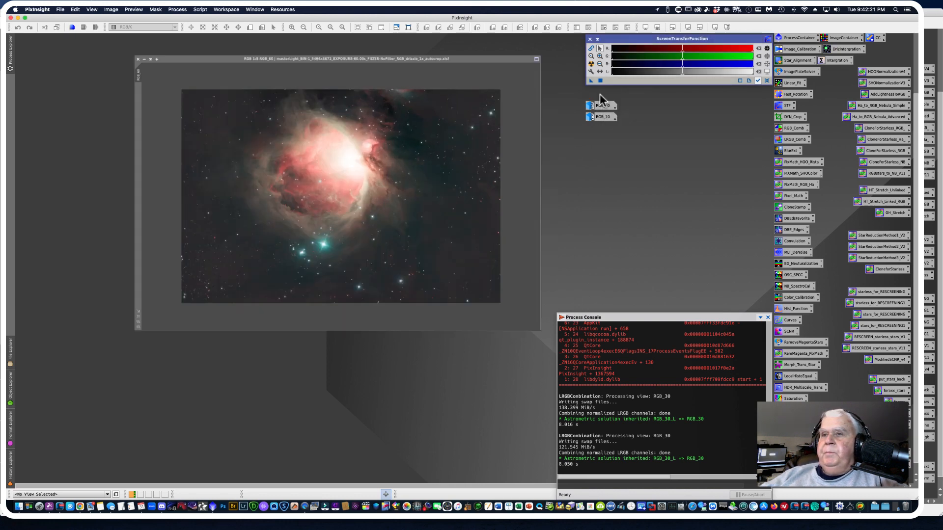
{"action": "left_click_drag", "start_coordinate": [141, 53], "coordinate": [139, 64]}
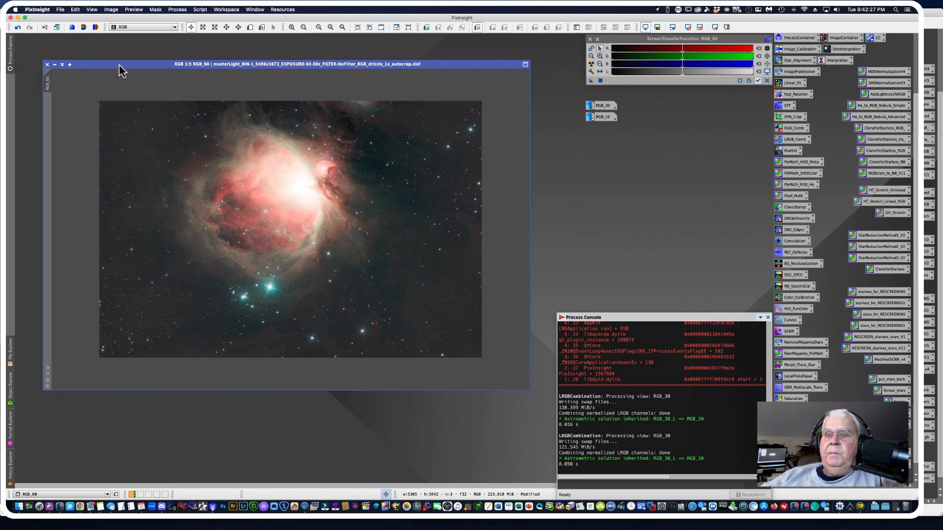
{"action": "left_click_drag", "start_coordinate": [120, 69], "coordinate": [104, 70]}
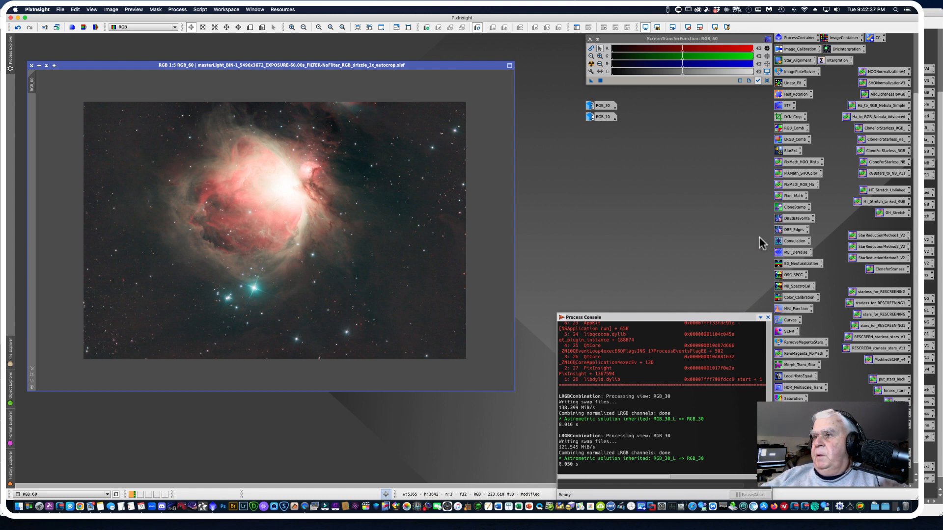
Open PixelMath beside the image, reset it, and set it to create a new image in RGB Color
{"action": "double_click", "coordinate": [789, 197]}
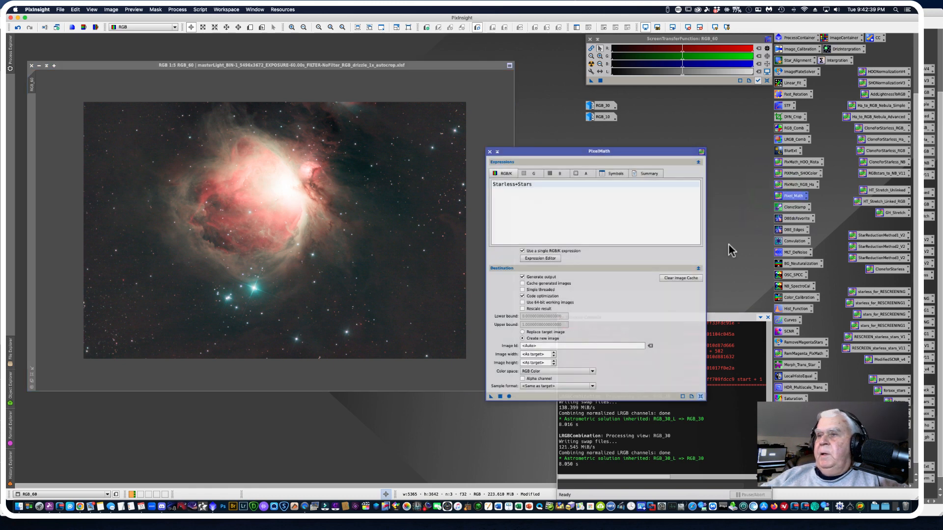
{"action": "left_click_drag", "start_coordinate": [532, 156], "coordinate": [391, 117]}
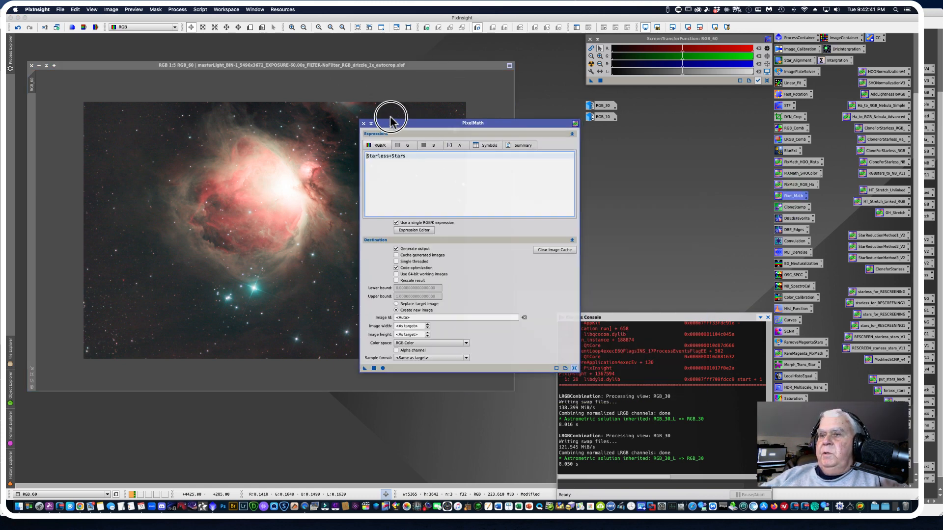
{"action": "left_click", "coordinate": [560, 357]}
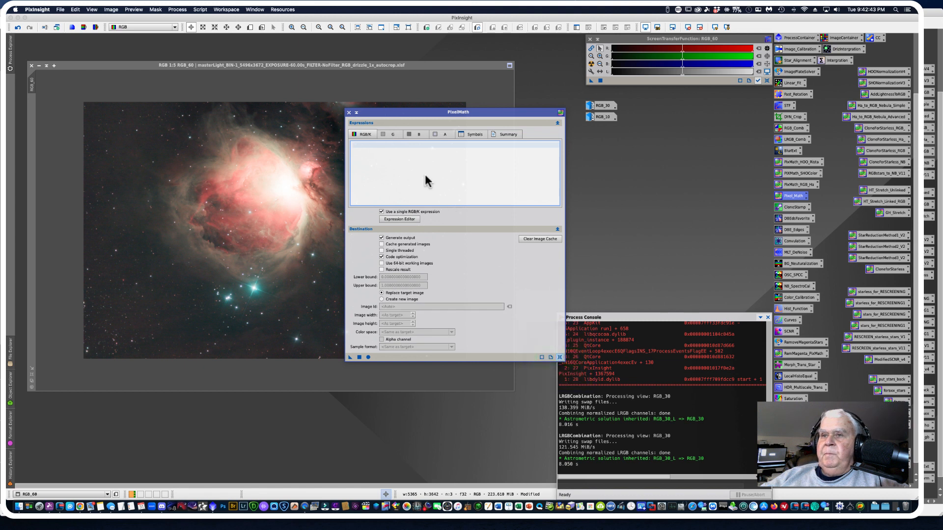
{"action": "left_click", "coordinate": [381, 299]}
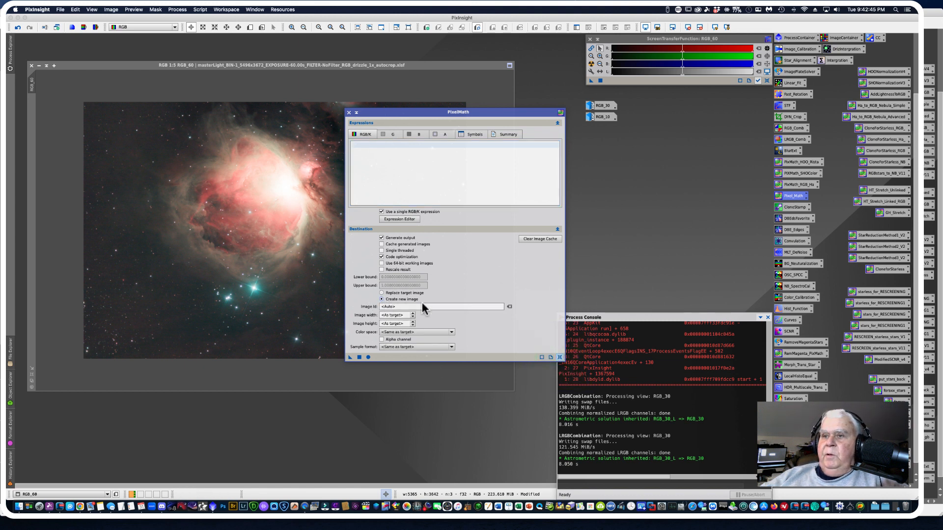
{"action": "left_click", "coordinate": [451, 333]}
{"action": "left_click", "coordinate": [390, 349]}
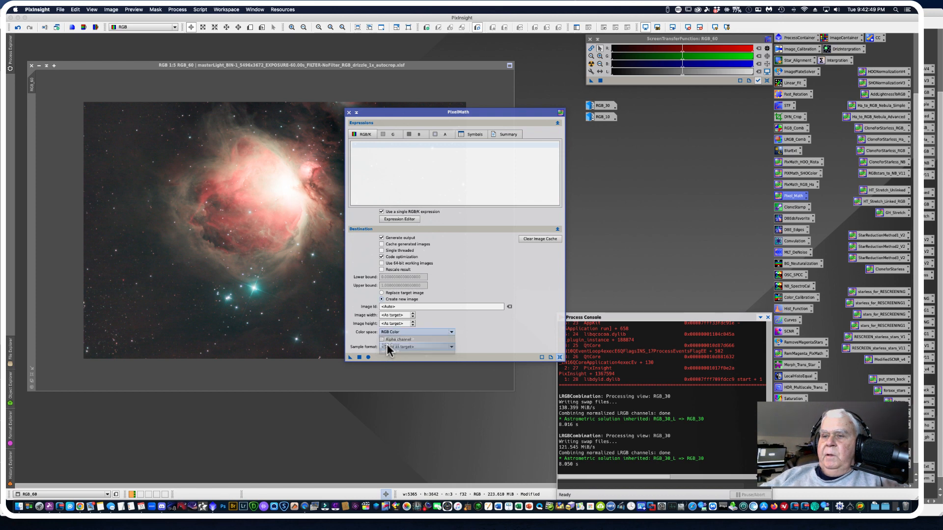
{"action": "left_click_drag", "start_coordinate": [380, 114], "coordinate": [413, 130]}
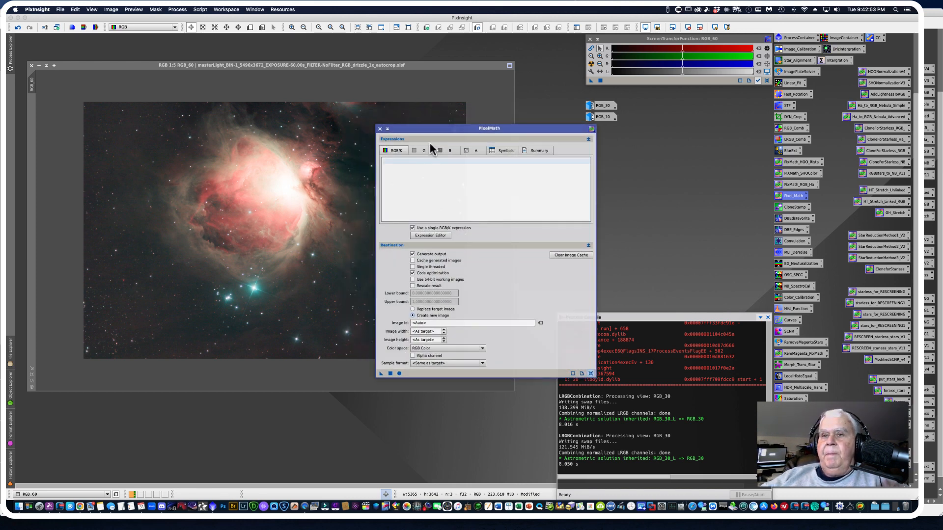
{"action": "left_click_drag", "start_coordinate": [426, 127], "coordinate": [557, 141]}
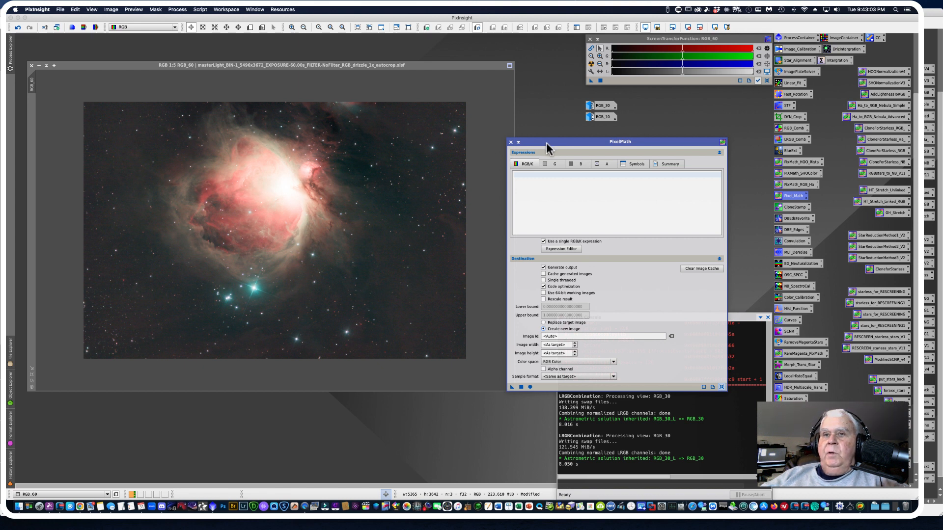
Launch the GAME mask editor script on RGB_60 and maximize its window
{"action": "left_click", "coordinate": [200, 9]}
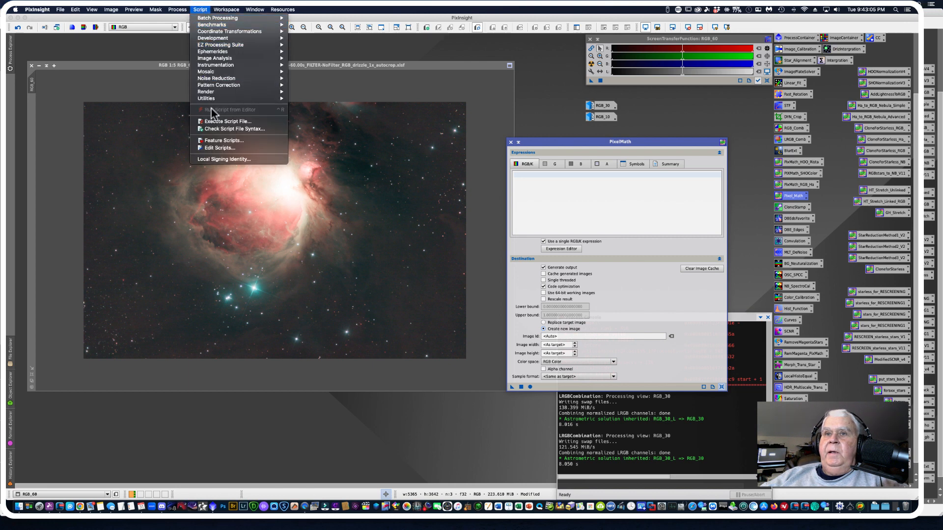
{"action": "mouse_move", "coordinate": [212, 98]}
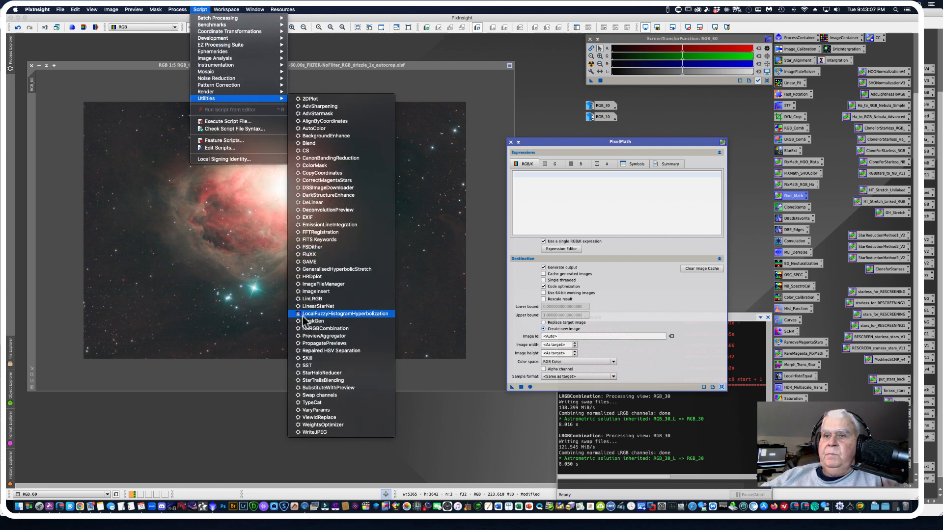
{"action": "left_click", "coordinate": [316, 262]}
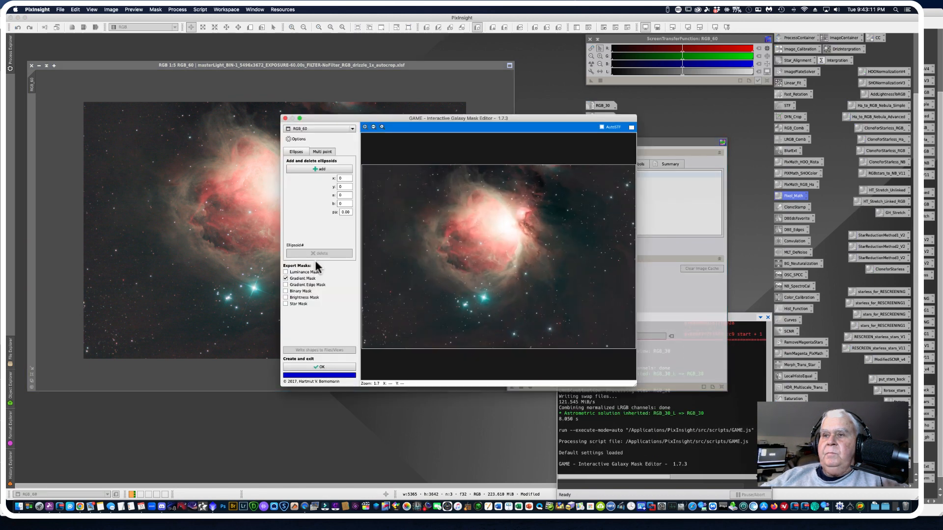
{"action": "left_click_drag", "start_coordinate": [341, 119], "coordinate": [196, 109]}
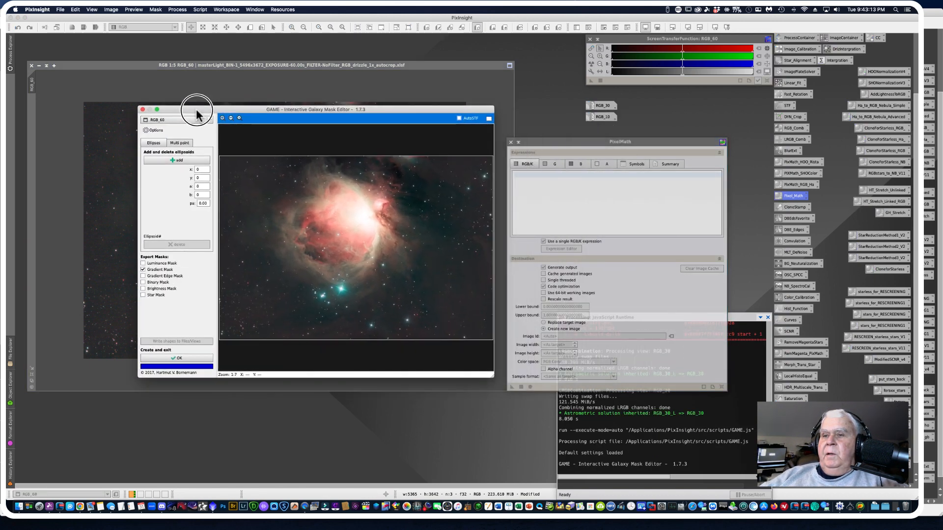
{"action": "left_click", "coordinate": [489, 118]}
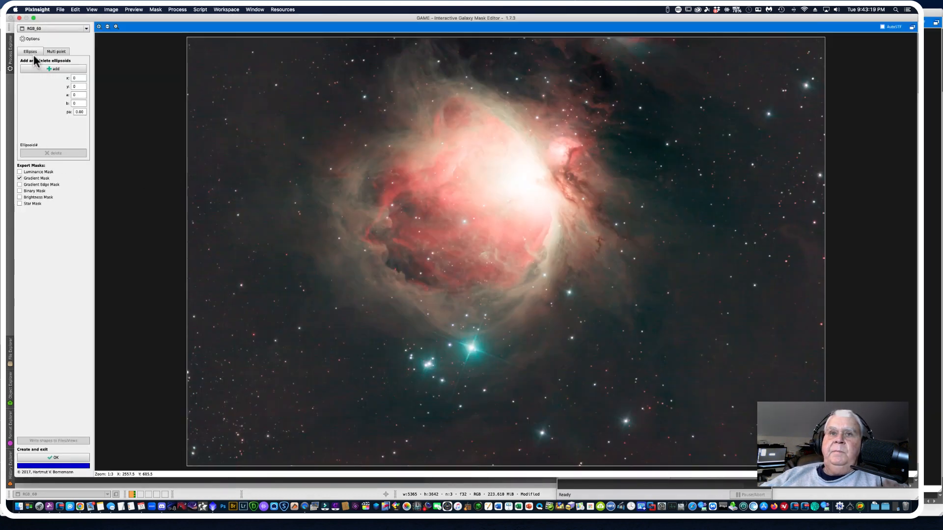
Add a multi-point curve and set its first points around the nebula's brightest core
{"action": "left_click", "coordinate": [56, 52]}
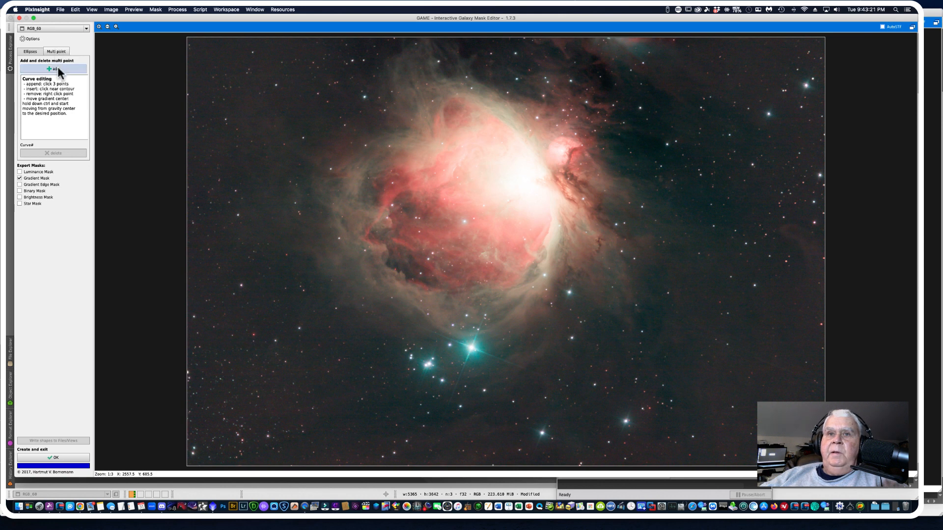
{"action": "left_click", "coordinate": [57, 68]}
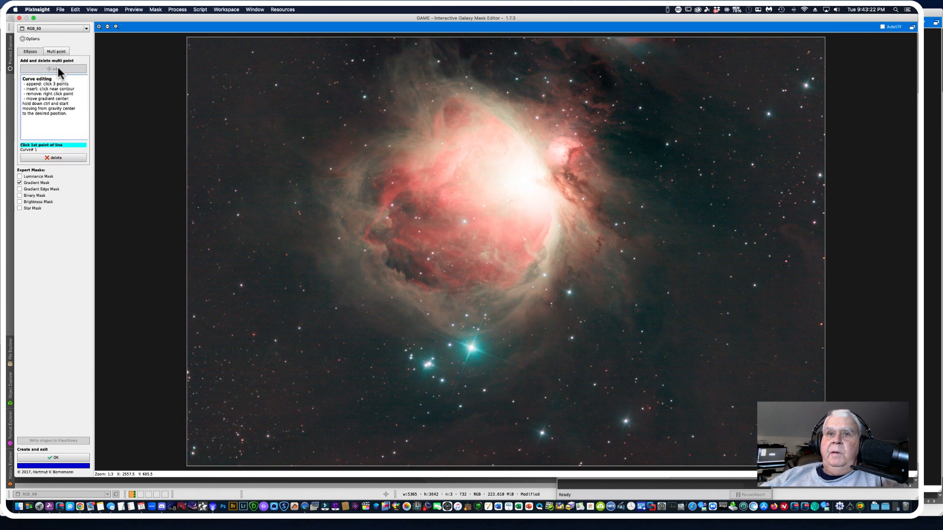
{"action": "left_click", "coordinate": [512, 184]}
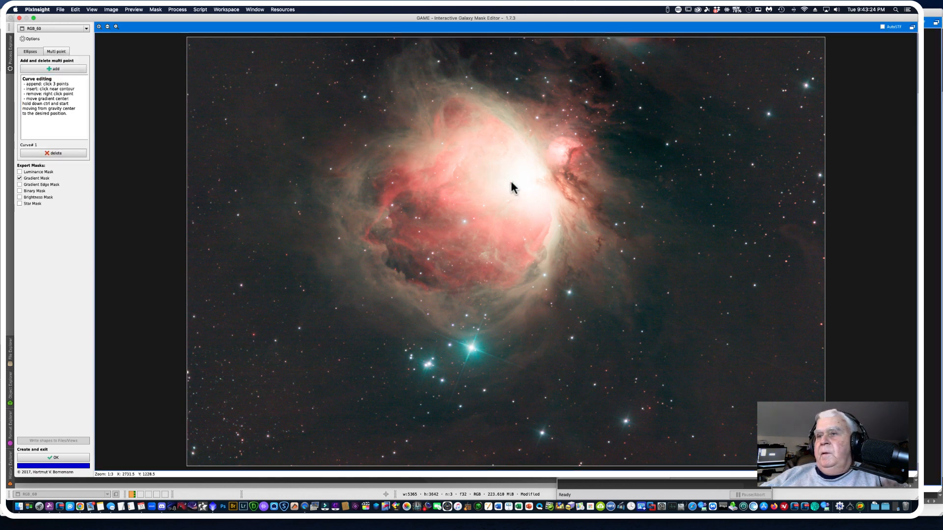
{"action": "left_click", "coordinate": [533, 202]}
{"action": "left_click_drag", "start_coordinate": [511, 183], "coordinate": [483, 147]}
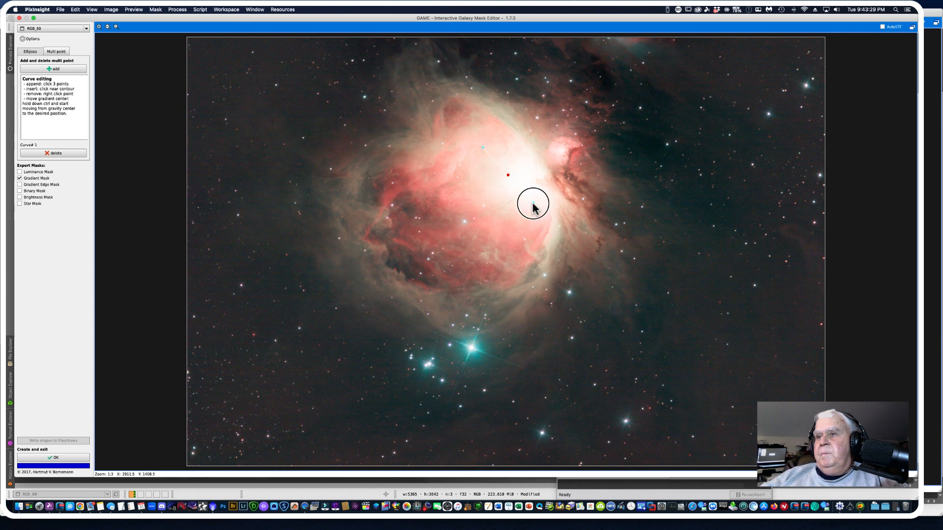
{"action": "left_click_drag", "start_coordinate": [534, 204], "coordinate": [543, 215]}
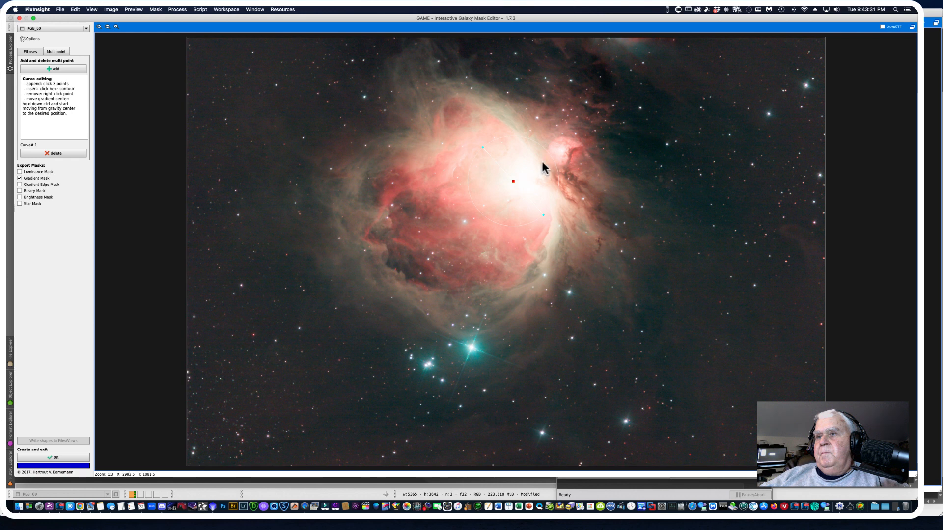
{"action": "left_click_drag", "start_coordinate": [548, 158], "coordinate": [516, 134]}
{"action": "left_click", "coordinate": [528, 160]}
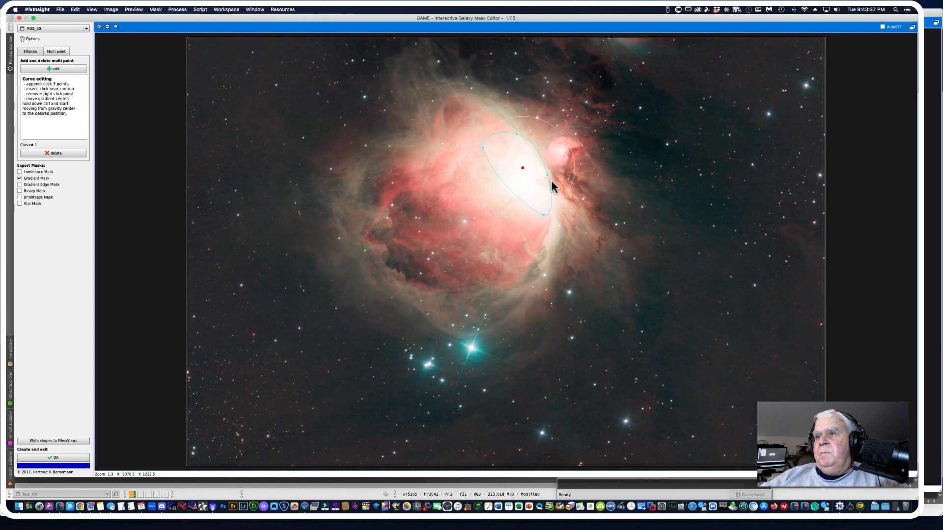
Stretch the curve outward so it encloses the full bright core, including its lower edge and the side facing the red nebulosity
{"action": "left_click_drag", "start_coordinate": [547, 176], "coordinate": [525, 240]}
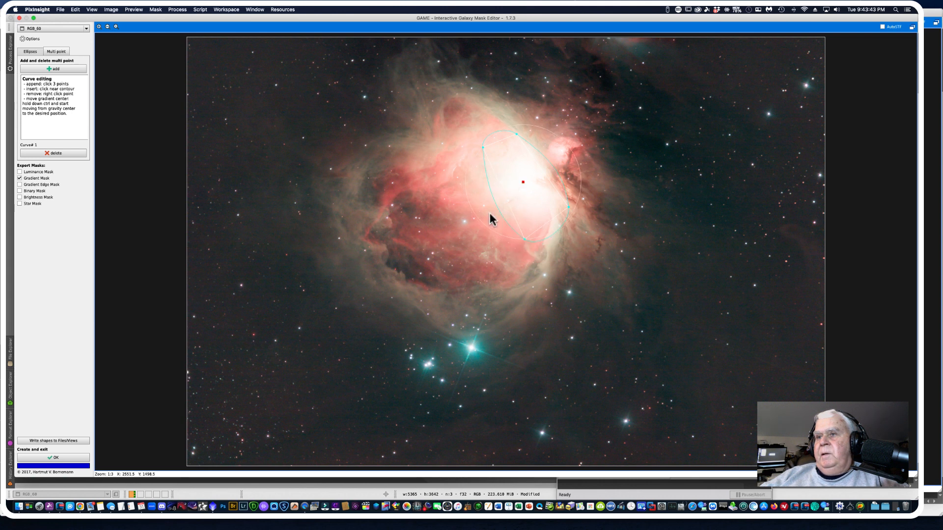
{"action": "left_click_drag", "start_coordinate": [493, 206], "coordinate": [471, 199]}
{"action": "left_click_drag", "start_coordinate": [481, 149], "coordinate": [462, 147]}
{"action": "left_click_drag", "start_coordinate": [464, 184], "coordinate": [452, 187]}
{"action": "left_click_drag", "start_coordinate": [490, 142], "coordinate": [480, 131]}
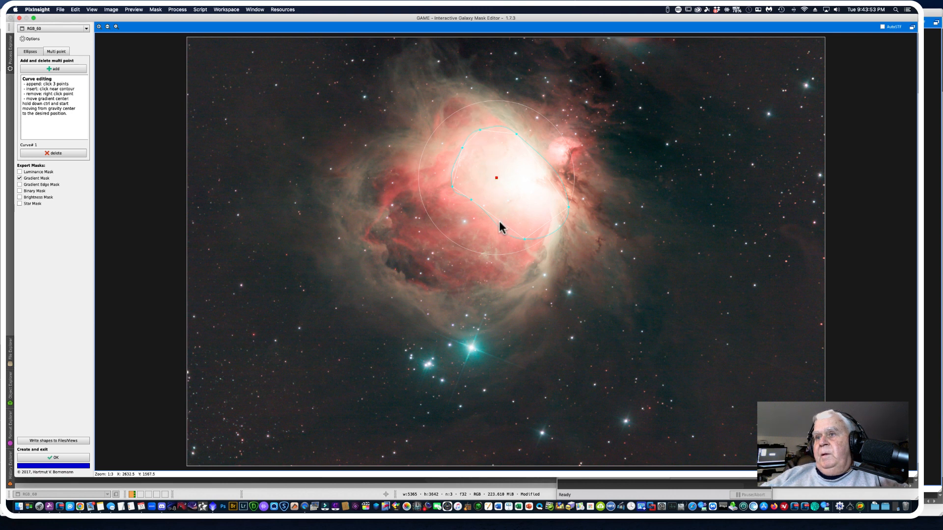
{"action": "left_click_drag", "start_coordinate": [491, 219], "coordinate": [482, 223]}
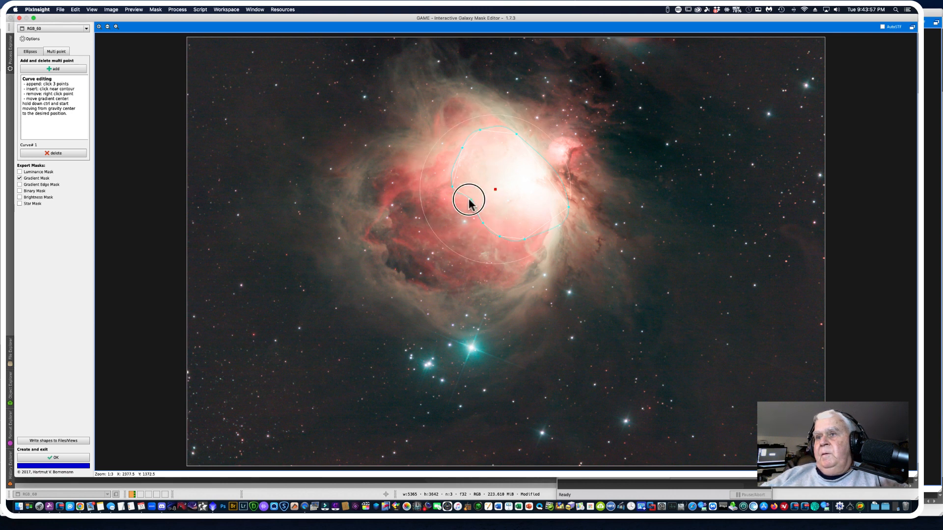
{"action": "right_click", "coordinate": [466, 203]}
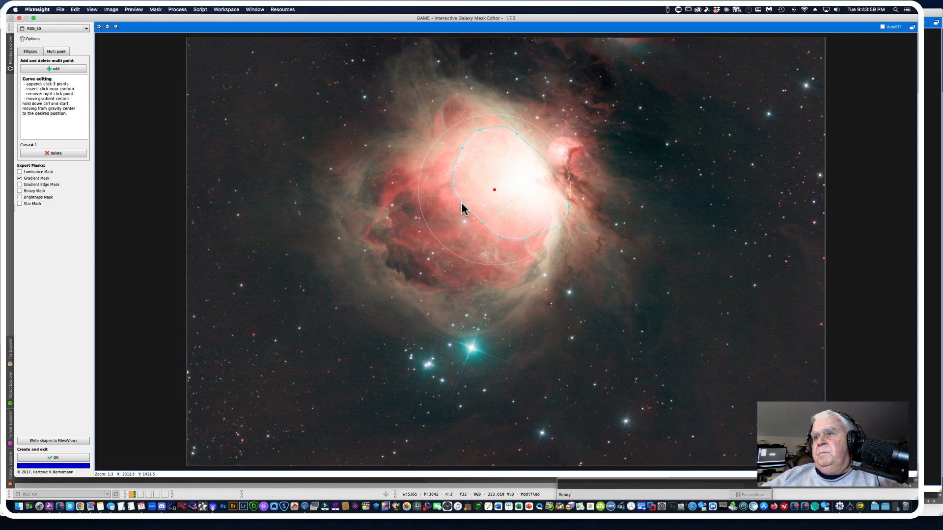
Refine the core outline with extra curve points along its edges to round it off
{"action": "left_click", "coordinate": [550, 165]}
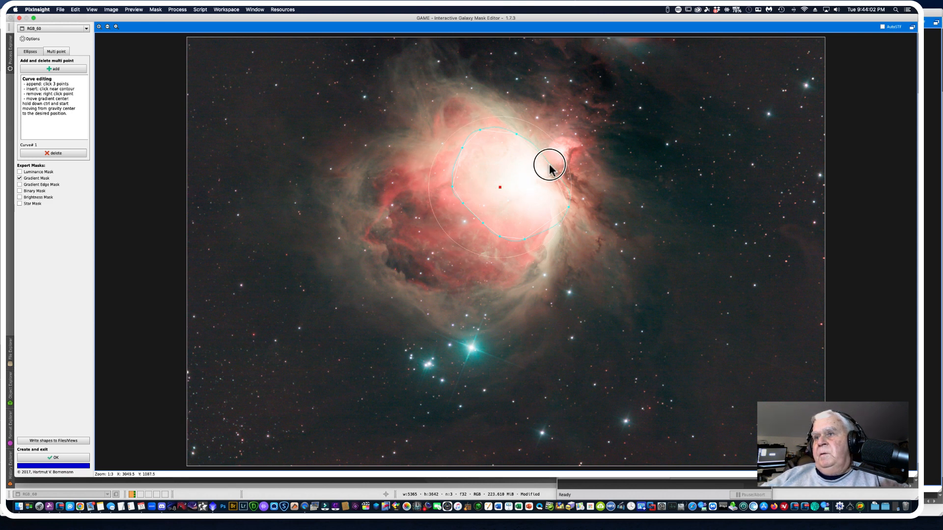
{"action": "left_click", "coordinate": [528, 140]}
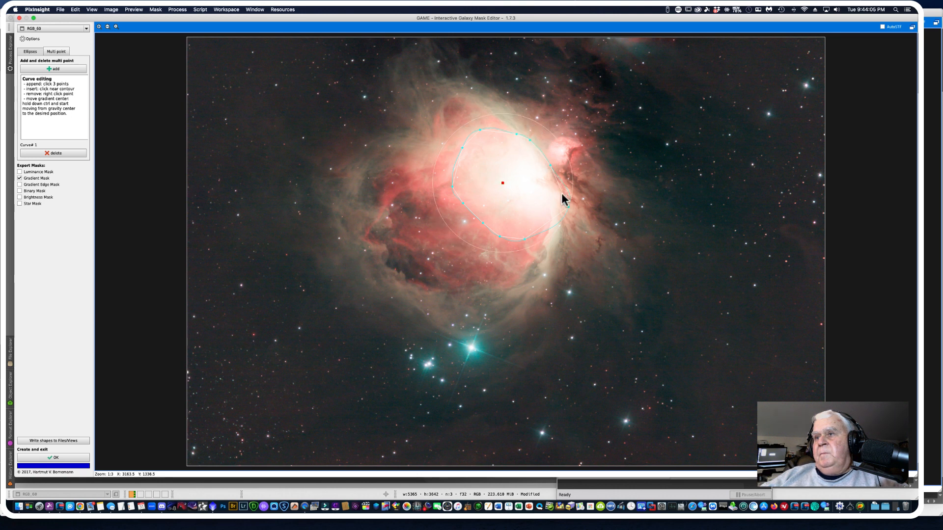
{"action": "left_click", "coordinate": [565, 191]}
{"action": "left_click", "coordinate": [490, 130]}
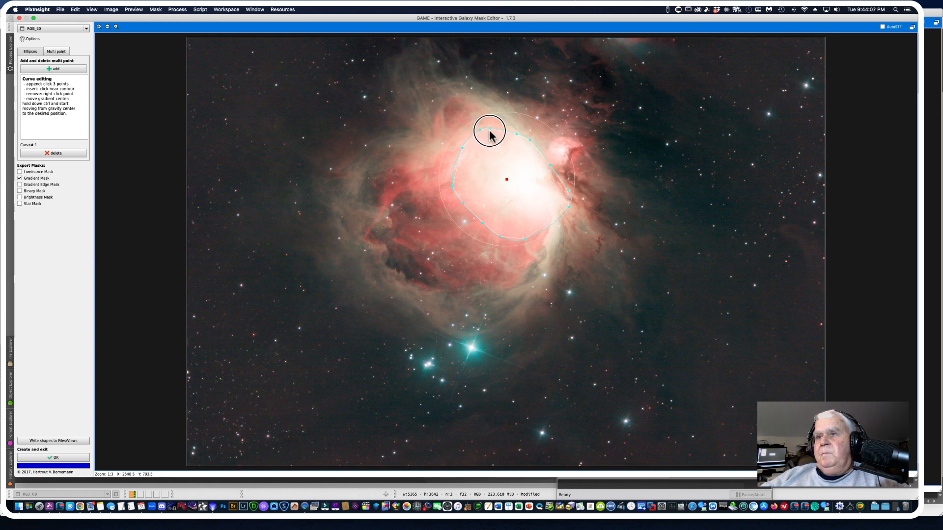
{"action": "left_click", "coordinate": [454, 172]}
{"action": "left_click", "coordinate": [511, 242]}
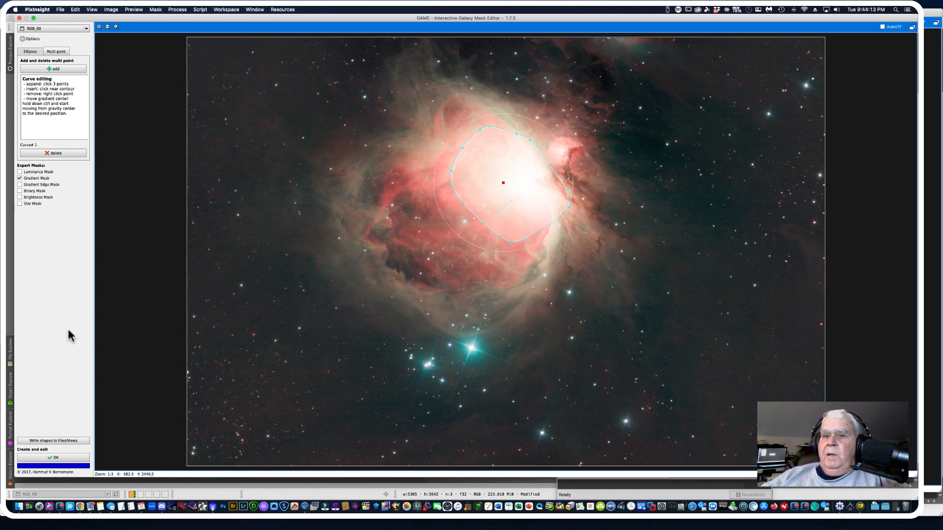
Generate the gradient mask from the curve and exit the mask editor
{"action": "left_click", "coordinate": [55, 457]}
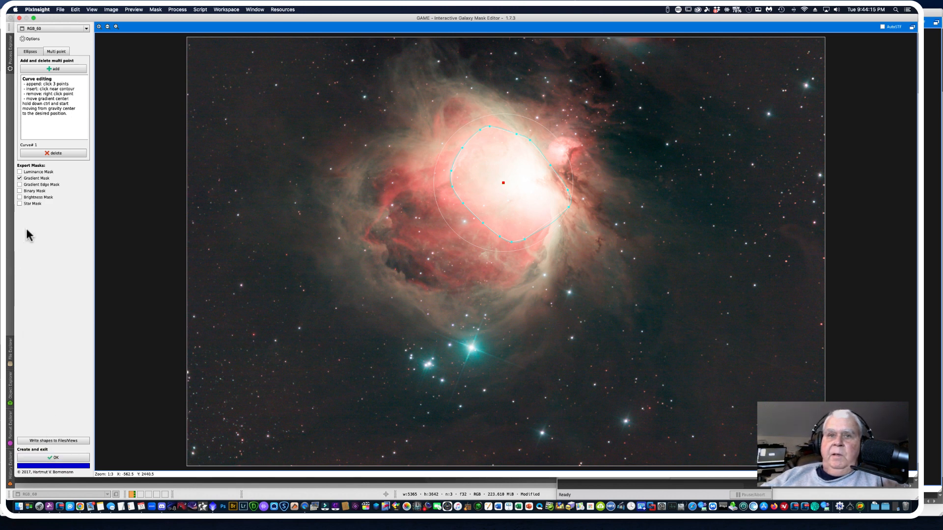
{"action": "left_click", "coordinate": [46, 457]}
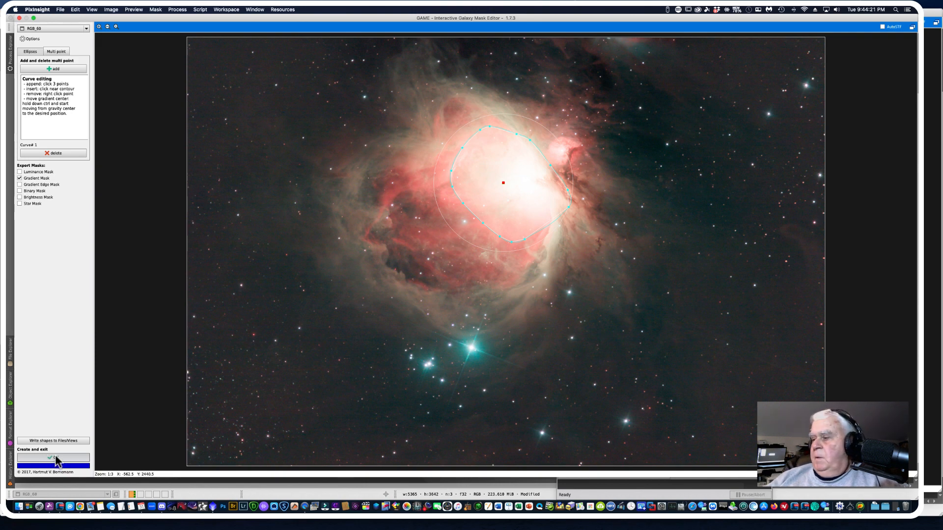
{"action": "left_click", "coordinate": [56, 461]}
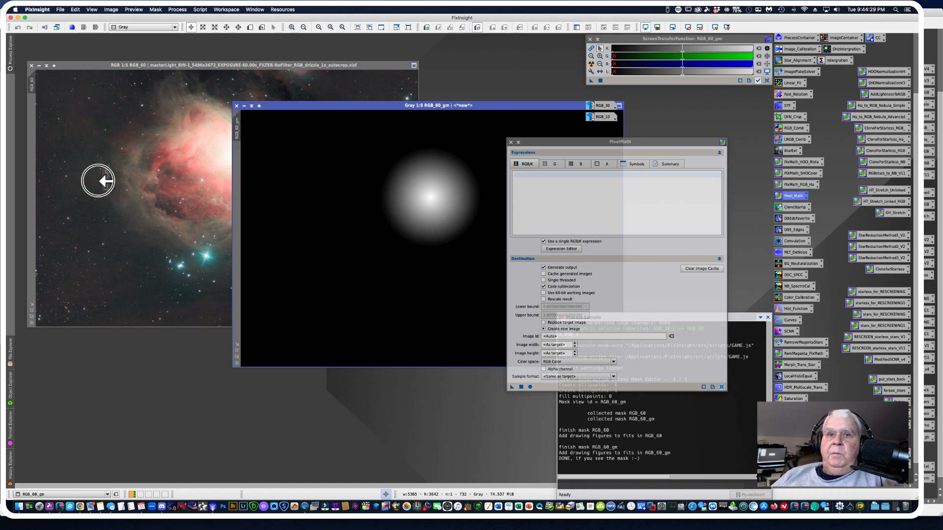
Apply the RGB_60_gm mask to RGB_60, minimize the mask image, and hide the mask overlay
{"action": "left_click_drag", "start_coordinate": [99, 181], "coordinate": [30, 177]}
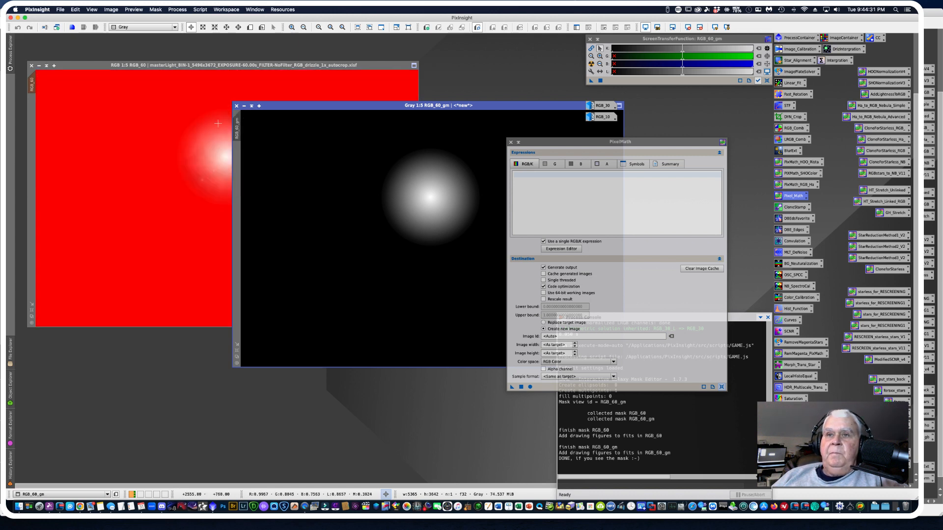
{"action": "left_click", "coordinate": [244, 105]}
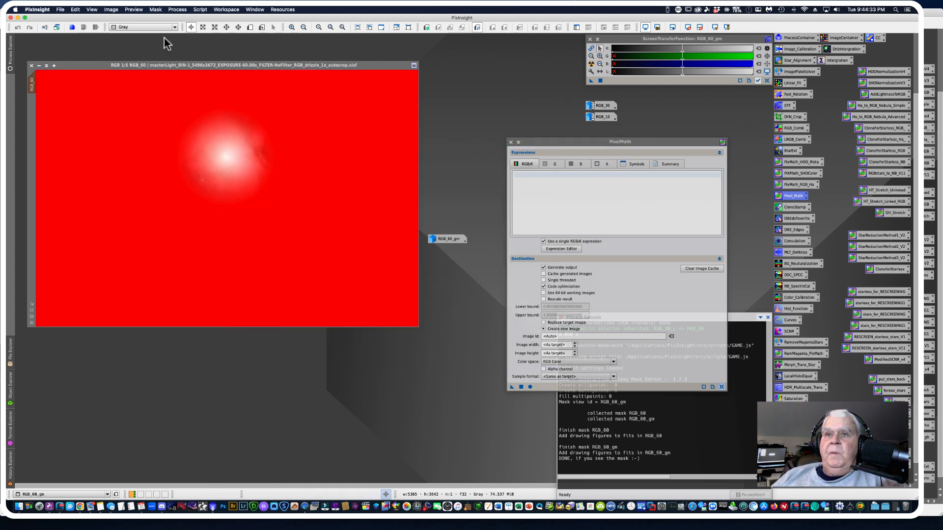
{"action": "left_click", "coordinate": [155, 10]}
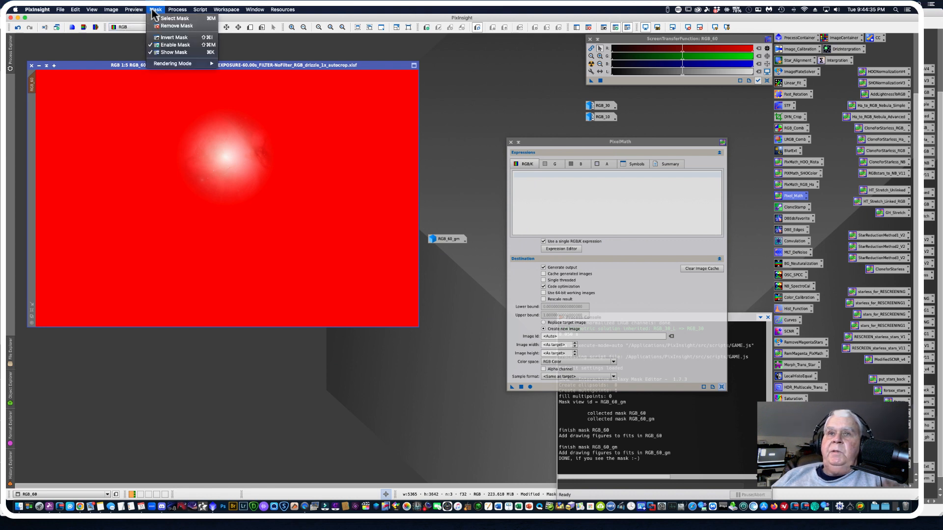
{"action": "left_click", "coordinate": [169, 52]}
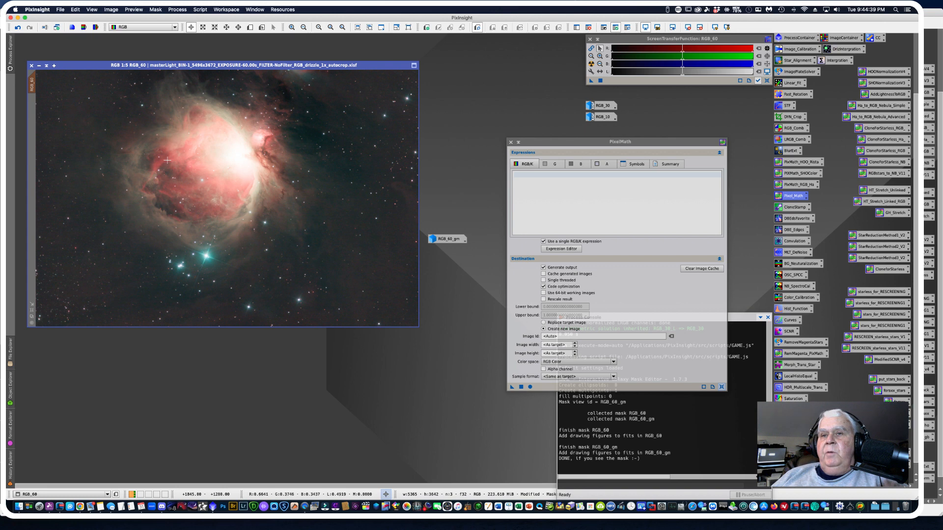
Reposition the PixelMath window beside RGB_60 and place the minimized RGB_60_gm mask above it
{"action": "left_click_drag", "start_coordinate": [544, 146], "coordinate": [507, 121]}
{"action": "left_click_drag", "start_coordinate": [456, 241], "coordinate": [466, 58]}
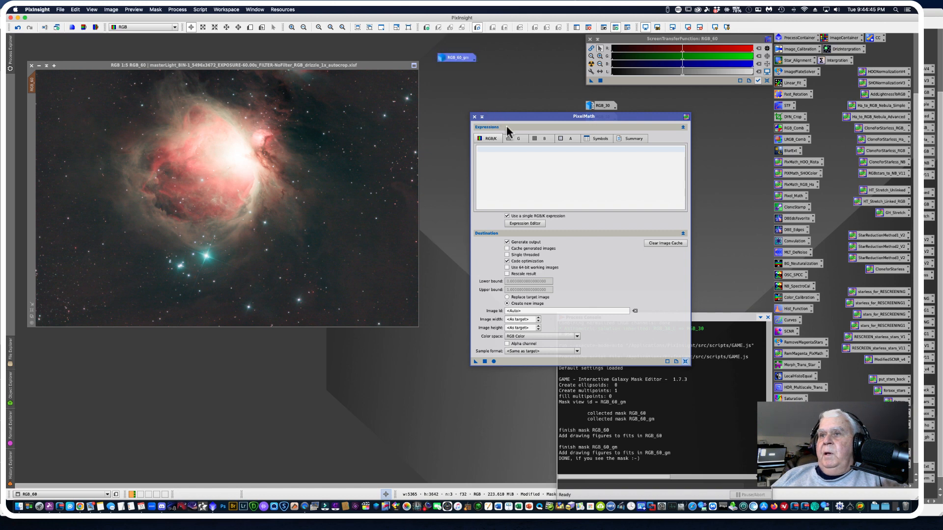
{"action": "left_click_drag", "start_coordinate": [510, 122], "coordinate": [488, 121]}
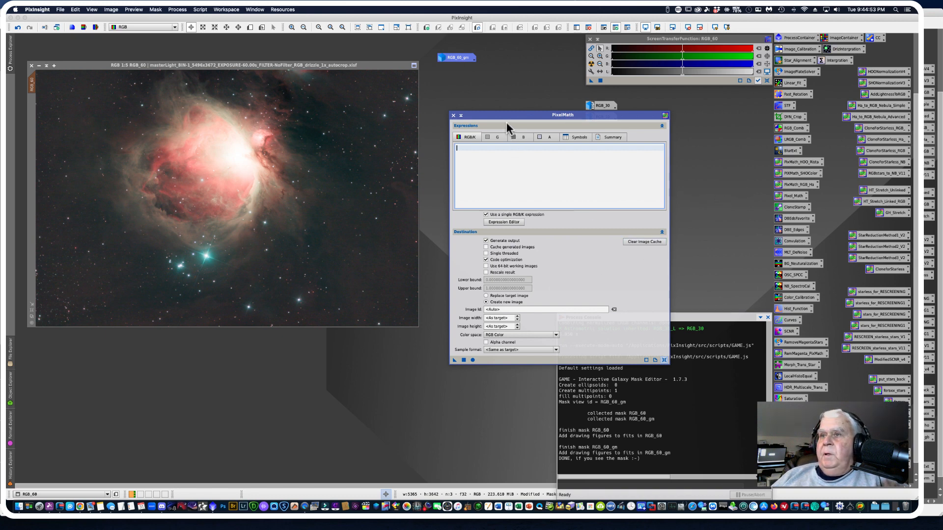
{"action": "left_click_drag", "start_coordinate": [506, 122], "coordinate": [476, 97]}
Set the PixelMath RGB/K expression to RGB_10 using the Expression Editor
{"action": "left_click", "coordinate": [476, 197]}
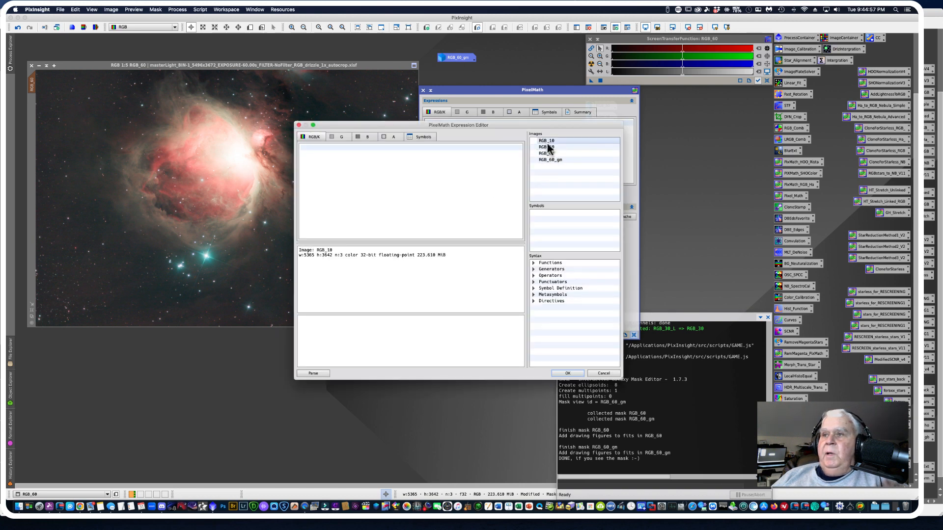
{"action": "double_click", "coordinate": [547, 141]}
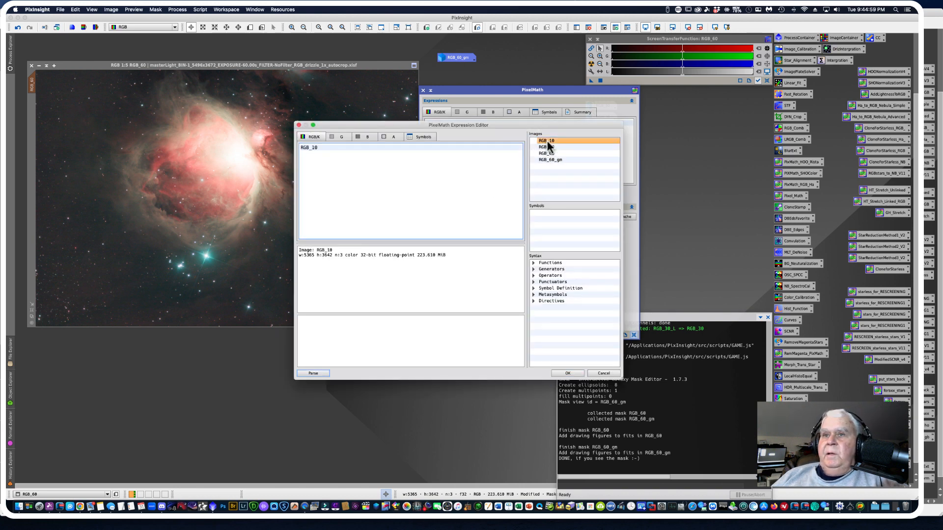
{"action": "left_click_drag", "start_coordinate": [365, 126], "coordinate": [512, 99]}
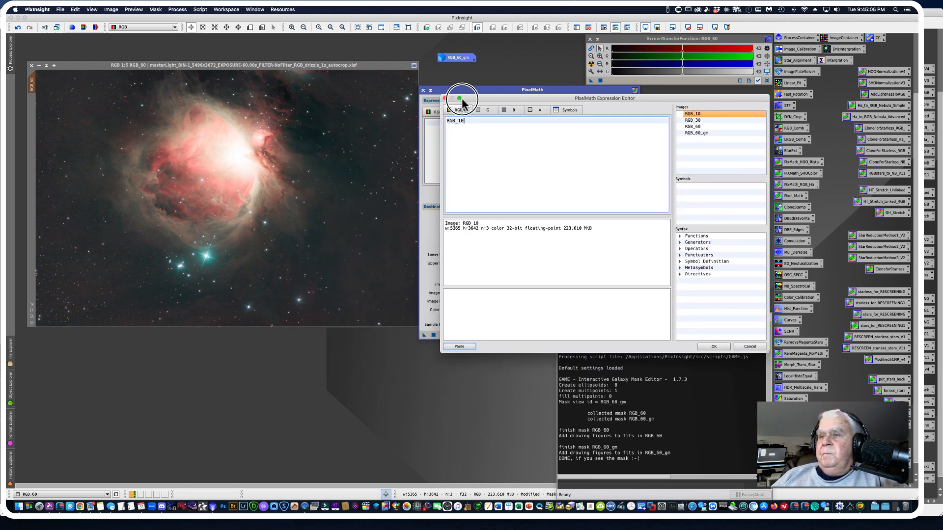
{"action": "left_click_drag", "start_coordinate": [472, 99], "coordinate": [307, 92]}
{"action": "left_click", "coordinate": [549, 339]}
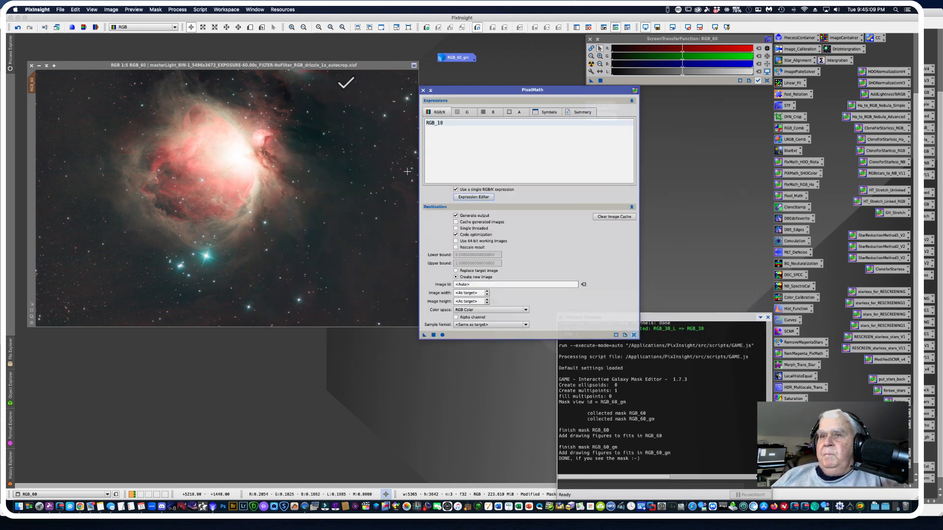
Run PixelMath on RGB_60 to create a new image and change its identifier to RGBCombine
{"action": "left_click_drag", "start_coordinate": [425, 339], "coordinate": [204, 132]}
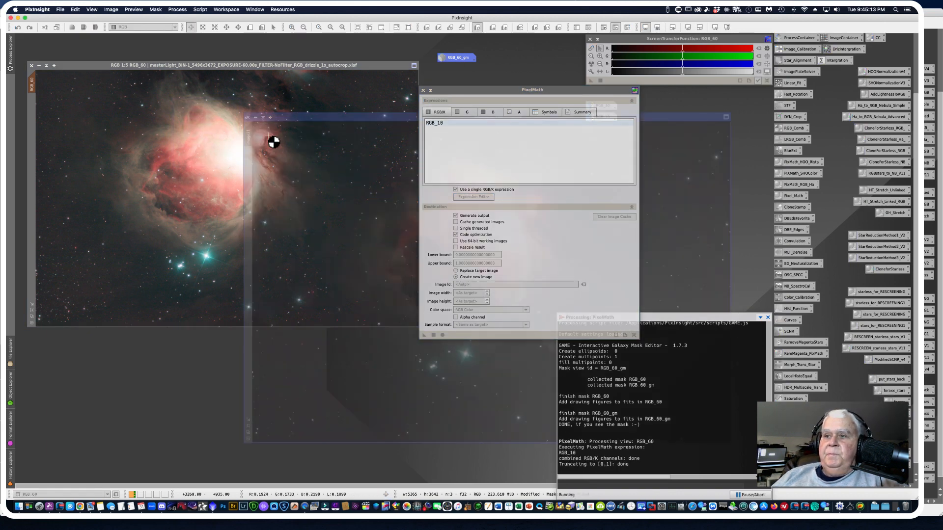
{"action": "left_click_drag", "start_coordinate": [292, 116], "coordinate": [81, 79]}
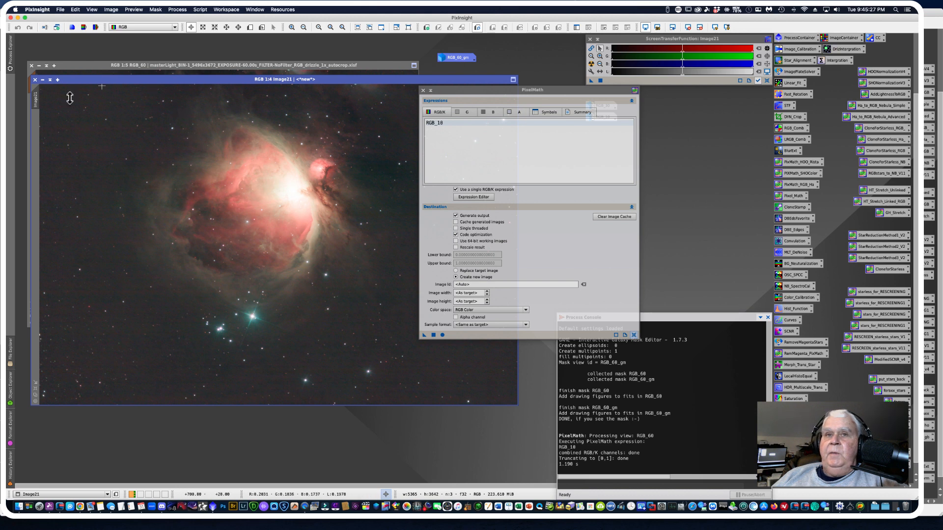
{"action": "right_click", "coordinate": [33, 105]}
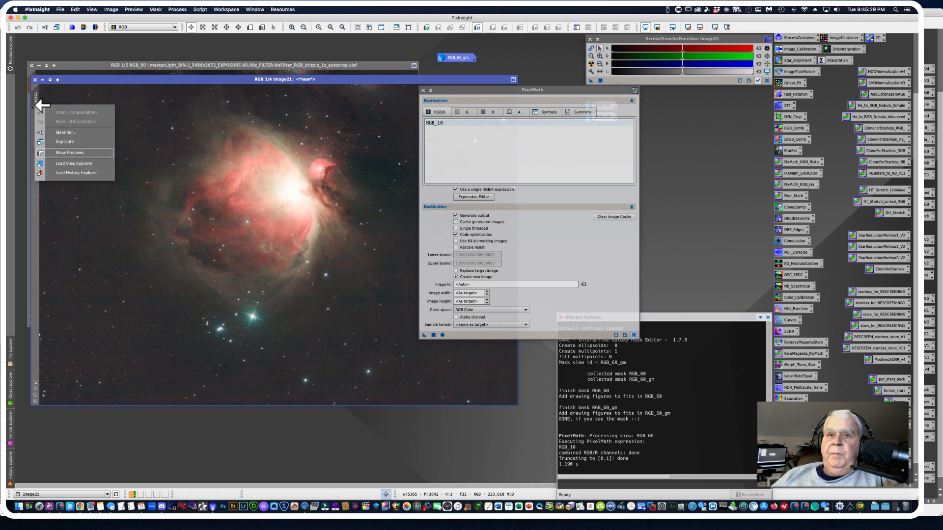
{"action": "left_click", "coordinate": [64, 133]}
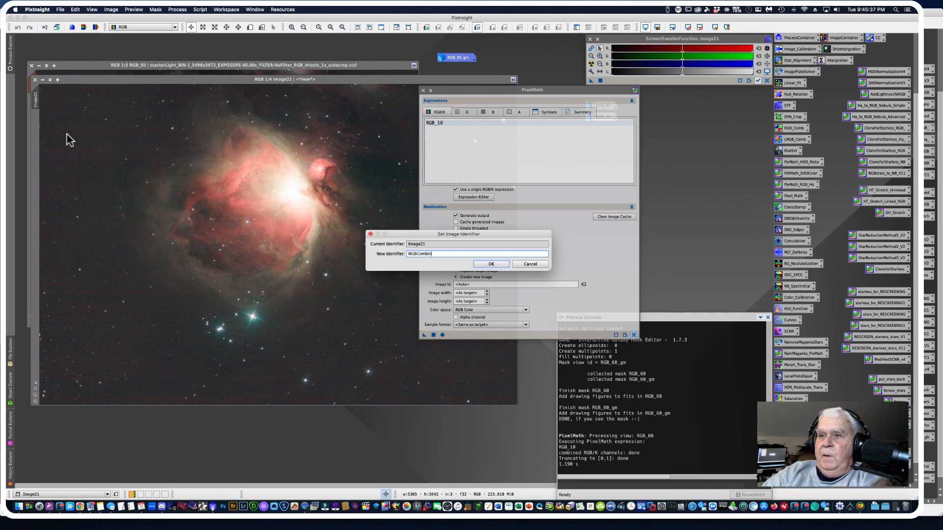
{"action": "key", "text": "Return"}
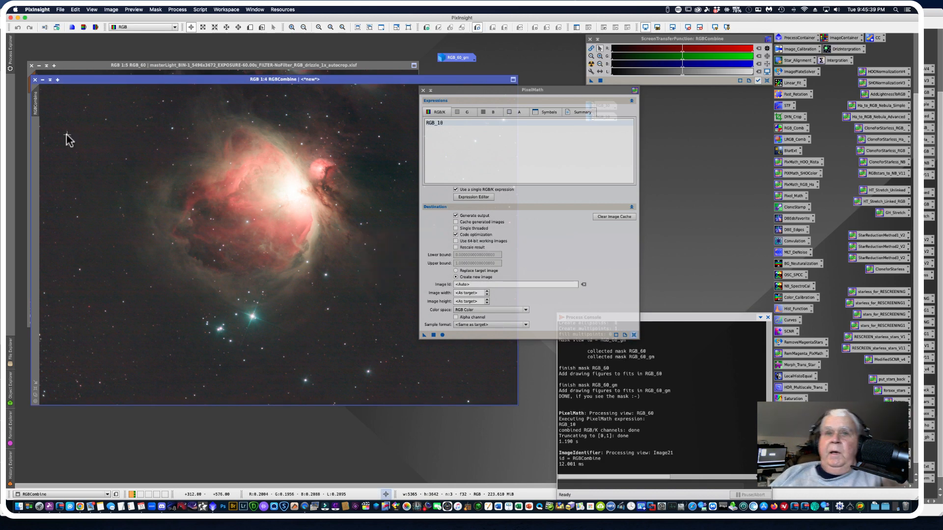
Move RGBCombine down to uncover RGB_60, and remove the mask from RGB_60
{"action": "left_click_drag", "start_coordinate": [90, 80], "coordinate": [113, 201]}
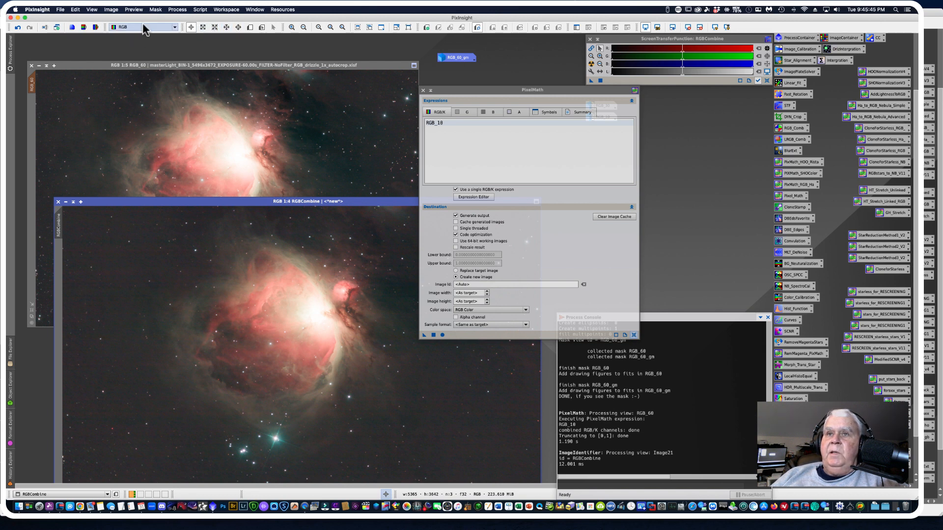
{"action": "left_click", "coordinate": [140, 75]}
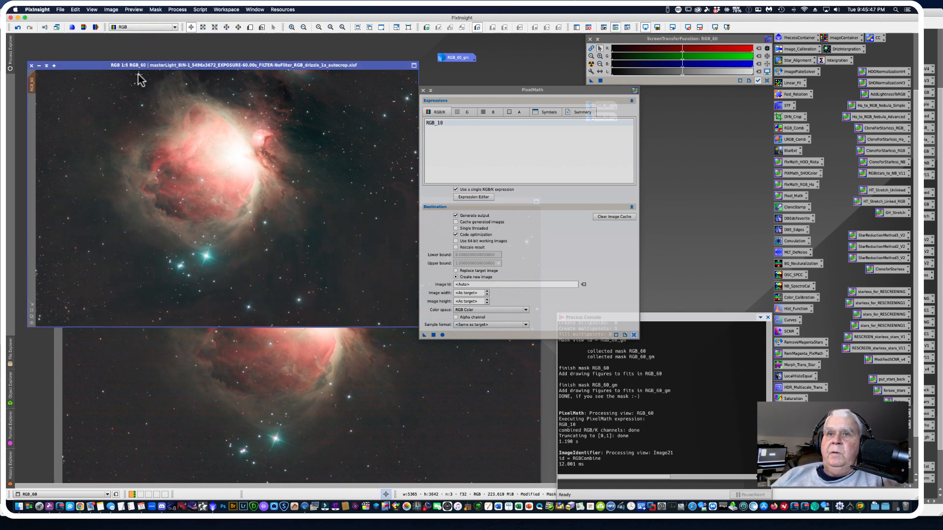
{"action": "left_click", "coordinate": [155, 10]}
{"action": "left_click", "coordinate": [176, 26]}
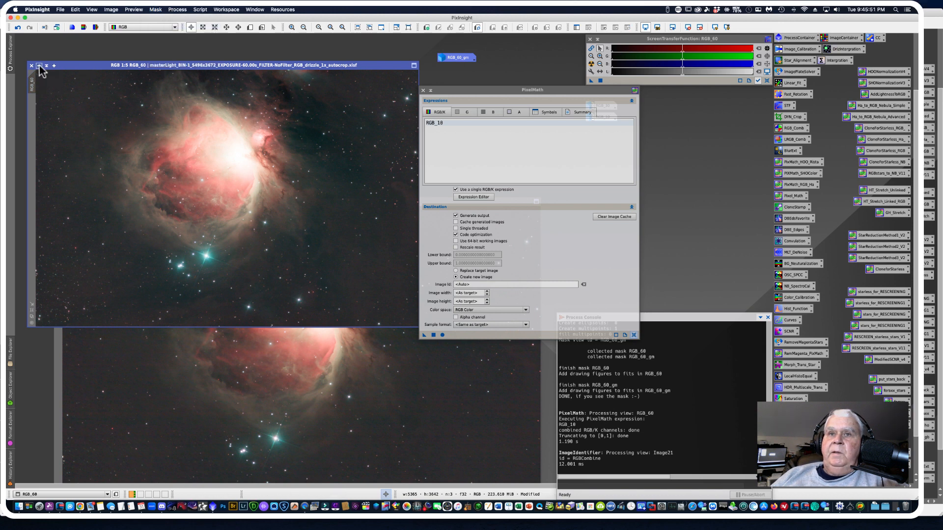
Minimize RGB_60, move PixelMath clear of the RGBCombine image, and change that image's identifier to RGBCombine60
{"action": "left_click", "coordinate": [39, 66]}
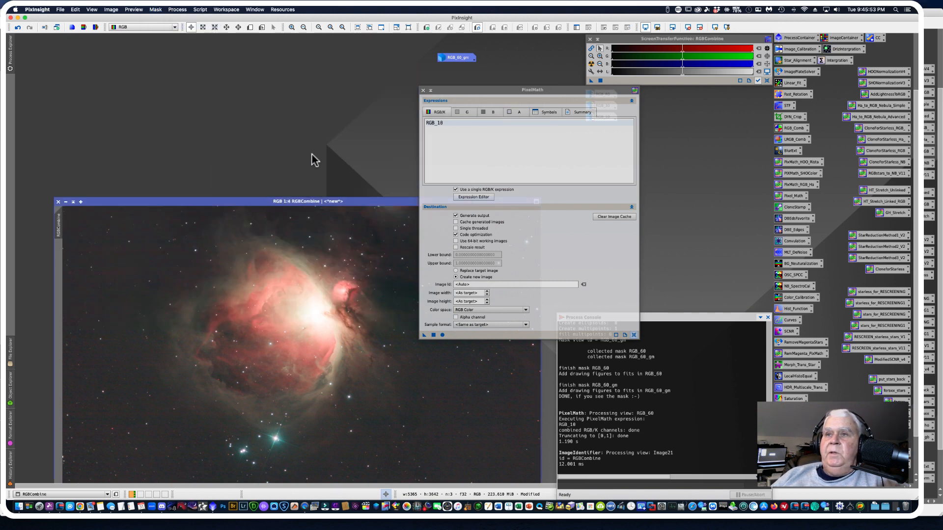
{"action": "left_click_drag", "start_coordinate": [447, 90], "coordinate": [232, 35]}
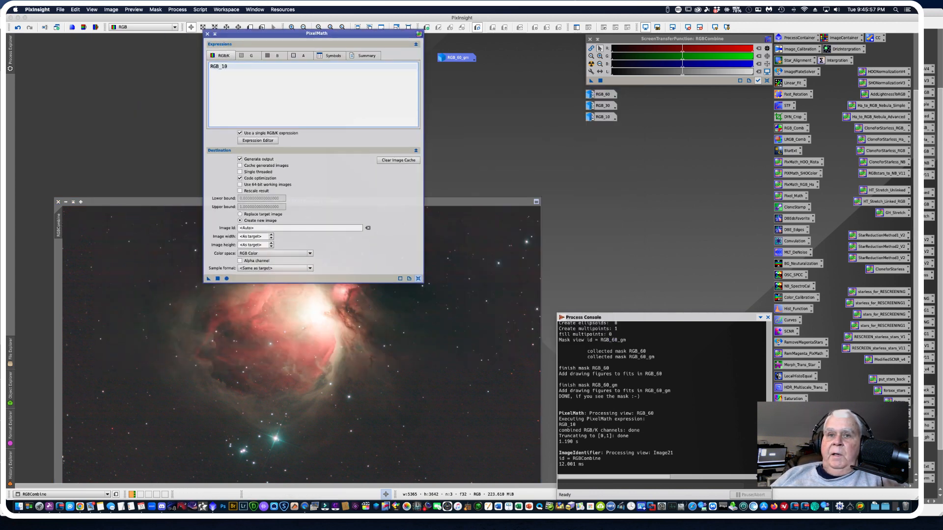
{"action": "right_click", "coordinate": [59, 228]}
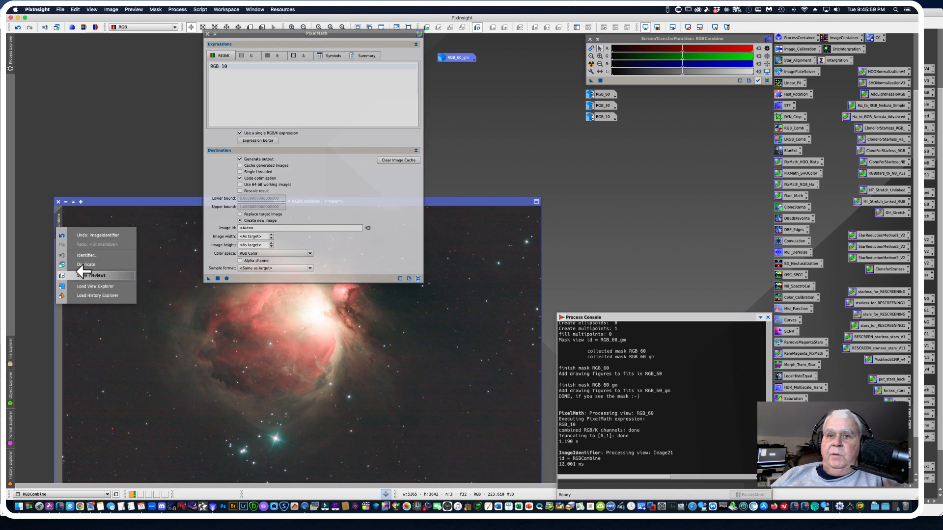
{"action": "left_click", "coordinate": [80, 255]}
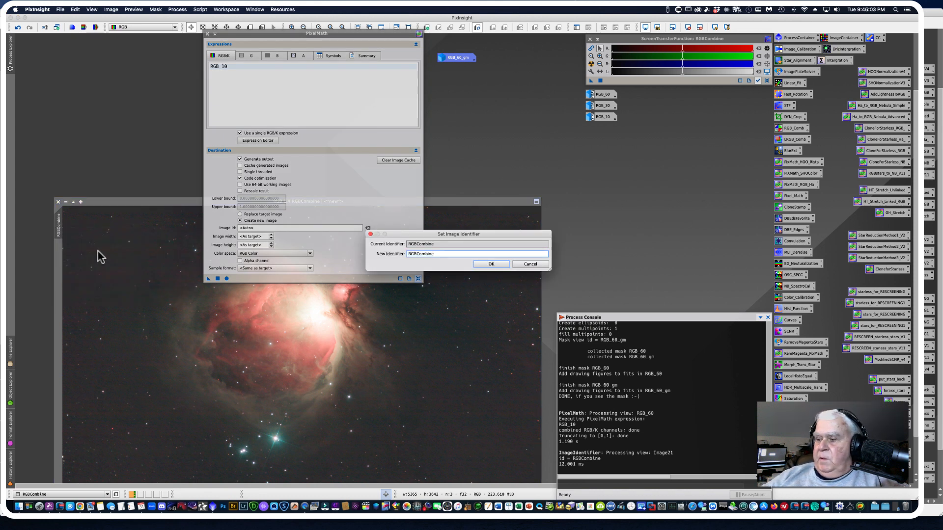
{"action": "key", "text": "Return"}
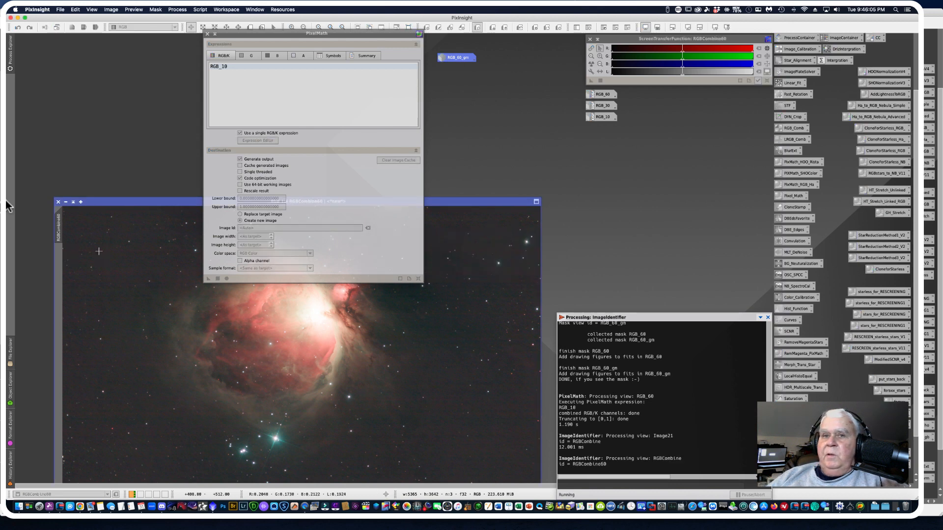
Arrange the RGBCombine60 and PixelMath windows side by side and reset PixelMath to its default settings
{"action": "left_click_drag", "start_coordinate": [84, 203], "coordinate": [64, 75]}
{"action": "left_click_drag", "start_coordinate": [229, 38], "coordinate": [558, 131]}
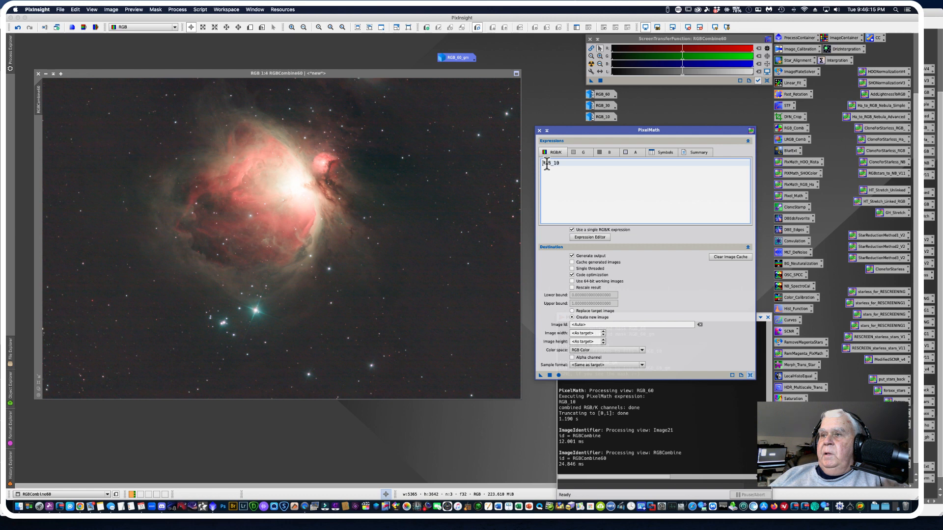
{"action": "left_click", "coordinate": [749, 377]}
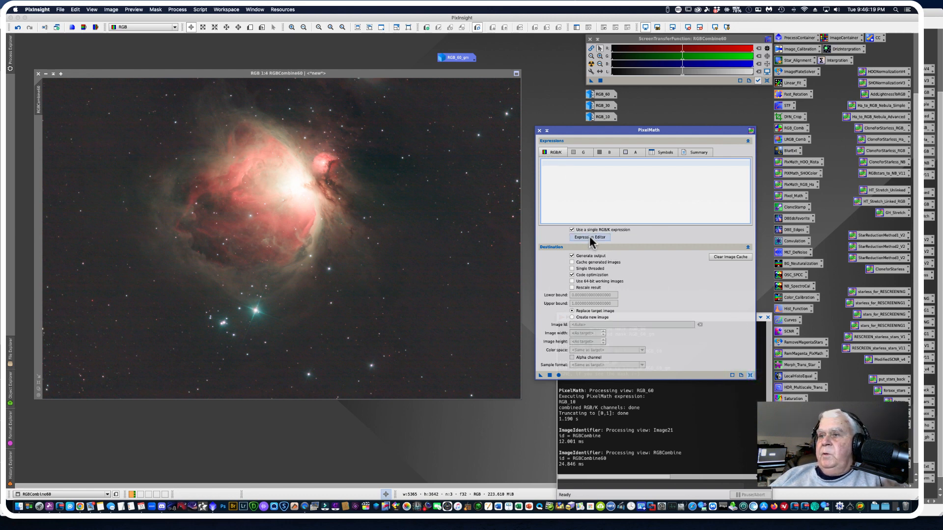
Build the RGB/K expression 60*RGBCombine60+30*RGB_30+70RGB_10 in the Expression Editor and try to apply it to RGBCombine60
{"action": "left_click", "coordinate": [589, 237]}
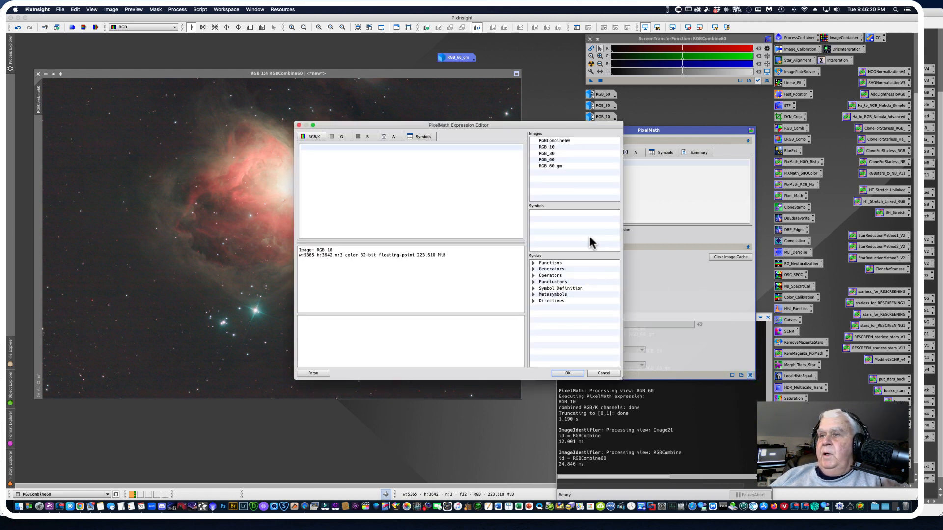
{"action": "left_click", "coordinate": [304, 147]}
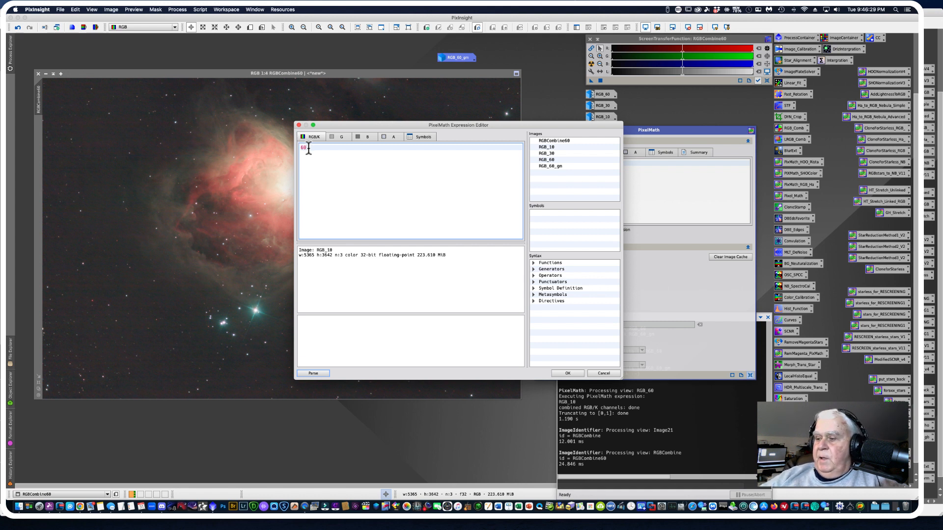
{"action": "type", "text": "60*"}
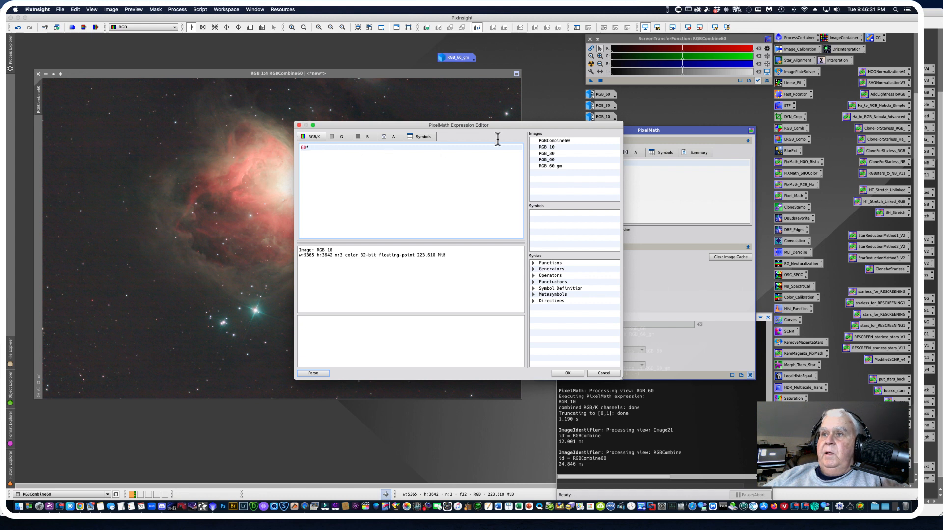
{"action": "double_click", "coordinate": [549, 141]}
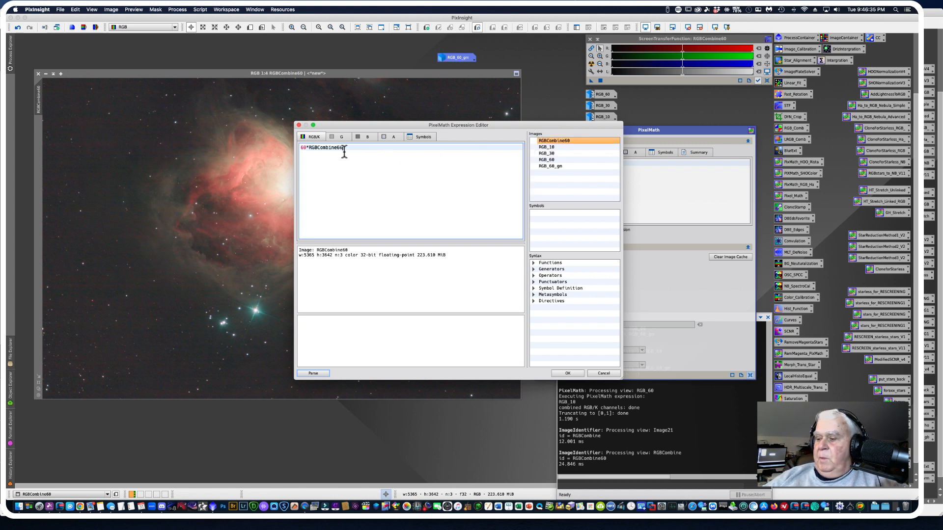
{"action": "type", "text": "+30"}
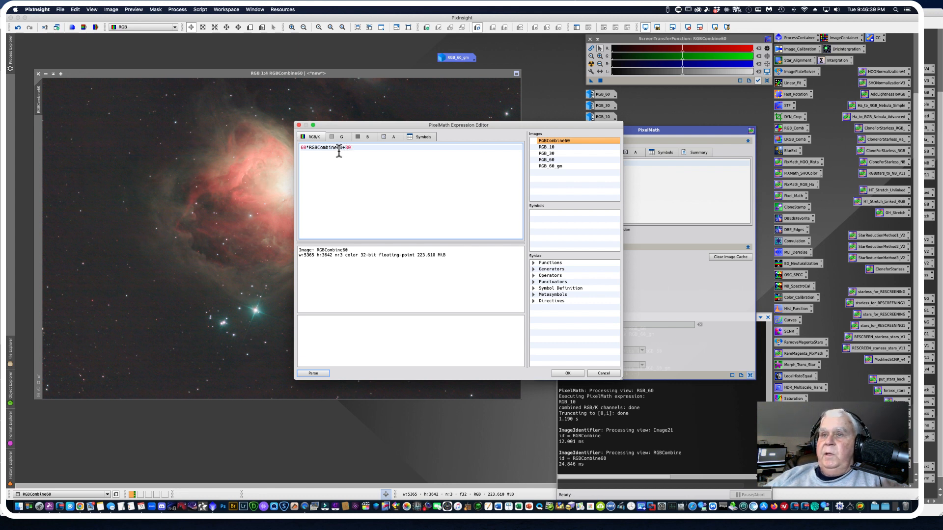
{"action": "type", "text": "*"}
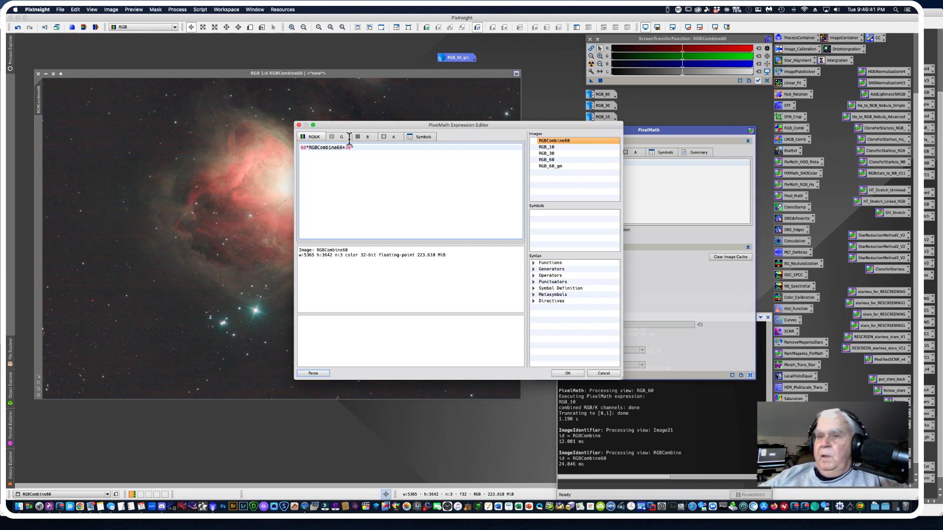
{"action": "double_click", "coordinate": [546, 154]}
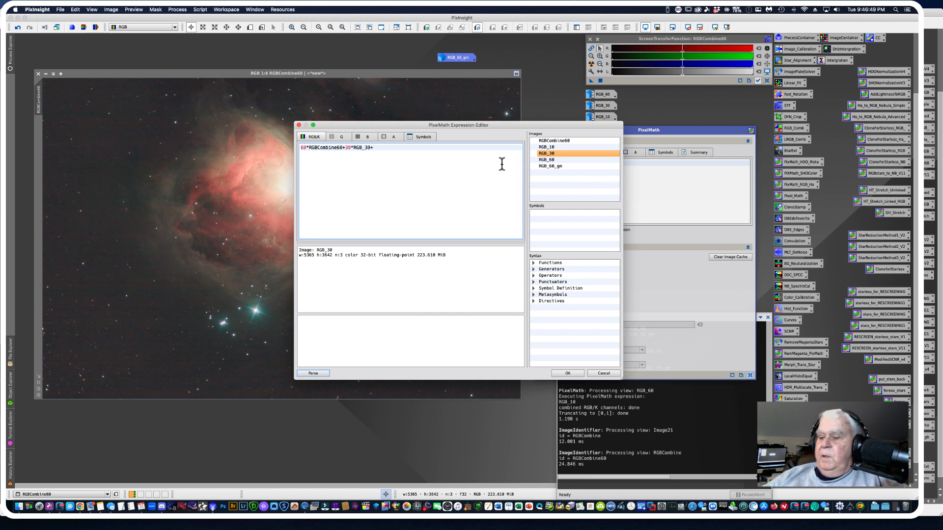
{"action": "type", "text": "+70"}
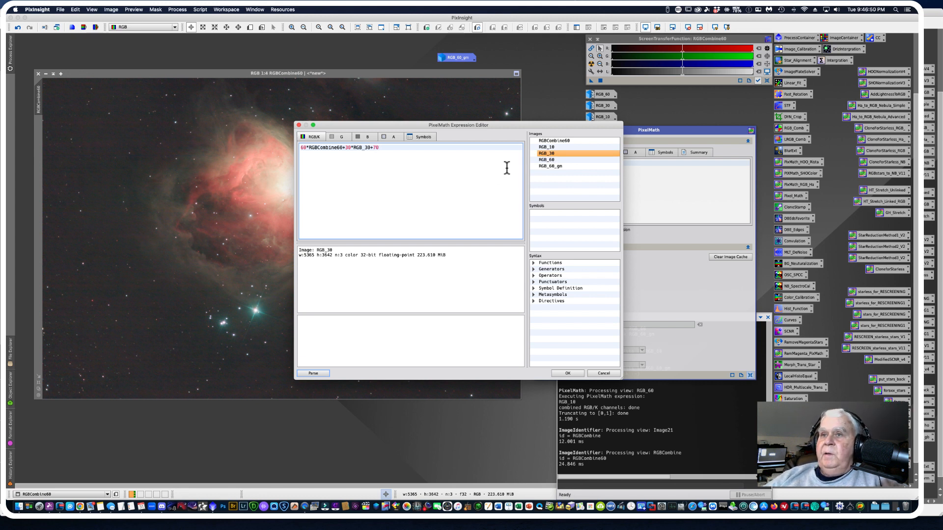
{"action": "double_click", "coordinate": [546, 148]}
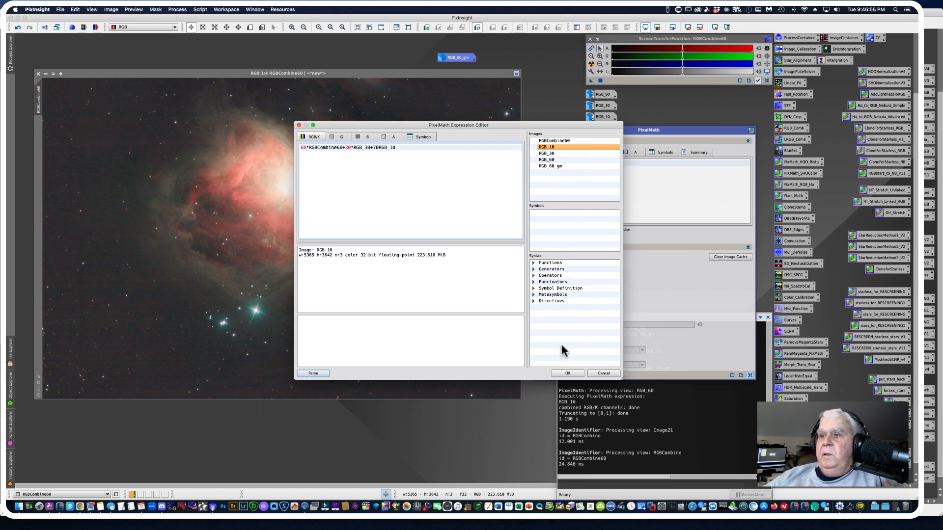
{"action": "left_click", "coordinate": [566, 373]}
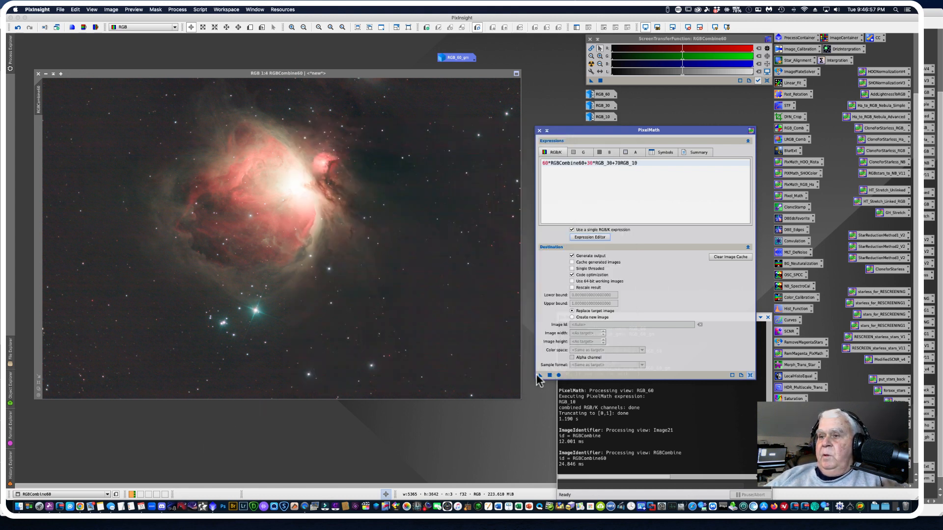
{"action": "left_click_drag", "start_coordinate": [540, 379], "coordinate": [255, 303]}
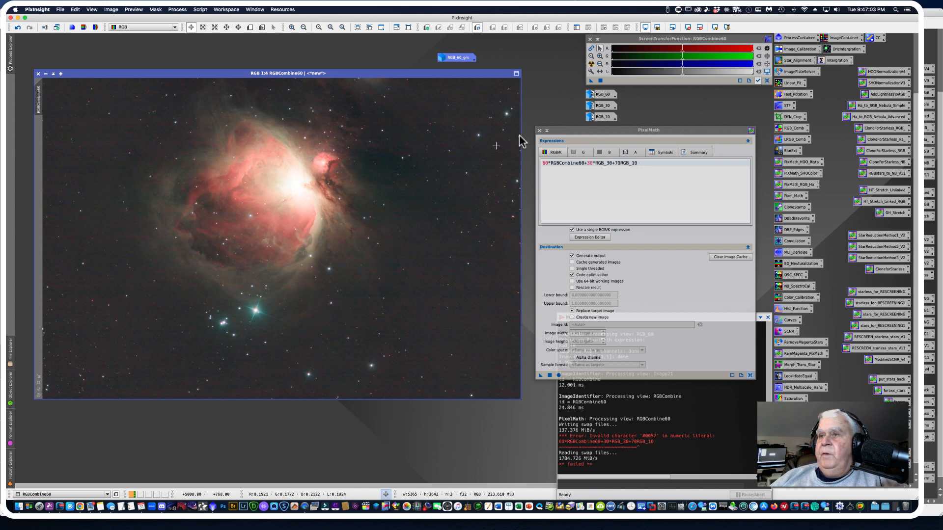
Correct the expression's last term to 10*RGB_10 and apply PixelMath to RGBCombine60
{"action": "left_click_drag", "start_coordinate": [563, 131], "coordinate": [378, 100]}
{"action": "double_click", "coordinate": [360, 139]}
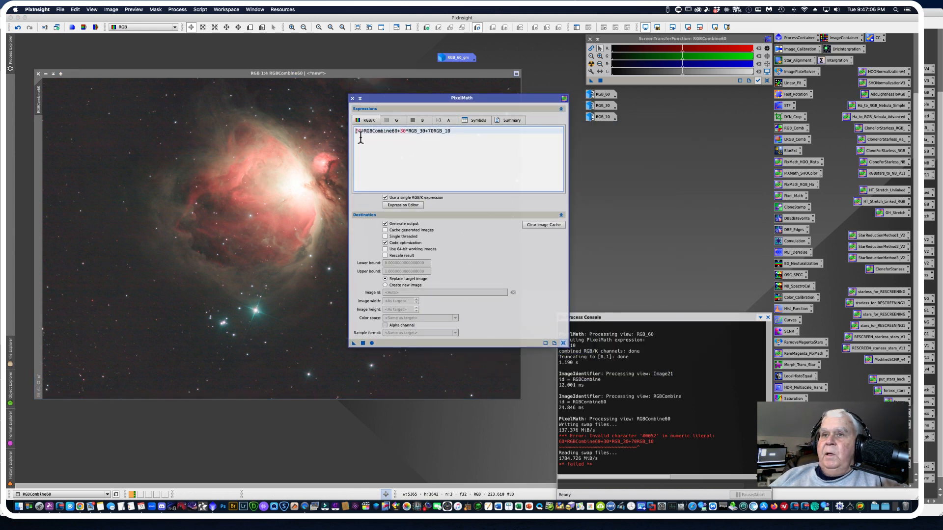
{"action": "type", "text": "30"}
{"action": "left_click", "coordinate": [391, 132]}
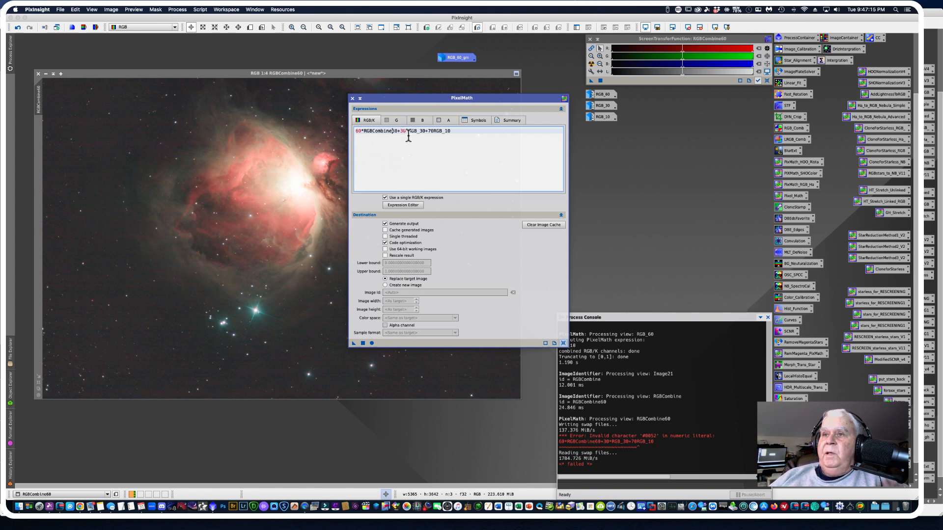
{"action": "left_click", "coordinate": [433, 132]}
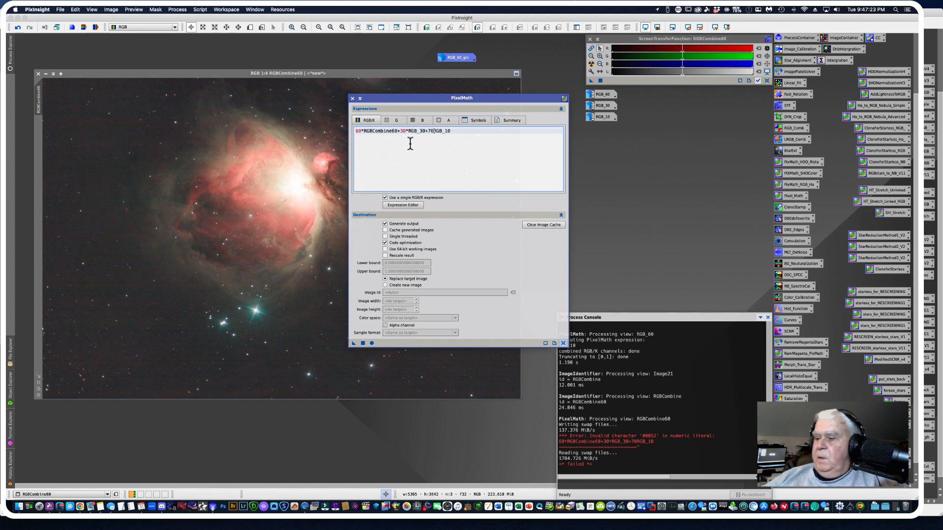
{"action": "type", "text": "*"}
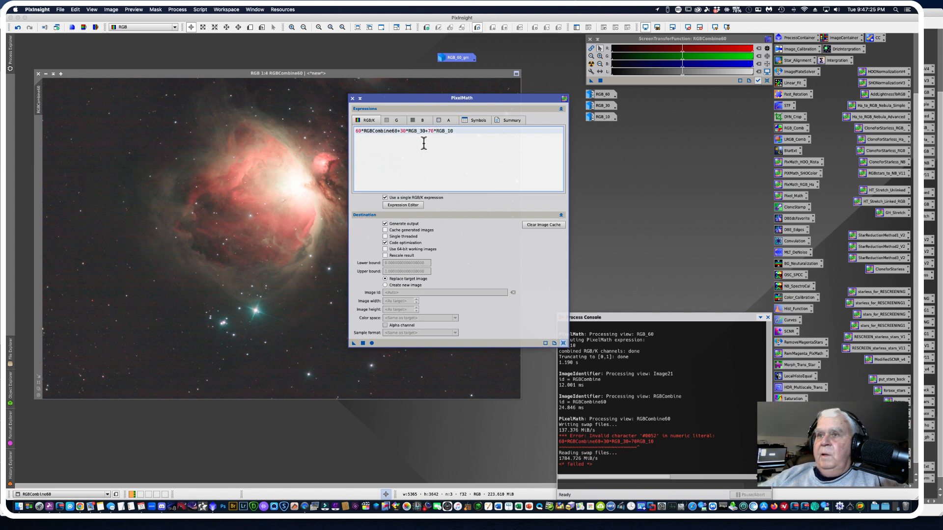
{"action": "left_click_drag", "start_coordinate": [431, 131], "coordinate": [428, 133]}
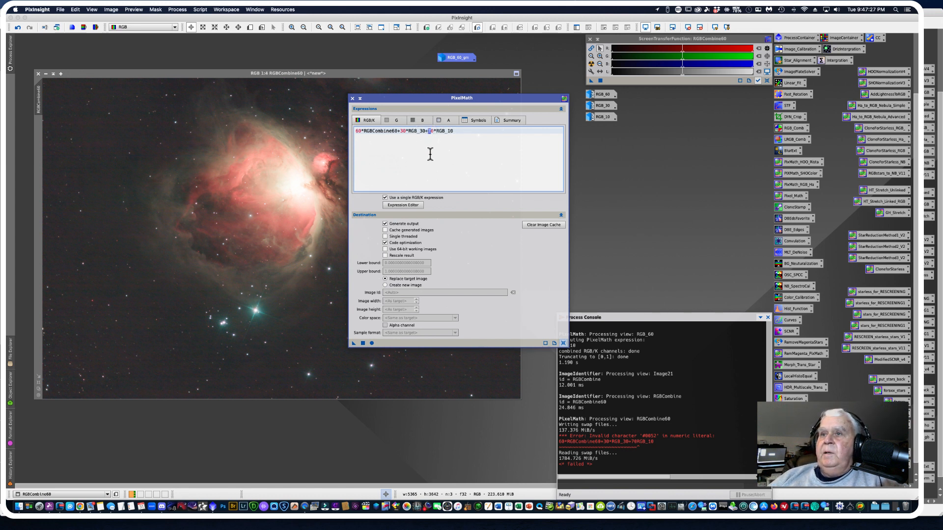
{"action": "type", "text": "1"}
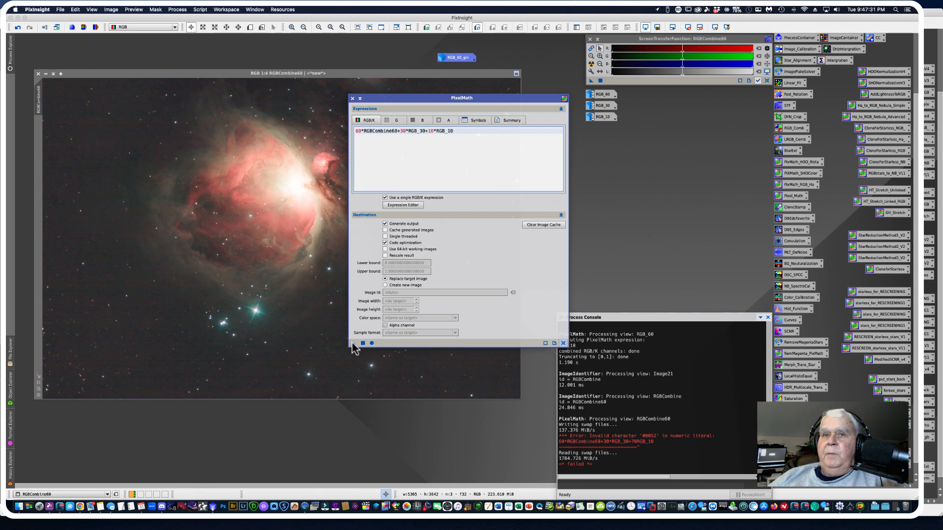
{"action": "left_click_drag", "start_coordinate": [363, 344], "coordinate": [205, 298]}
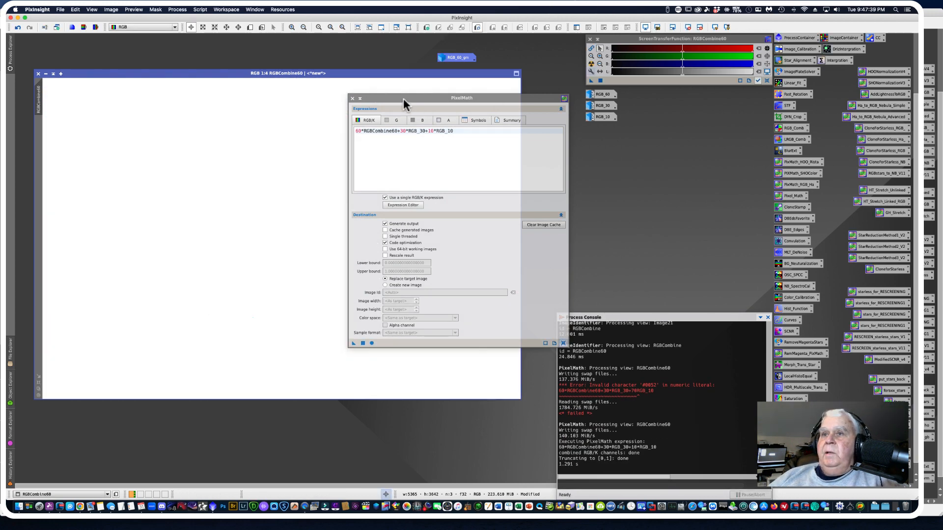
Change the expression's weights to decimals so it reads .60*RGBCombine60+.30*RGB_30+.10*RGB_10
{"action": "left_click_drag", "start_coordinate": [403, 98], "coordinate": [410, 98]}
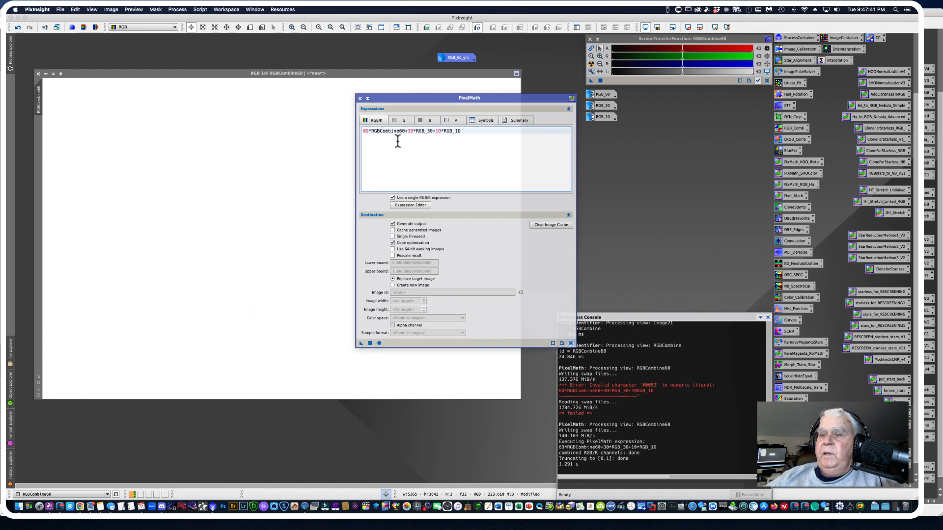
{"action": "type", "text": "."}
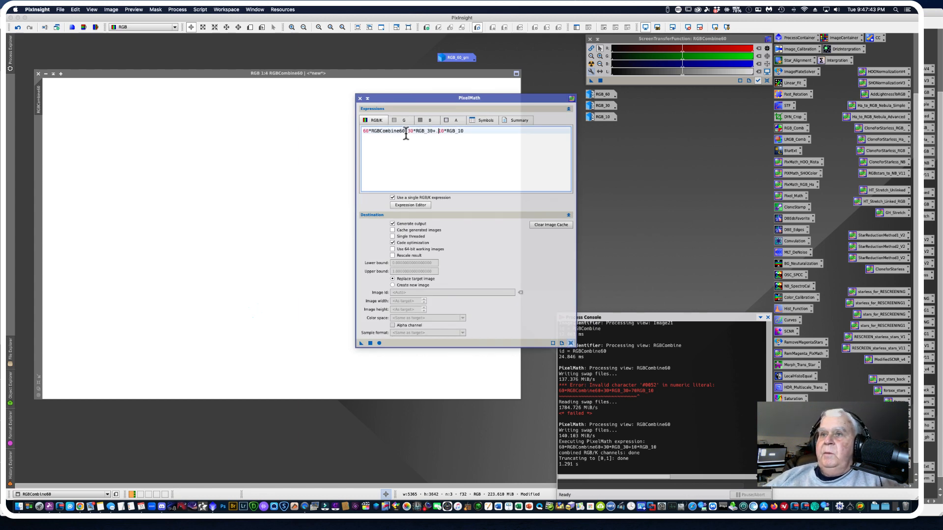
{"action": "left_click", "coordinate": [407, 131]}
{"action": "type", "text": "."}
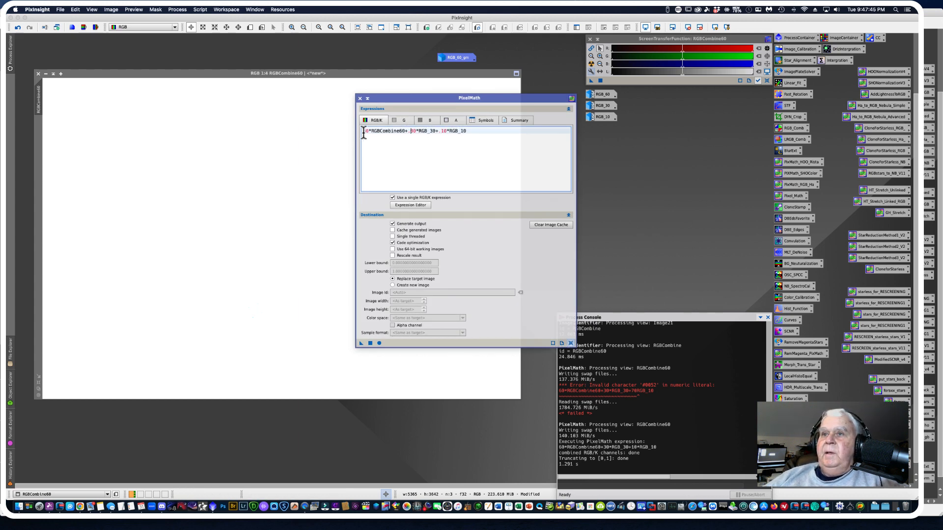
{"action": "left_click", "coordinate": [360, 155]}
{"action": "type", "text": "."}
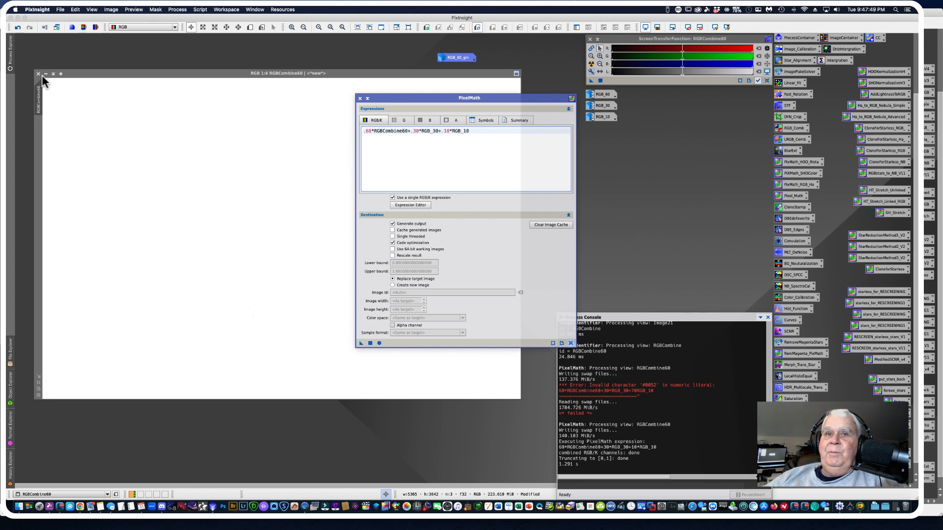
Undo the last PixelMath run on RGBCombine60, apply the decimal-weight expression to it, and close PixelMath
{"action": "left_click", "coordinate": [17, 28]}
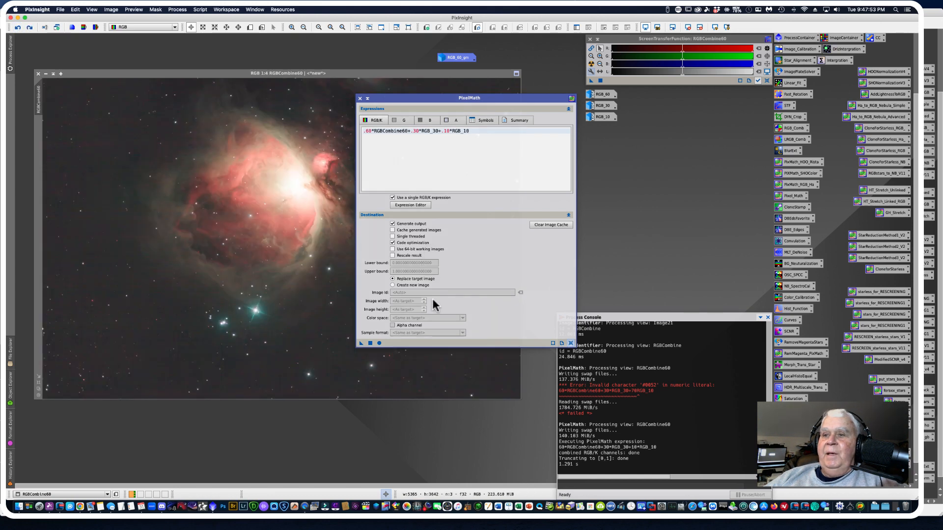
{"action": "left_click_drag", "start_coordinate": [361, 344], "coordinate": [209, 200]}
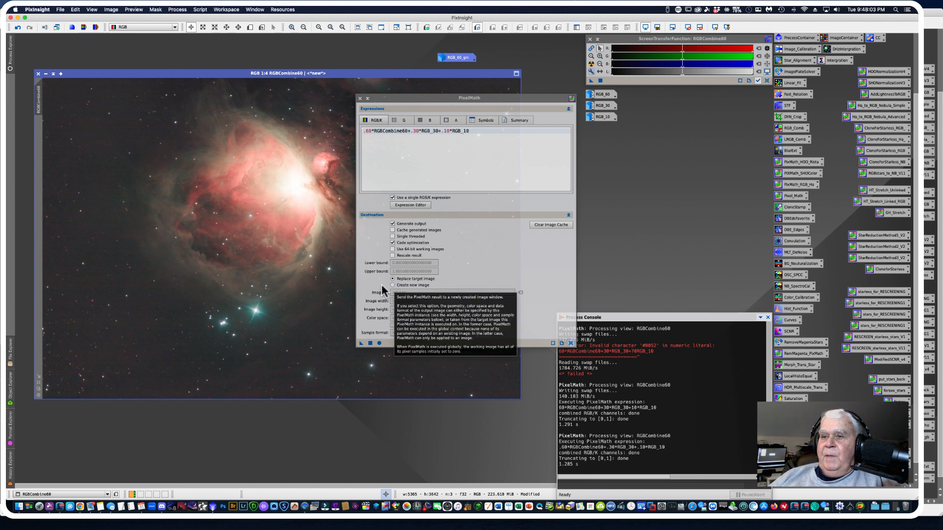
{"action": "left_click", "coordinate": [370, 103]}
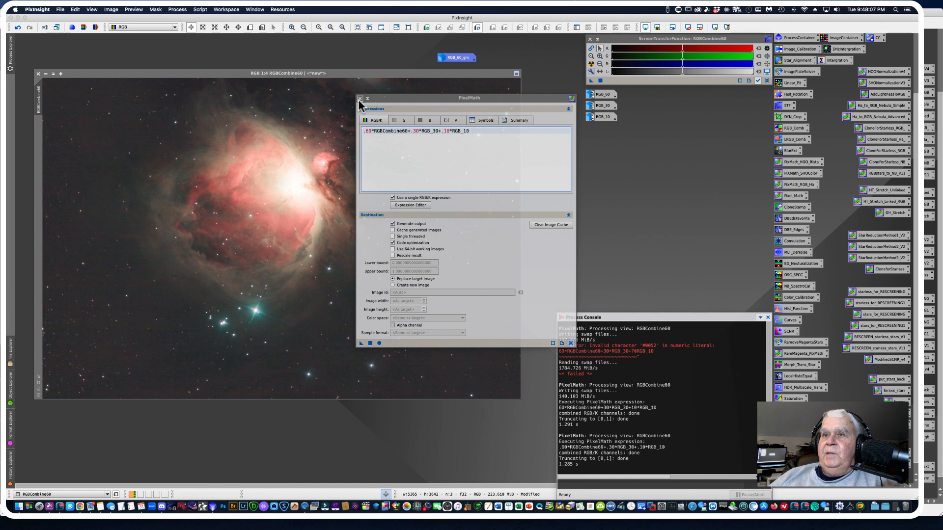
{"action": "left_click", "coordinate": [360, 98]}
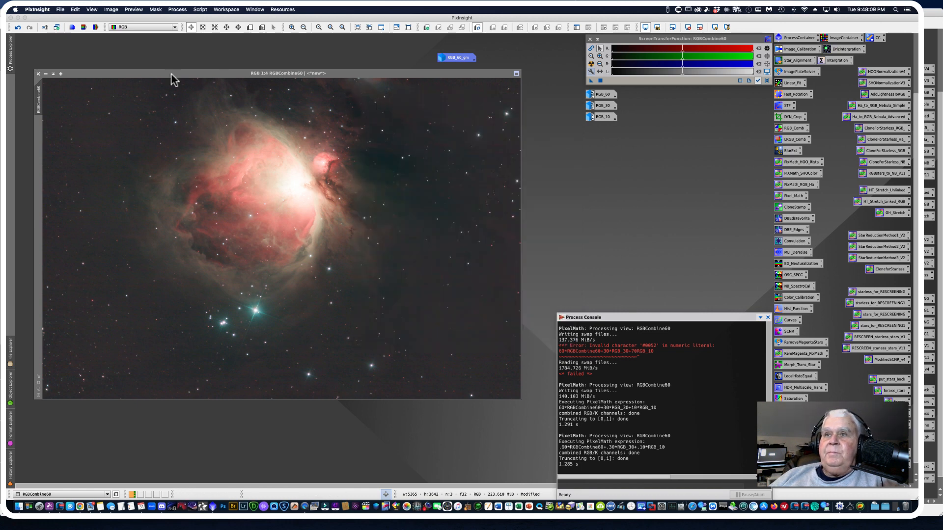
Rename the RGBCombine60 image as Starless
{"action": "left_click_drag", "start_coordinate": [172, 74], "coordinate": [212, 72]}
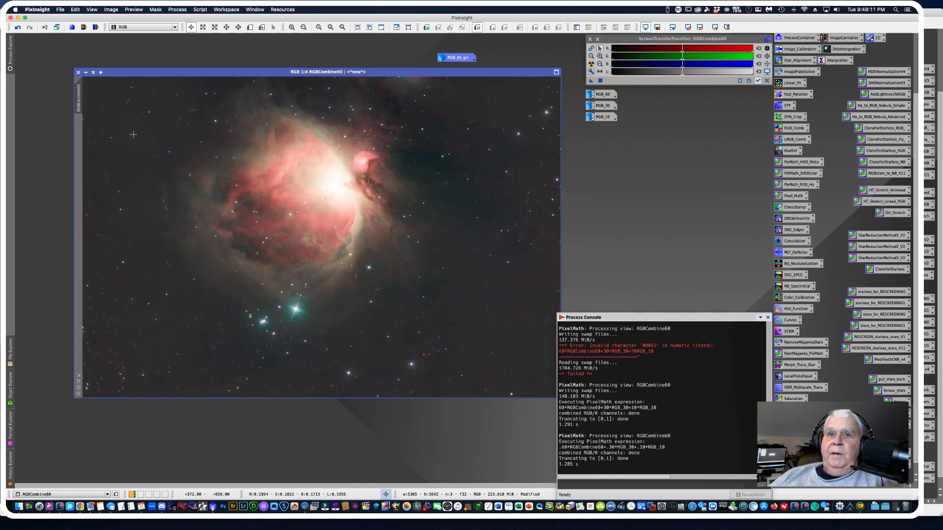
{"action": "right_click", "coordinate": [78, 98]}
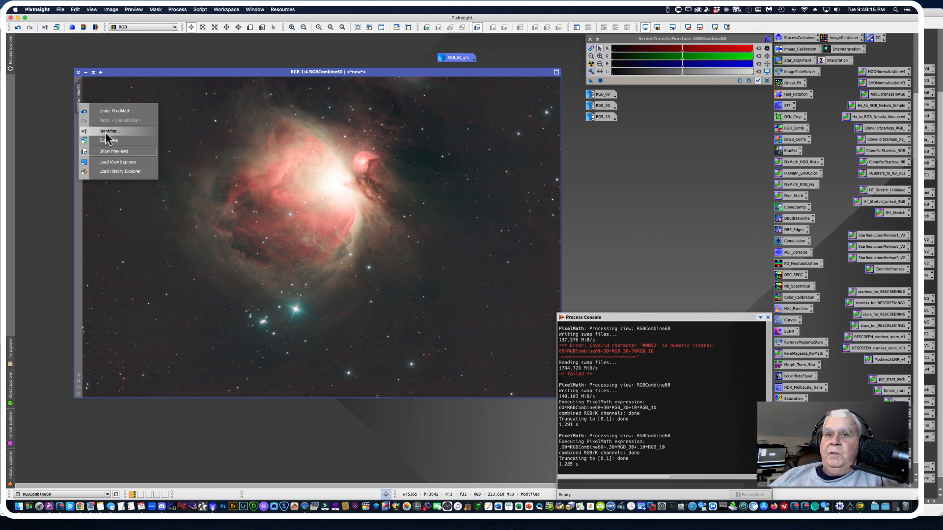
{"action": "left_click", "coordinate": [84, 132]}
{"action": "type", "text": "DS"}
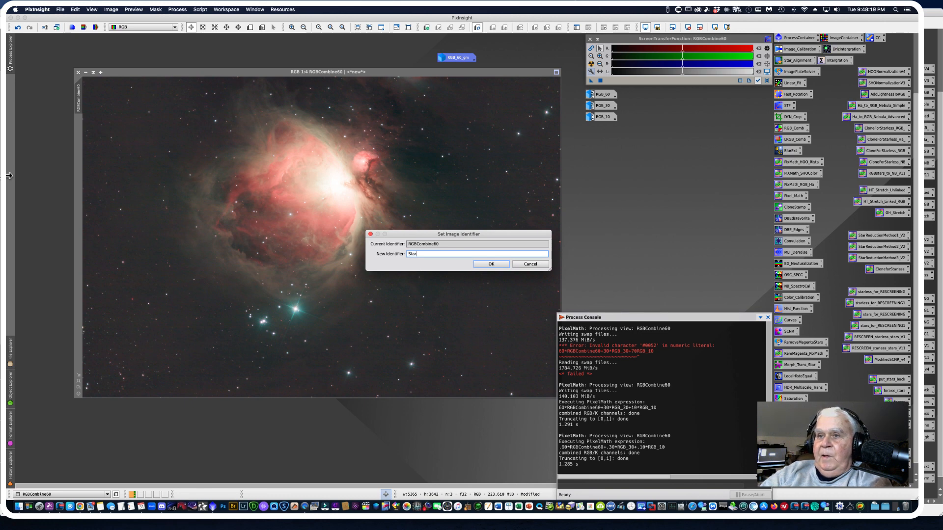
{"action": "key", "text": "Return"}
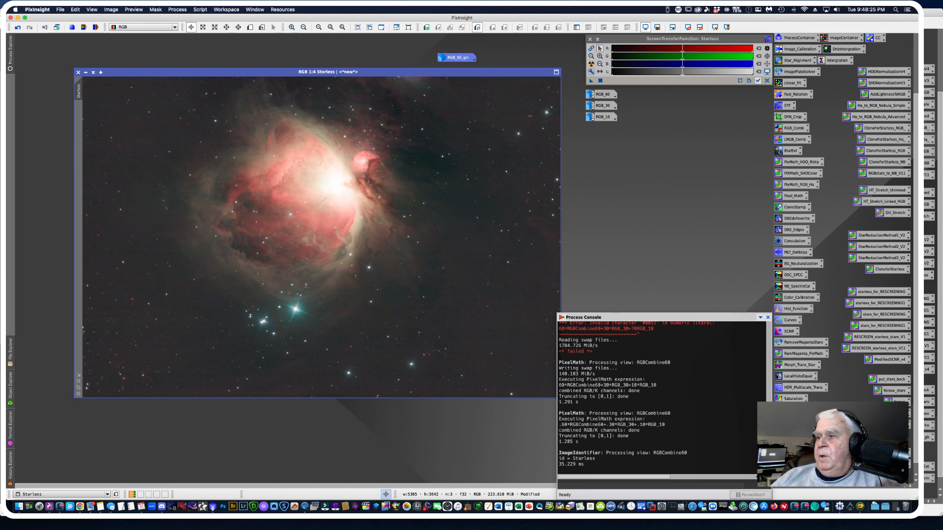
Run StarXTerminator on Starless with Generate Star Image and Unscreen Stars enabled, and rename the generated star image as Stars
{"action": "double_click", "coordinate": [896, 453]}
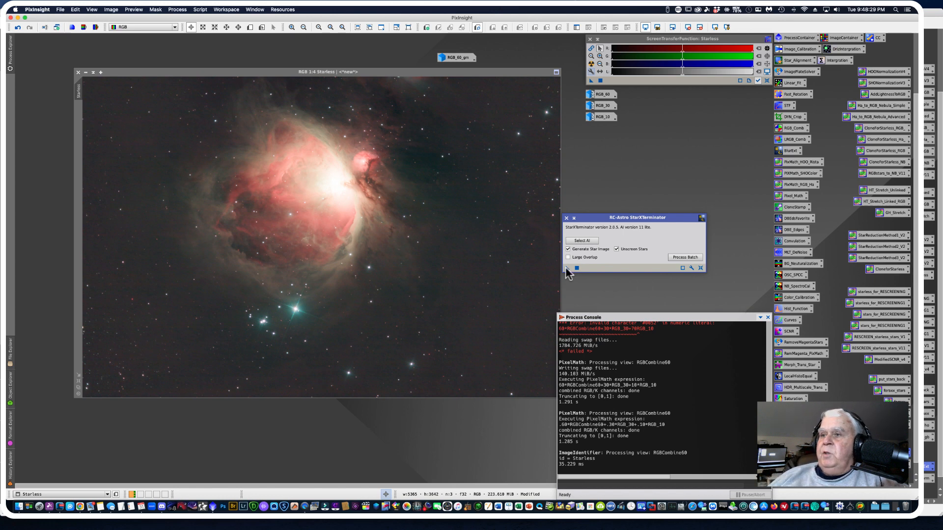
{"action": "left_click_drag", "start_coordinate": [567, 270], "coordinate": [362, 288]}
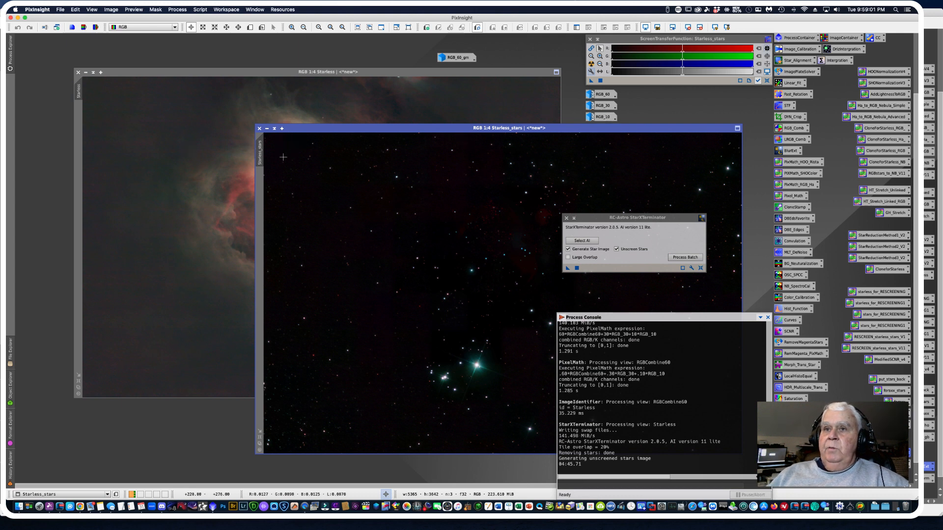
{"action": "right_click", "coordinate": [259, 155]}
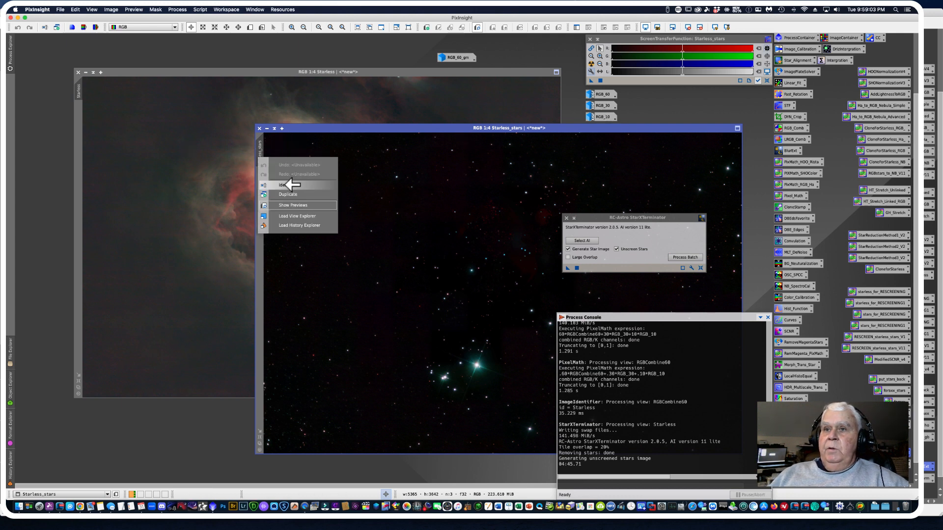
{"action": "left_click", "coordinate": [292, 185]}
{"action": "type", "text": "Stars"}
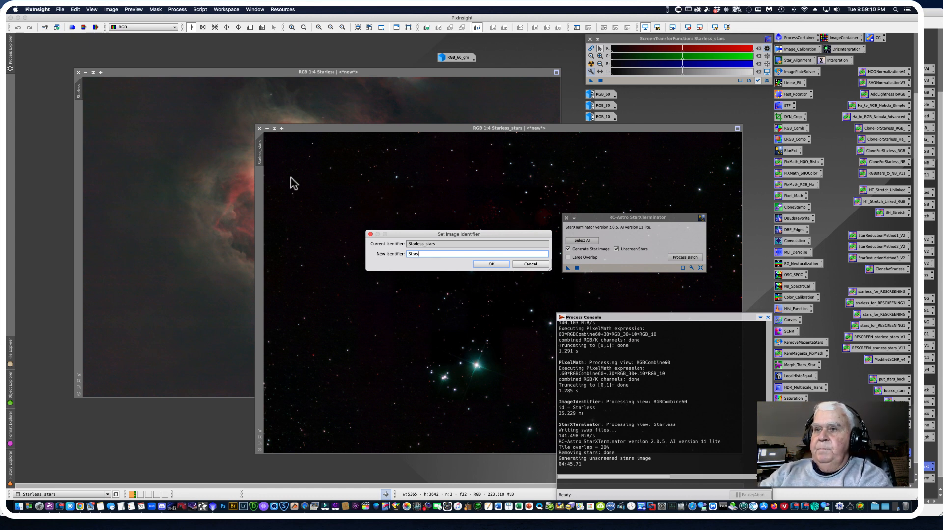
{"action": "key", "text": "Return"}
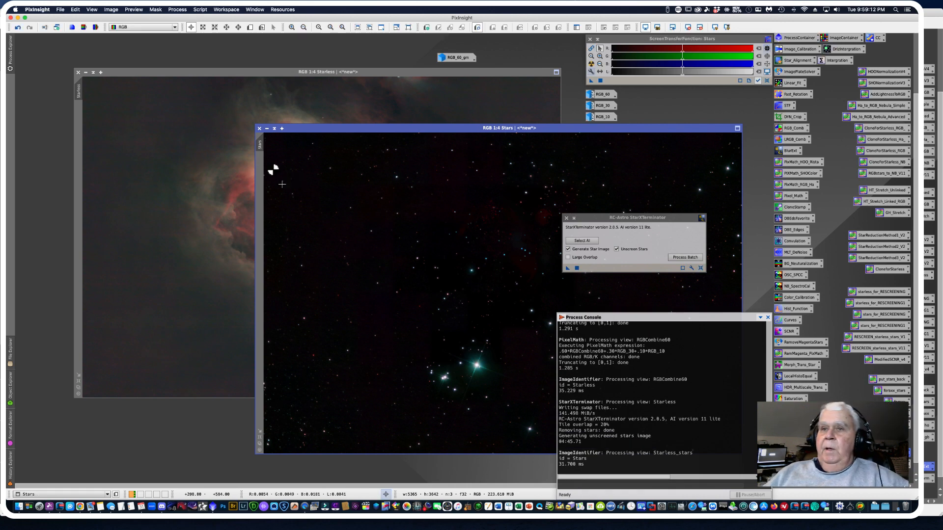
Minimize the Stars image, park its icon below RGB_10, and close StarXTerminator to clear the space around Starless
{"action": "left_click", "coordinate": [267, 129]}
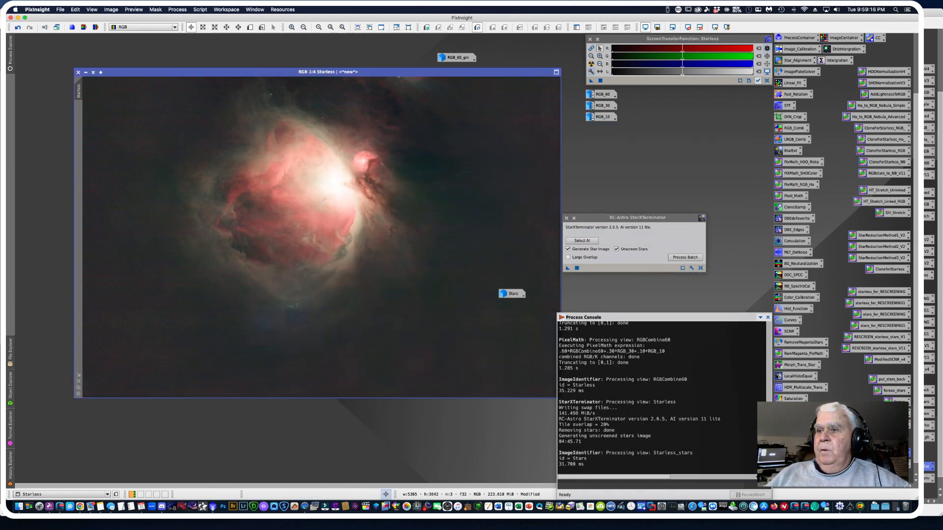
{"action": "left_click_drag", "start_coordinate": [513, 294], "coordinate": [599, 136]}
{"action": "left_click", "coordinate": [566, 218]}
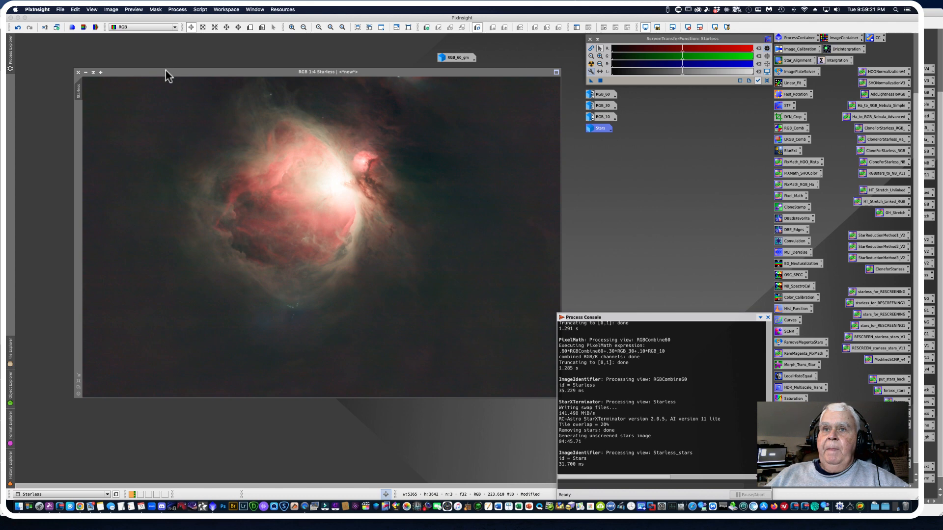
{"action": "left_click_drag", "start_coordinate": [165, 70], "coordinate": [141, 63]}
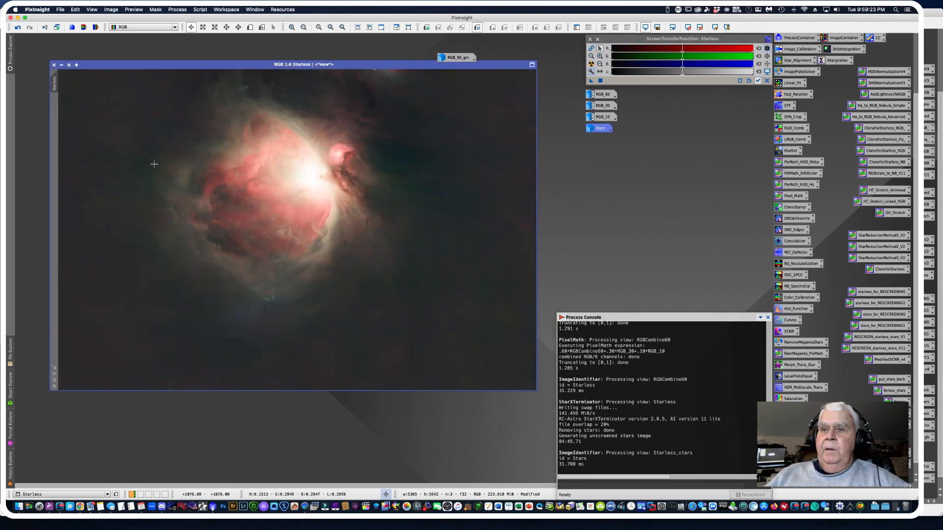
{"action": "left_click_drag", "start_coordinate": [143, 65], "coordinate": [135, 63]}
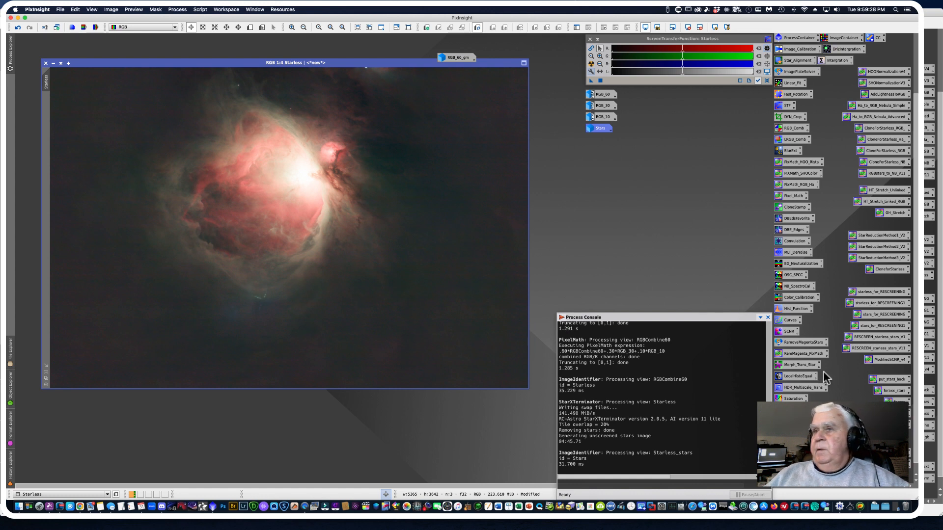
Apply the RGB_60_gm gradient image as a mask on Starless and hide the mask overlay
{"action": "double_click", "coordinate": [447, 58]}
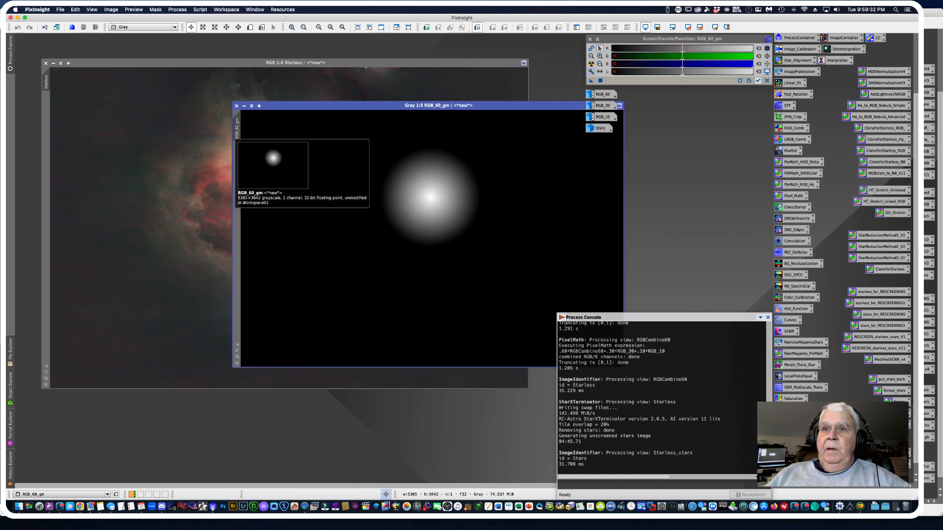
{"action": "left_click_drag", "start_coordinate": [238, 129], "coordinate": [46, 203]}
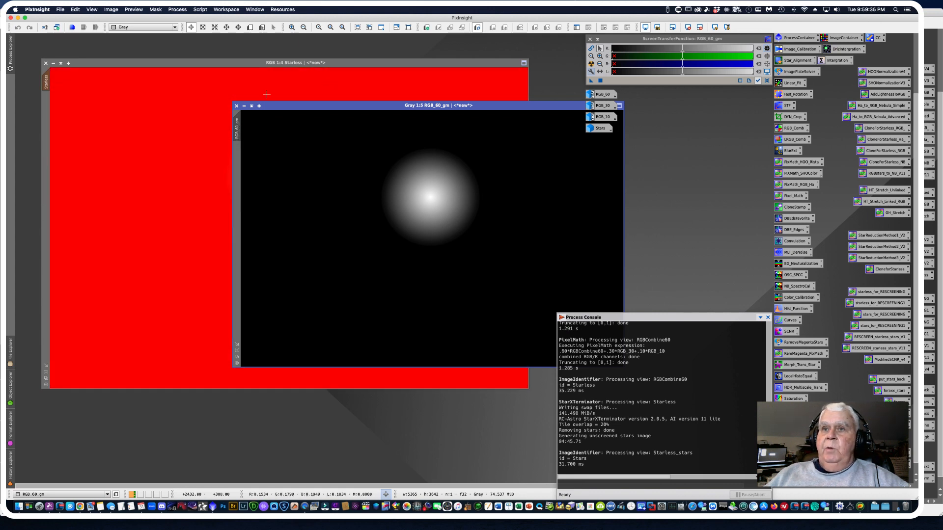
{"action": "left_click", "coordinate": [244, 105]}
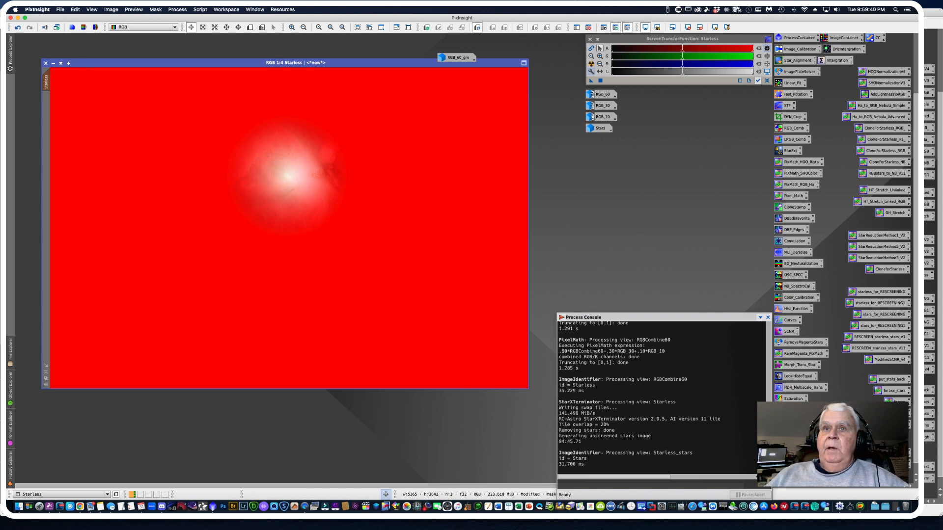
{"action": "left_click", "coordinate": [155, 9]}
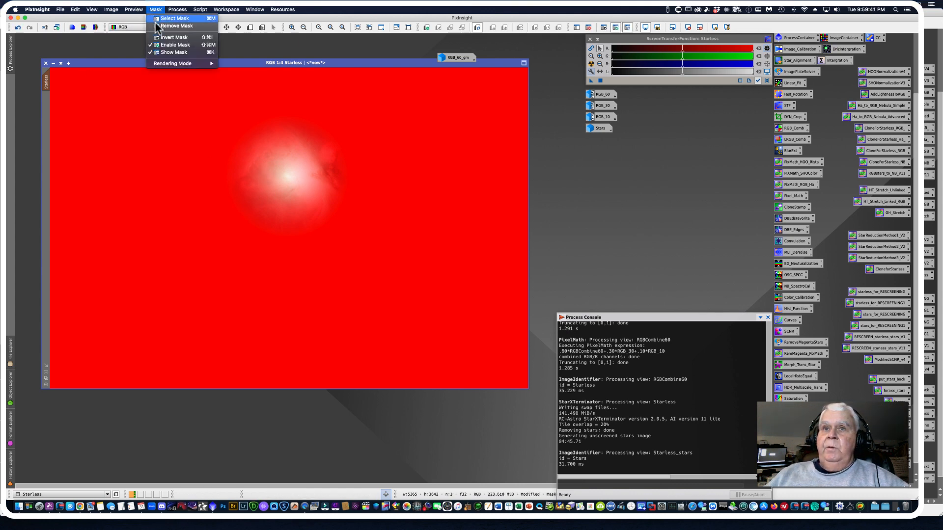
{"action": "left_click", "coordinate": [163, 52]}
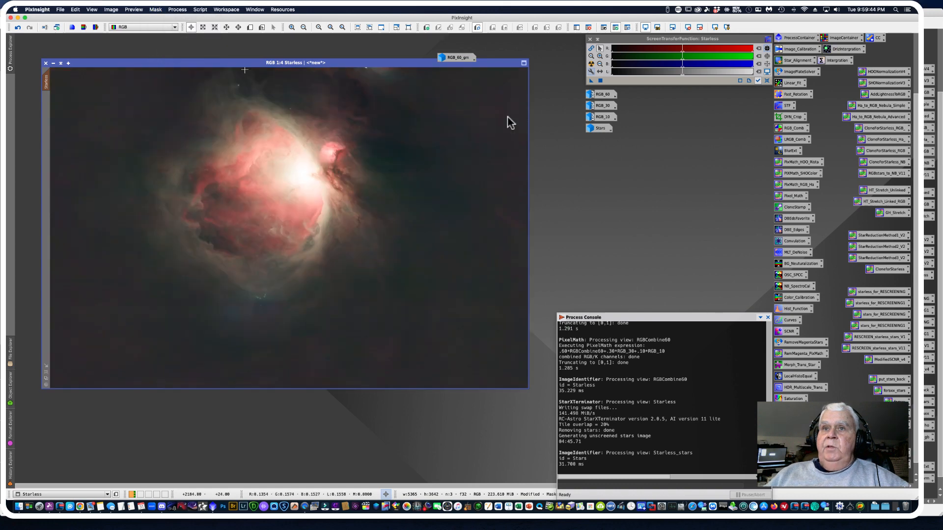
Open CurvesTransformation with a real-time preview of Starless and lower the RGB/K curve's midpoint to about input 0.51, output 0.38
{"action": "double_click", "coordinate": [789, 321]}
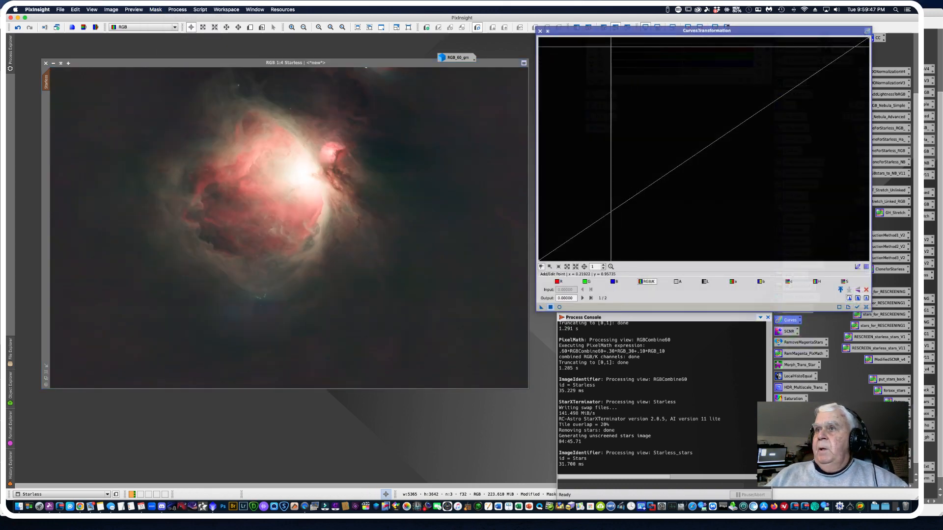
{"action": "left_click", "coordinate": [559, 307]}
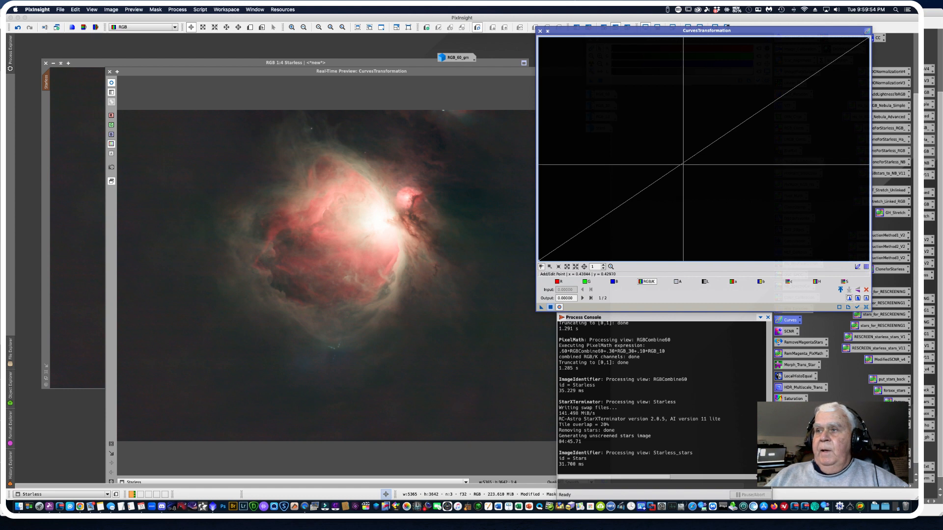
{"action": "left_click", "coordinate": [683, 165]}
{"action": "left_click_drag", "start_coordinate": [683, 165], "coordinate": [703, 174]}
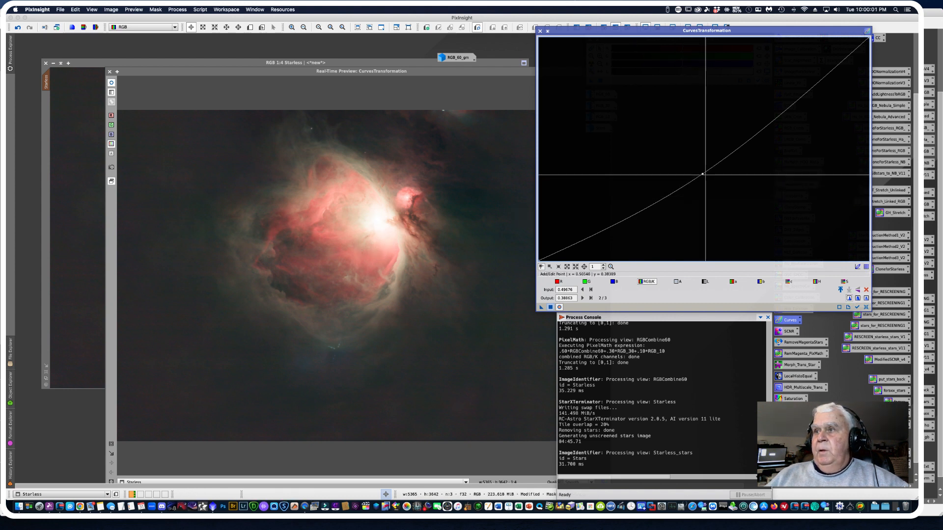
{"action": "mouse_move", "coordinate": [703, 174]}
{"action": "left_mouse_down"}
{"action": "mouse_move", "coordinate": [720, 183]}
{"action": "mouse_move", "coordinate": [706, 176]}
{"action": "left_mouse_up"}
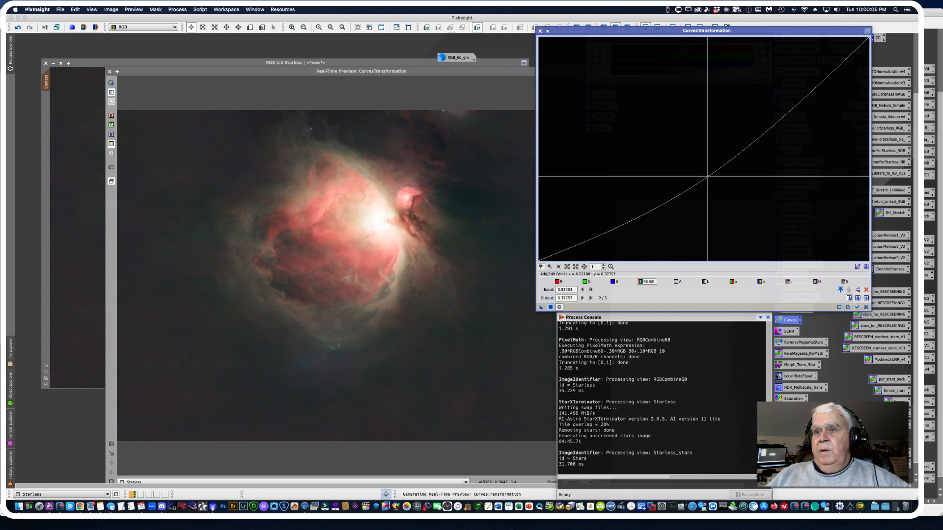
Apply the lowered RGB/K curve to Starless three times, close the real-time preview, and undo the last application
{"action": "left_click", "coordinate": [550, 306]}
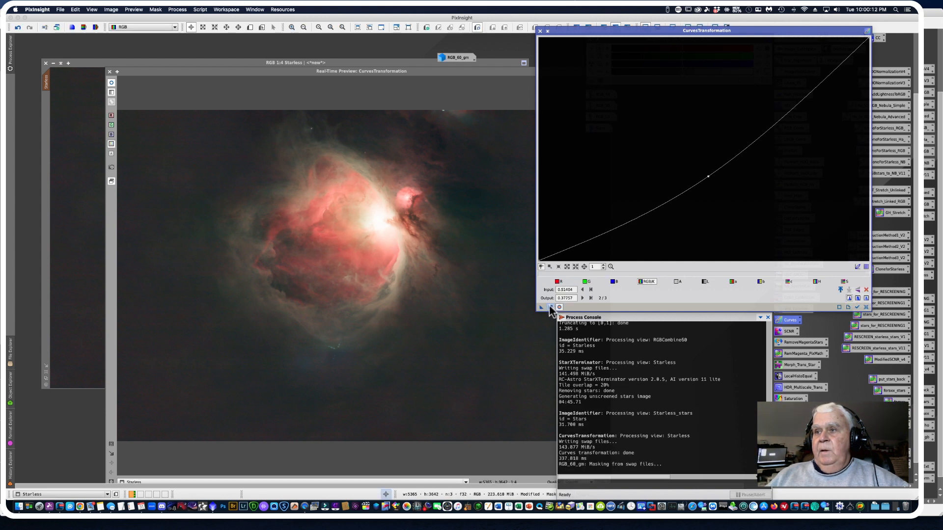
{"action": "left_click", "coordinate": [550, 307]}
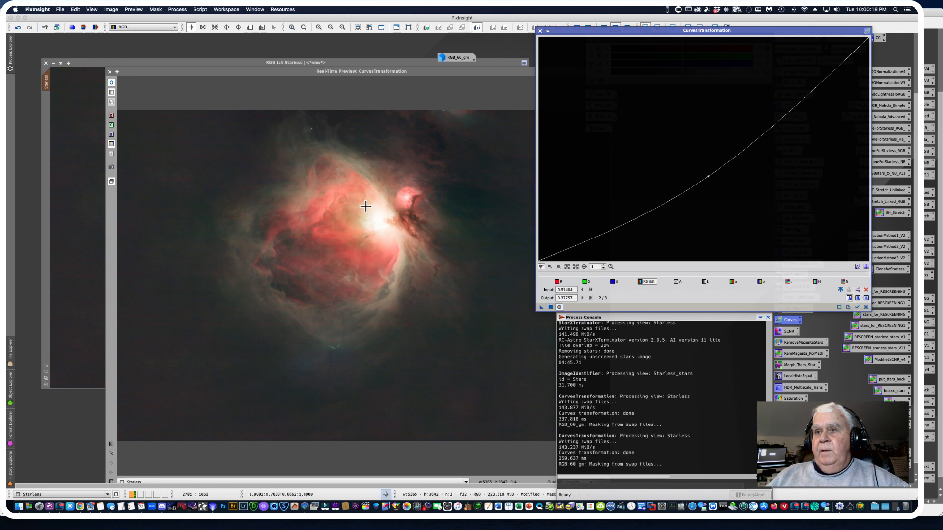
{"action": "left_click", "coordinate": [550, 307]}
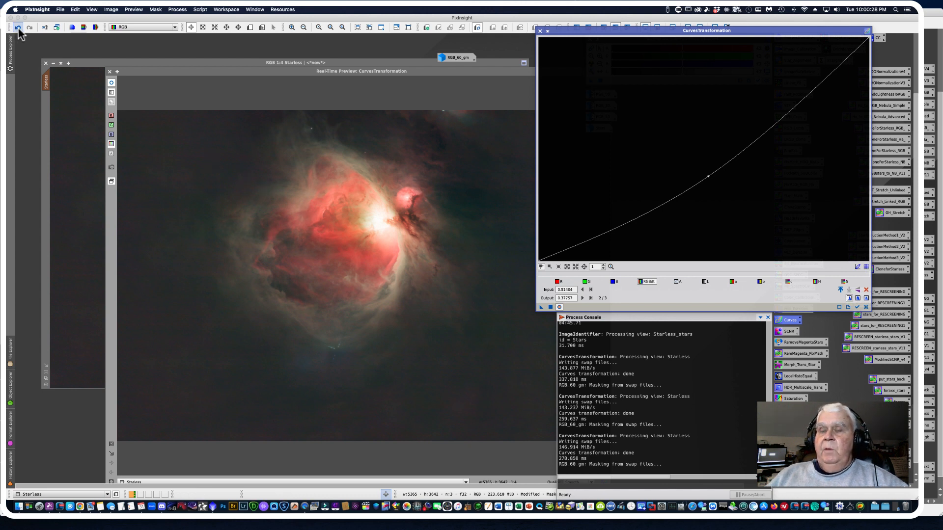
{"action": "left_click", "coordinate": [110, 73]}
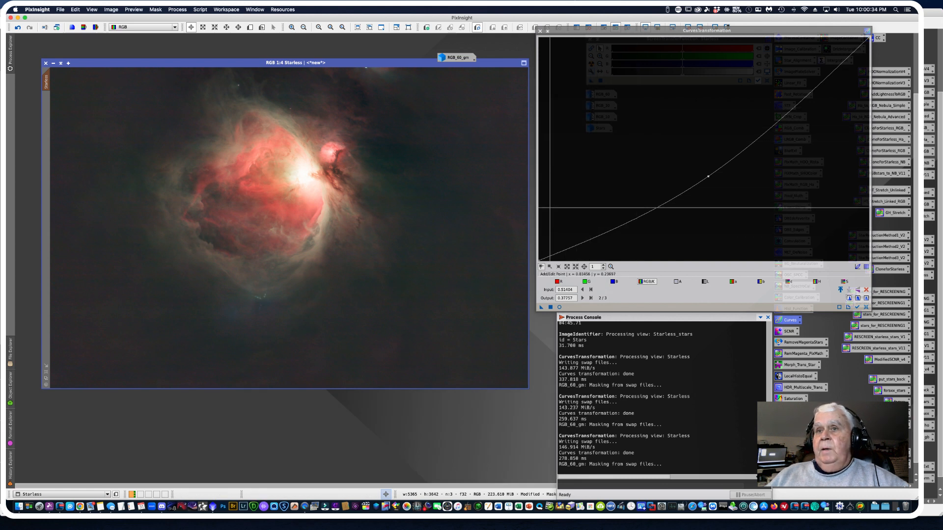
{"action": "left_click", "coordinate": [19, 28]}
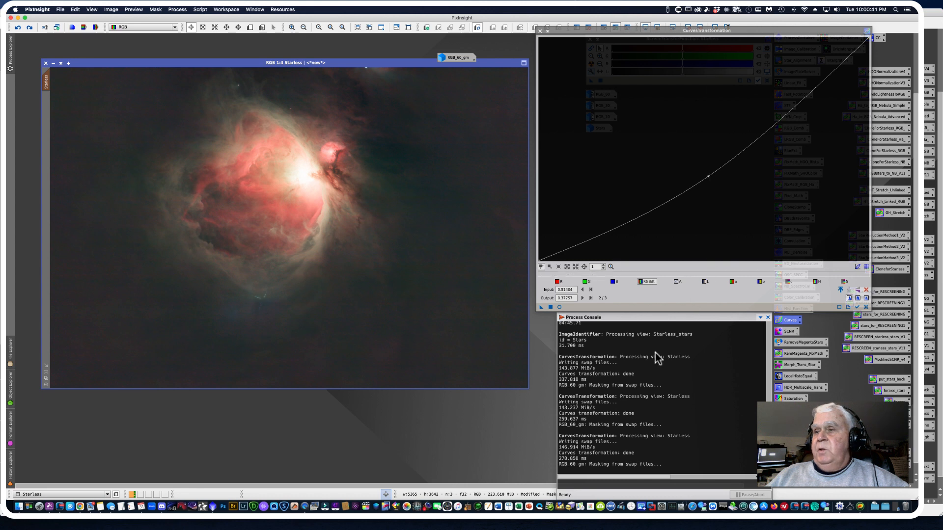
Reset the curves, raise the saturation curve slightly to about input 0.41, output 0.46, and apply it to Starless
{"action": "left_click", "coordinate": [865, 307]}
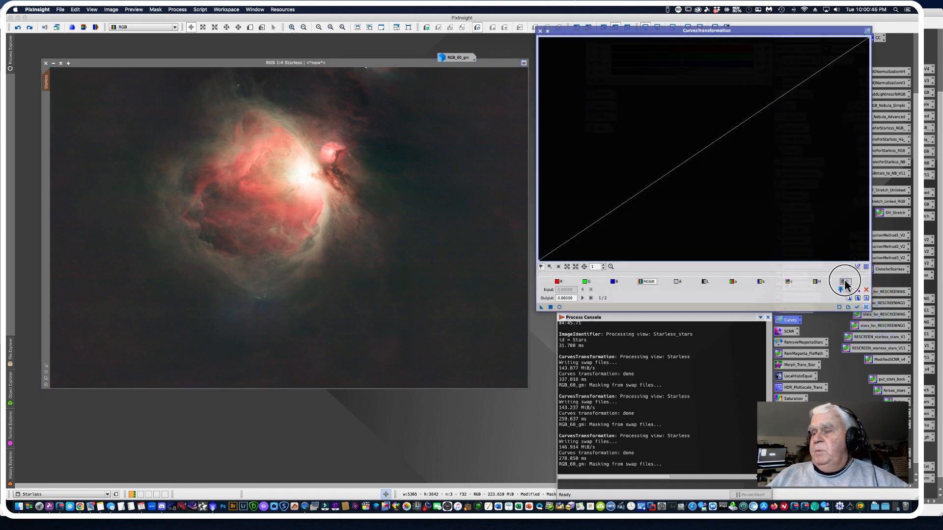
{"action": "left_click", "coordinate": [845, 282]}
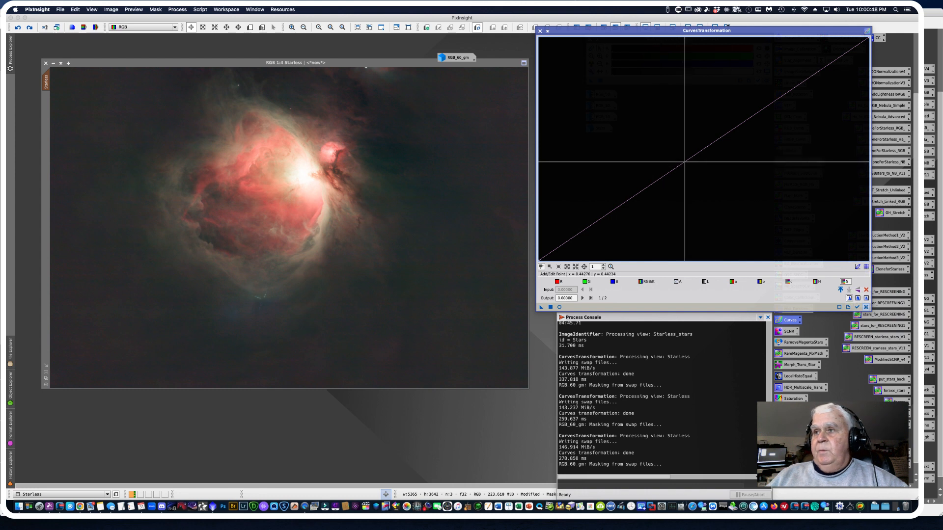
{"action": "left_click_drag", "start_coordinate": [685, 162], "coordinate": [674, 157]}
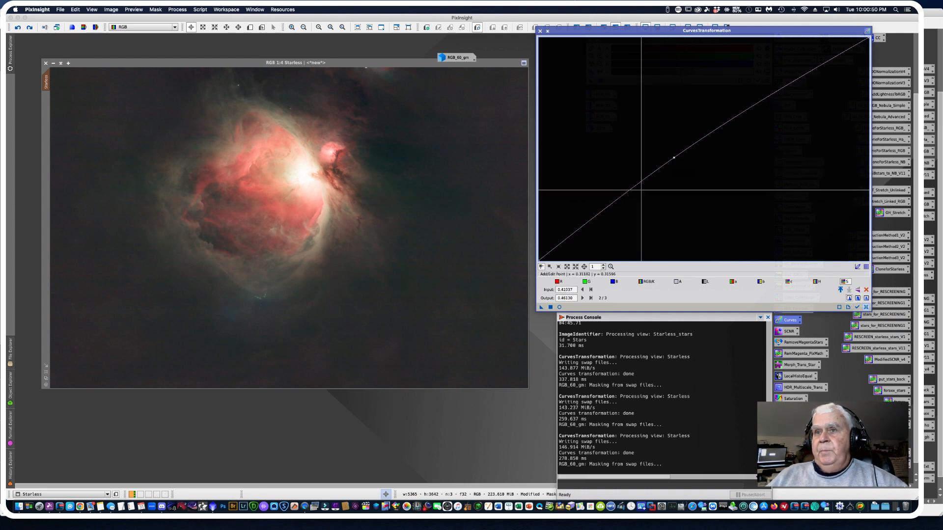
{"action": "left_click", "coordinate": [550, 308]}
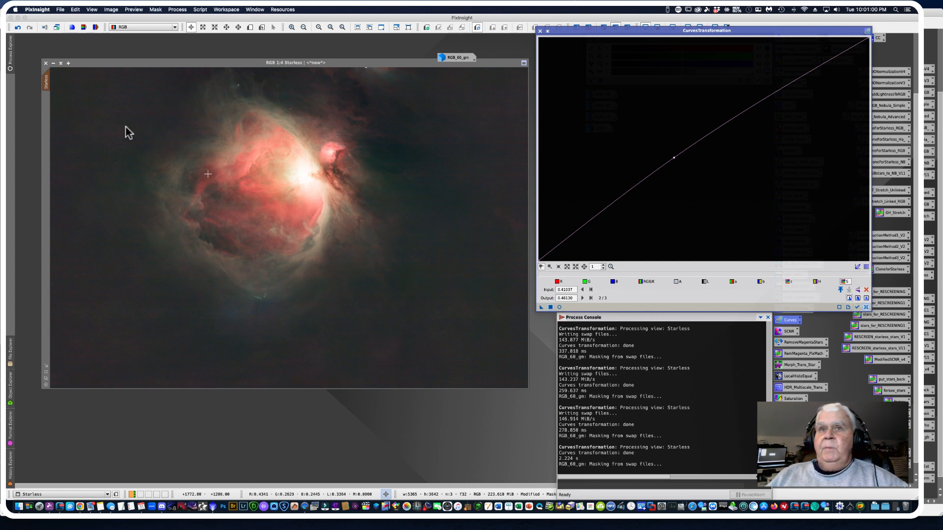
Invert the mask on Starless and open a real-time preview with the curves reset
{"action": "left_click", "coordinate": [153, 10]}
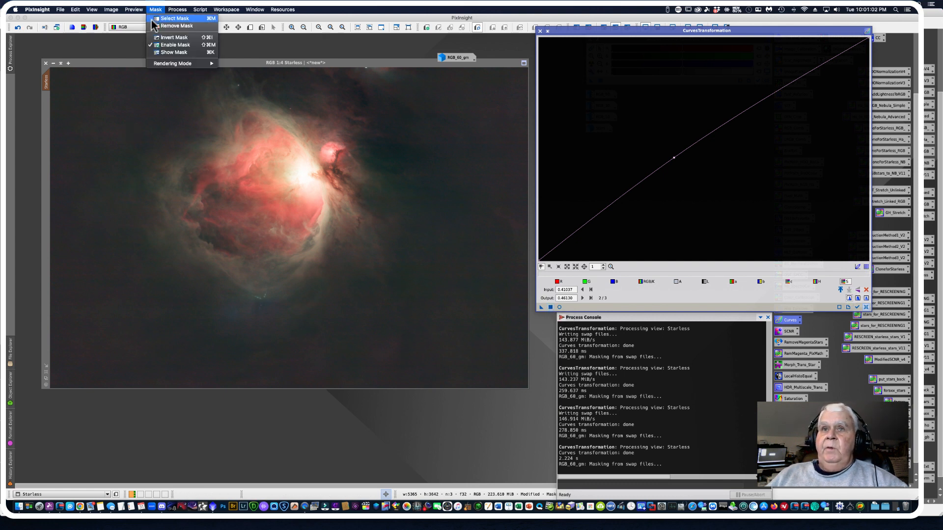
{"action": "left_click", "coordinate": [157, 37]}
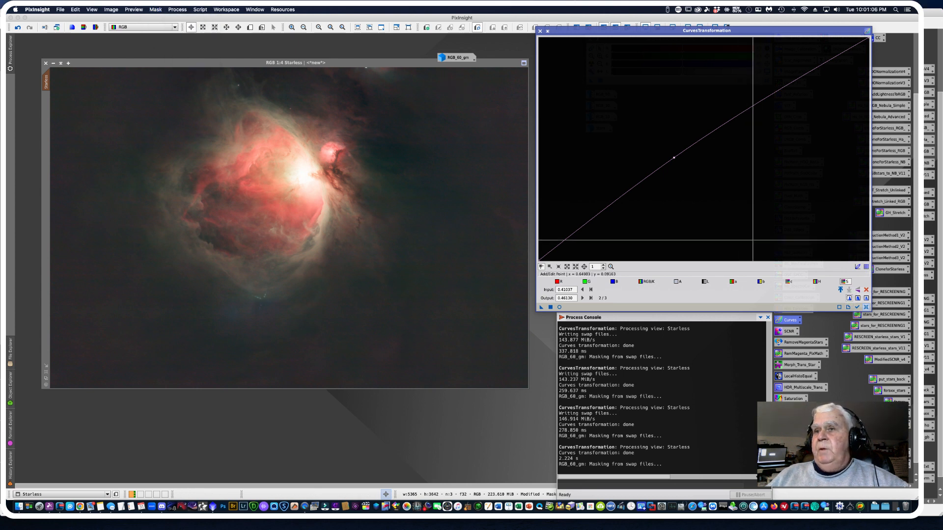
{"action": "left_click", "coordinate": [865, 307]}
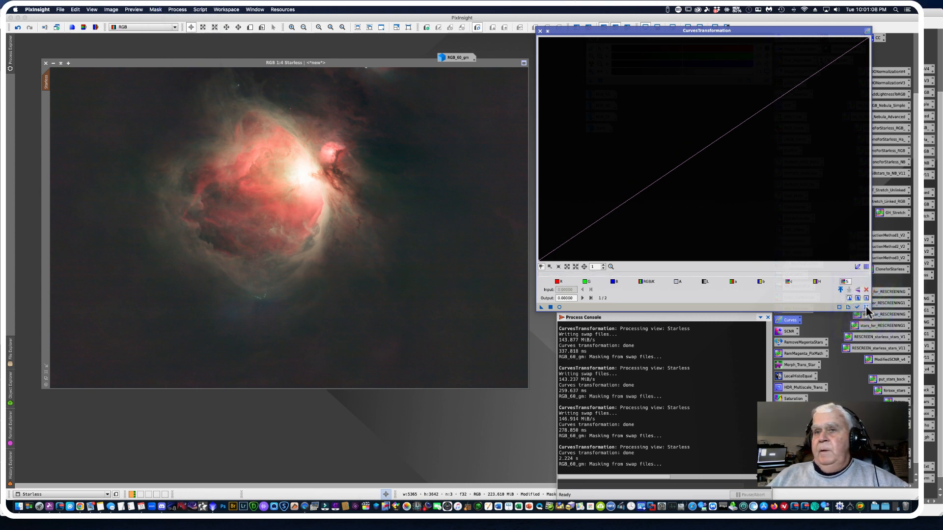
{"action": "left_click", "coordinate": [559, 307]}
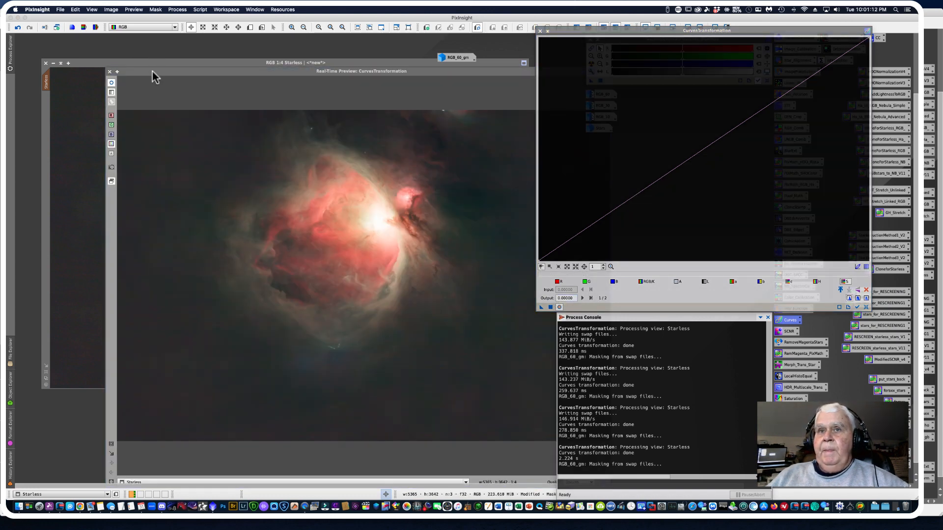
{"action": "left_click_drag", "start_coordinate": [152, 72], "coordinate": [95, 35]}
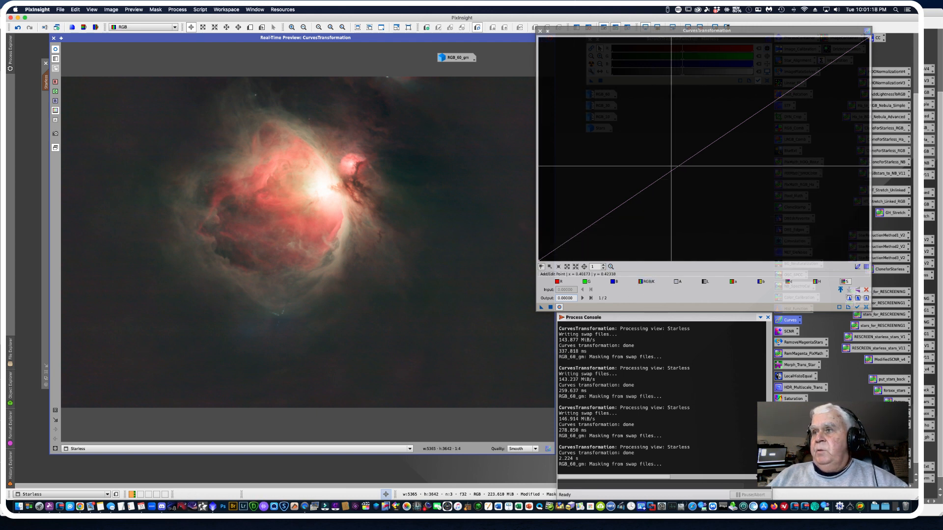
Raise the saturation curve to about input 0.36, output 0.44, apply it to Starless, and reset the curves
{"action": "left_click_drag", "start_coordinate": [672, 168], "coordinate": [657, 163]}
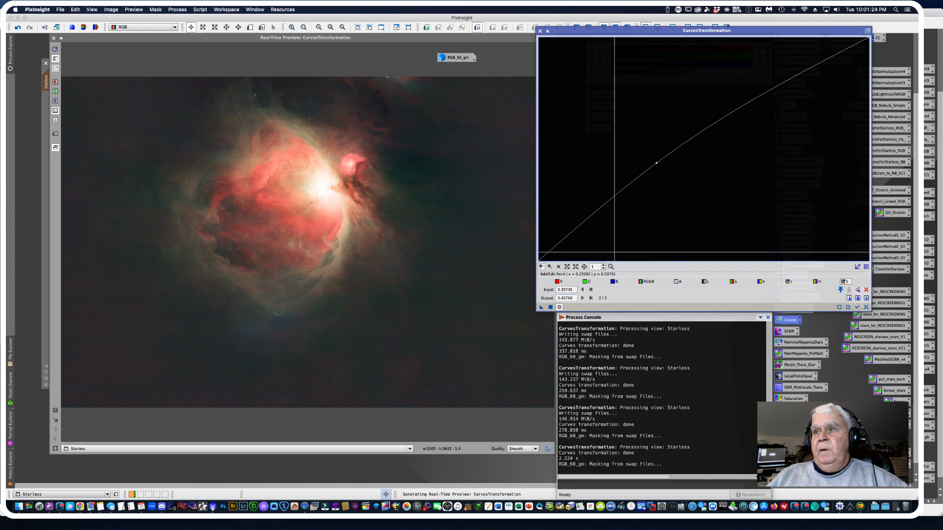
{"action": "left_click", "coordinate": [550, 308]}
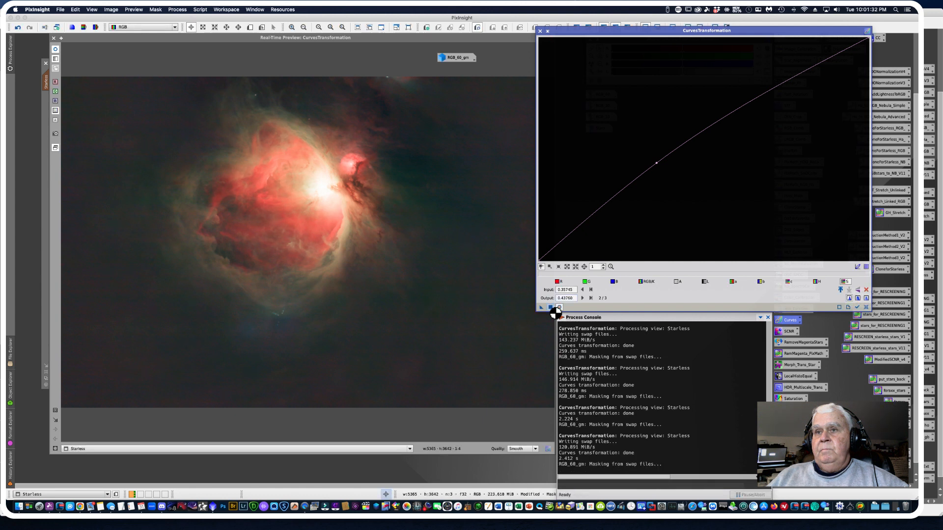
{"action": "left_click", "coordinate": [868, 306]}
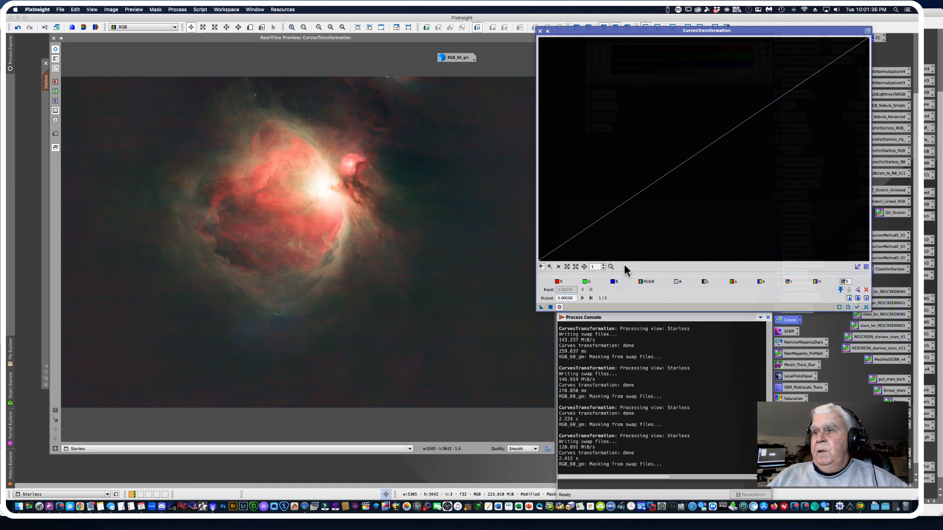
Shape the RGB/K curve into a gentle S with points at about input 0.09, output 0.07 and input 0.65, output 0.67
{"action": "left_click", "coordinate": [652, 282]}
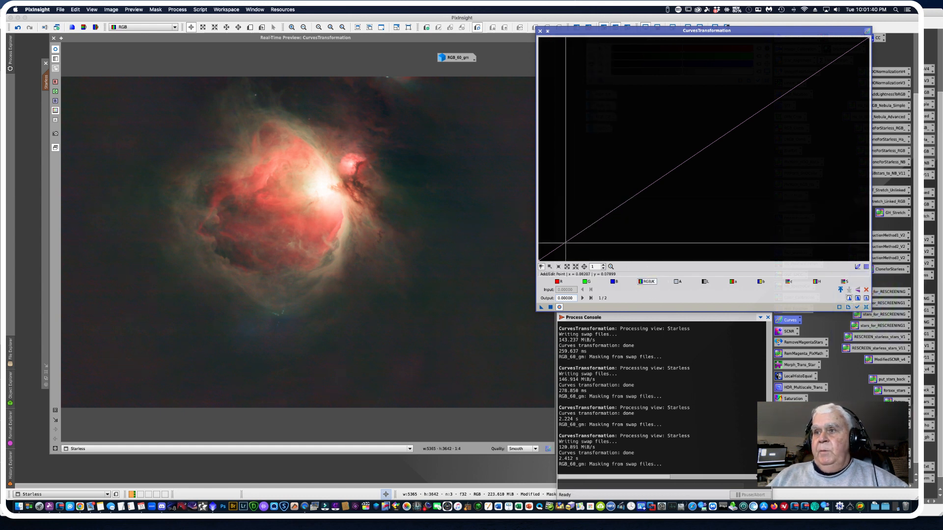
{"action": "left_click_drag", "start_coordinate": [566, 242], "coordinate": [569, 246]}
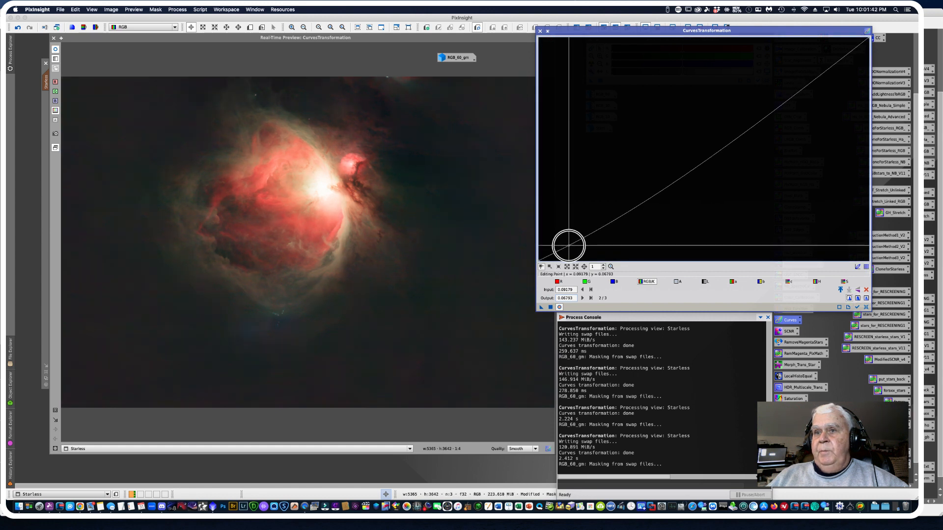
{"action": "left_click", "coordinate": [755, 113]}
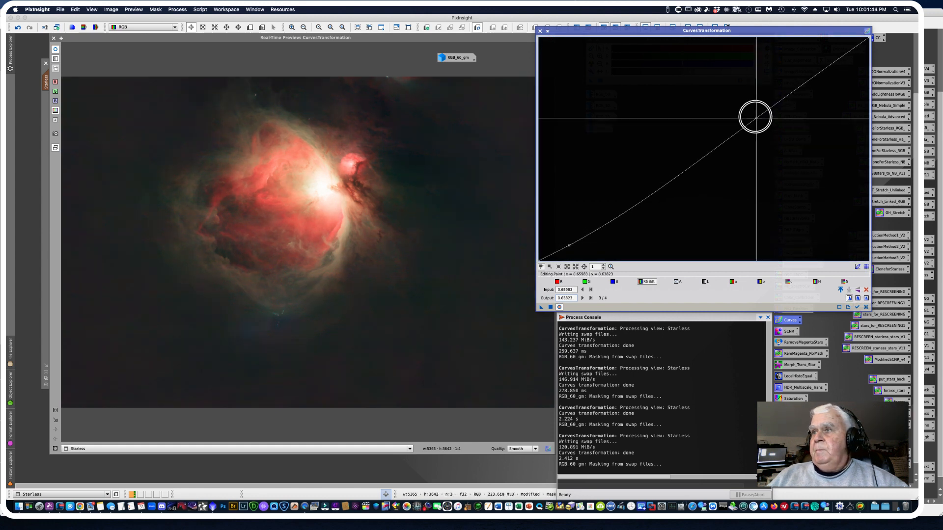
{"action": "left_click_drag", "start_coordinate": [754, 113], "coordinate": [753, 111]}
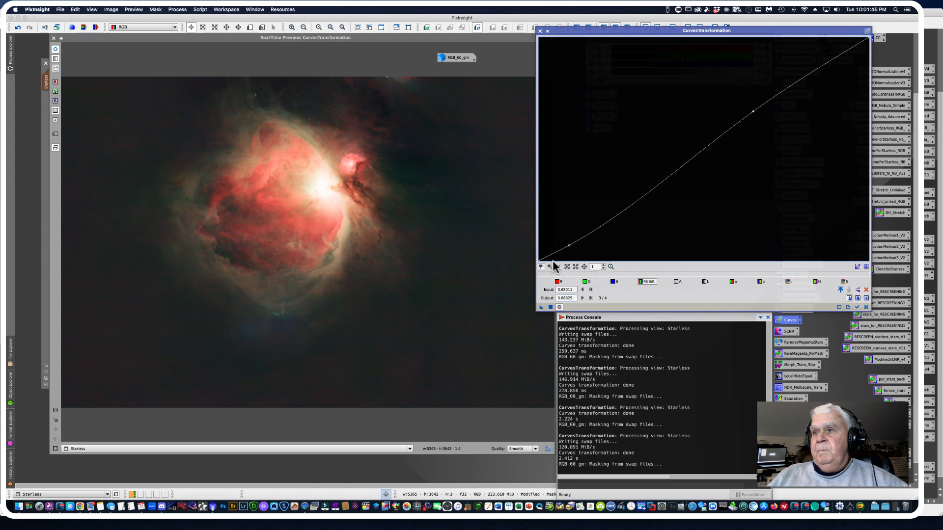
{"action": "left_click", "coordinate": [562, 248]}
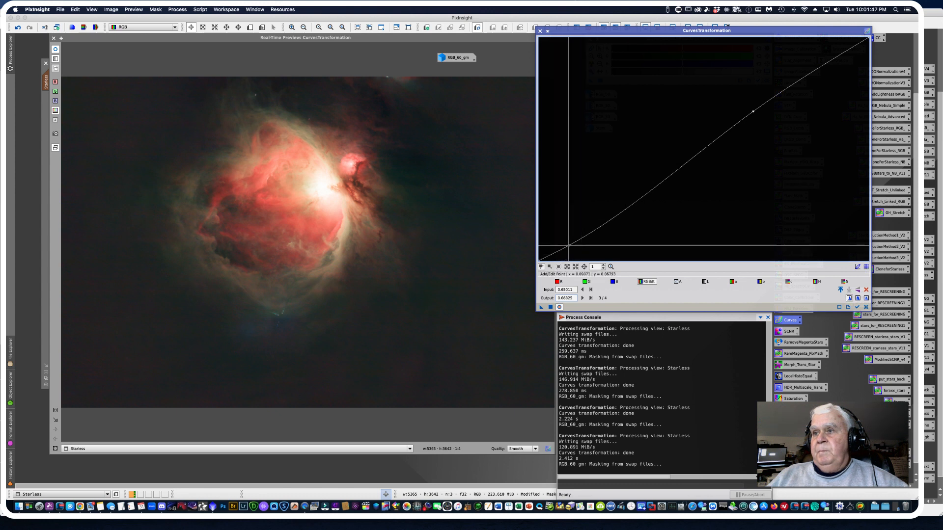
With the histogram shown, anchor the RGB/K curve at about 0.25, lower its shadow point to about input 0.09, output 0.04, and apply it
{"action": "left_click", "coordinate": [848, 307]}
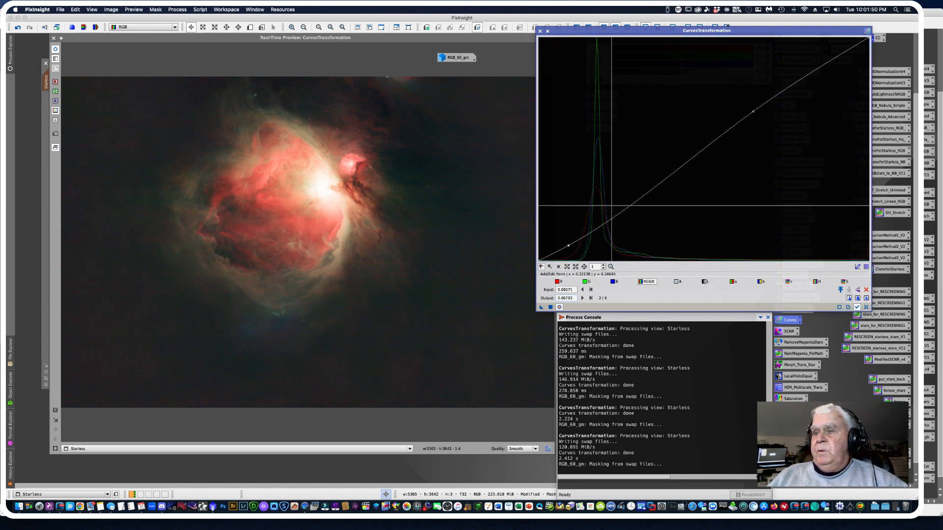
{"action": "left_click_drag", "start_coordinate": [621, 206], "coordinate": [619, 206]}
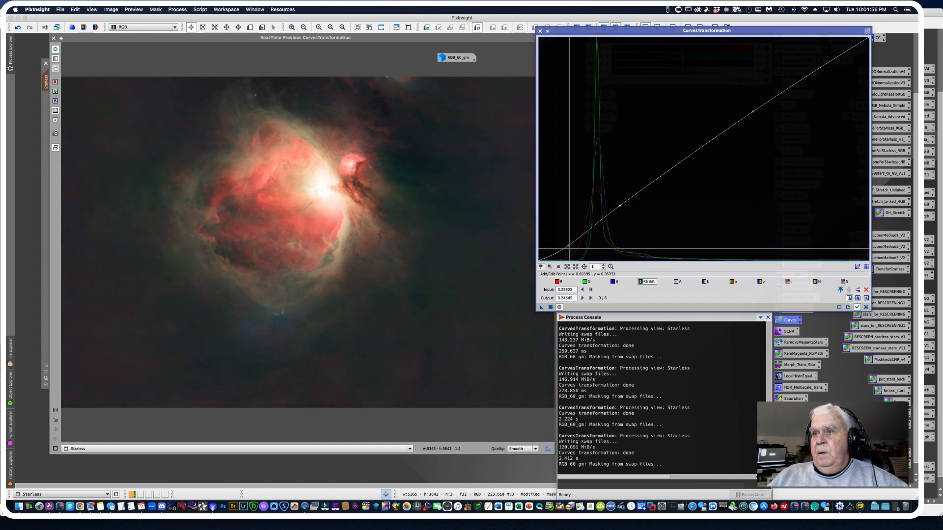
{"action": "left_click_drag", "start_coordinate": [570, 247], "coordinate": [567, 252]}
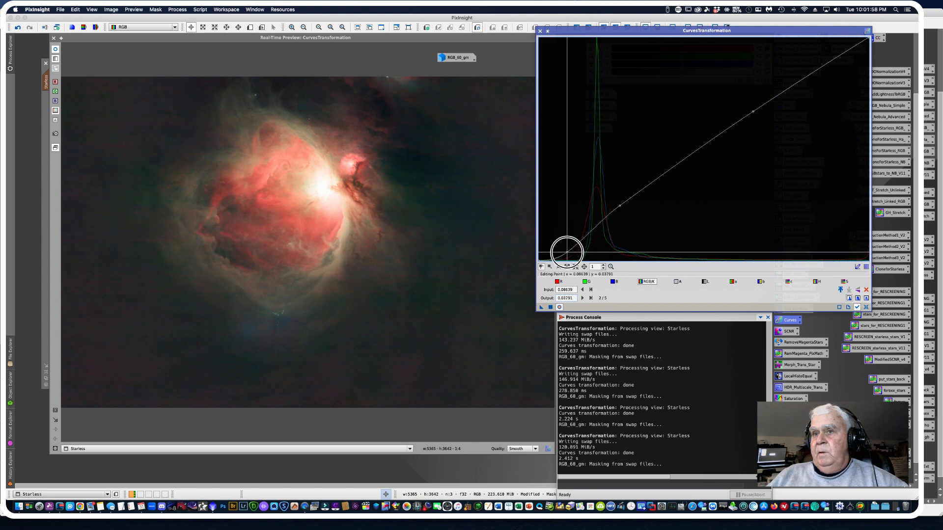
{"action": "left_click", "coordinate": [550, 307]}
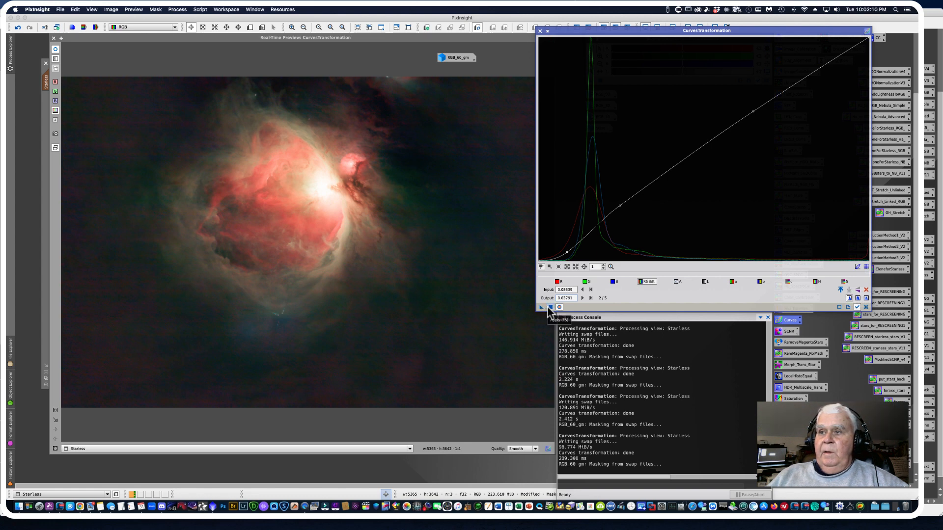
Reset the curves and close both the real-time preview and CurvesTransformation
{"action": "left_click", "coordinate": [866, 307]}
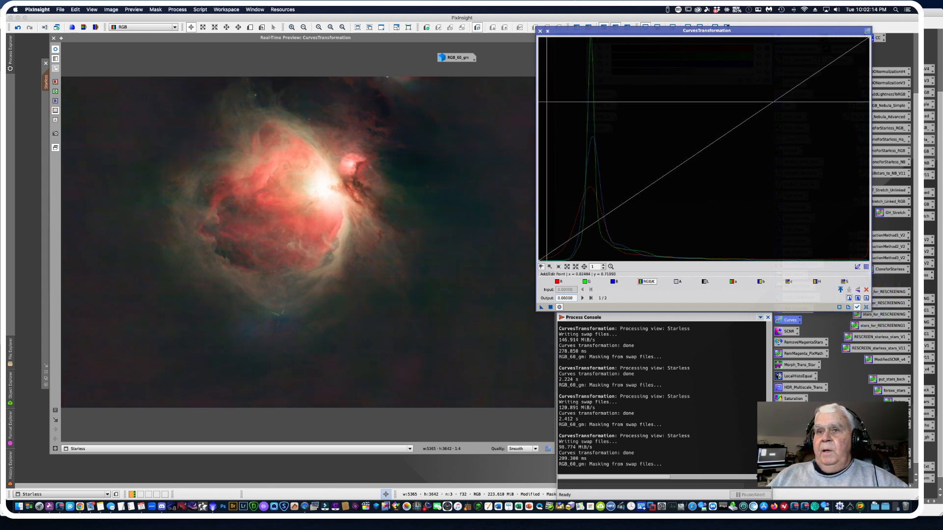
{"action": "scroll", "coordinate": [707, 128], "scroll_direction": "up", "scroll_amount": 2}
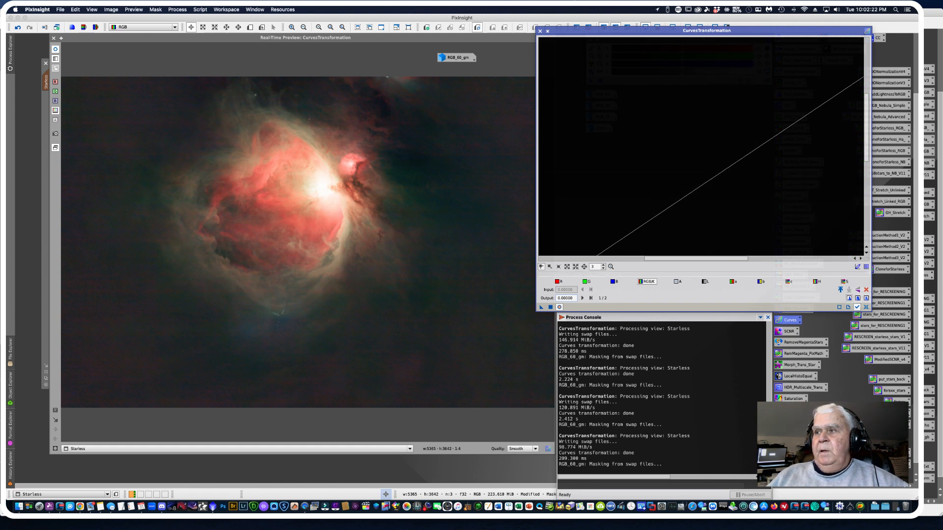
{"action": "left_click", "coordinate": [59, 39]}
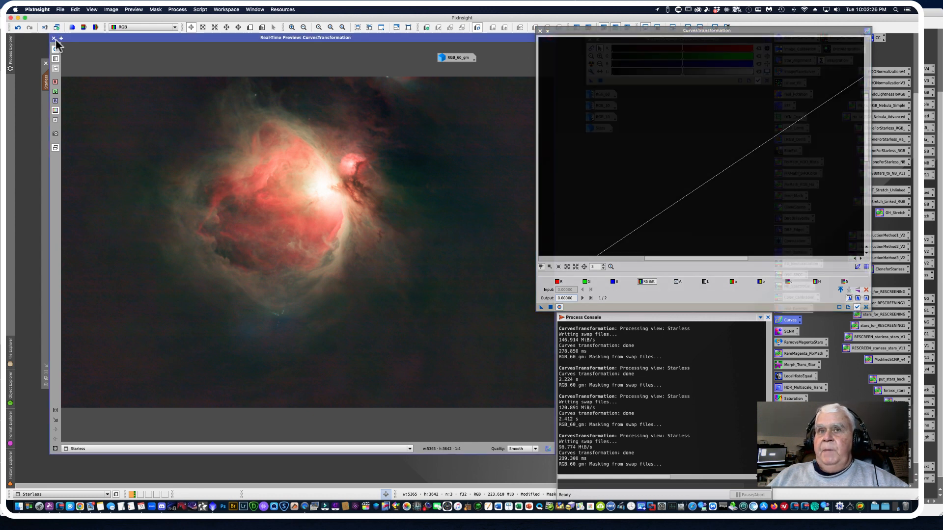
{"action": "left_click", "coordinate": [53, 38]}
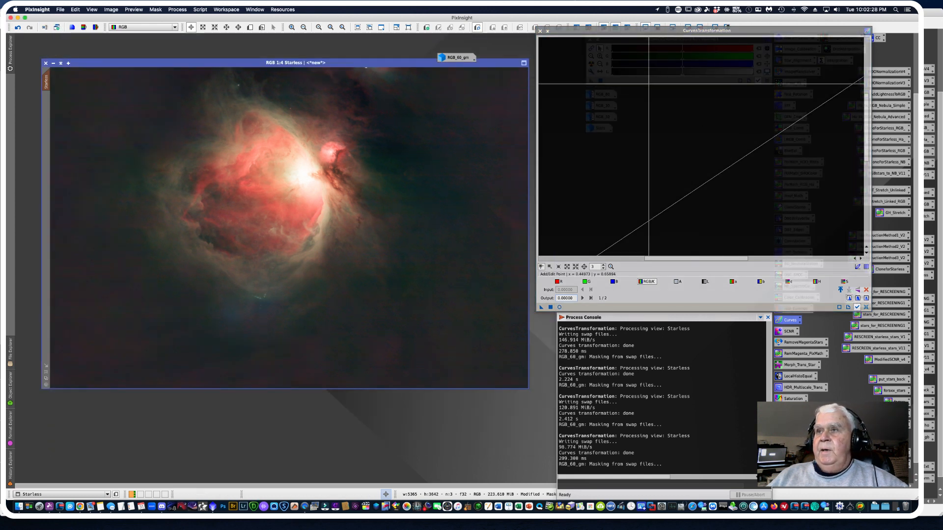
{"action": "left_click", "coordinate": [541, 32]}
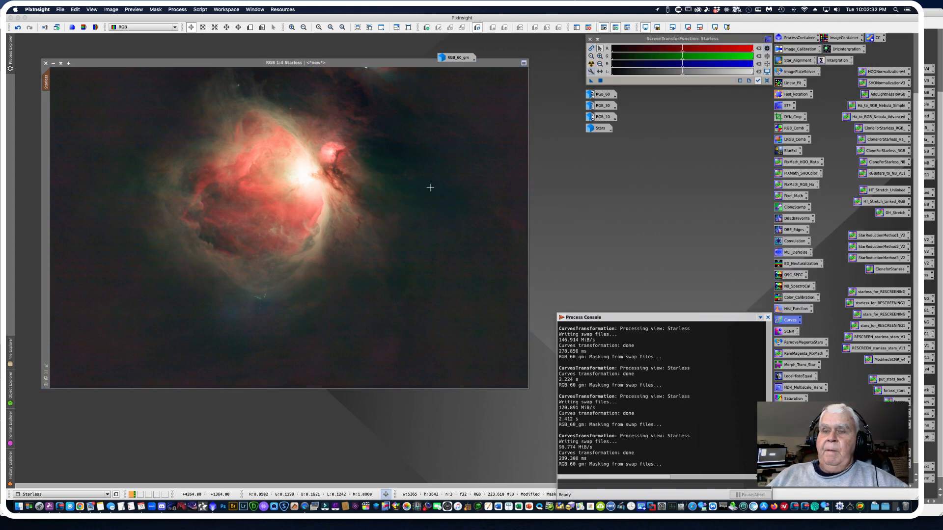
Open LocalHistogramEqualization with a real-time preview of Starless and move its dialog clear of the image
{"action": "double_click", "coordinate": [789, 377]}
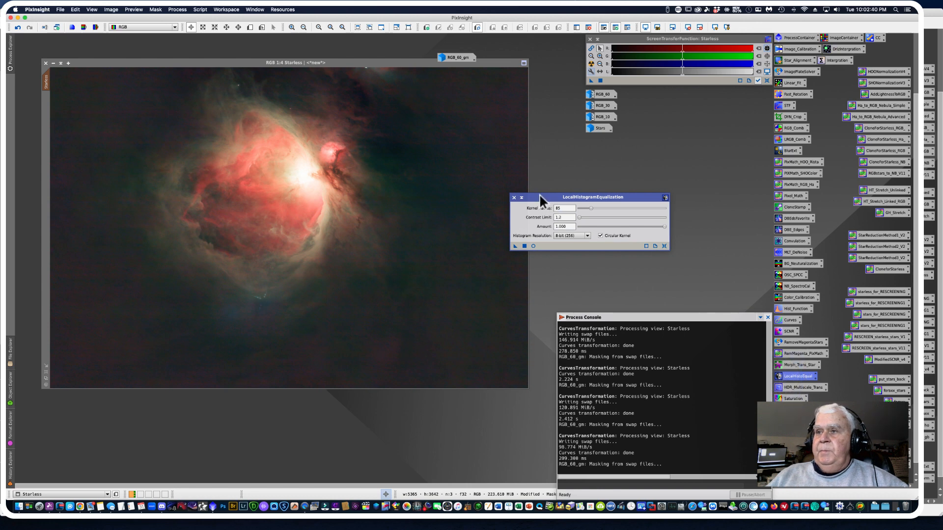
{"action": "left_click_drag", "start_coordinate": [539, 195], "coordinate": [527, 178]}
{"action": "left_click", "coordinate": [522, 230]}
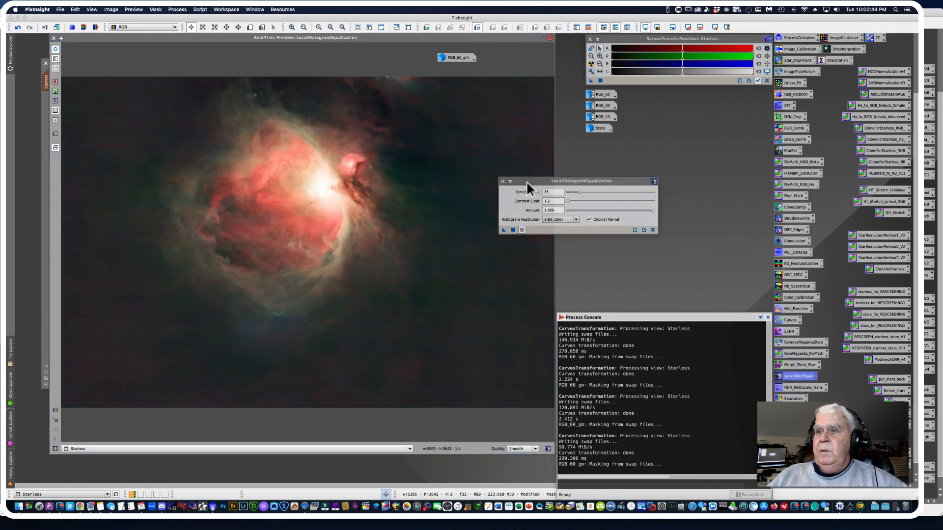
{"action": "left_click_drag", "start_coordinate": [527, 182], "coordinate": [547, 170]}
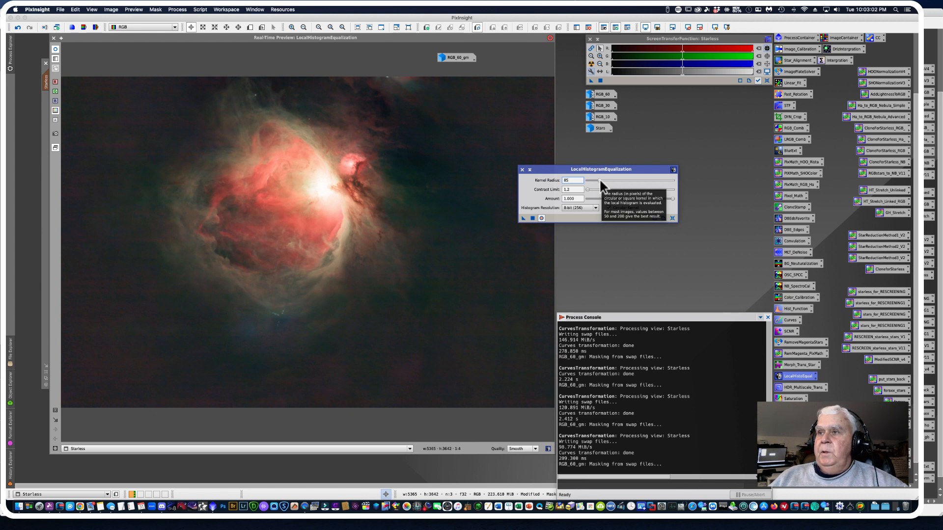
Try a kernel radius of 152 and compare Starless with the real-time preview off and on
{"action": "left_click_drag", "start_coordinate": [599, 181], "coordinate": [612, 186]}
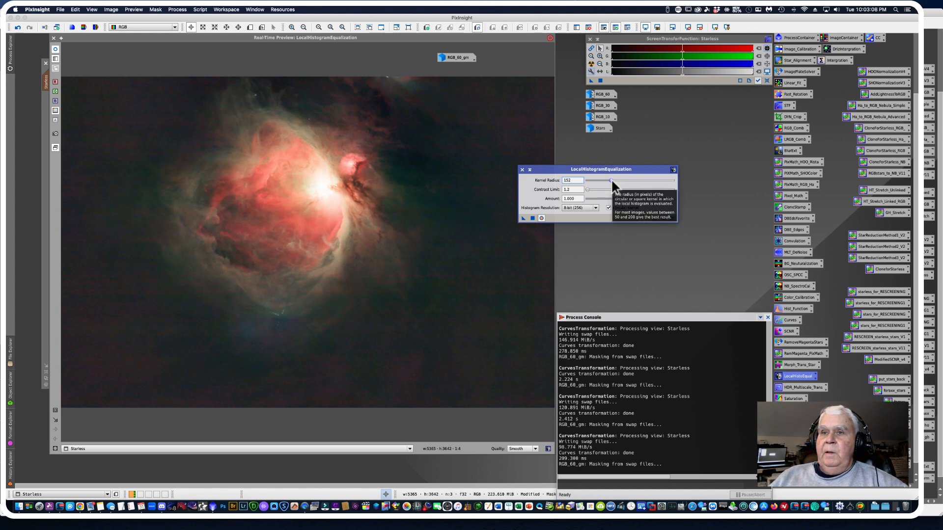
{"action": "left_click", "coordinate": [541, 219]}
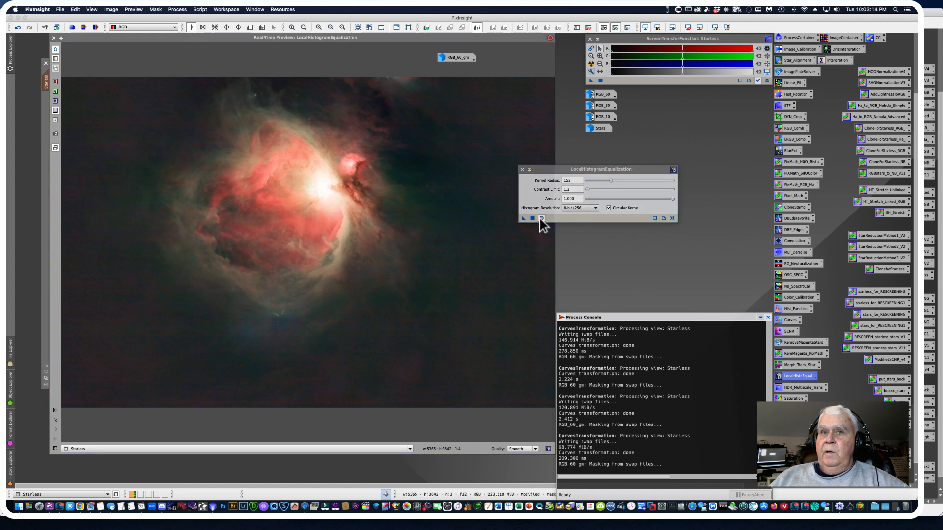
{"action": "left_click", "coordinate": [542, 218]}
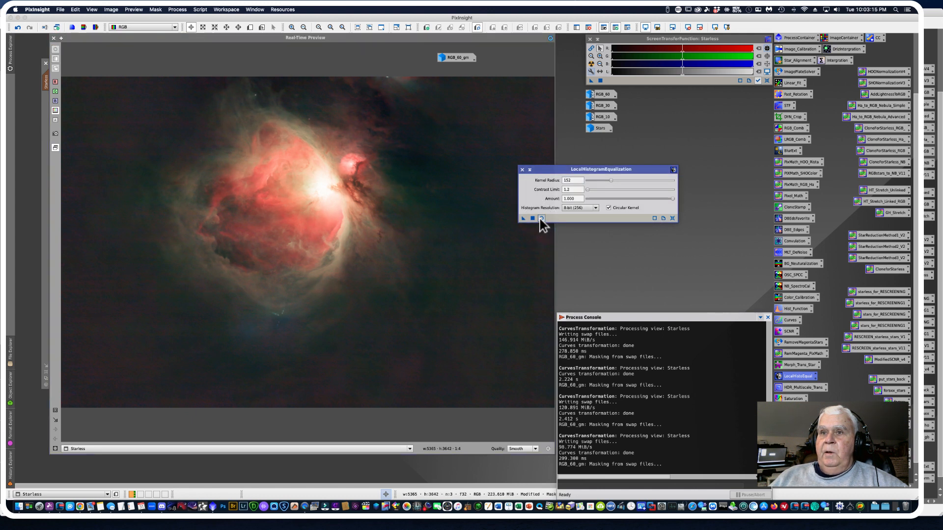
{"action": "left_click", "coordinate": [541, 219]}
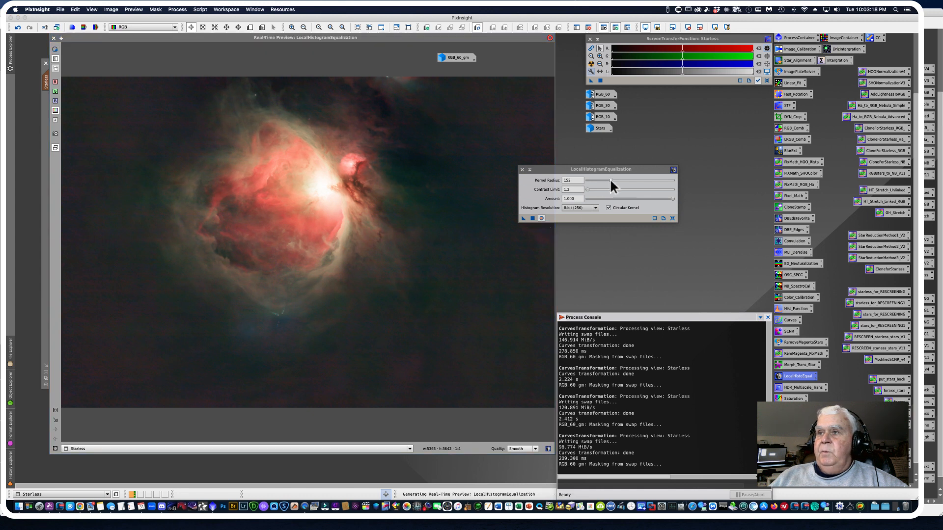
Set the kernel radius to 200, compare the result with the real-time preview off and on, and close the preview
{"action": "mouse_move", "coordinate": [611, 180]}
{"action": "left_mouse_down"}
{"action": "mouse_move", "coordinate": [626, 180]}
{"action": "mouse_move", "coordinate": [611, 177]}
{"action": "left_mouse_up"}
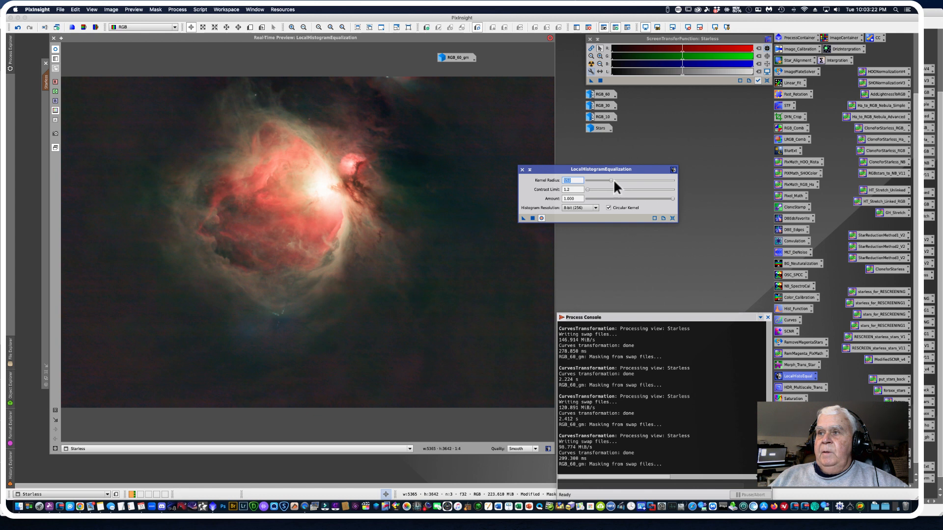
{"action": "left_click", "coordinate": [614, 180]}
{"action": "left_click", "coordinate": [621, 179]}
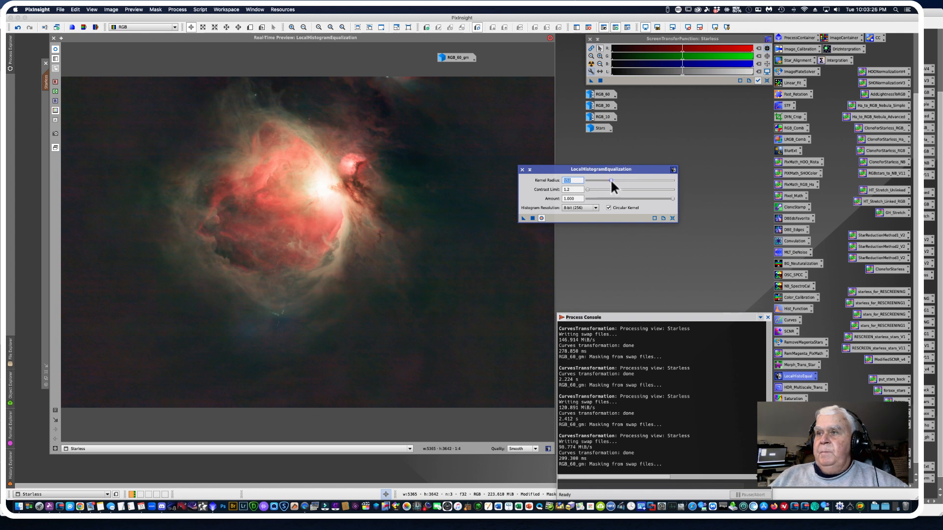
{"action": "left_click_drag", "start_coordinate": [611, 180], "coordinate": [619, 180]}
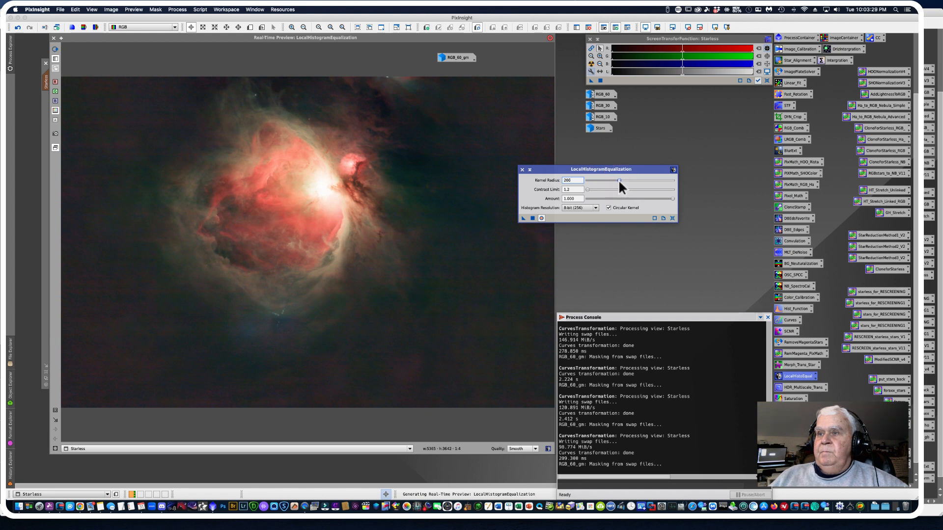
{"action": "left_click", "coordinate": [541, 219]}
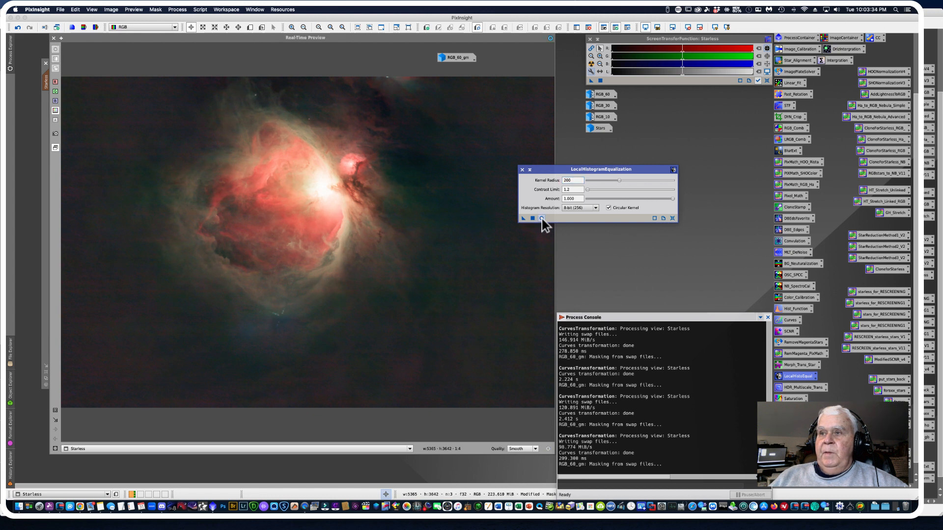
{"action": "left_click", "coordinate": [542, 219]}
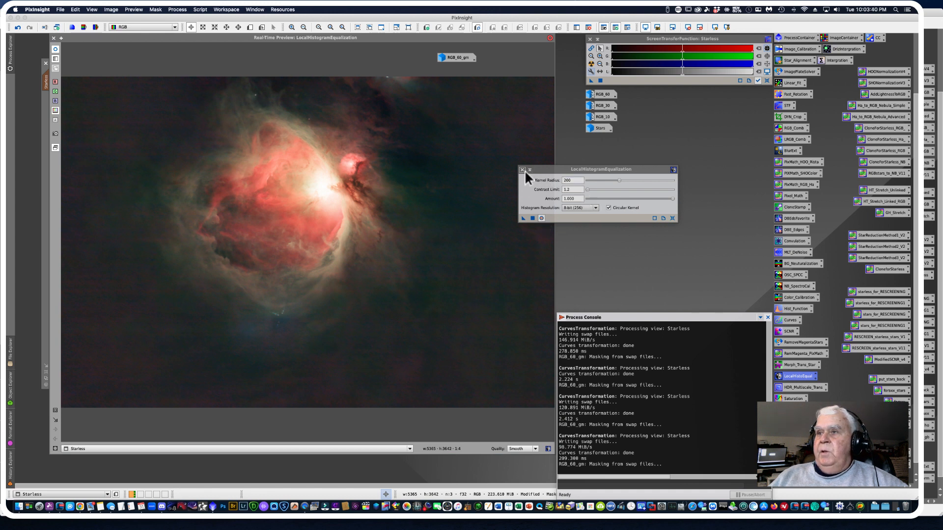
{"action": "left_click", "coordinate": [53, 39]}
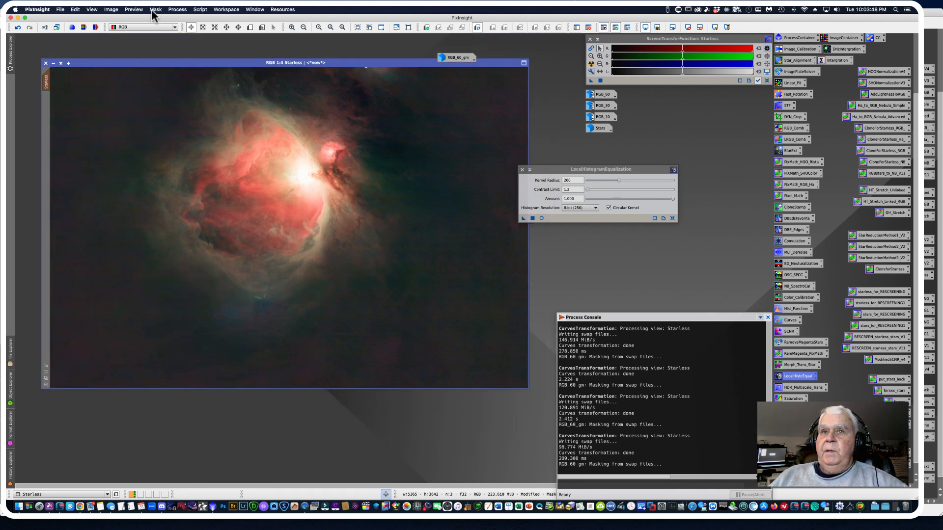
Try the local histogram equalization on Starless with its mask removed, checking it in a real-time preview and closing the preview
{"action": "left_click", "coordinate": [152, 10]}
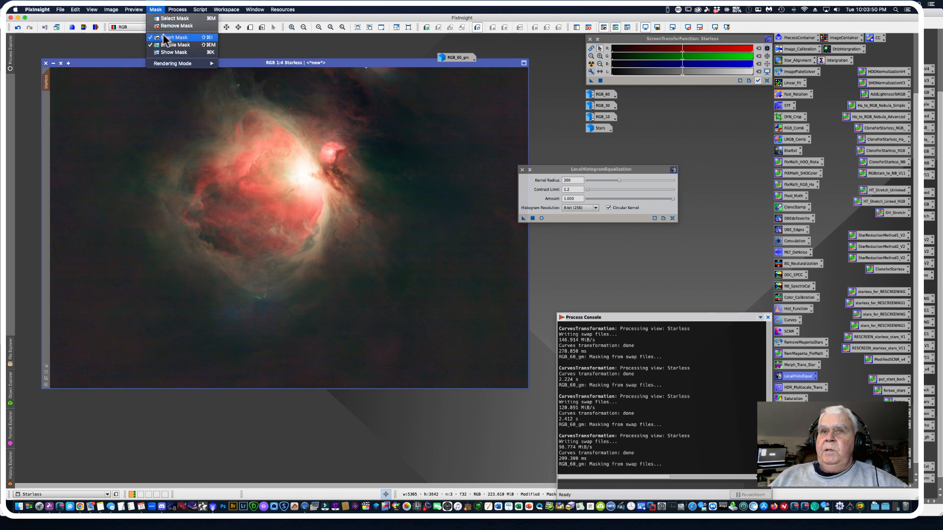
{"action": "left_click", "coordinate": [163, 26]}
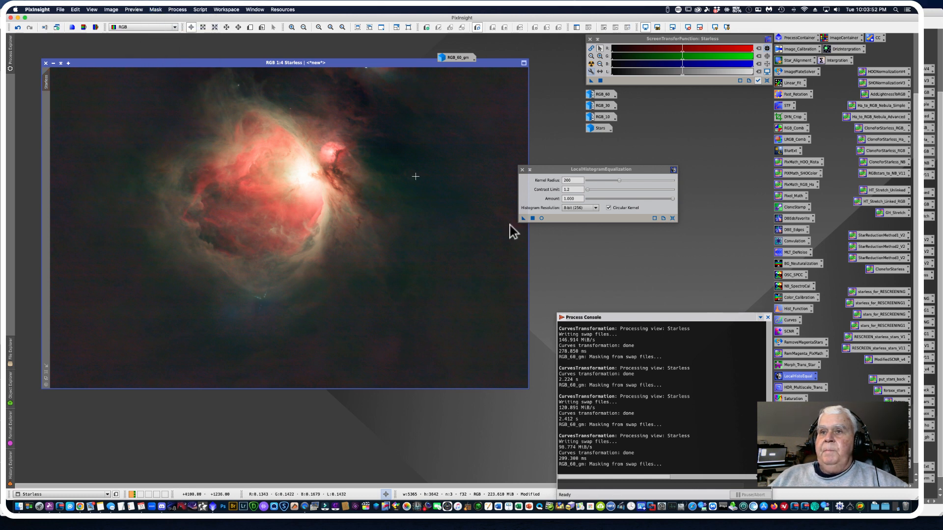
{"action": "left_click", "coordinate": [541, 218]}
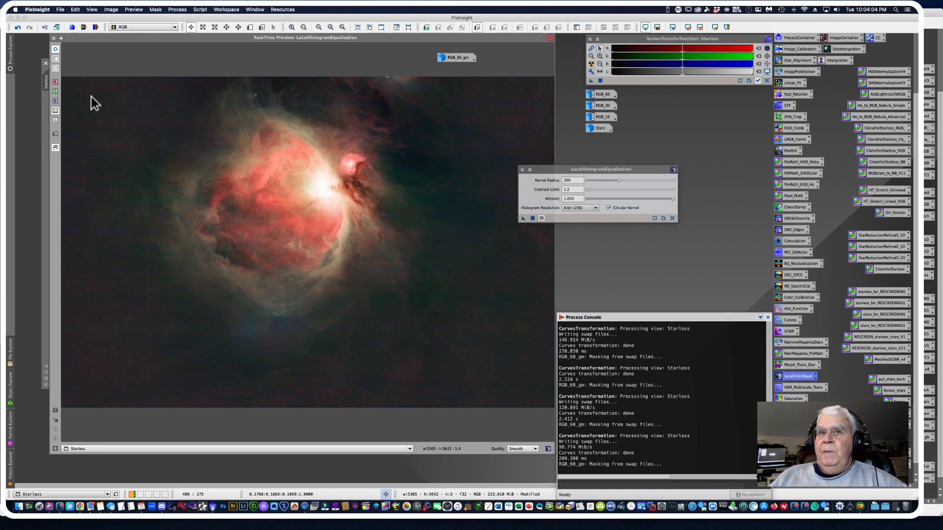
{"action": "left_click", "coordinate": [54, 39]}
{"action": "left_click", "coordinate": [53, 39]}
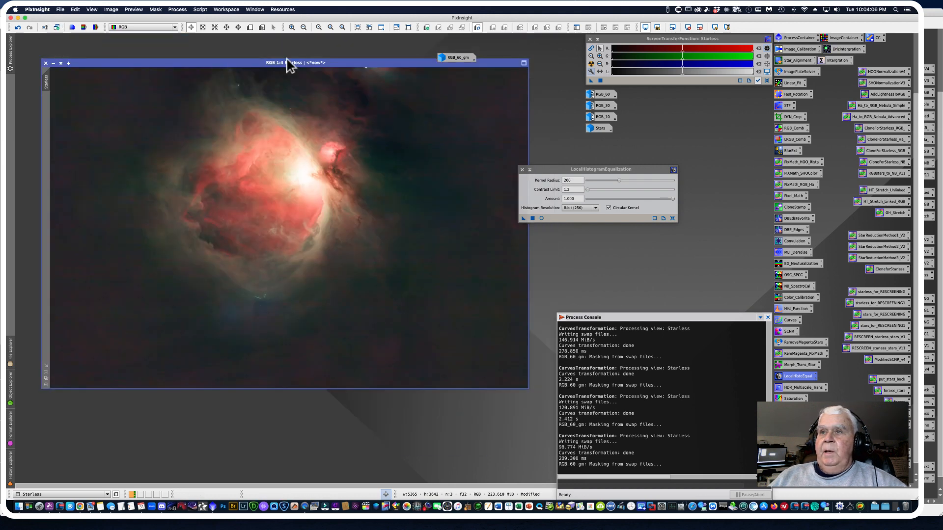
Restore the RGB_60_gm image, apply it as the mask on Starless, minimize it again, and invert the mask
{"action": "double_click", "coordinate": [457, 57]}
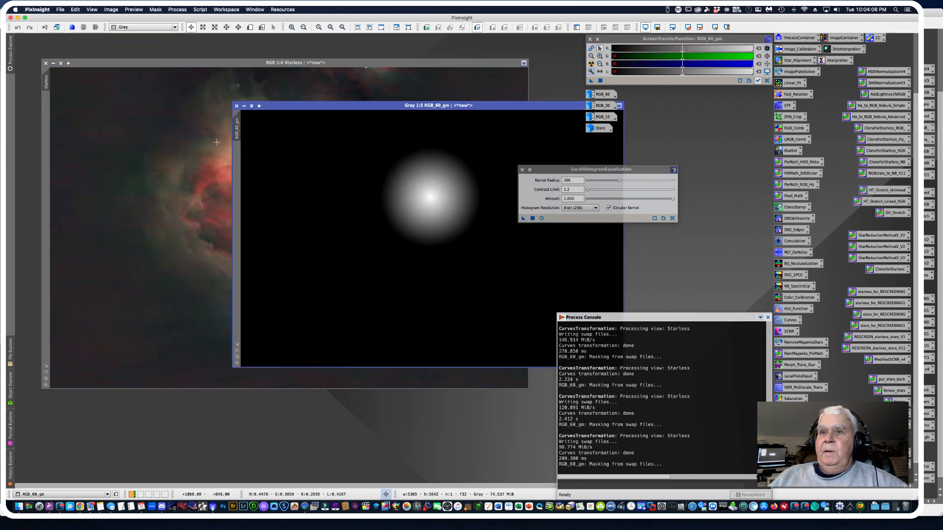
{"action": "left_click_drag", "start_coordinate": [245, 131], "coordinate": [45, 143]}
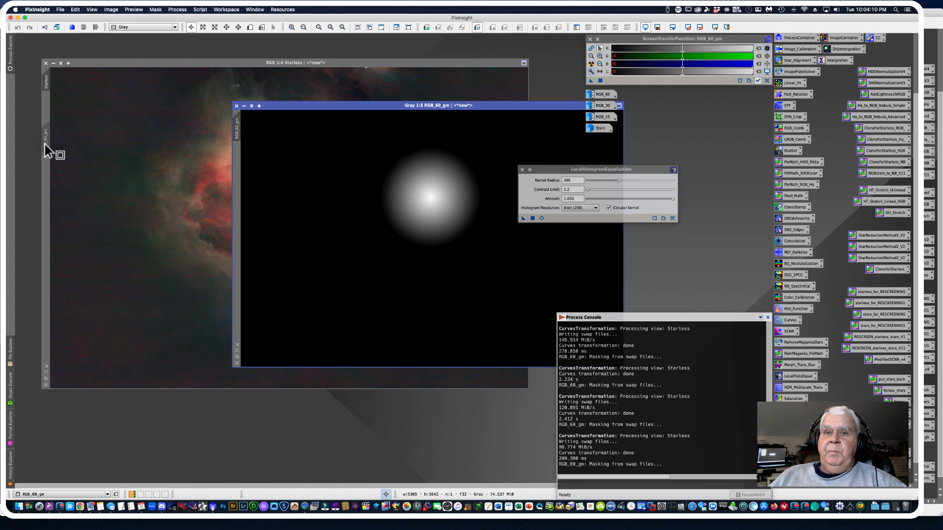
{"action": "left_click", "coordinate": [245, 106]}
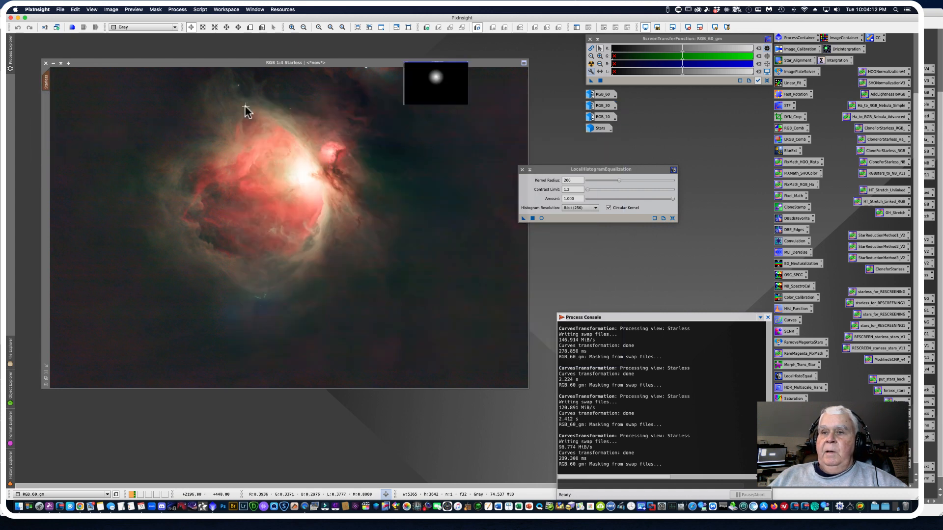
{"action": "left_click", "coordinate": [156, 11]}
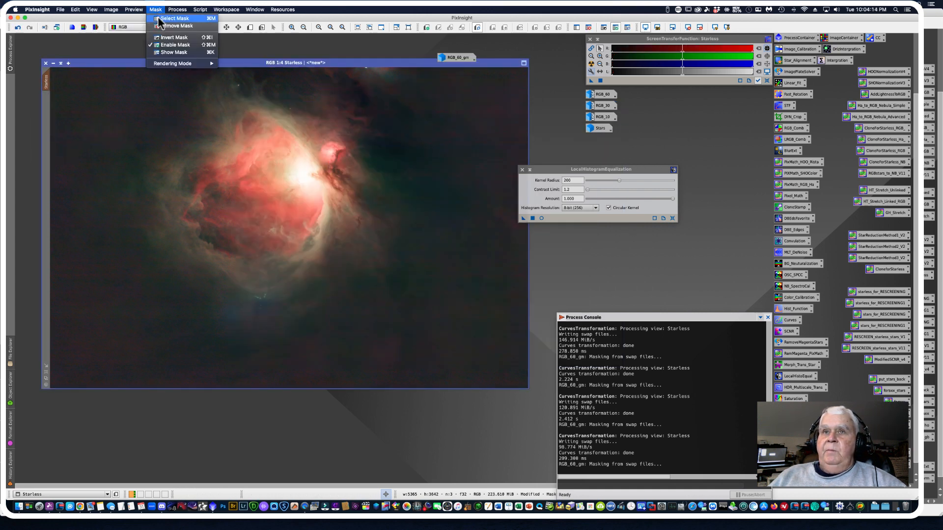
{"action": "left_click", "coordinate": [163, 37]}
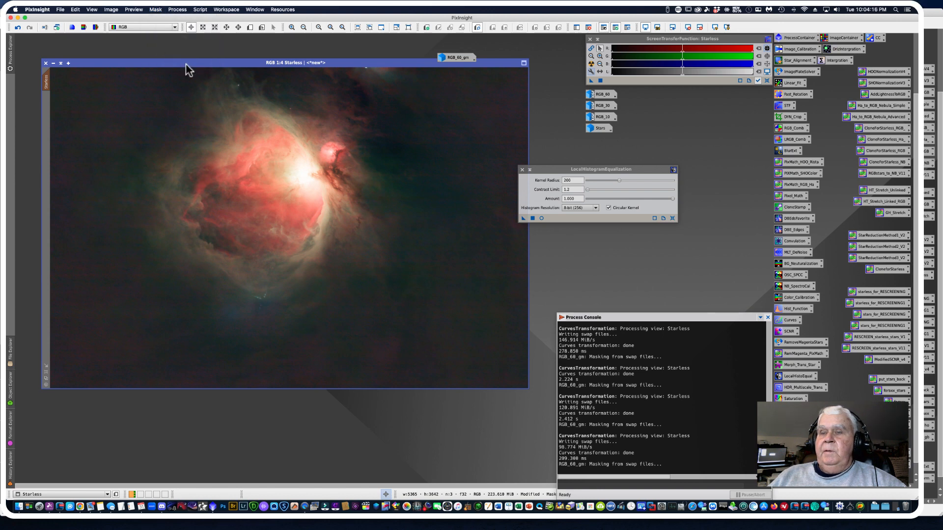
Check the masked LocalHistogramEqualization in a real-time preview, apply it to Starless with kernel radius 200, and close the process dialog
{"action": "left_click", "coordinate": [541, 218]}
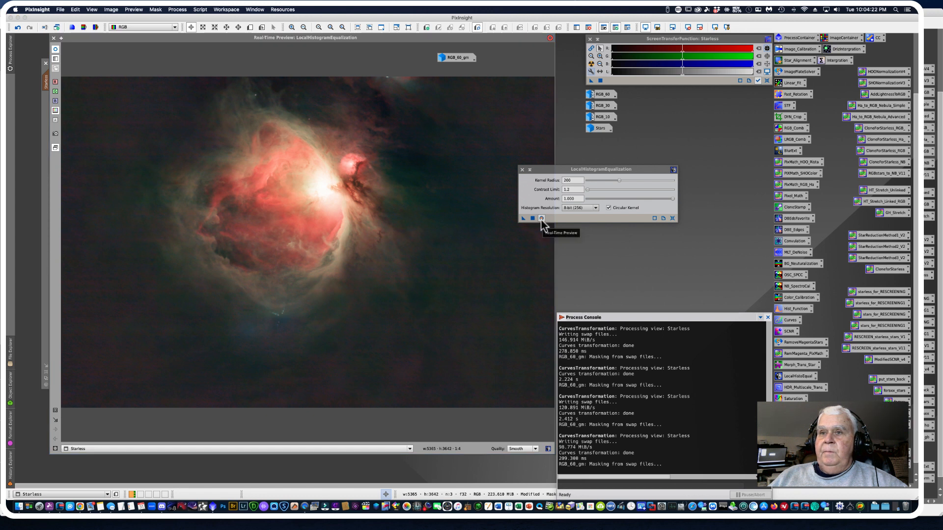
{"action": "left_click", "coordinate": [54, 38]}
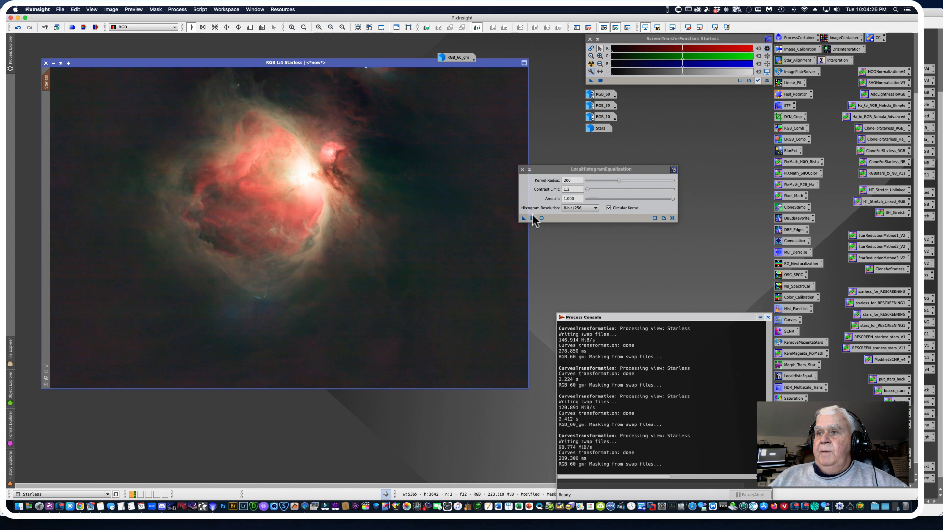
{"action": "left_click", "coordinate": [533, 218]}
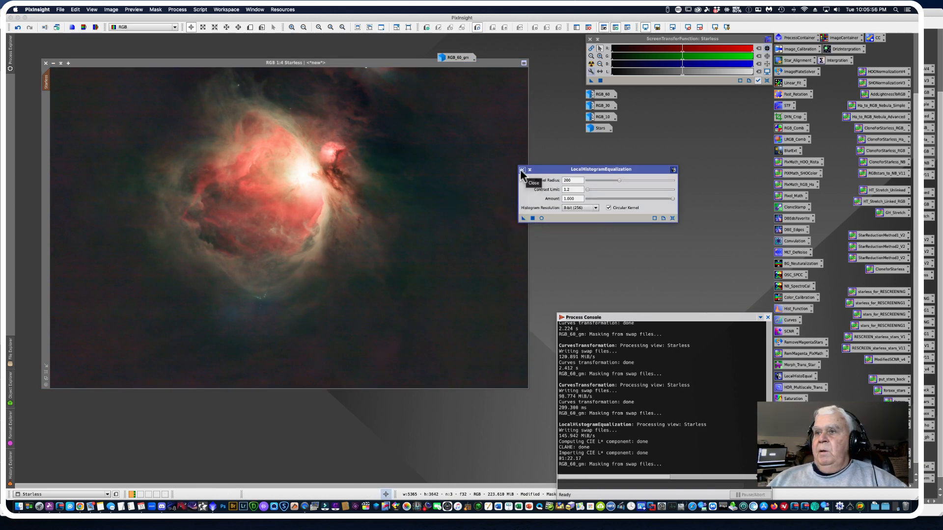
{"action": "left_click", "coordinate": [522, 170]}
Examine the nebula's cloud detail around the bright core of Starless at several magnifications
{"action": "left_click", "coordinate": [272, 239]}
{"action": "scroll", "coordinate": [272, 239], "scroll_direction": "up", "scroll_amount": 2}
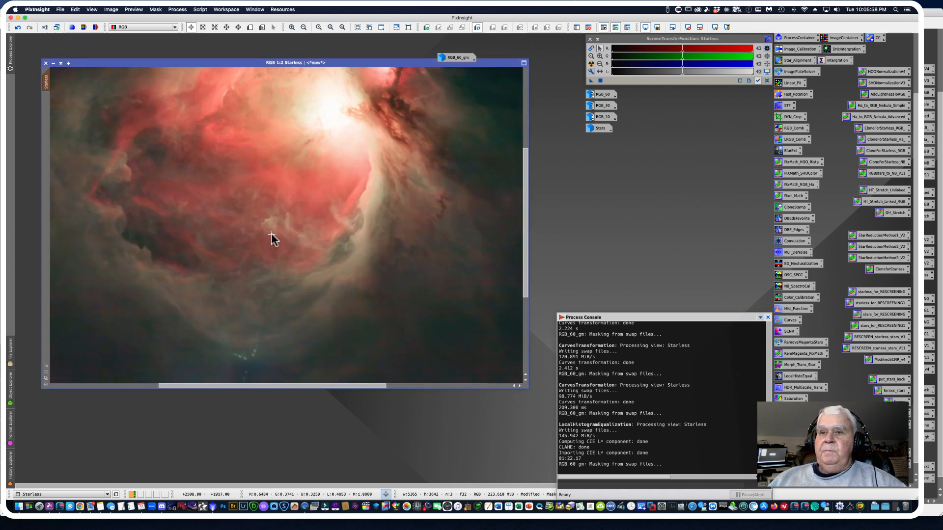
{"action": "scroll", "coordinate": [272, 239], "scroll_direction": "up", "scroll_amount": 1}
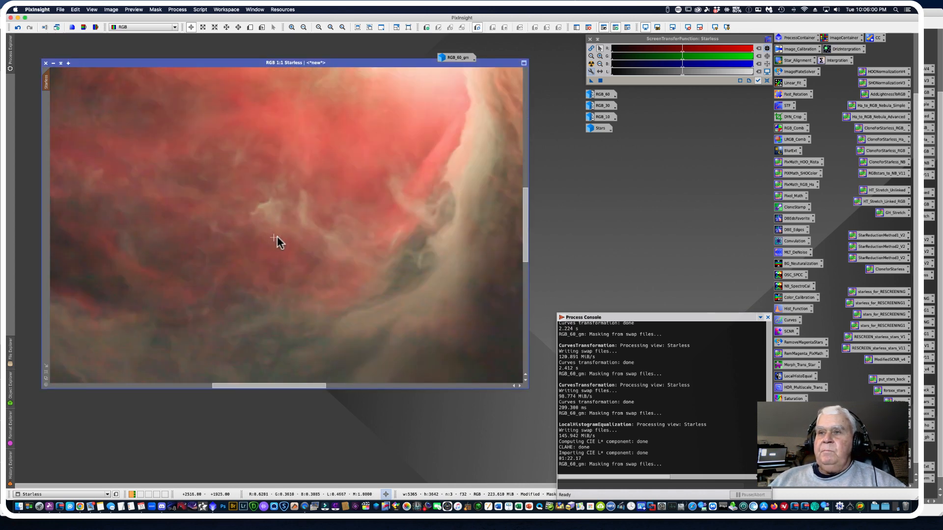
{"action": "scroll", "coordinate": [277, 237], "scroll_direction": "down", "scroll_amount": 1}
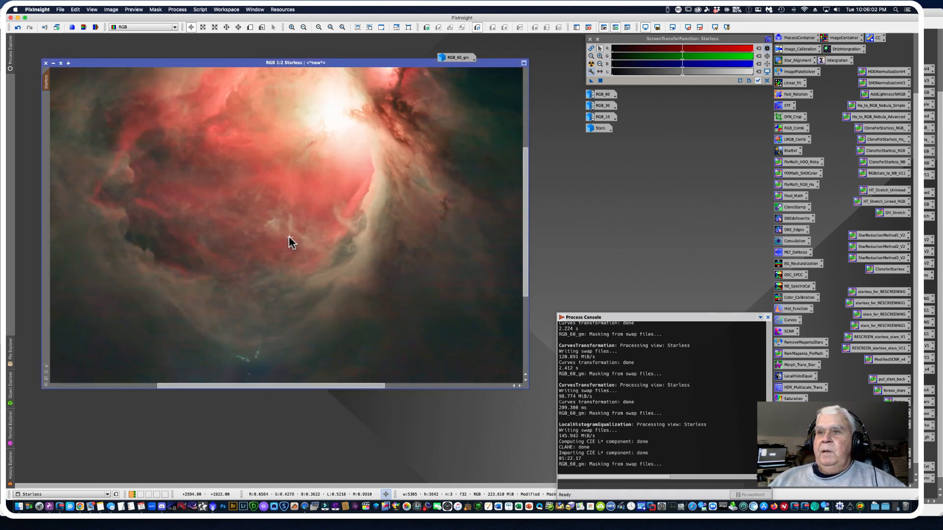
{"action": "scroll", "coordinate": [289, 237], "scroll_direction": "down", "scroll_amount": 1}
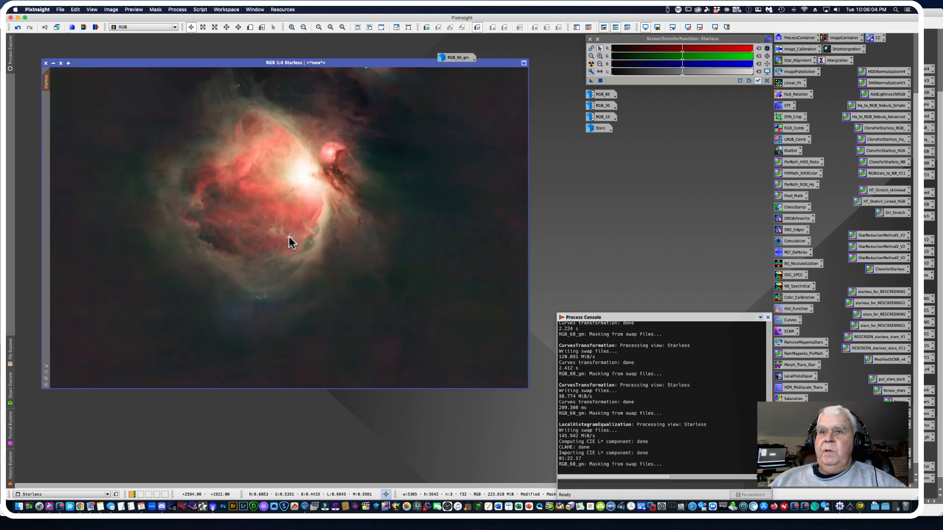
{"action": "scroll", "coordinate": [289, 235], "scroll_direction": "up", "scroll_amount": 1}
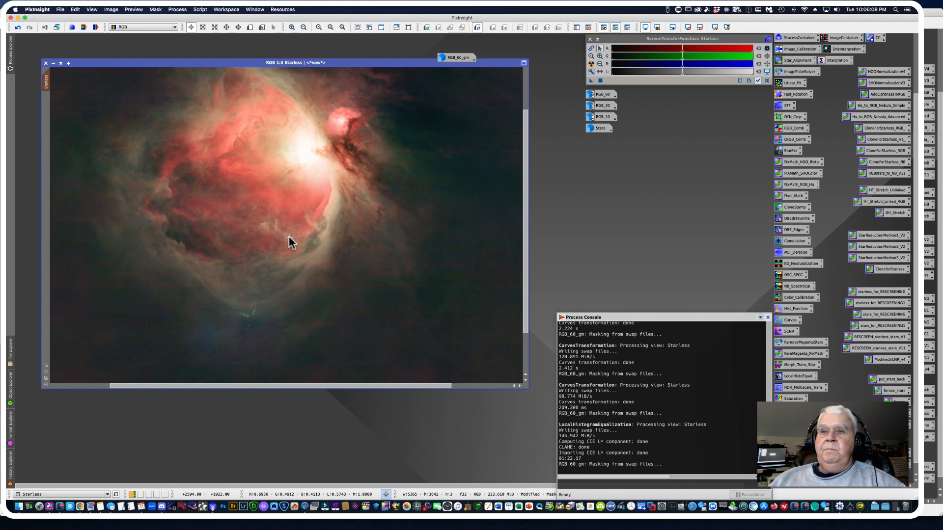
{"action": "scroll", "coordinate": [297, 237], "scroll_direction": "down", "scroll_amount": 2}
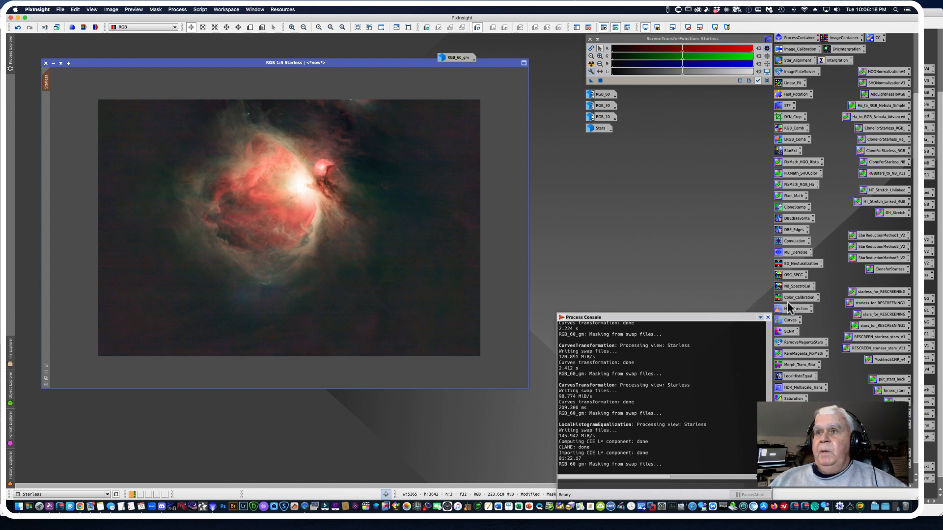
Remove the mask from Starless and restore the minimized Stars image, moving its window to the upper middle of the workspace
{"action": "left_click", "coordinate": [155, 10]}
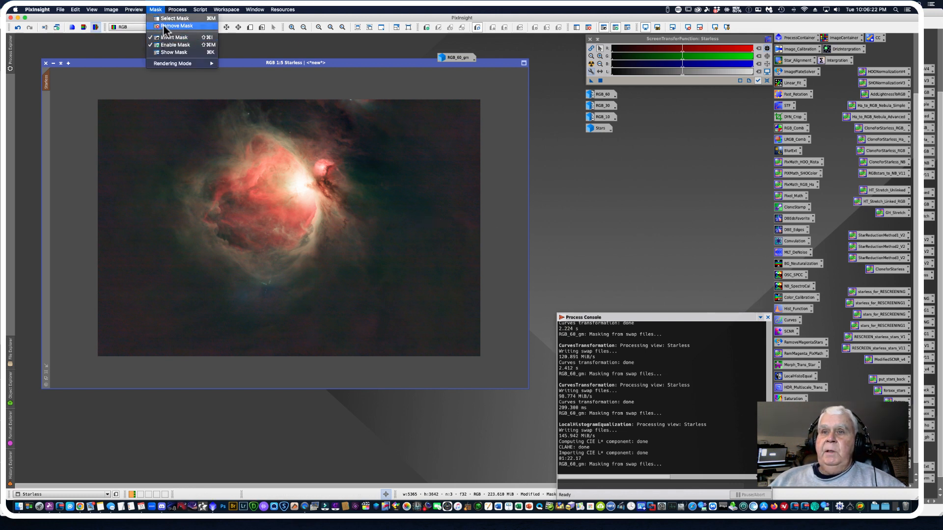
{"action": "left_click", "coordinate": [164, 26]}
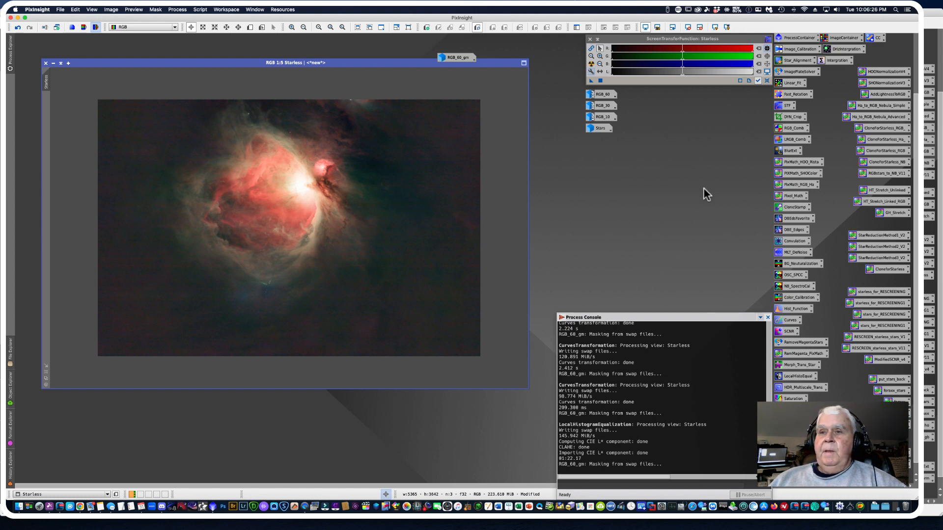
{"action": "double_click", "coordinate": [599, 128]}
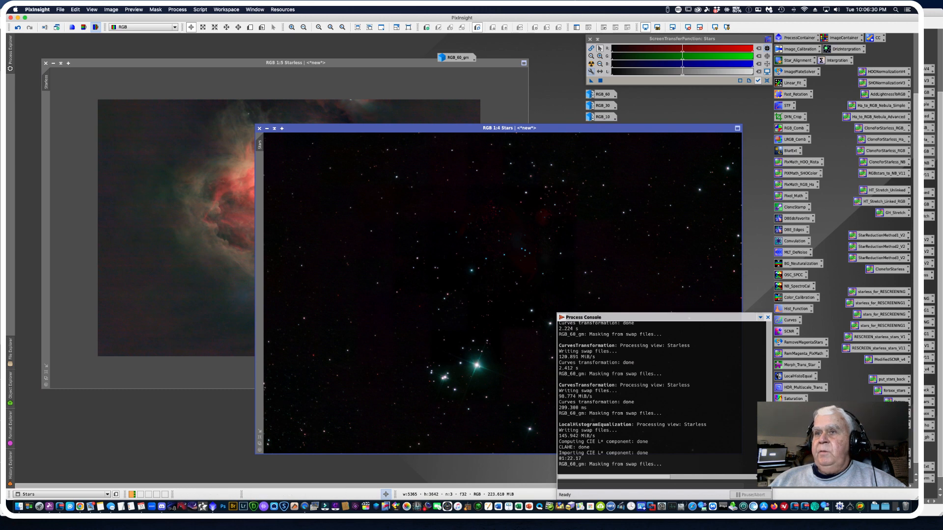
{"action": "left_click_drag", "start_coordinate": [387, 128], "coordinate": [349, 75]}
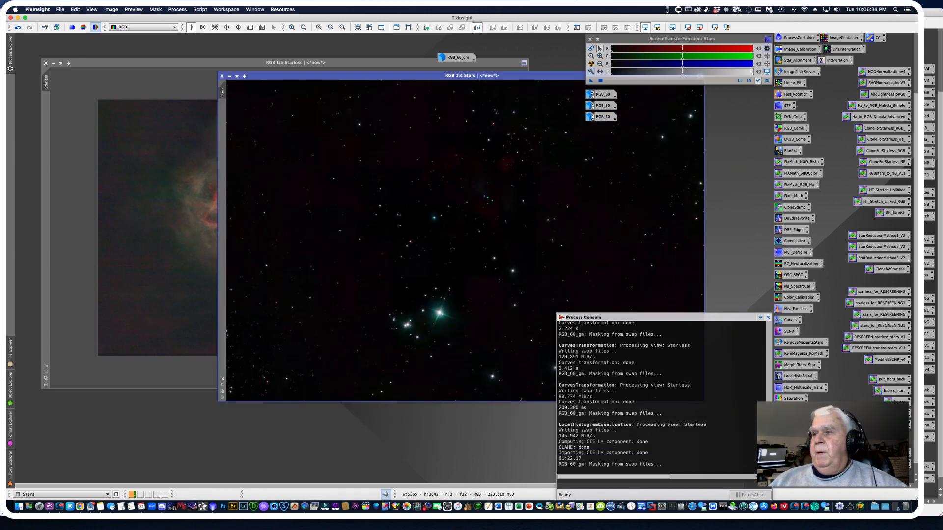
Open CurvesTransformation with a real-time preview of Stars and set the curve graph's zoom to 1
{"action": "double_click", "coordinate": [789, 321]}
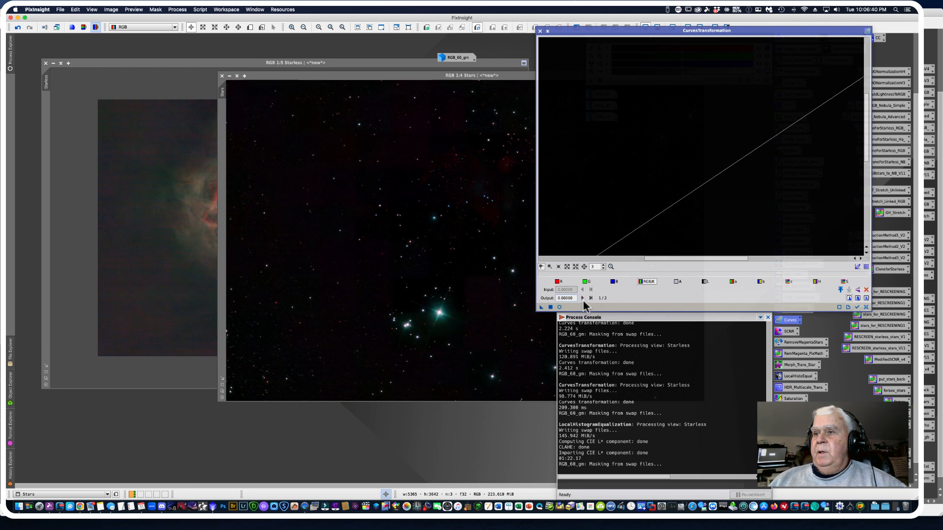
{"action": "left_click", "coordinate": [559, 307]}
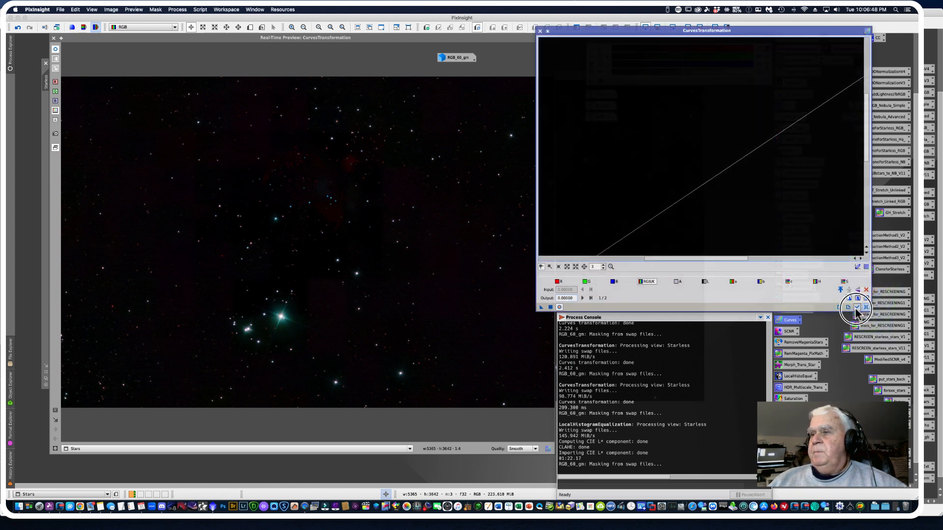
{"action": "left_click", "coordinate": [603, 268]}
{"action": "left_click", "coordinate": [603, 268]}
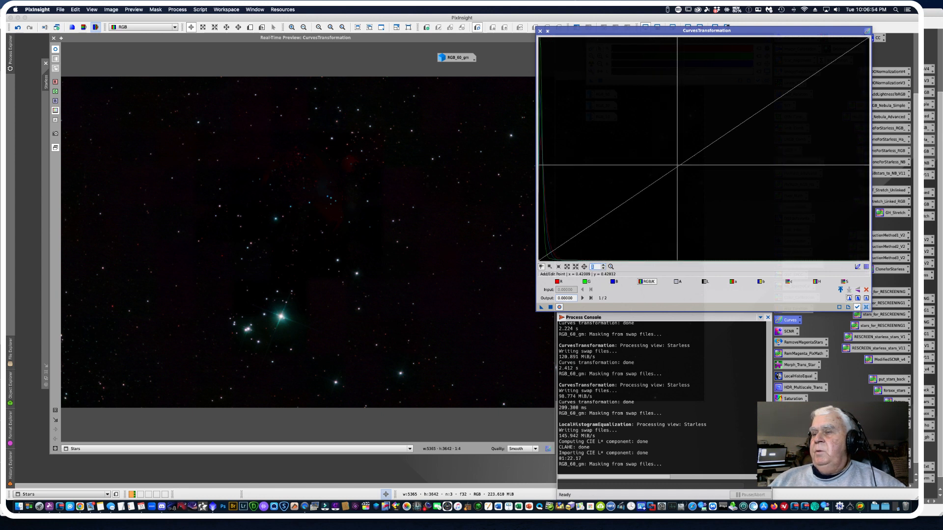
{"action": "left_click_drag", "start_coordinate": [678, 165], "coordinate": [701, 179]}
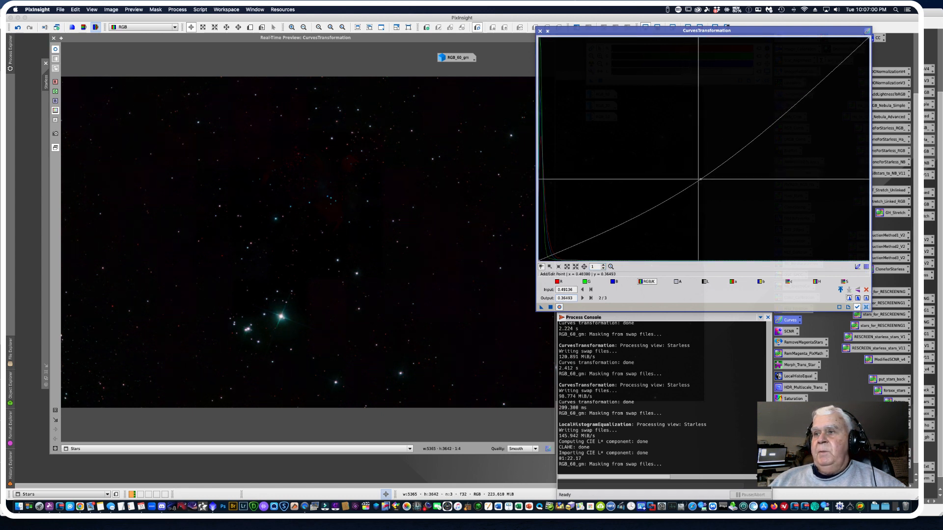
{"action": "left_click", "coordinate": [697, 177]}
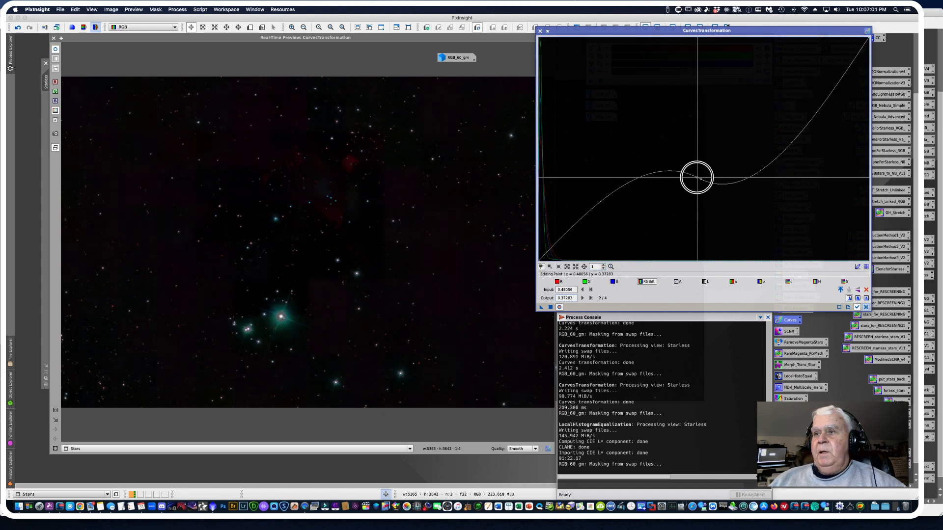
{"action": "left_click", "coordinate": [866, 298]}
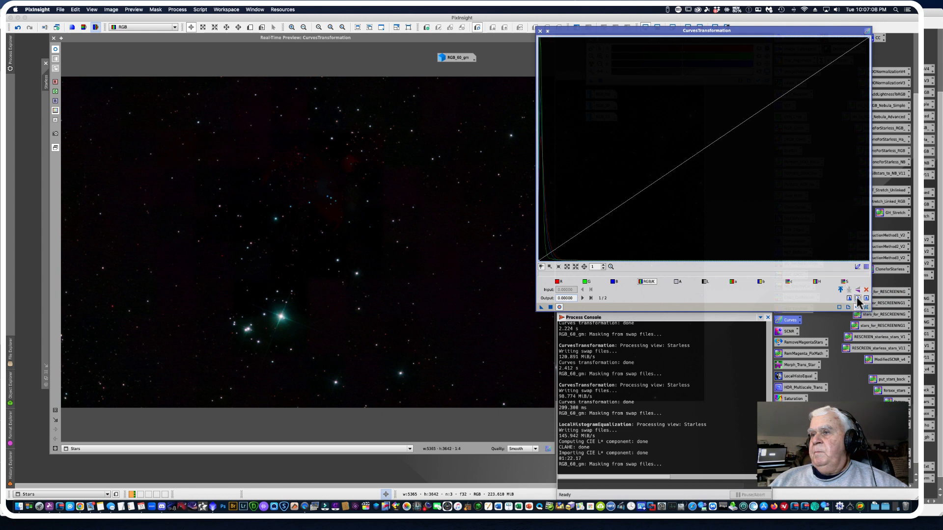
Lower the RGB/K curve's midpoint to about output 0.374 at input 0.5 and apply the curve to Stars
{"action": "left_click", "coordinate": [685, 170]}
{"action": "left_click_drag", "start_coordinate": [685, 169], "coordinate": [703, 177]}
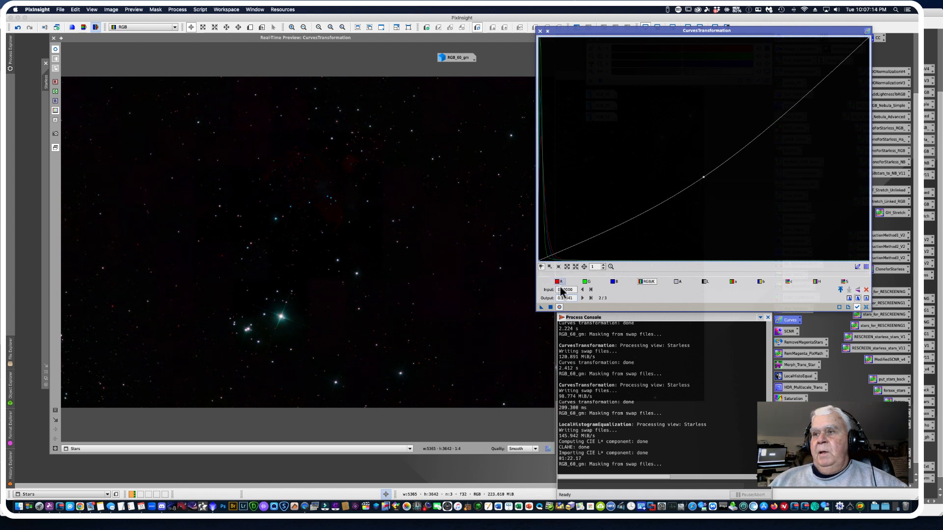
{"action": "left_click", "coordinate": [551, 307]}
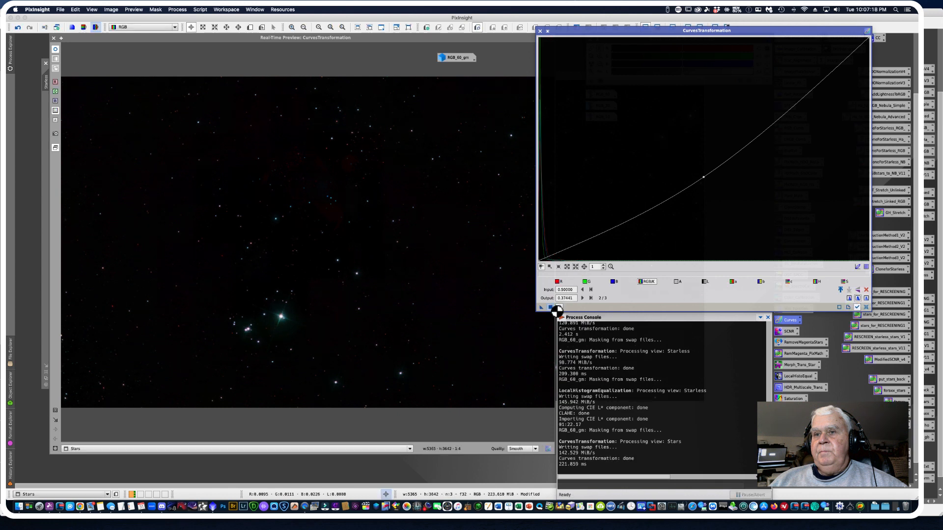
Lower the saturation curve to about output 0.397 at input 0.487 and apply the transformation to Stars
{"action": "left_click", "coordinate": [844, 281]}
{"action": "mouse_move", "coordinate": [693, 163]}
{"action": "left_mouse_down"}
{"action": "mouse_move", "coordinate": [686, 157]}
{"action": "mouse_move", "coordinate": [699, 172]}
{"action": "left_mouse_up"}
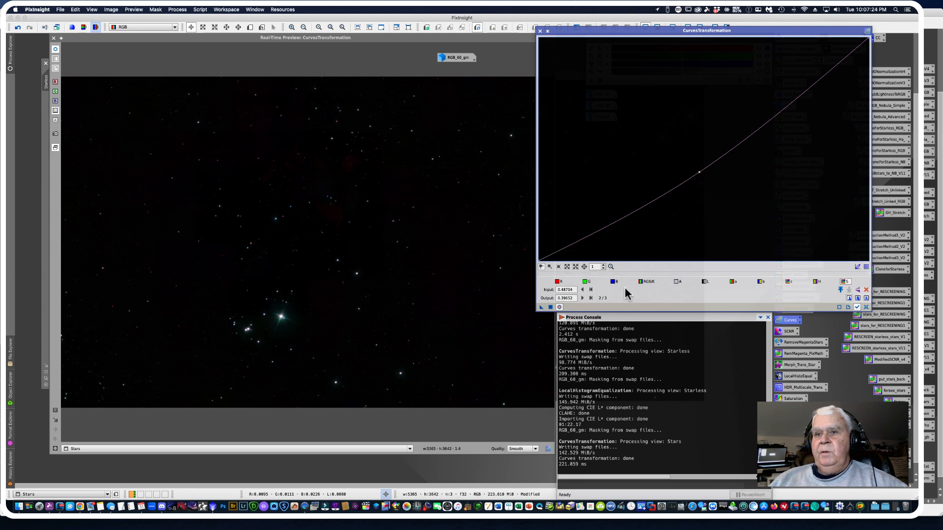
{"action": "left_click", "coordinate": [550, 307]}
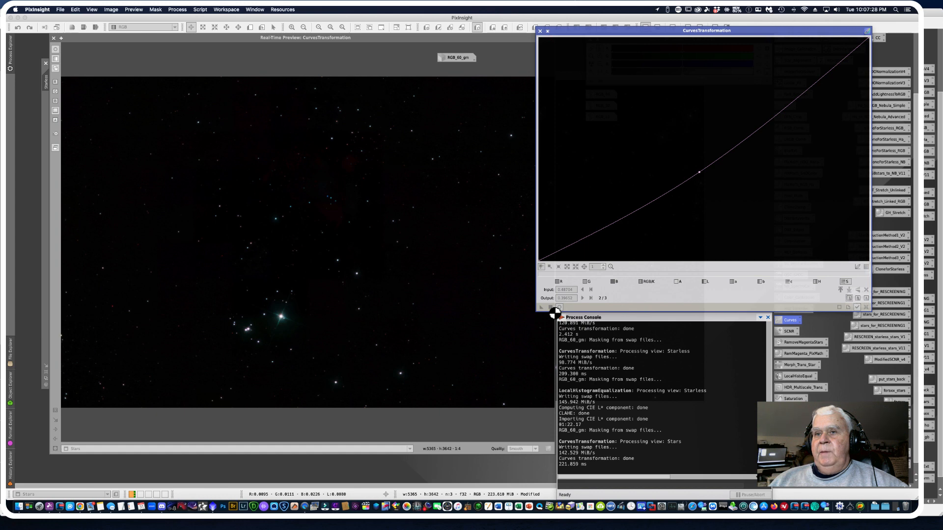
Close CurvesTransformation and the real-time preview, and move the Stars window slightly further off Starless
{"action": "left_click", "coordinate": [540, 32]}
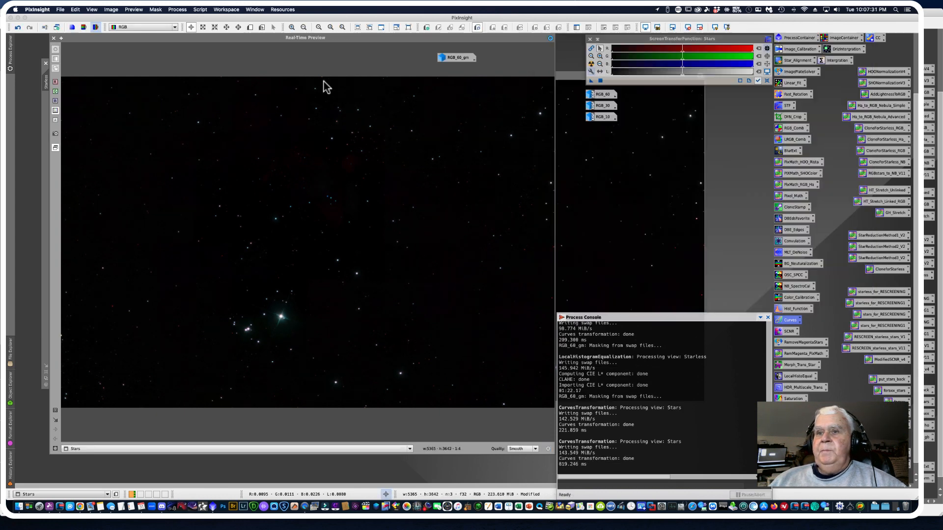
{"action": "left_click", "coordinate": [54, 39]}
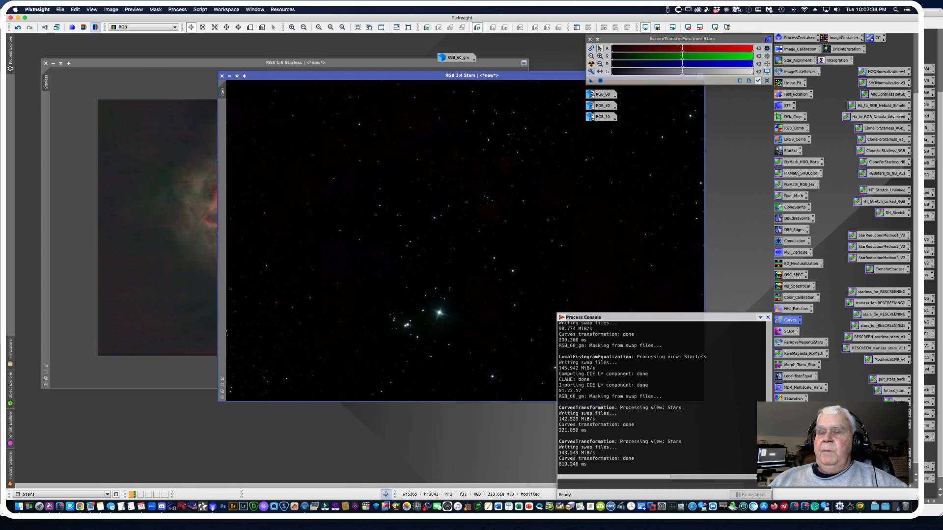
{"action": "left_click_drag", "start_coordinate": [279, 80], "coordinate": [319, 73]}
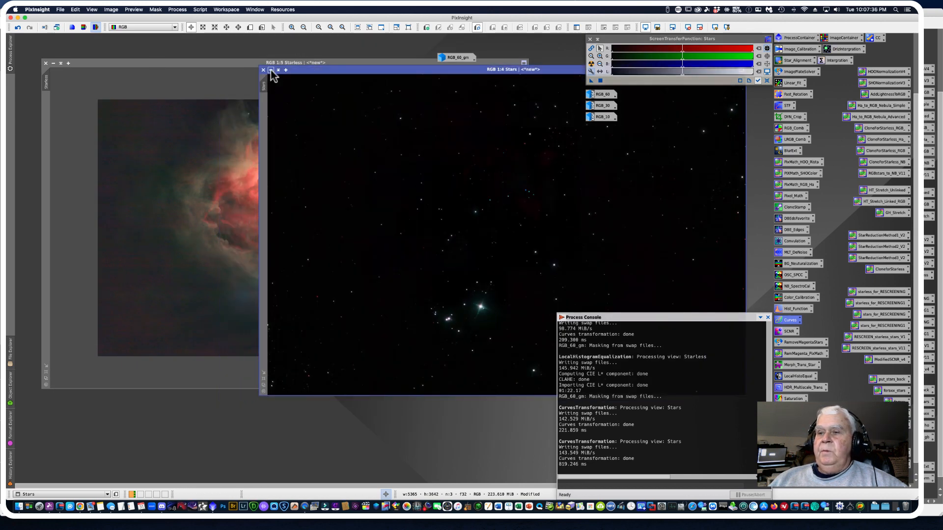
Minimize Stars and copy Starless to a new image named starless_1 with the starless_for_RESCREENING PixelMath instance
{"action": "left_click", "coordinate": [271, 70]}
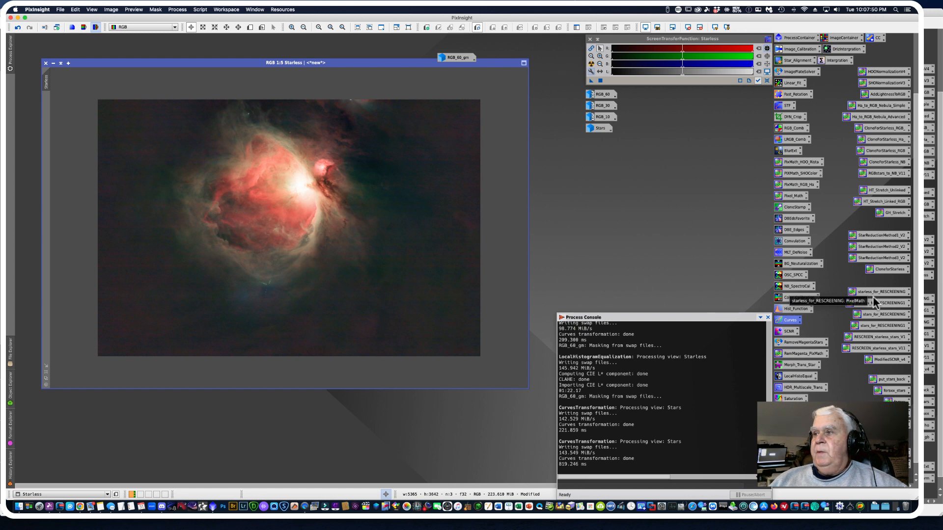
{"action": "double_click", "coordinate": [861, 291]}
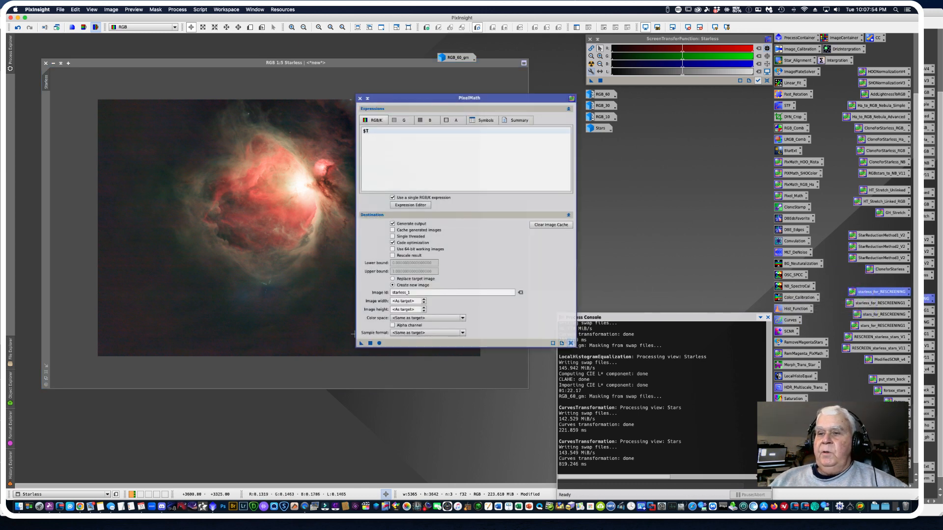
{"action": "left_click_drag", "start_coordinate": [361, 343], "coordinate": [213, 283]}
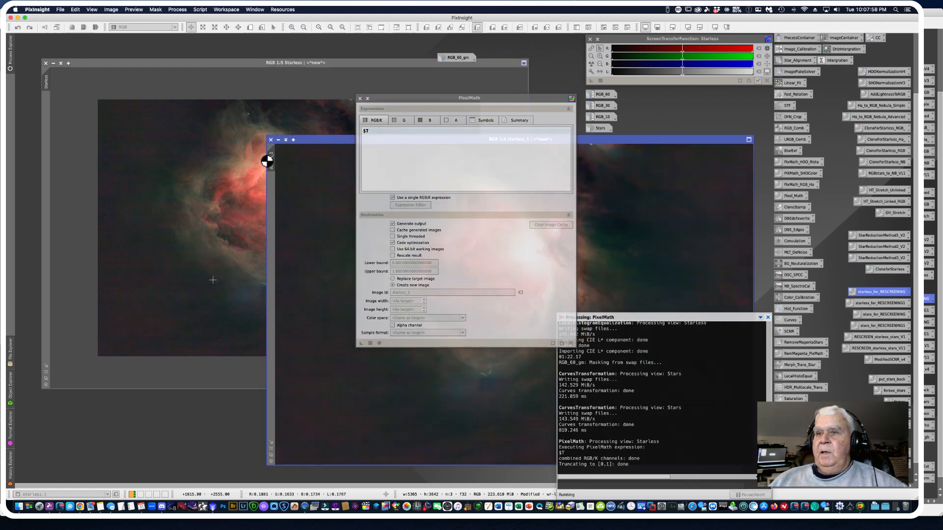
Minimize Starless and place its icon below the Stars icon, with the starless_1 window moved to the workspace's upper corner
{"action": "left_click", "coordinate": [53, 63]}
{"action": "left_click_drag", "start_coordinate": [296, 141], "coordinate": [61, 57]}
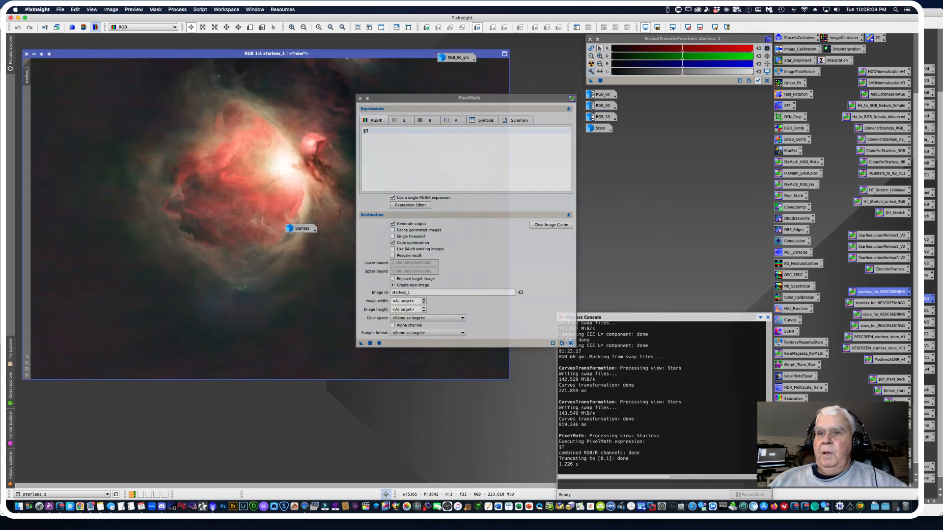
{"action": "left_click_drag", "start_coordinate": [300, 228], "coordinate": [600, 139]}
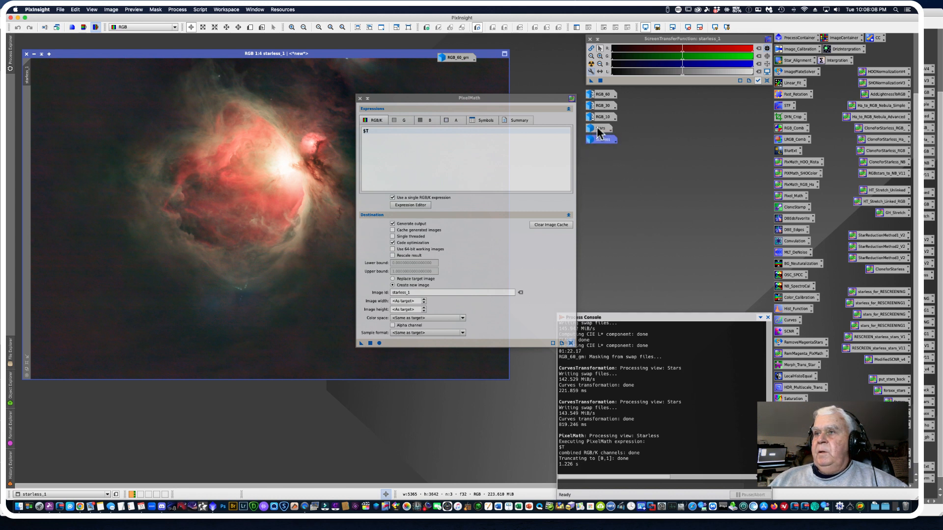
Restore Stars and copy it to a new image named stars_1 with the stars_for_RESCREENING PixelMath instance
{"action": "double_click", "coordinate": [599, 130]}
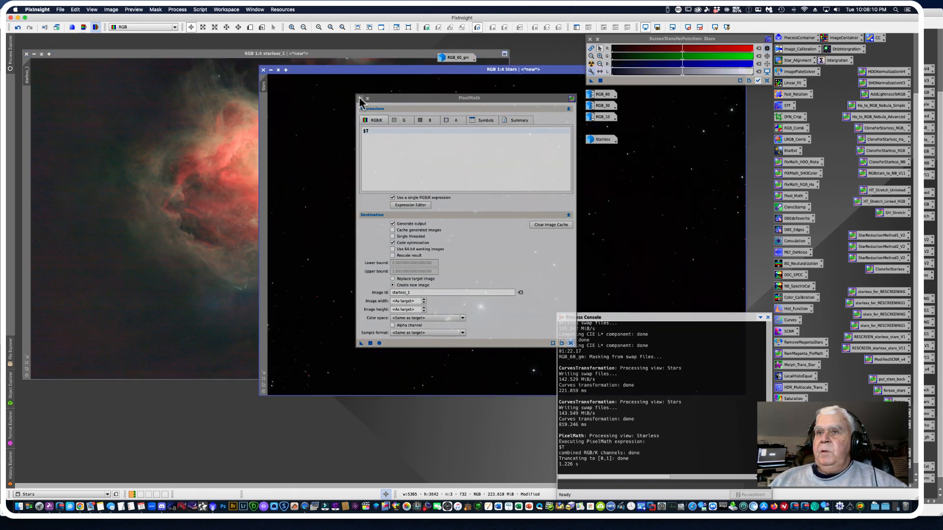
{"action": "left_click", "coordinate": [360, 98]}
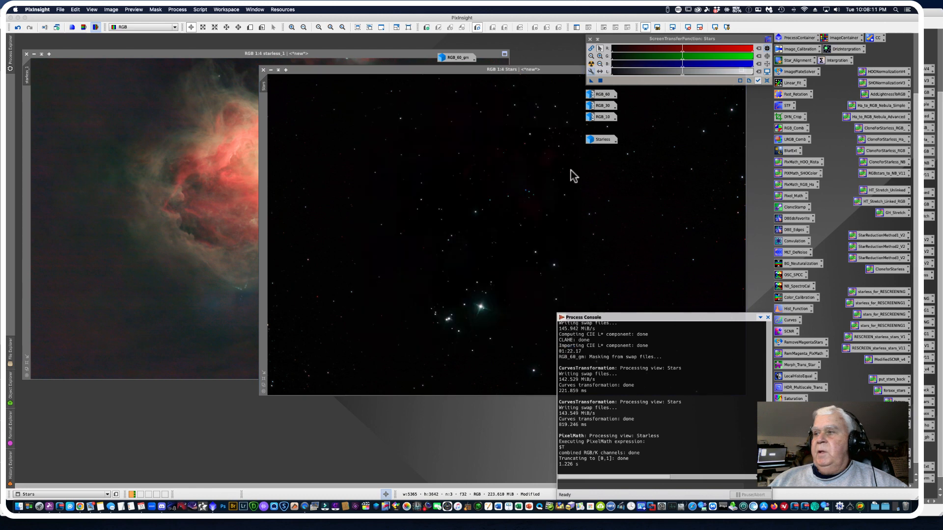
{"action": "double_click", "coordinate": [873, 314]}
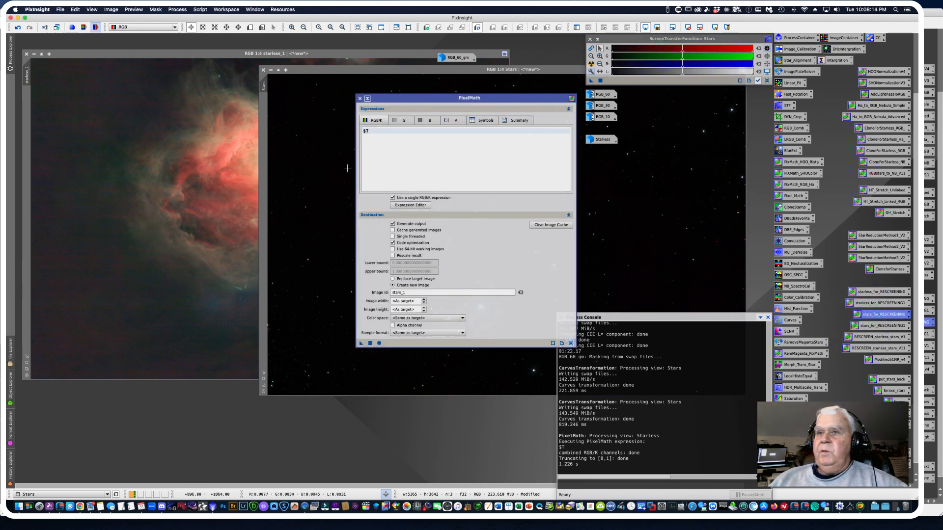
{"action": "left_click", "coordinate": [337, 274]}
{"action": "key", "text": "ctrl+e"}
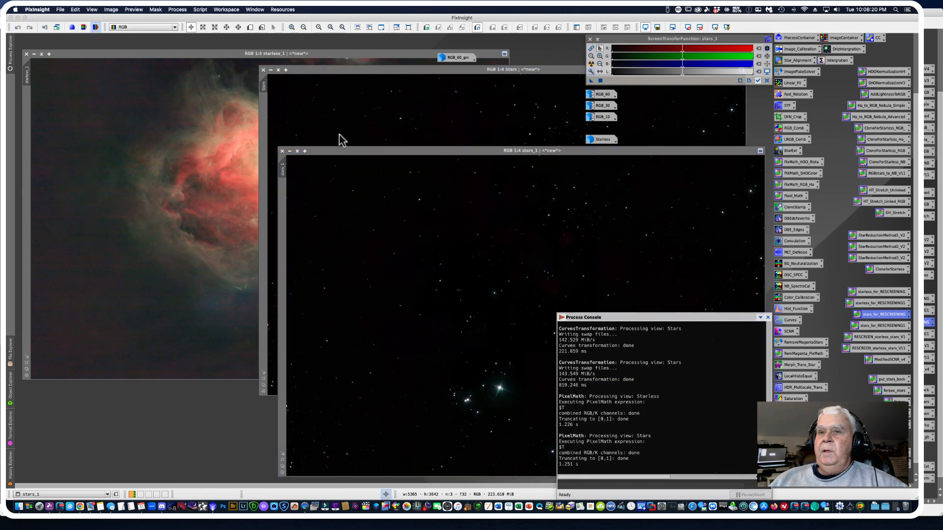
Minimize the Stars image and move the stars_1 window so it overlaps starless_1
{"action": "left_click", "coordinate": [270, 69]}
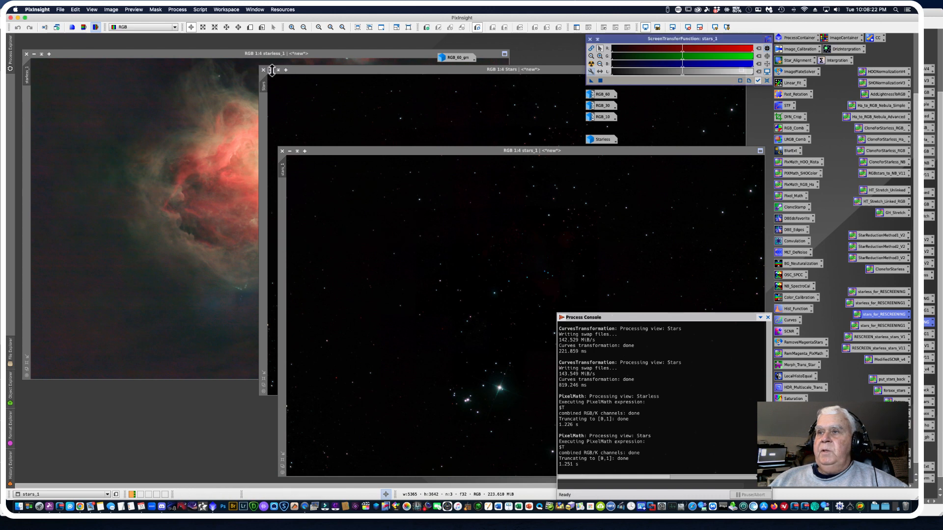
{"action": "left_click", "coordinate": [271, 70]}
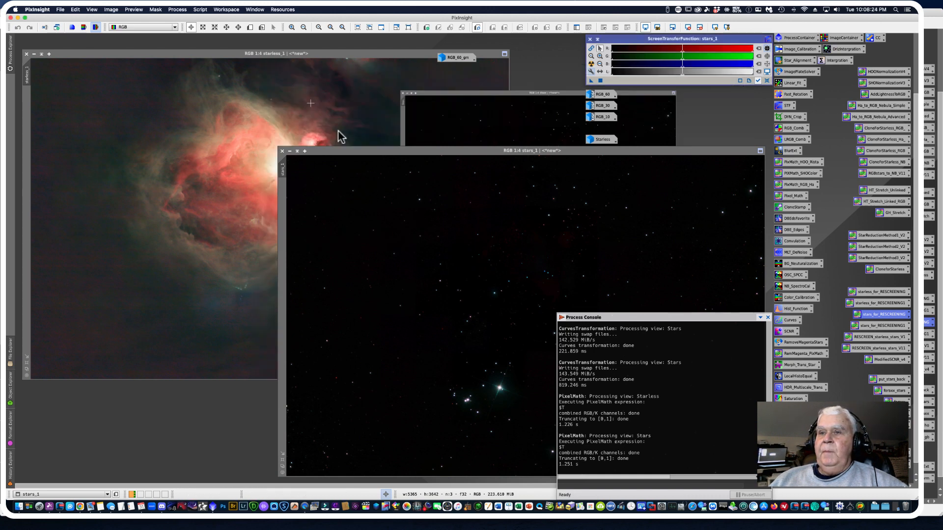
{"action": "left_click_drag", "start_coordinate": [352, 155], "coordinate": [179, 84]}
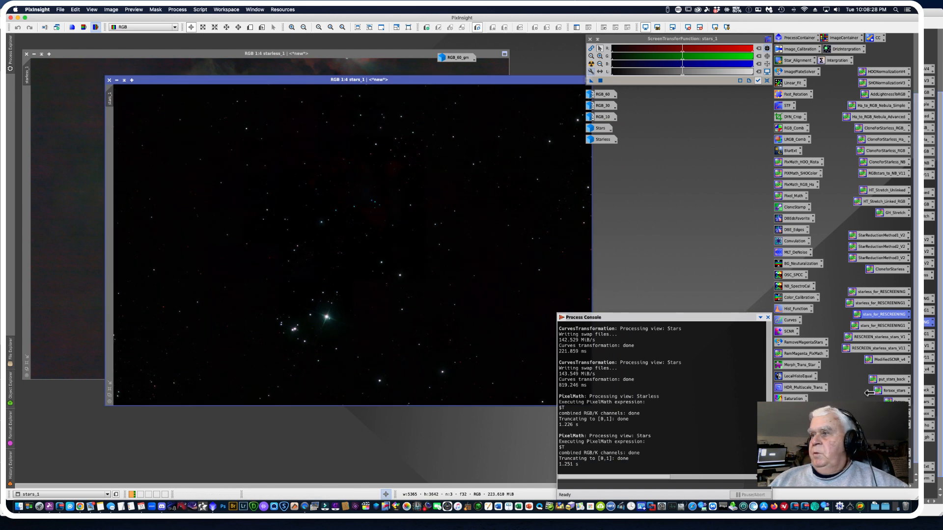
Combine the starless and star copies into RescreenedResult with the RESCREEN_starless_stars_V1 PixelMath expression ~((~starless_1)*(~stars_1)), and close PixelMath
{"action": "double_click", "coordinate": [858, 338]}
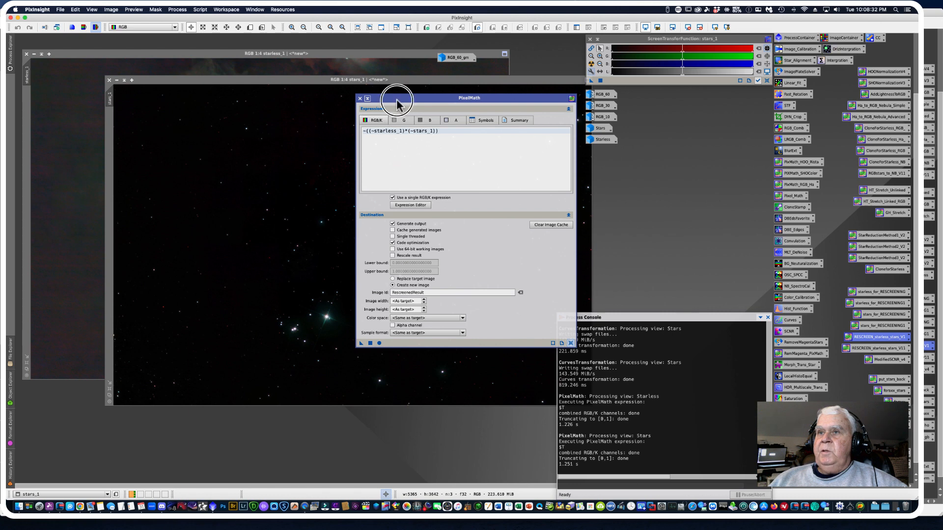
{"action": "left_click_drag", "start_coordinate": [396, 97], "coordinate": [456, 101]}
{"action": "left_click_drag", "start_coordinate": [421, 347], "coordinate": [247, 310]}
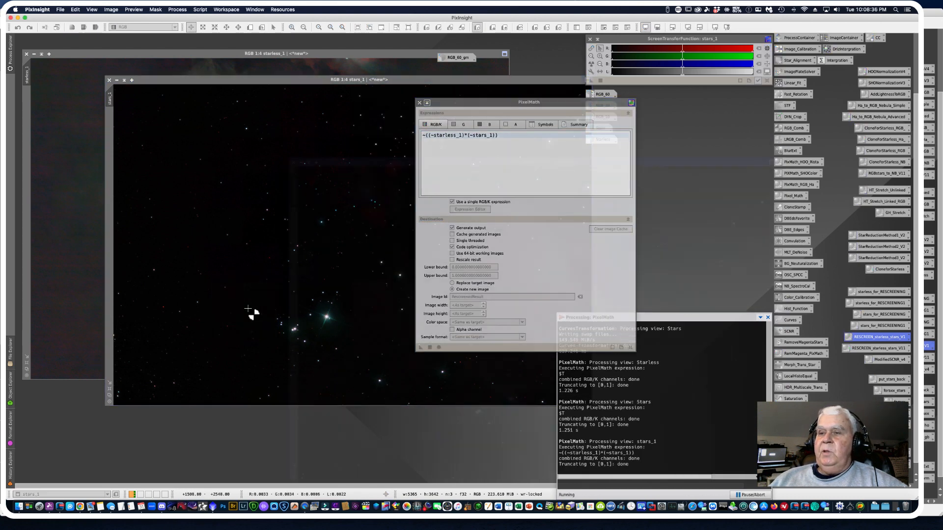
{"action": "left_click", "coordinate": [370, 162]}
{"action": "left_click_drag", "start_coordinate": [370, 162], "coordinate": [207, 98]}
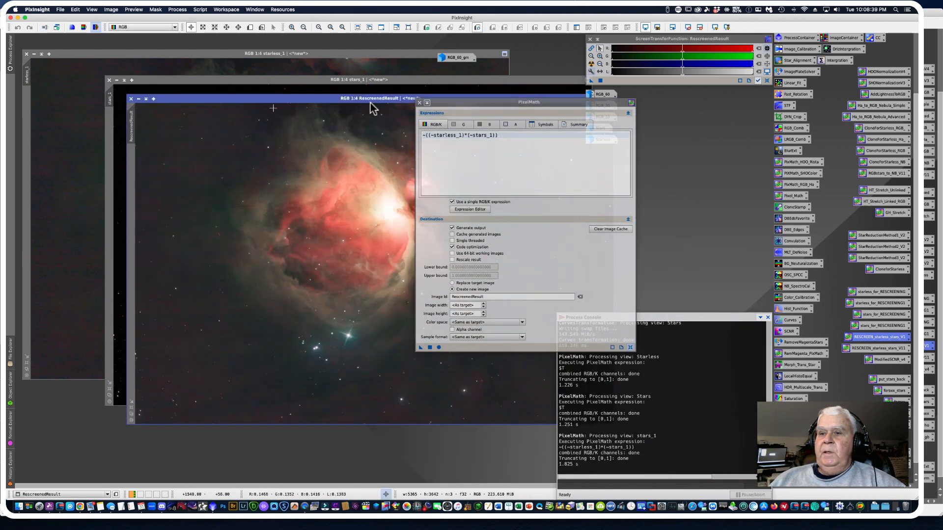
{"action": "left_click", "coordinate": [420, 103]}
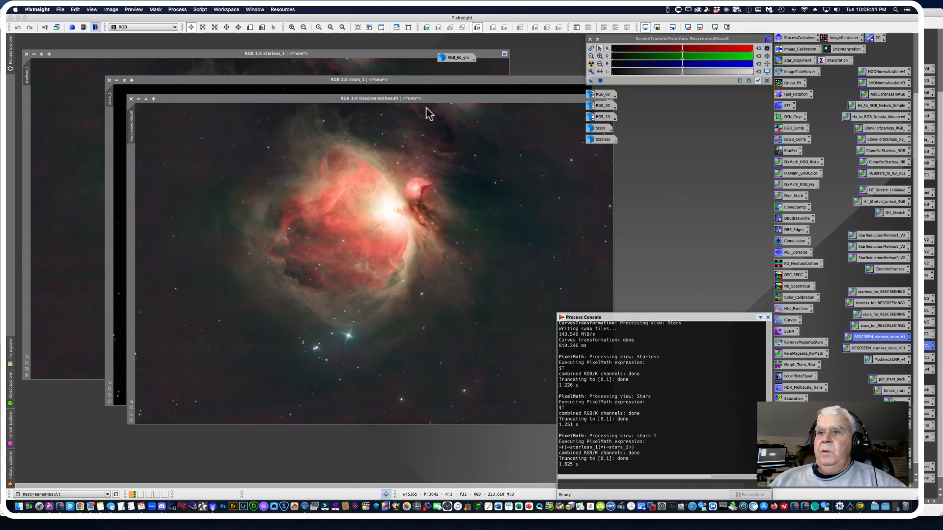
Minimize stars_1 and starless_1 and line up their icons below the Starless icon
{"action": "left_click", "coordinate": [117, 80]}
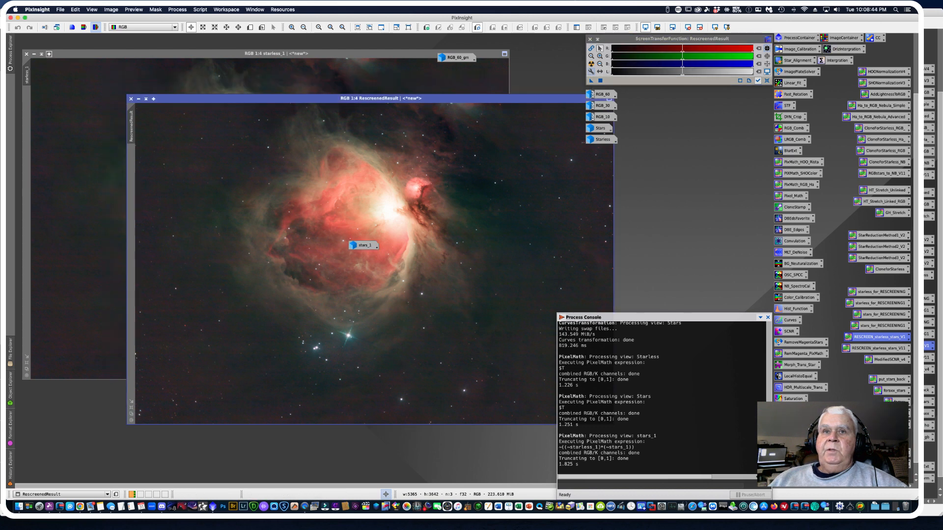
{"action": "left_click", "coordinate": [34, 53]}
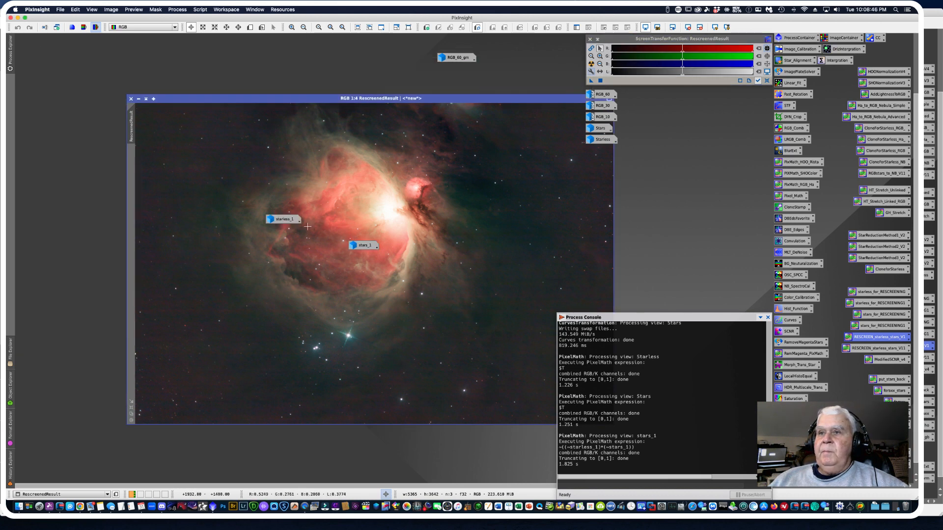
{"action": "left_click_drag", "start_coordinate": [284, 219], "coordinate": [598, 153]}
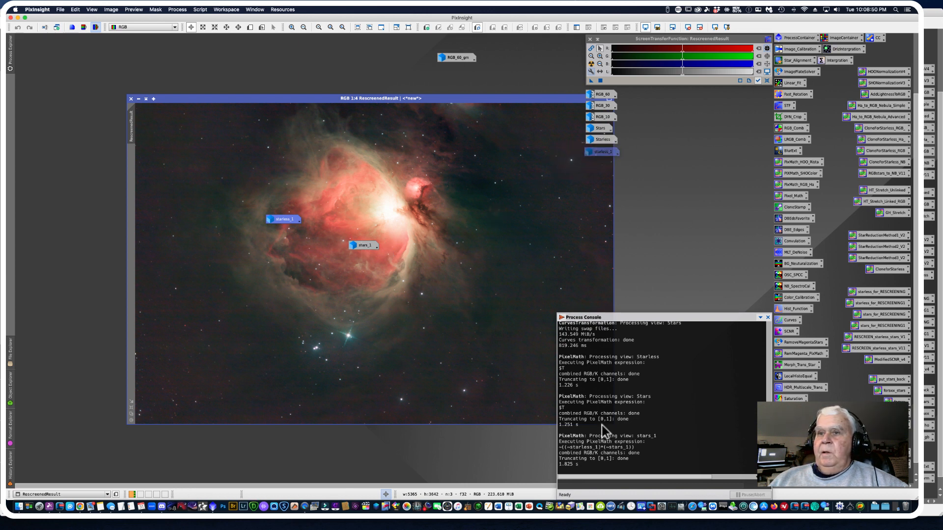
{"action": "left_click_drag", "start_coordinate": [352, 245], "coordinate": [600, 163]}
Reposition the RescreenedResult window and place the RGB_60_gm icon beside the RGB_60 icon
{"action": "left_click_drag", "start_coordinate": [302, 105], "coordinate": [176, 89]}
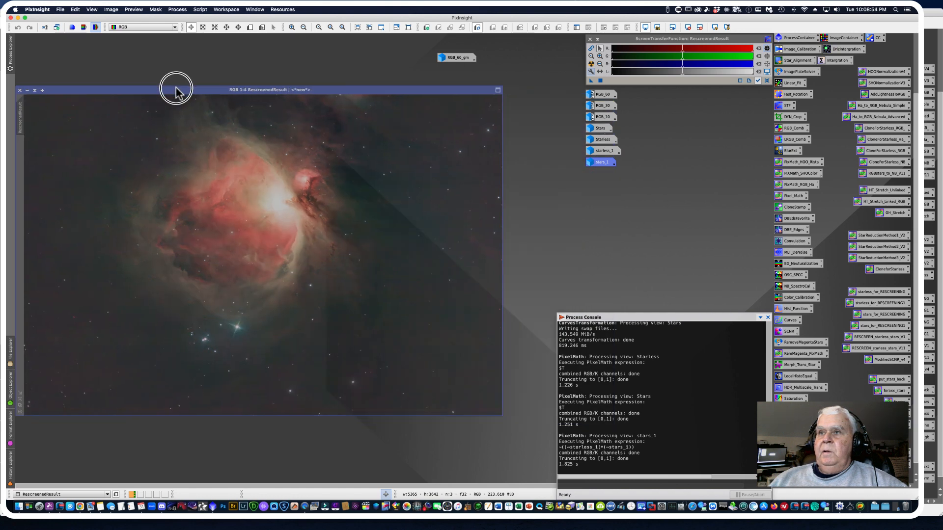
{"action": "left_click_drag", "start_coordinate": [457, 57], "coordinate": [658, 93]}
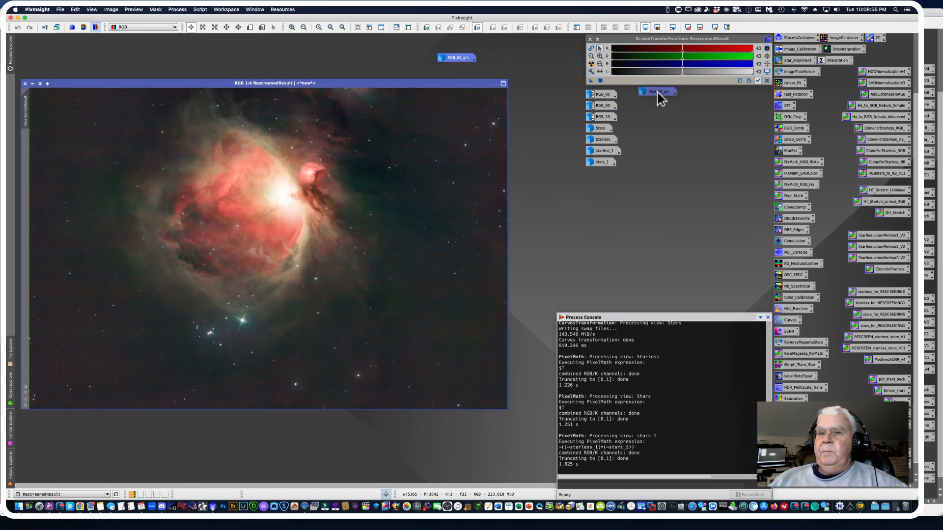
{"action": "left_click_drag", "start_coordinate": [191, 83], "coordinate": [233, 73]}
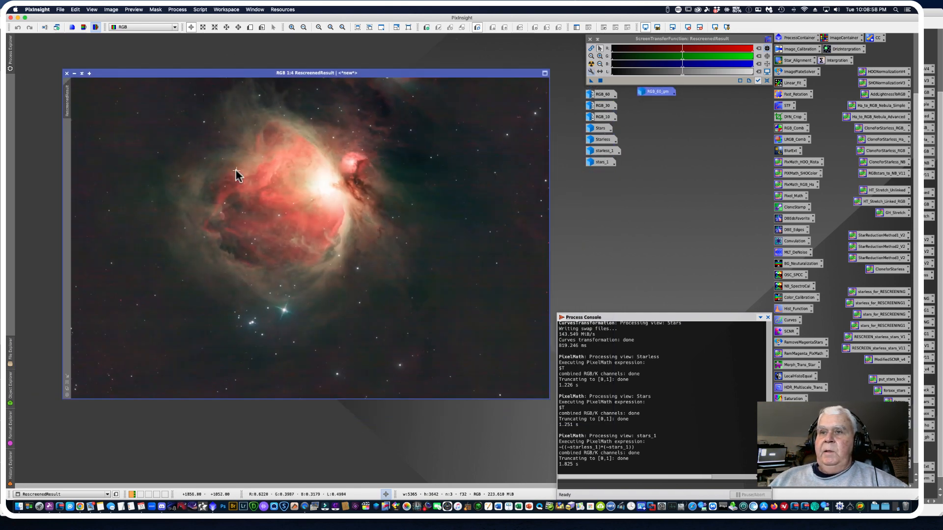
{"action": "scroll", "coordinate": [236, 173], "scroll_direction": "up", "scroll_amount": 1}
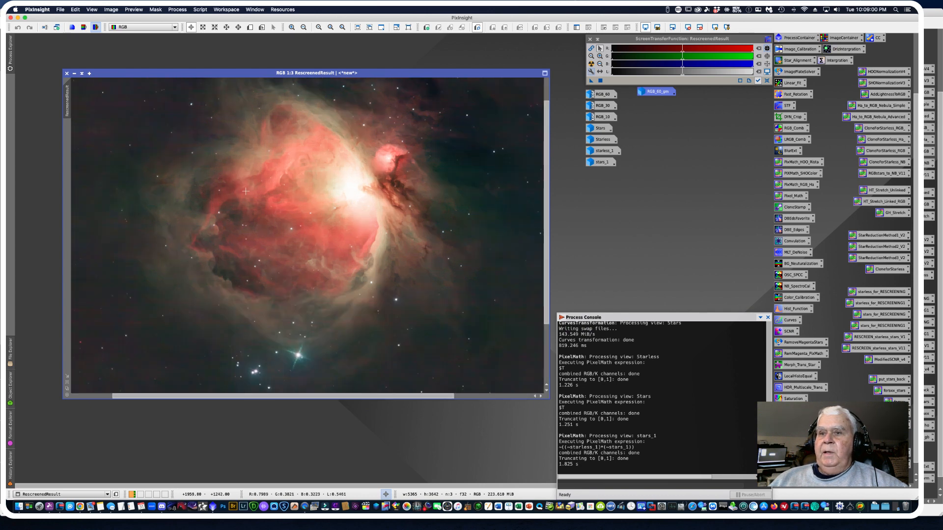
{"action": "scroll", "coordinate": [236, 197], "scroll_direction": "down", "scroll_amount": 1}
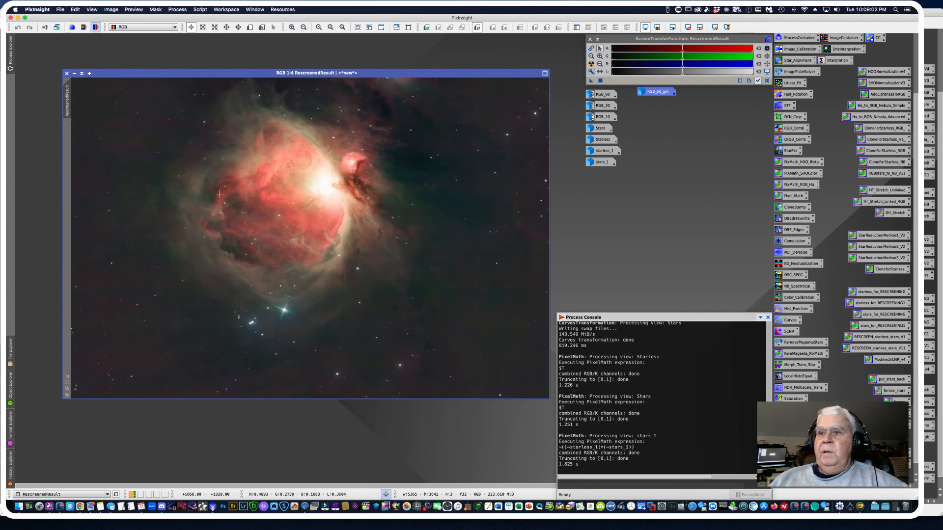
{"action": "left_click_drag", "start_coordinate": [120, 73], "coordinate": [109, 73]}
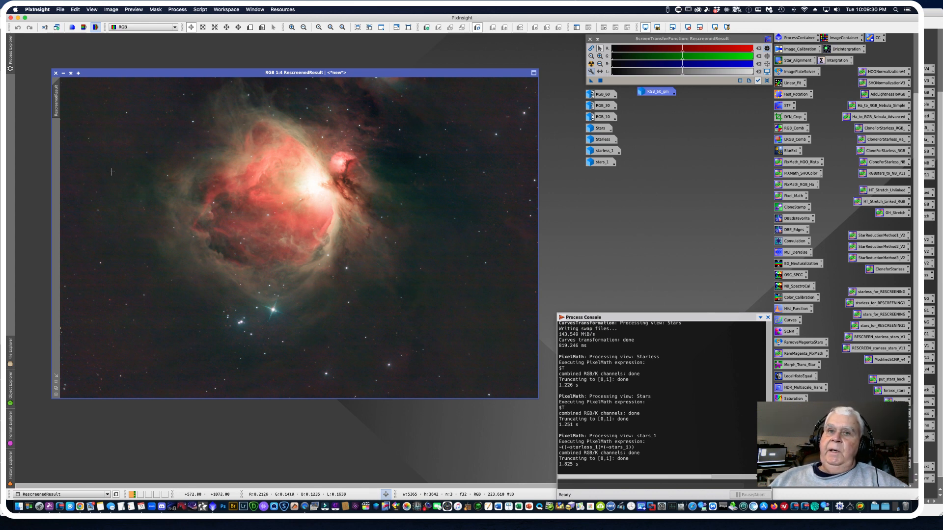
Change the RescreenedResult image's identifier to M42
{"action": "right_click", "coordinate": [57, 101]}
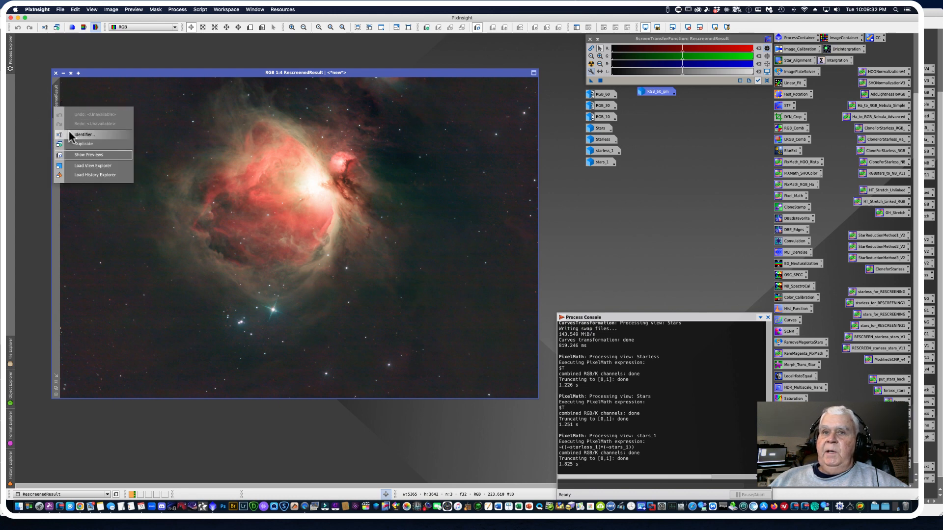
{"action": "left_click", "coordinate": [70, 135]}
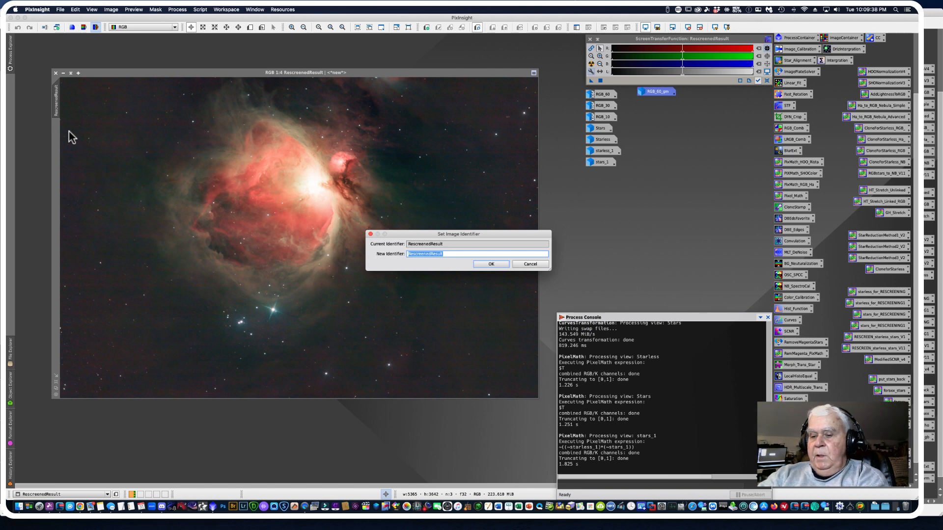
{"action": "type", "text": "M42"}
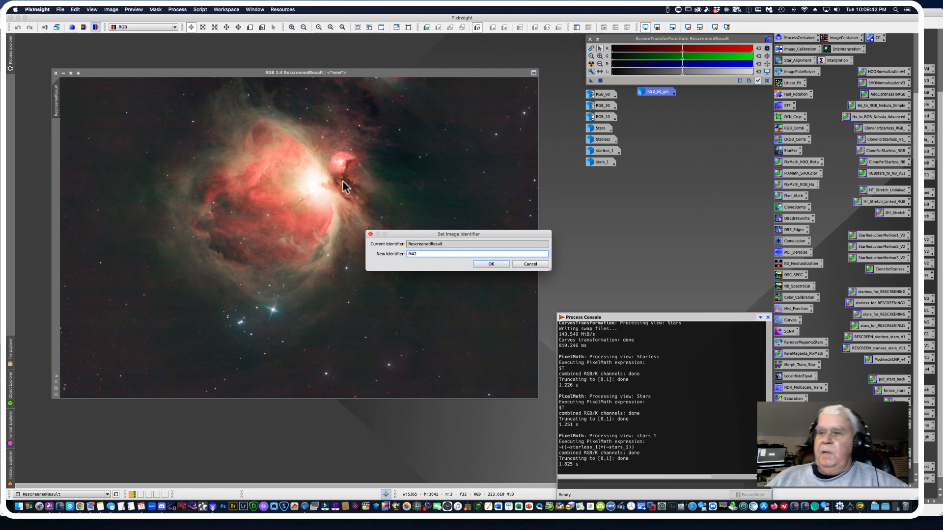
{"action": "left_click", "coordinate": [489, 265]}
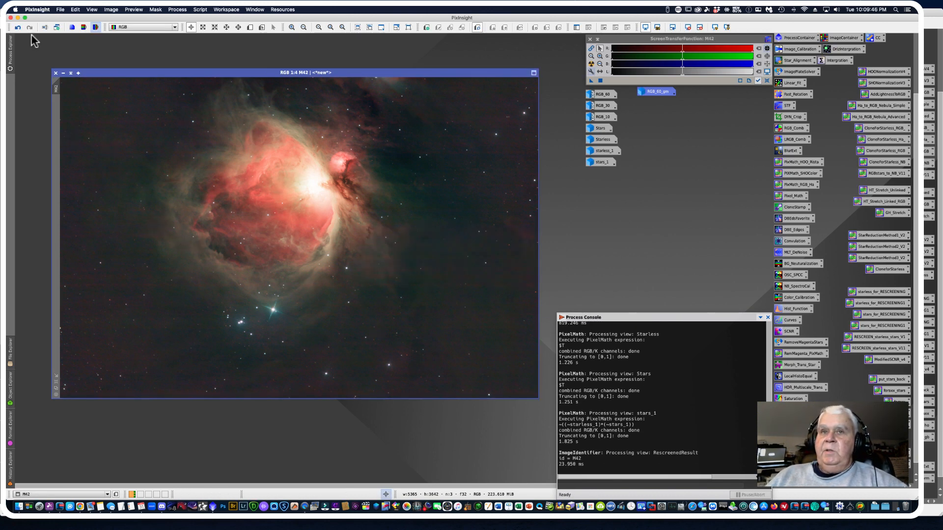
{"action": "left_click", "coordinate": [44, 27]}
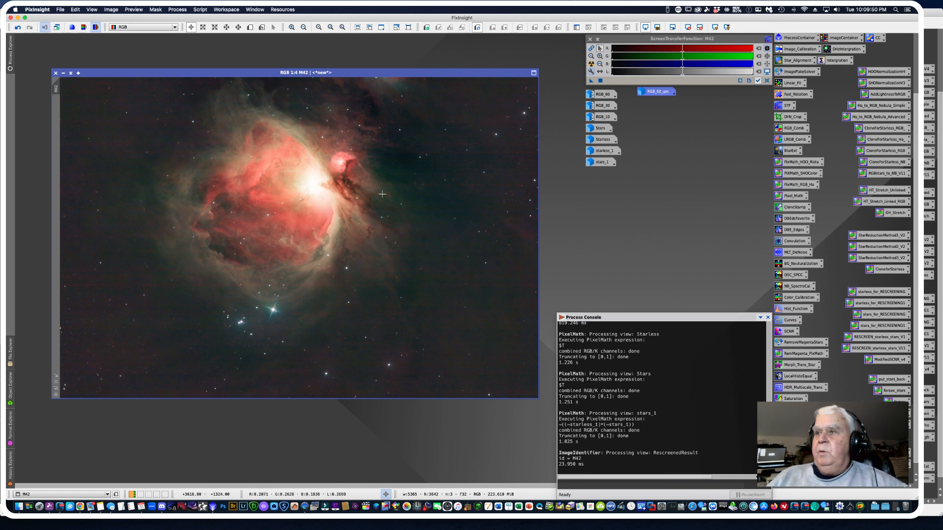
{"action": "left_click", "coordinate": [61, 9]}
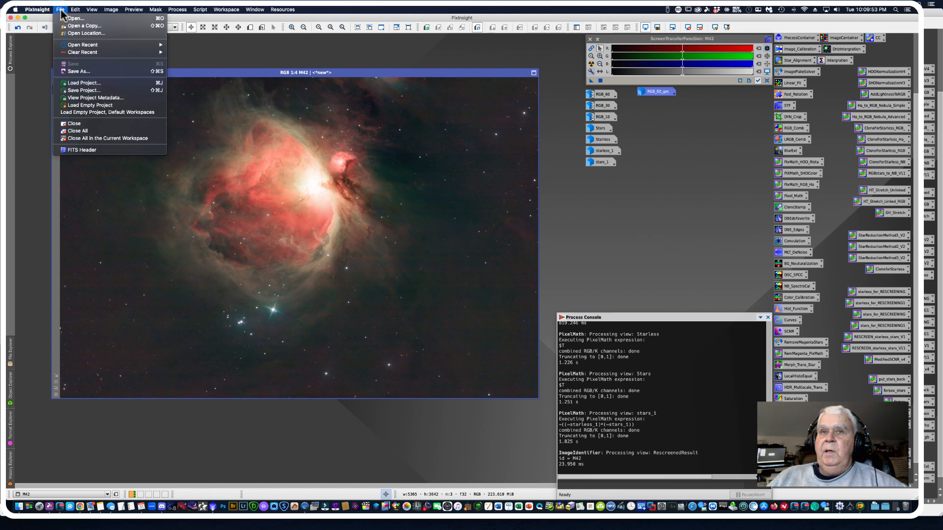
{"action": "left_click", "coordinate": [84, 91]}
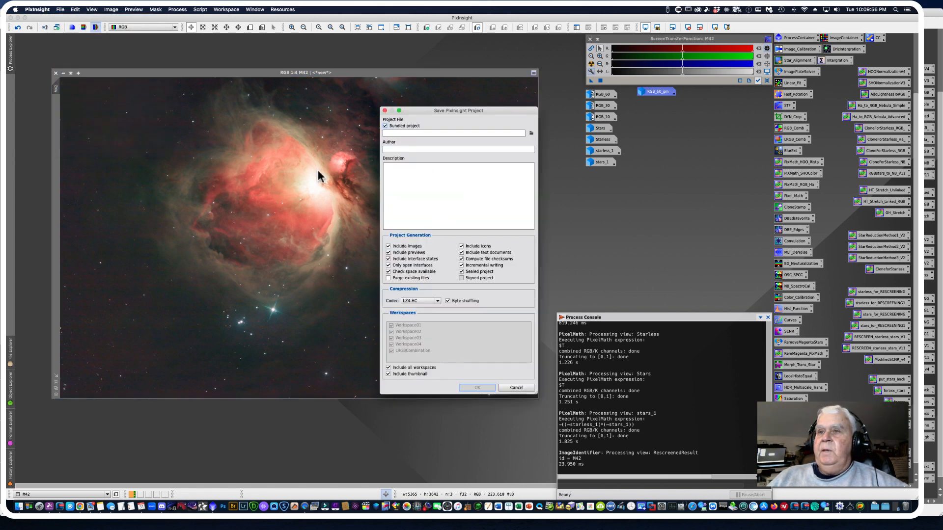
{"action": "left_click", "coordinate": [388, 133]}
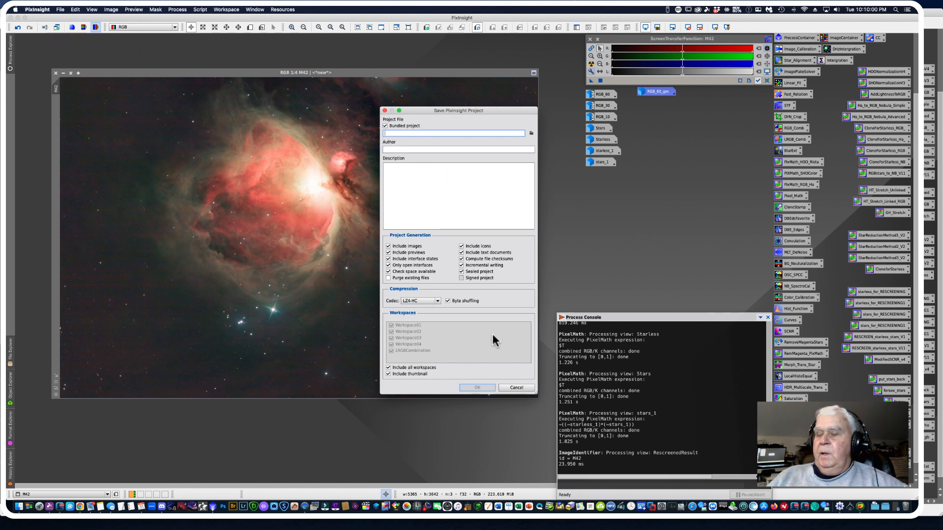
{"action": "left_click", "coordinate": [515, 388]}
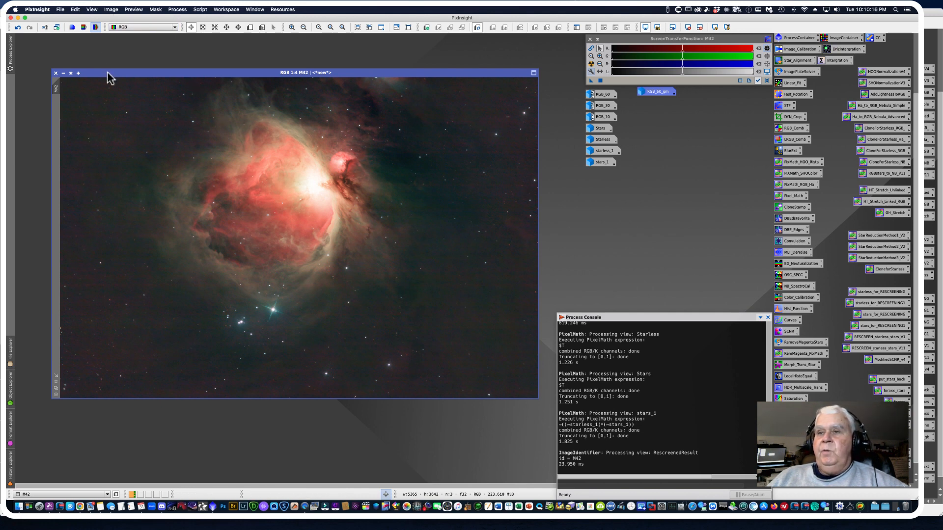
{"action": "left_click_drag", "start_coordinate": [108, 73], "coordinate": [102, 61]}
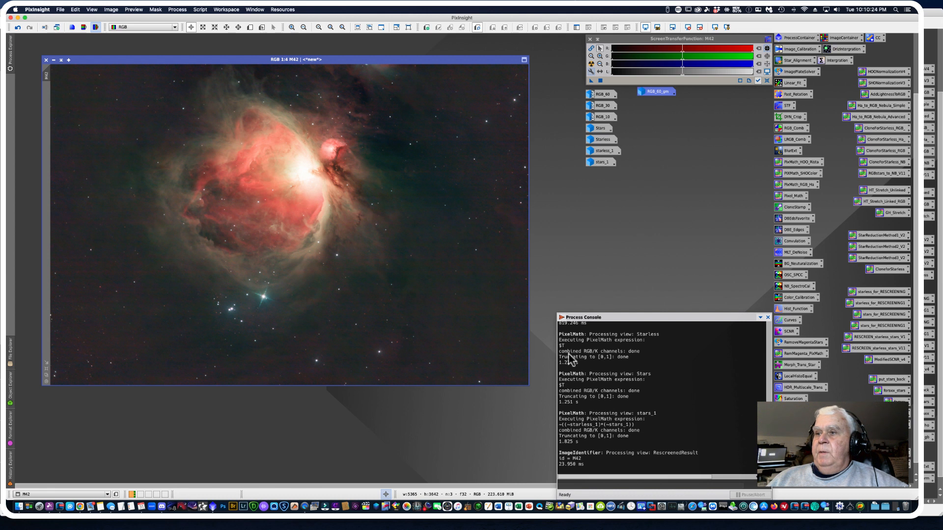
{"action": "left_click", "coordinate": [642, 330]}
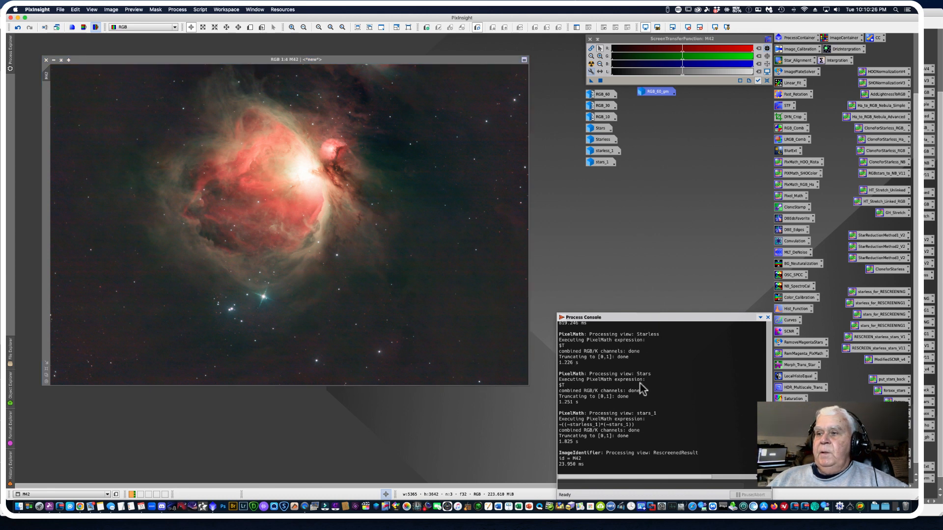